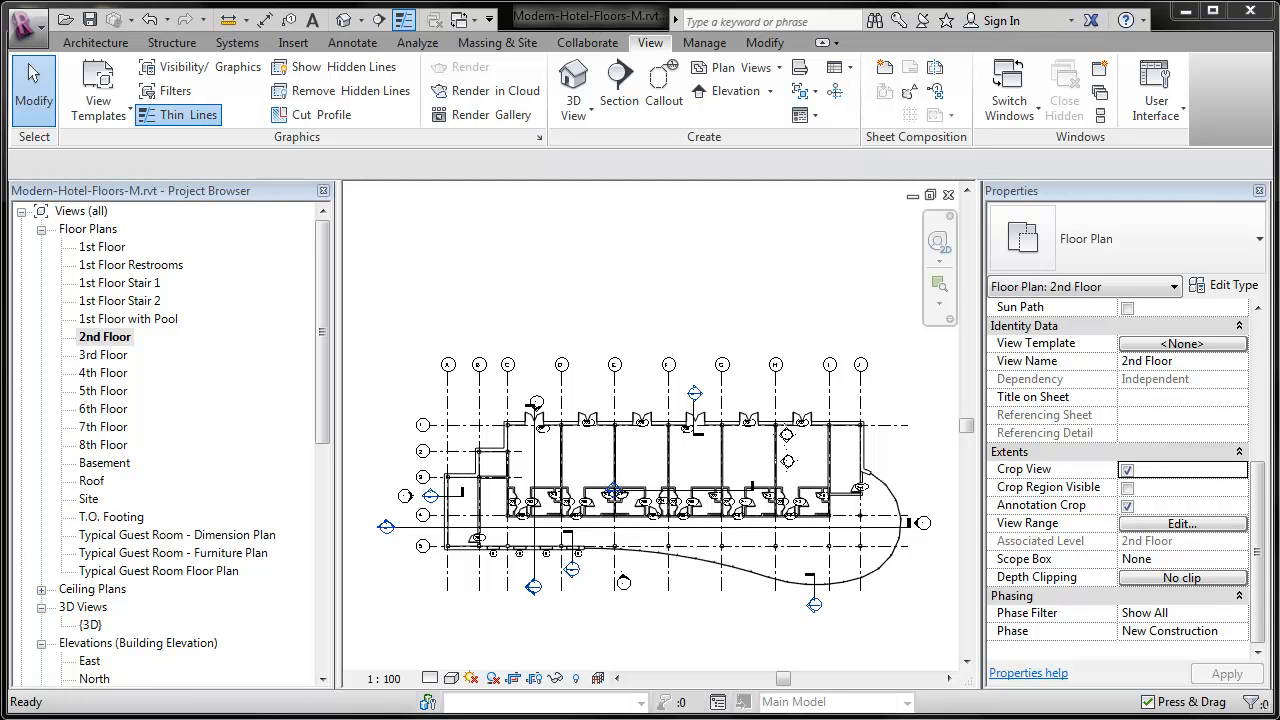
Step: Open the Basement floor plan, lower the crop region's upper edge to just above the building, and turn on view cropping
double_click(102, 464)
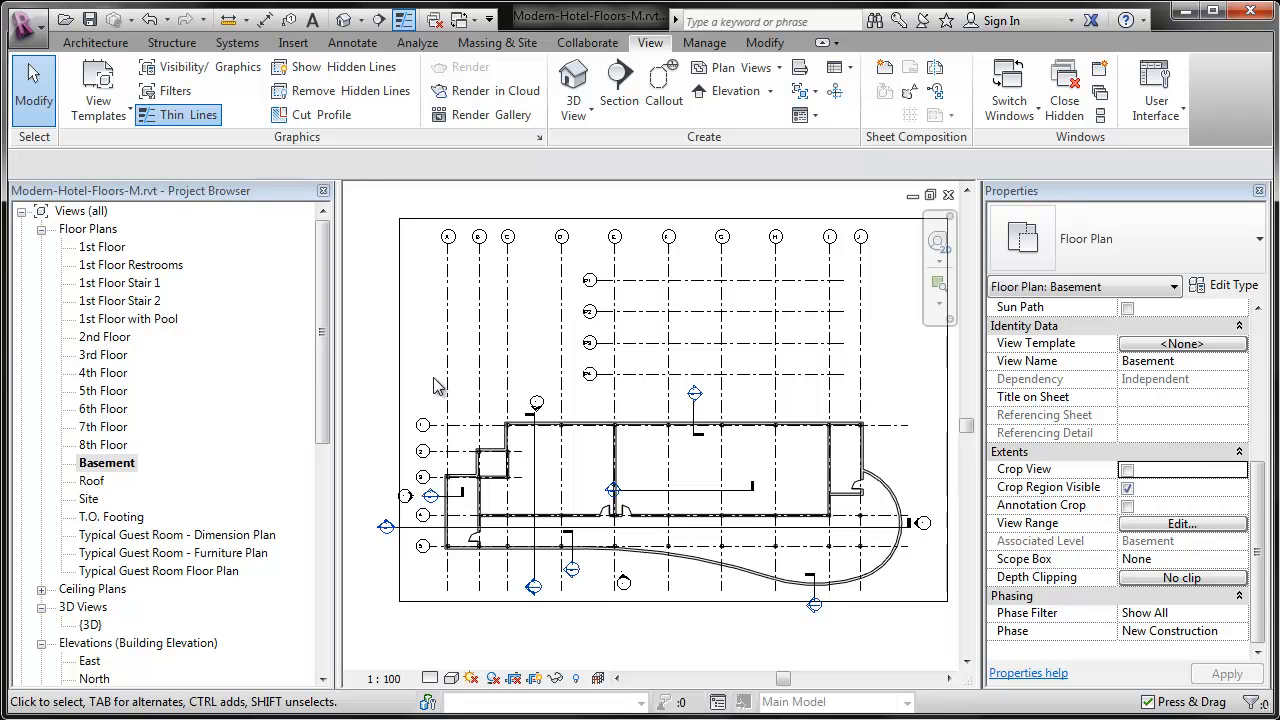
click(676, 220)
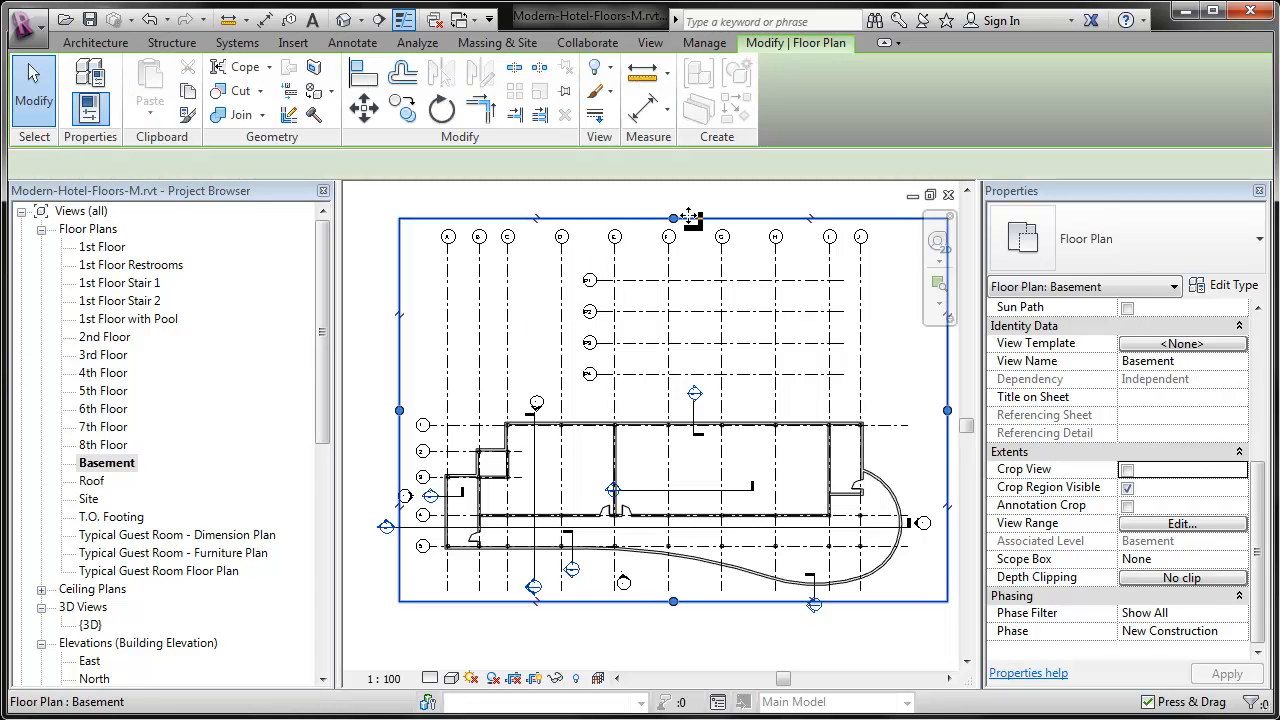
drag(677, 222, 700, 406)
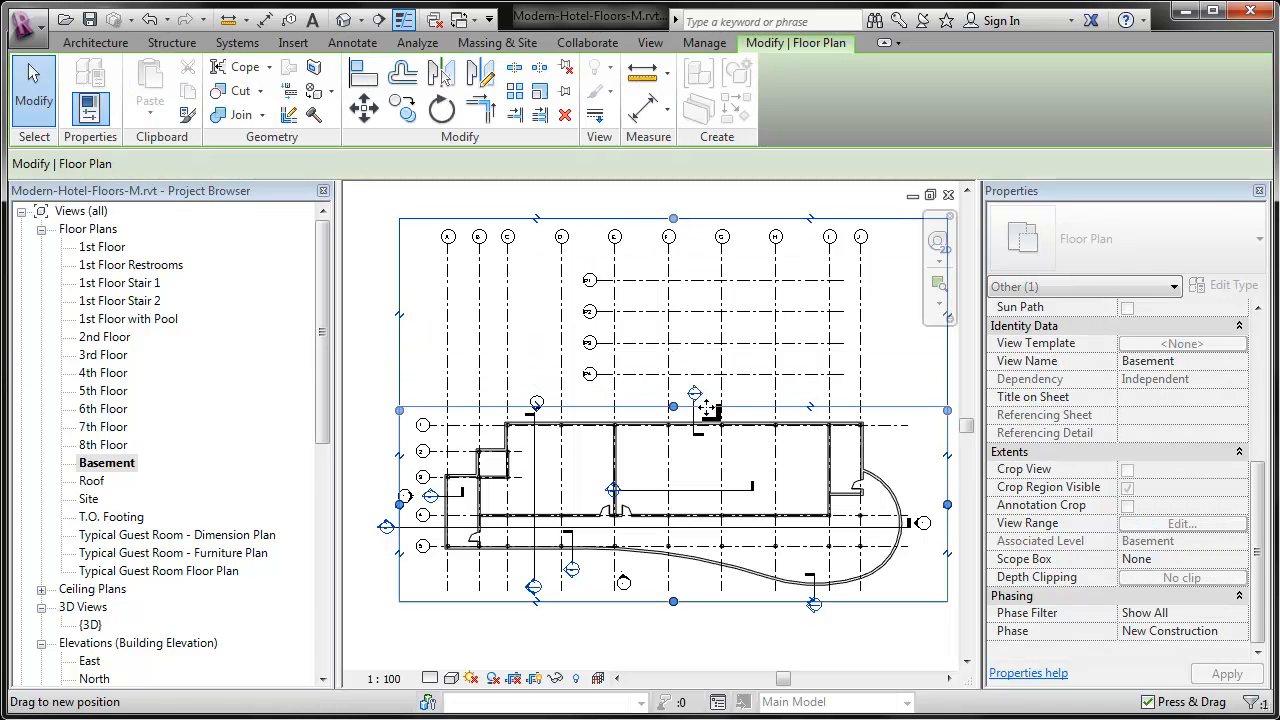
click(707, 645)
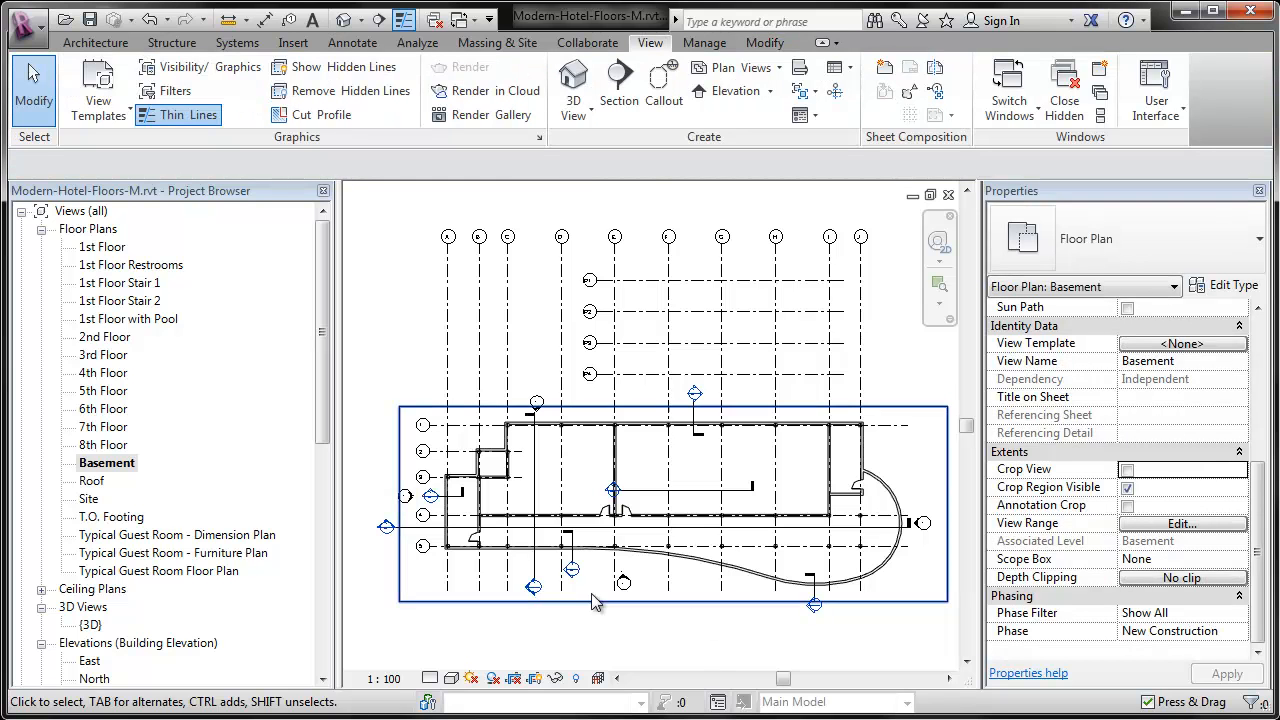
click(513, 678)
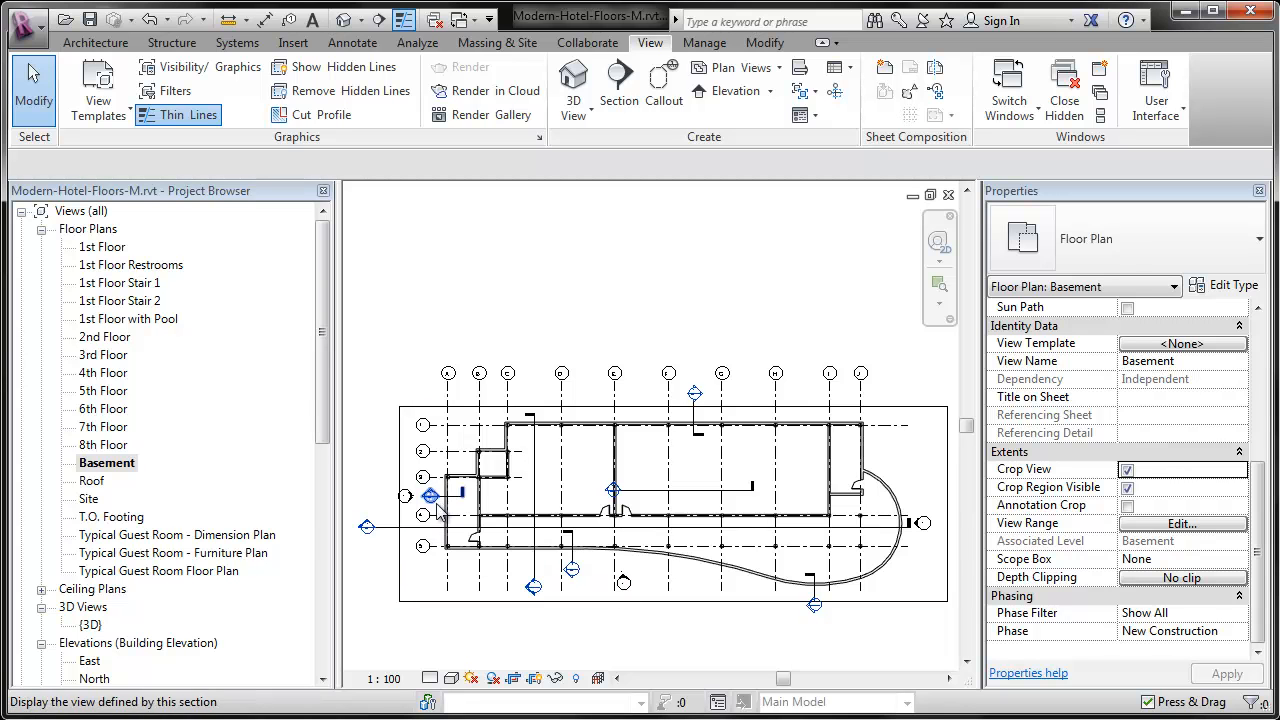
Step: Temporarily hide the grid, section and elevation marker categories in the Basement plan
scroll(420, 500, up, 5)
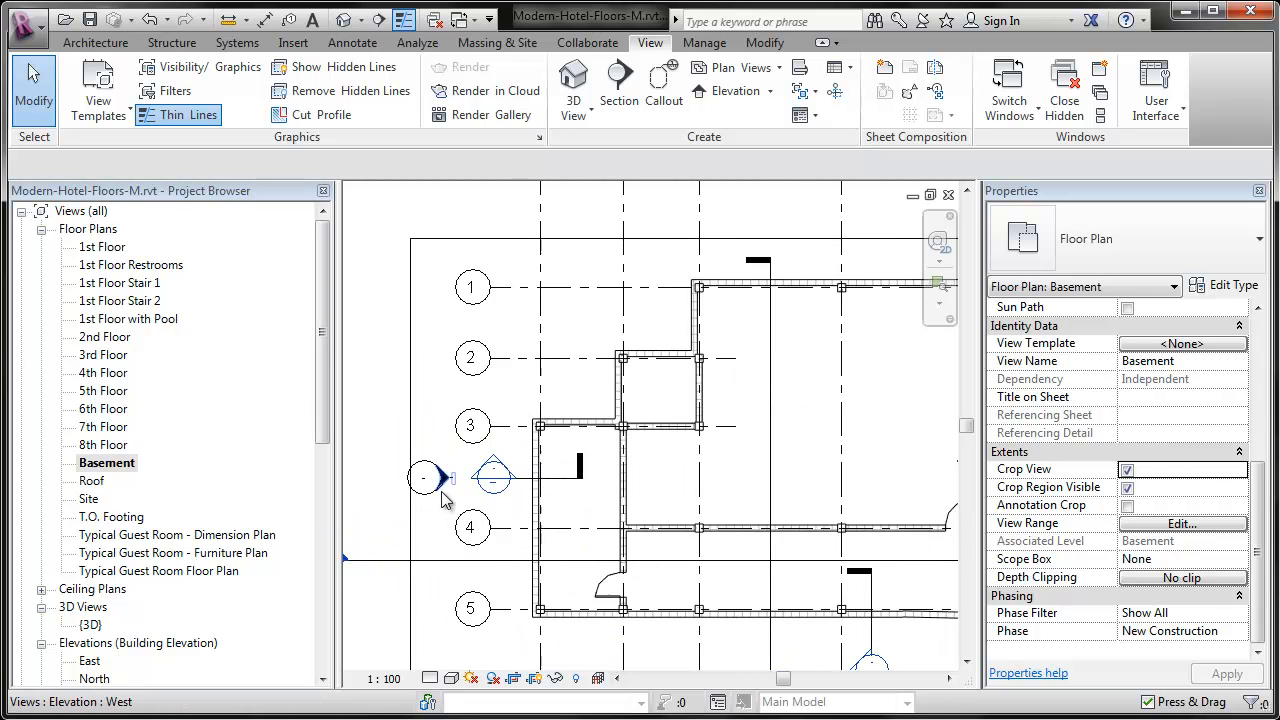
drag(528, 557, 409, 392)
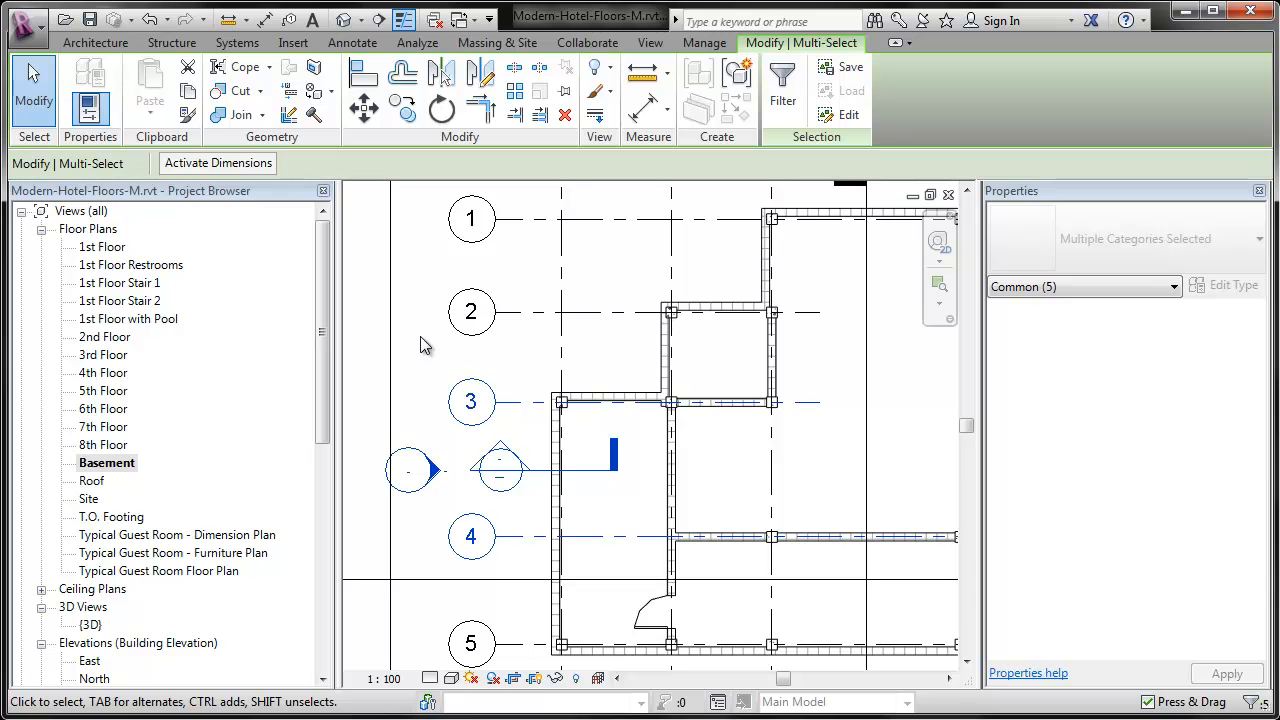
right_click(424, 345)
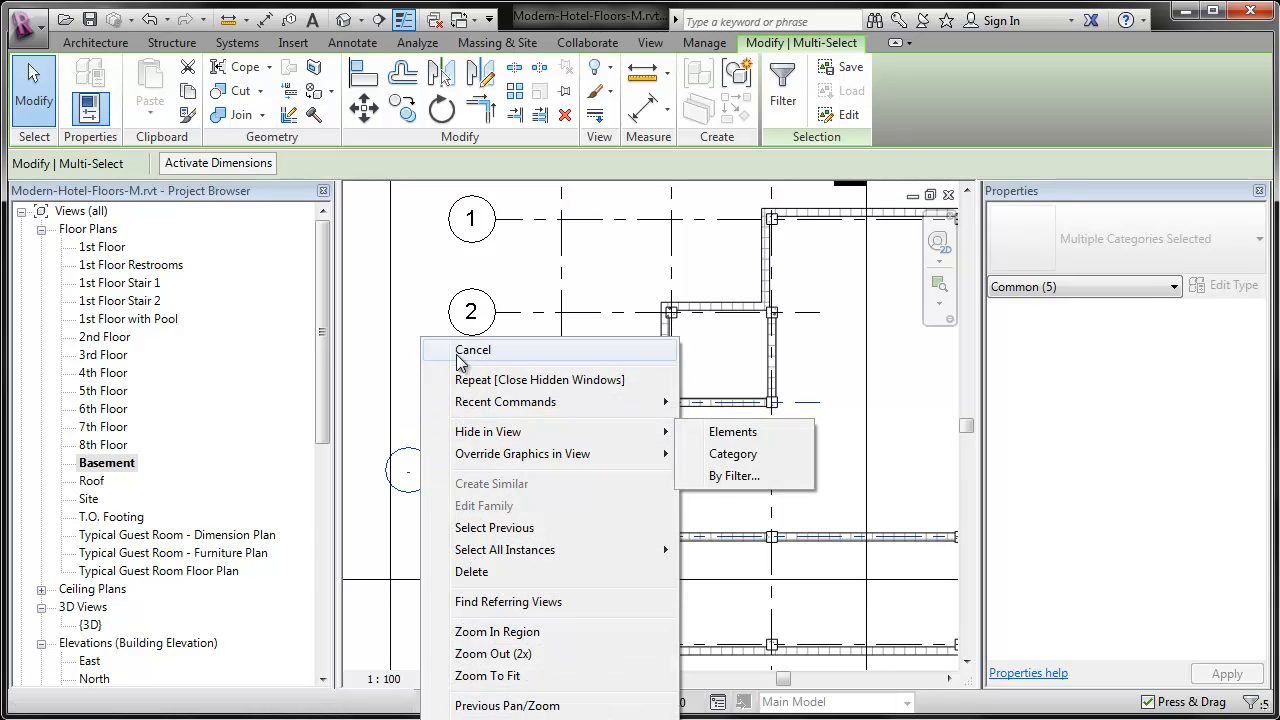
click(410, 312)
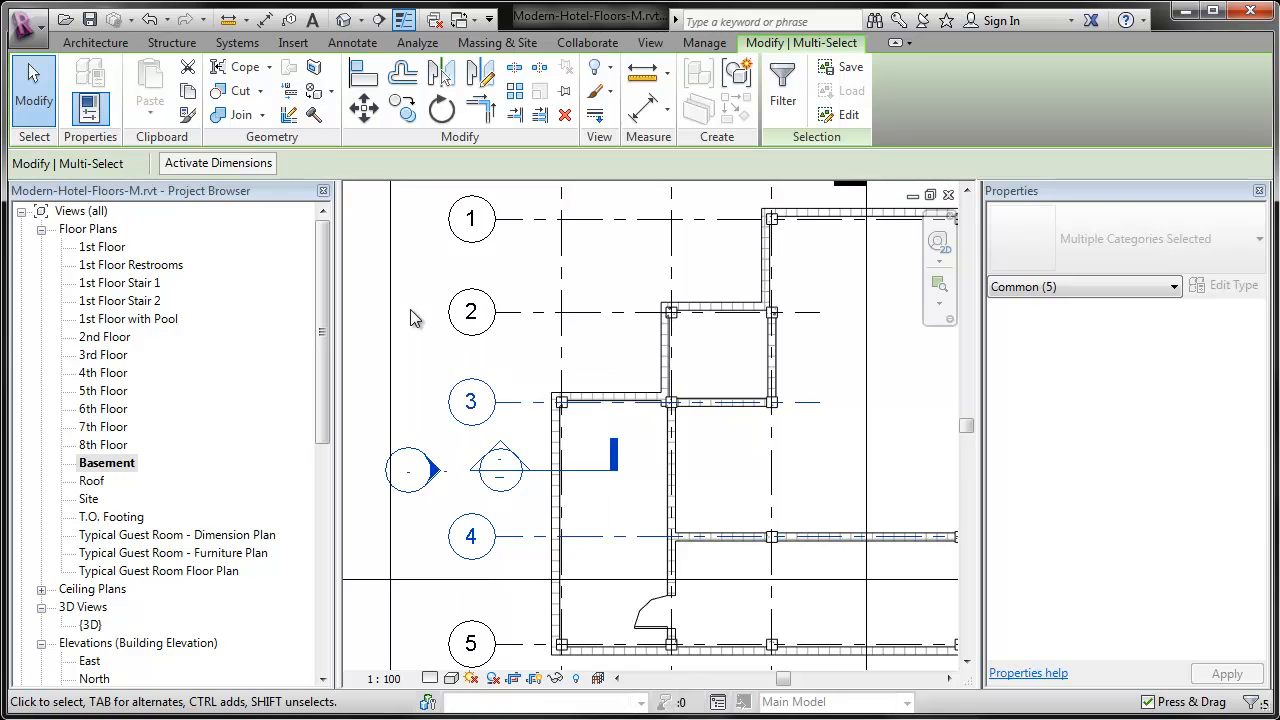
click(556, 678)
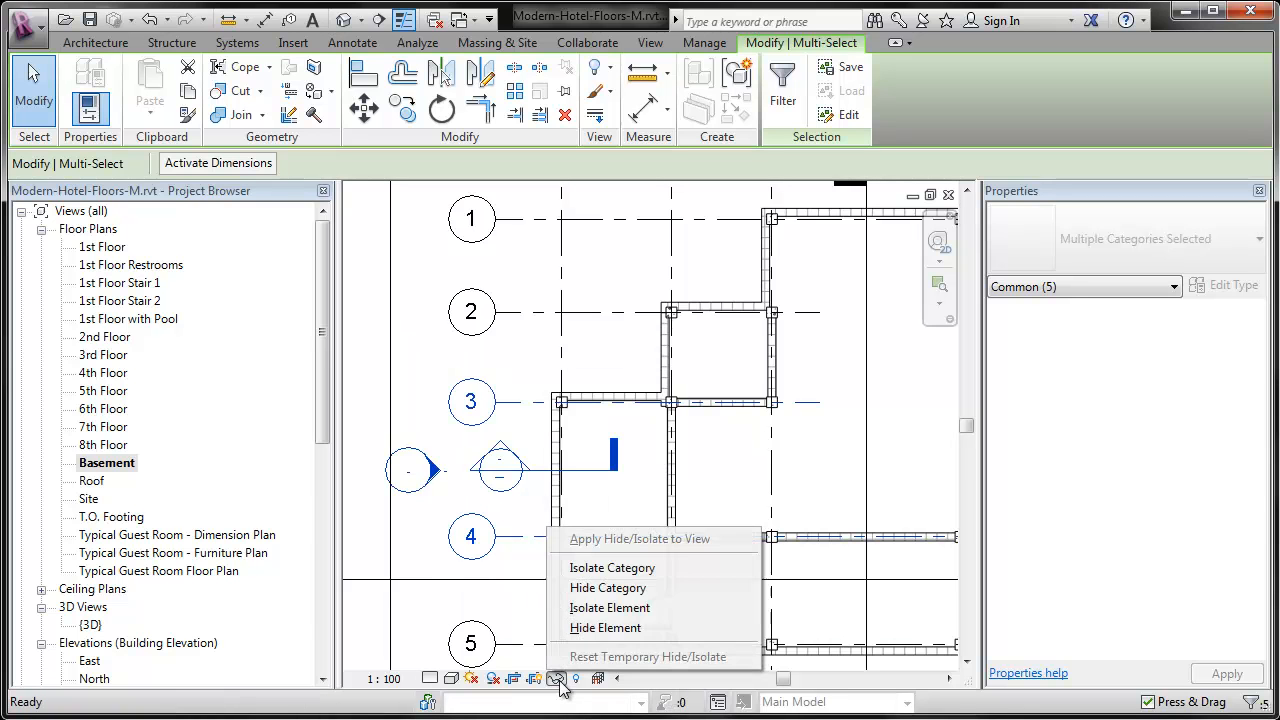
click(600, 588)
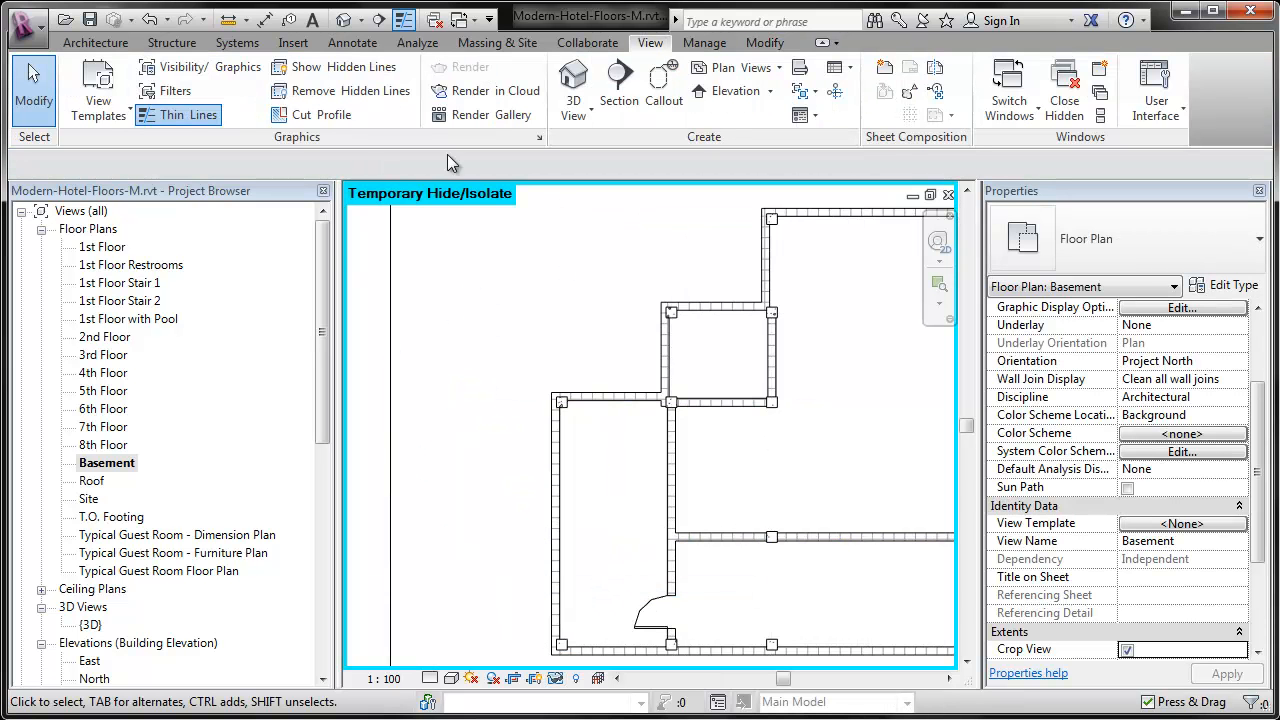
Step: Begin a floor in the Basement plan with the Concrete-300mm type, defining its boundary by picking walls
key(z)
key(f)
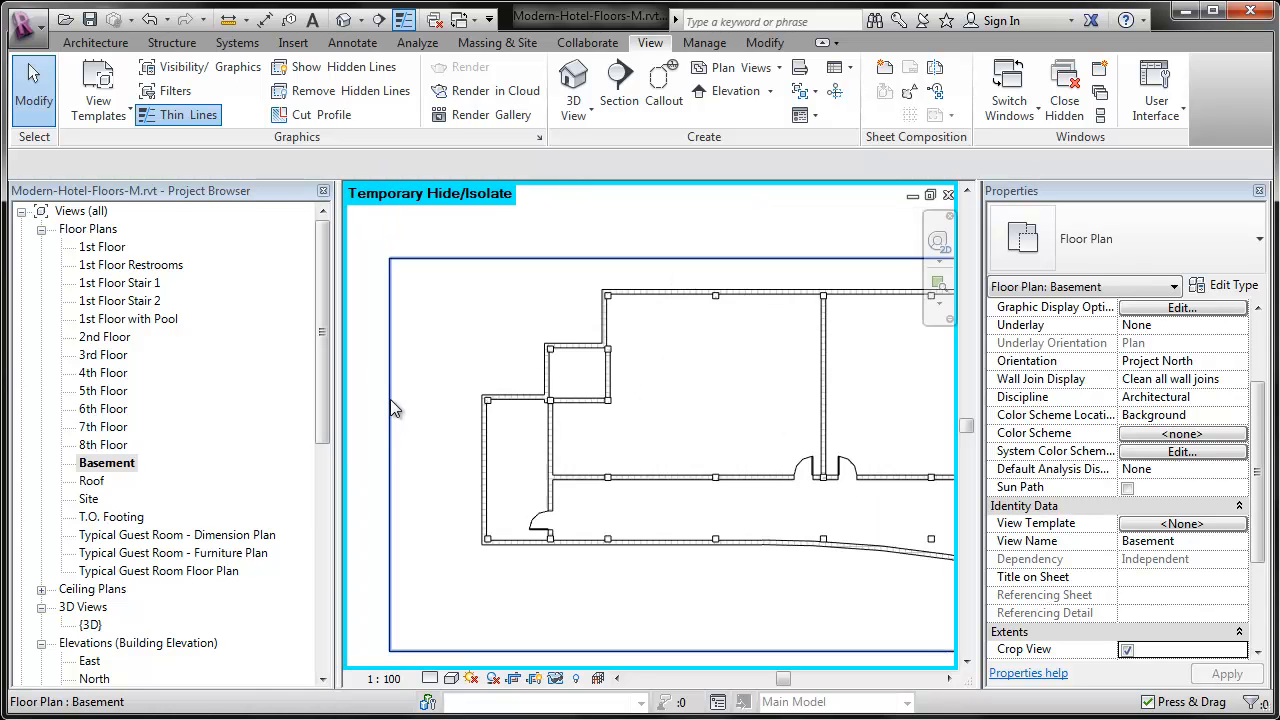
right_click(546, 562)
key(Escape)
scroll(470, 455, up, 5)
right_click(572, 420)
click(693, 617)
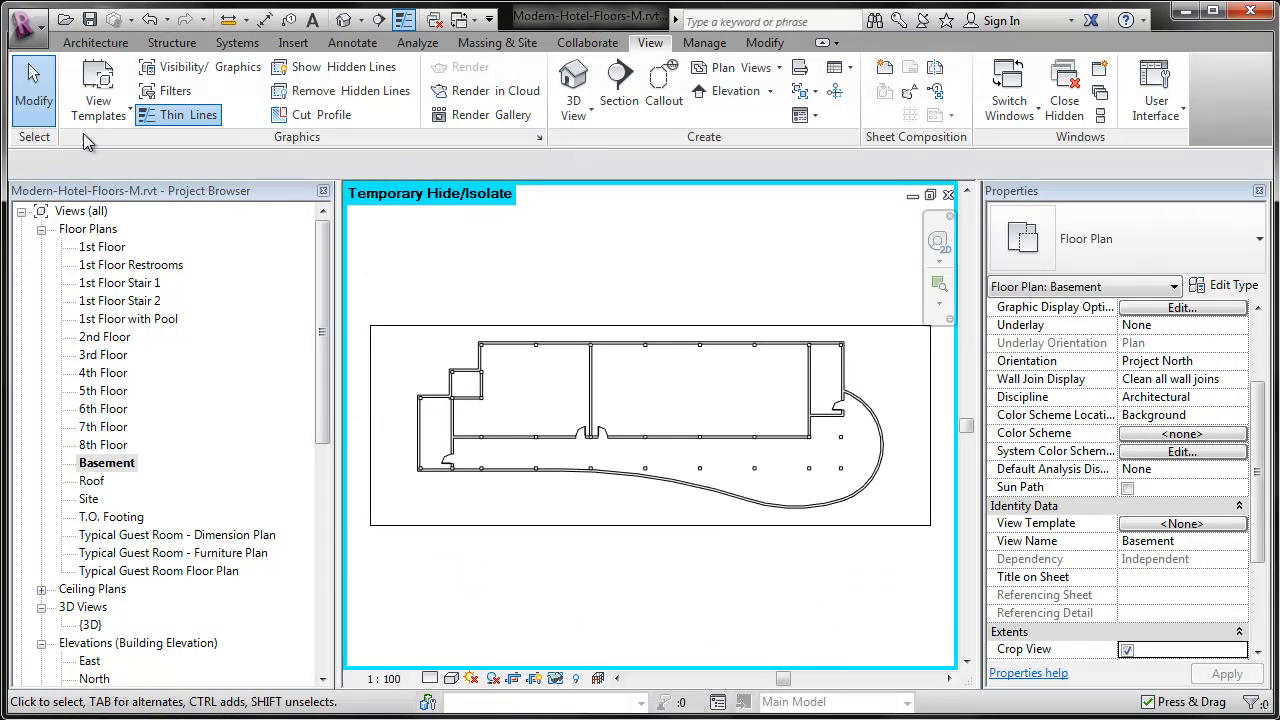
click(77, 42)
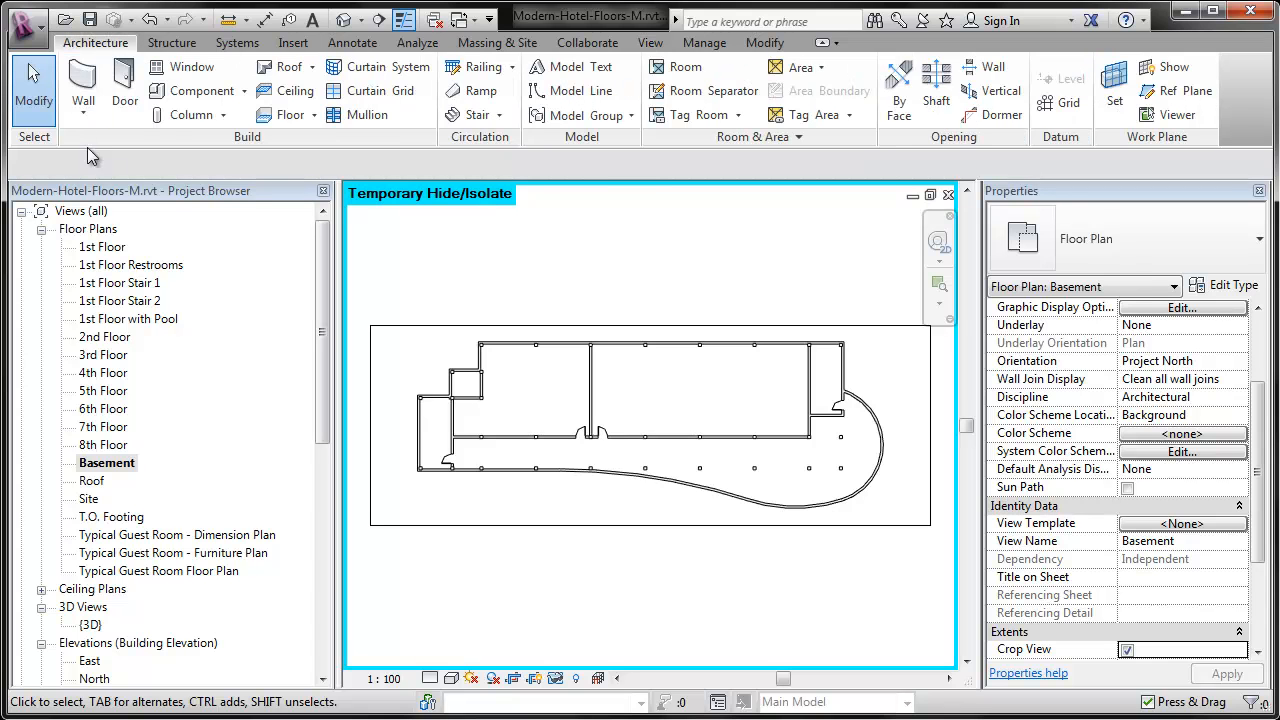
click(285, 114)
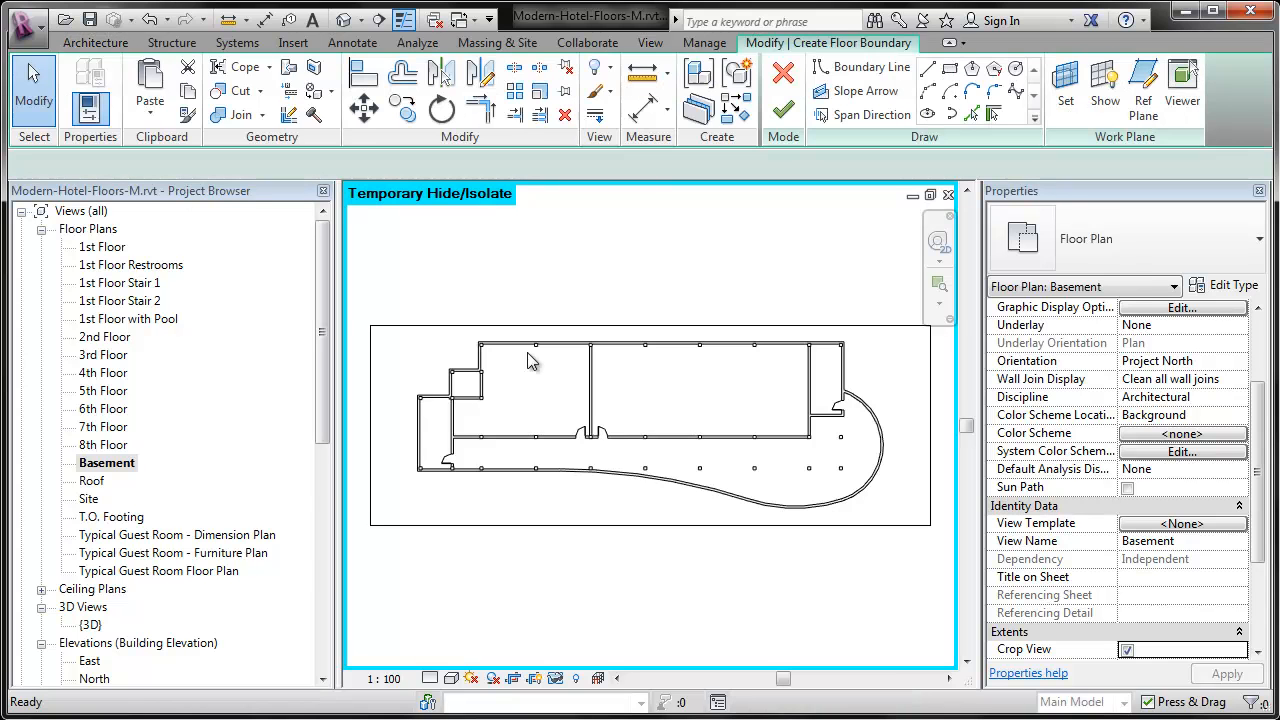
click(1148, 244)
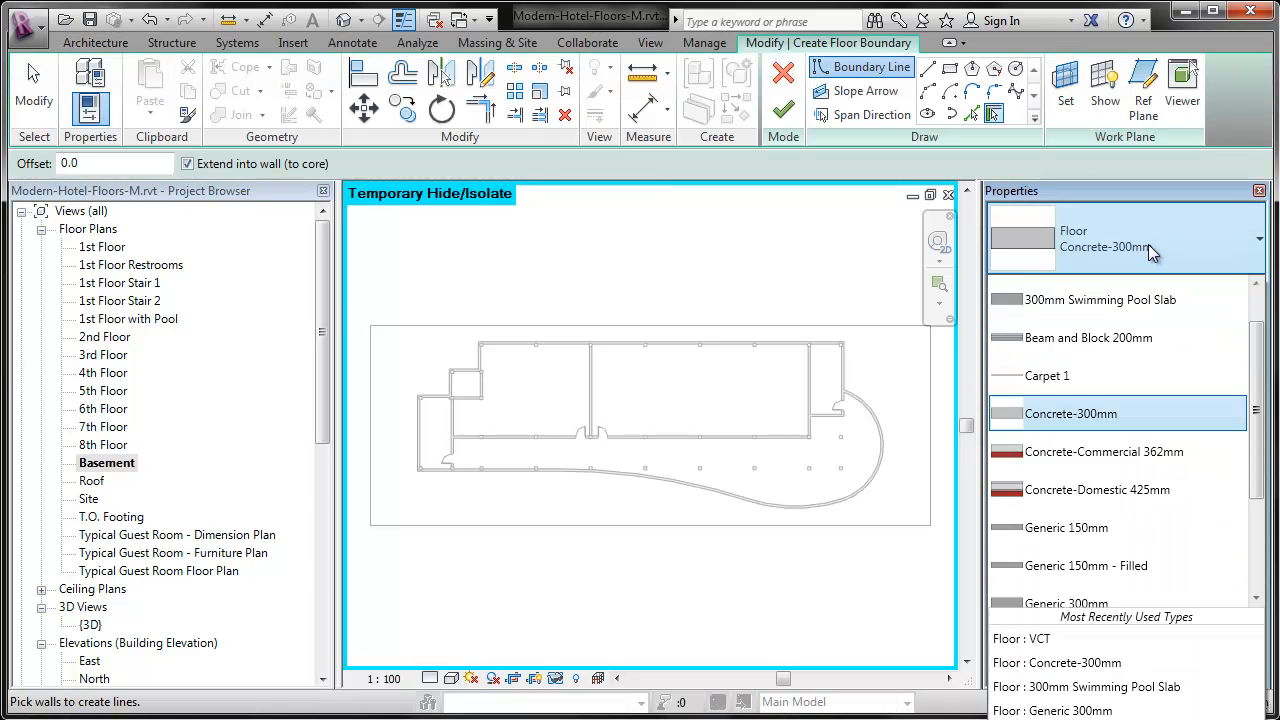
click(1090, 422)
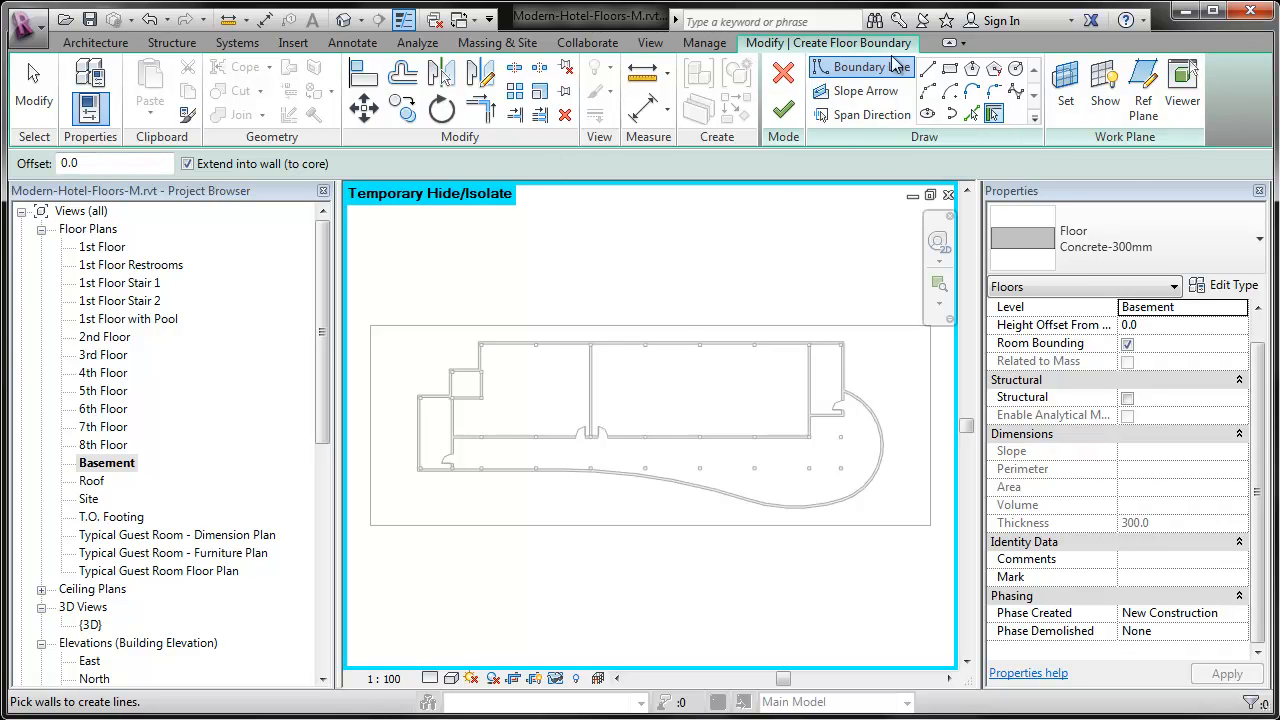
click(998, 114)
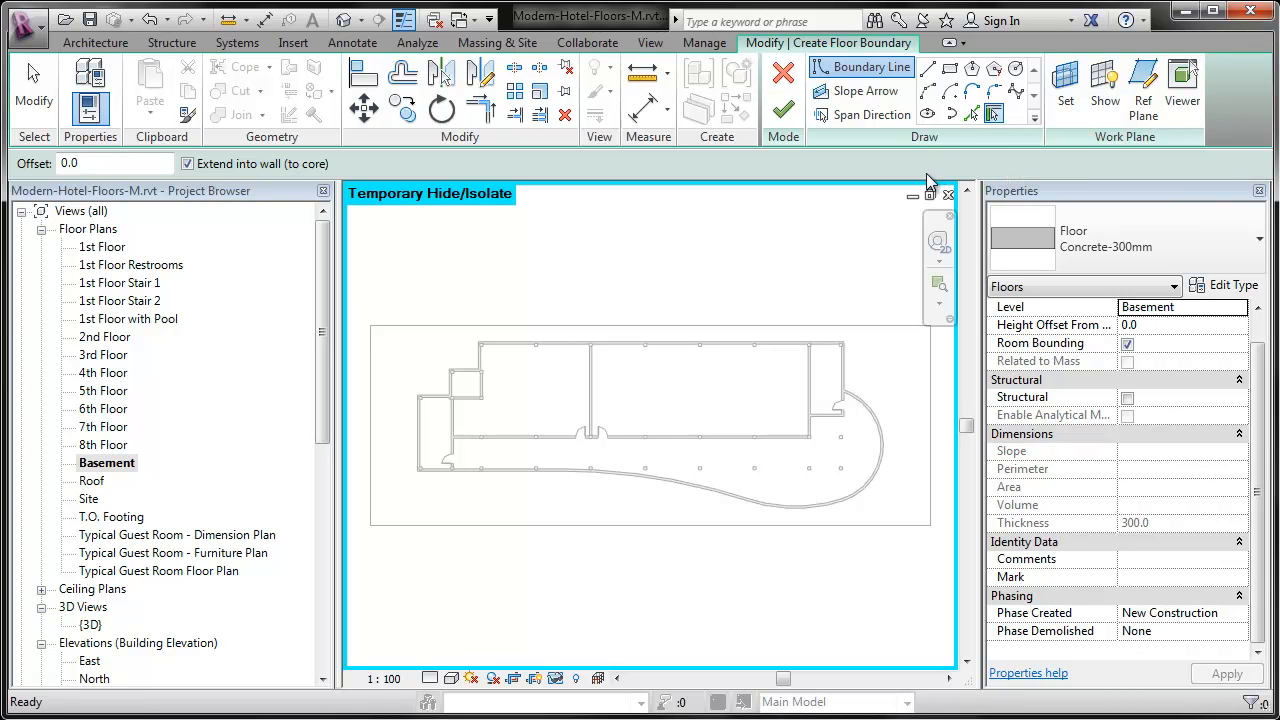
Step: Pick the inner faces of the long upper exterior wall and the adjoining right-hand wall as floor boundary lines
scroll(761, 428, up, 2)
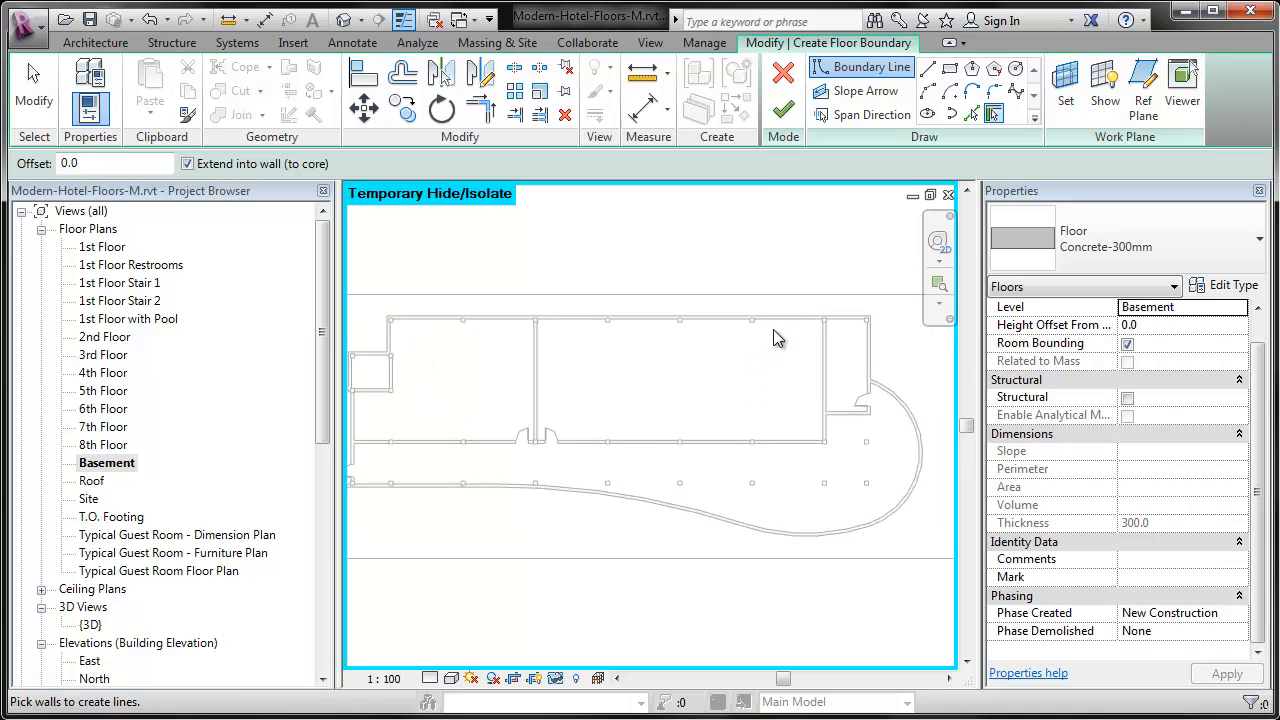
scroll(849, 311, up, 5)
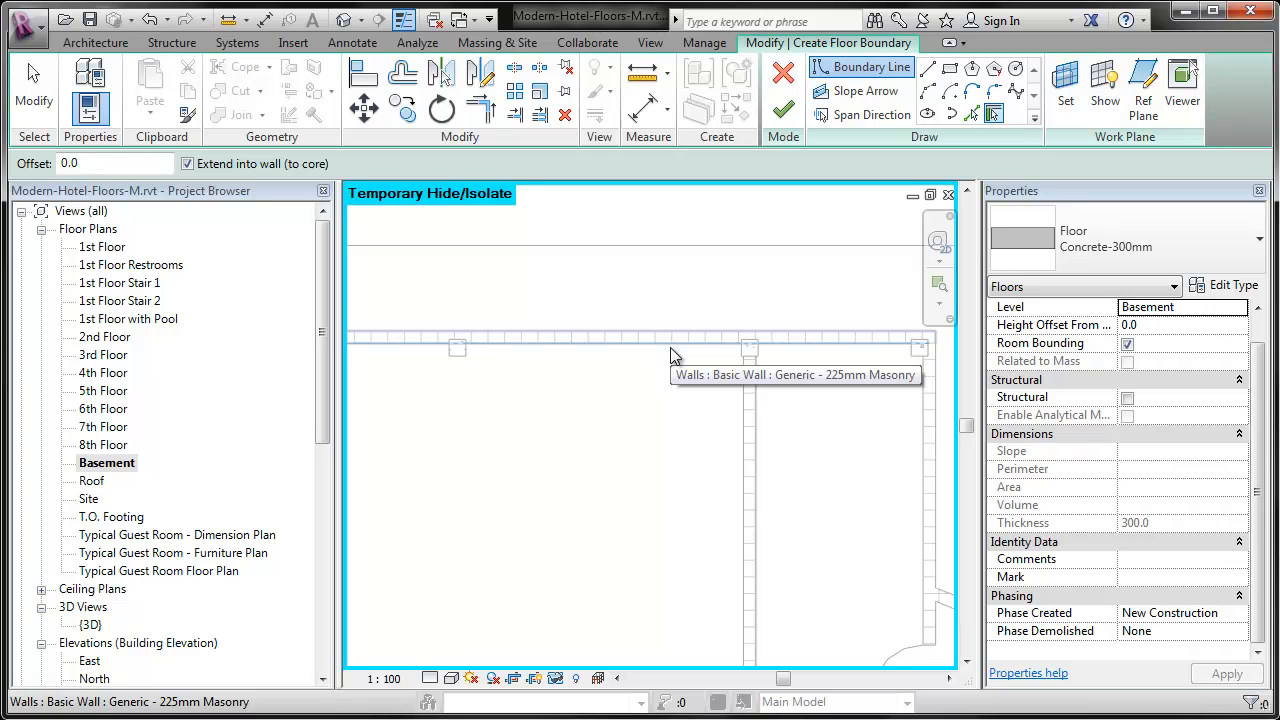
click(670, 347)
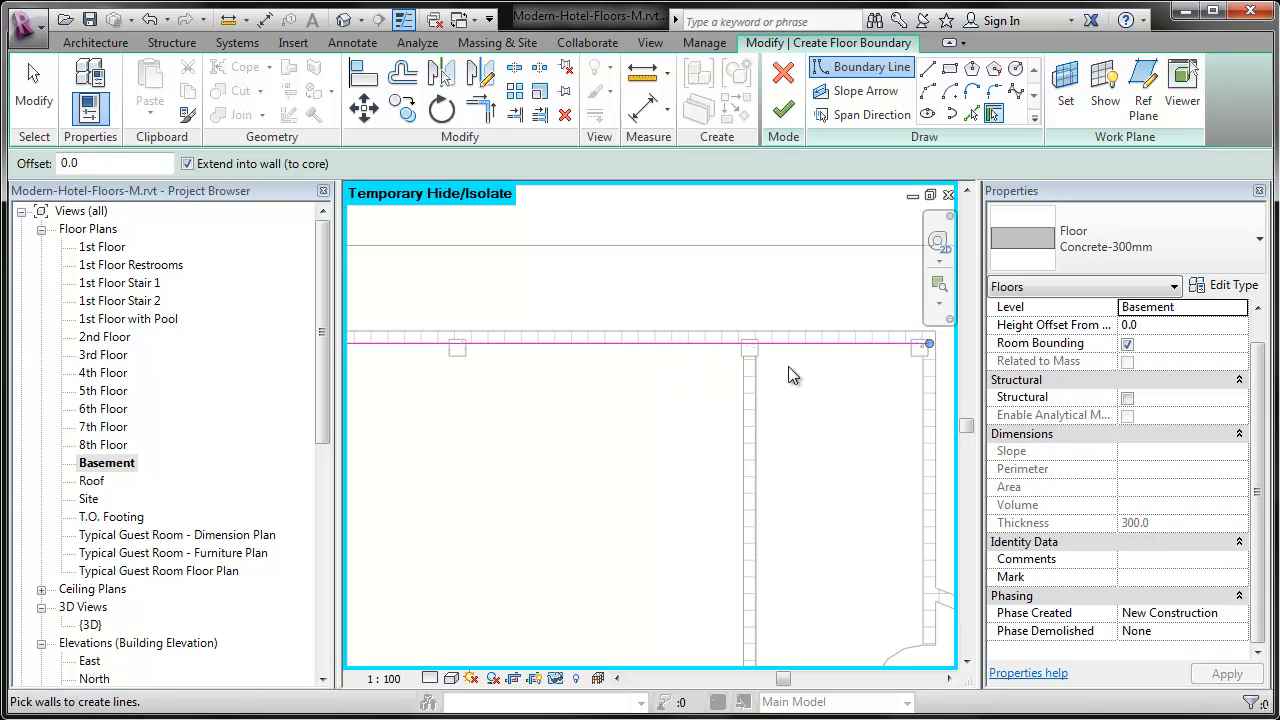
click(919, 419)
middle_drag(878, 541, 669, 486)
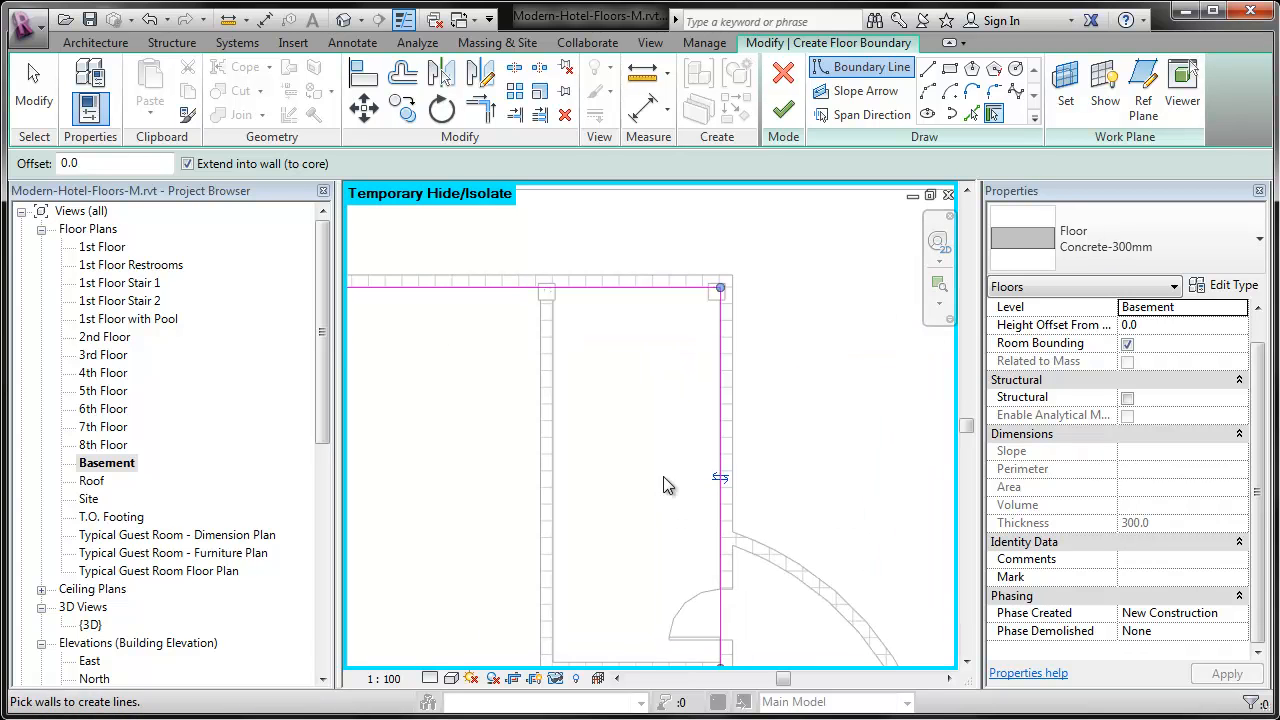
scroll(731, 278, up, 5)
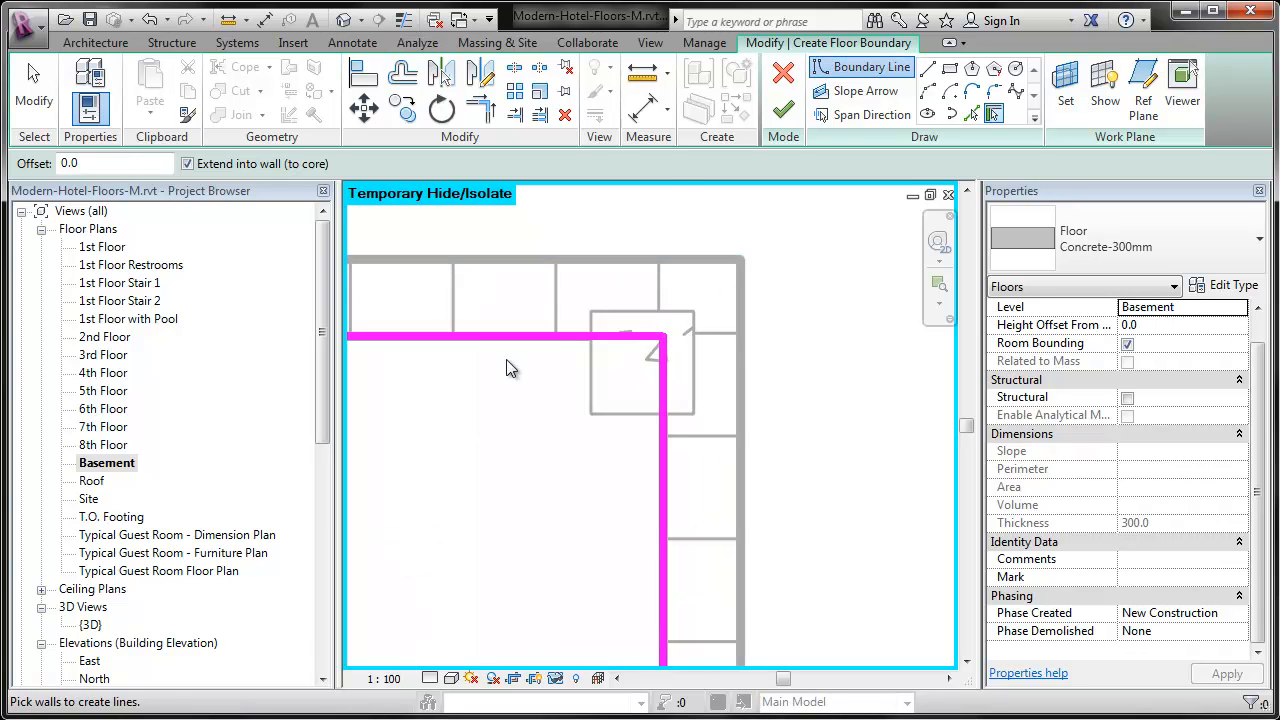
Step: Add the curved exterior walls and the lower exterior wall to the floor boundary along their inner faces
scroll(680, 190, down, 5)
click(723, 438)
scroll(735, 531, up, 4)
middle_drag(735, 531, 869, 230)
scroll(869, 230, down, 3)
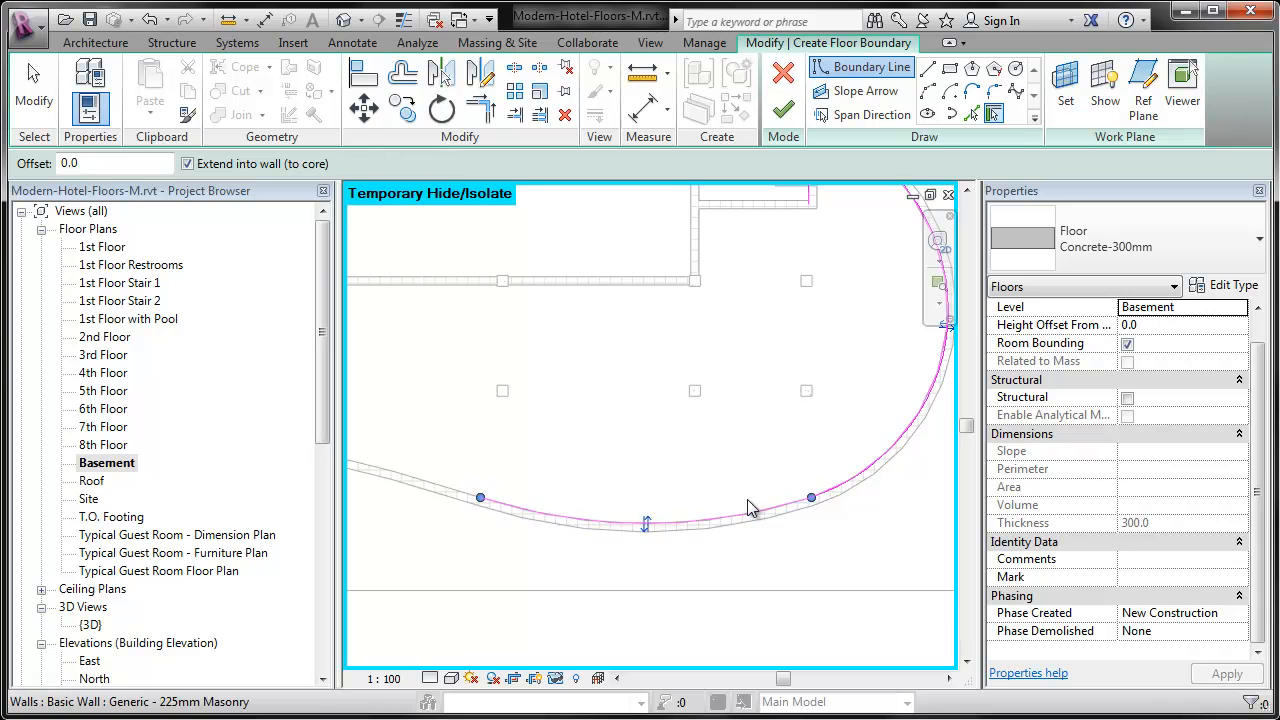
scroll(729, 416, up, 5)
middle_drag(725, 425, 870, 432)
middle_drag(520, 473, 790, 610)
Step: Pick the left exterior wall and the stepped walls leading up to the long upper wall as floor boundary lines
click(366, 549)
click(393, 356)
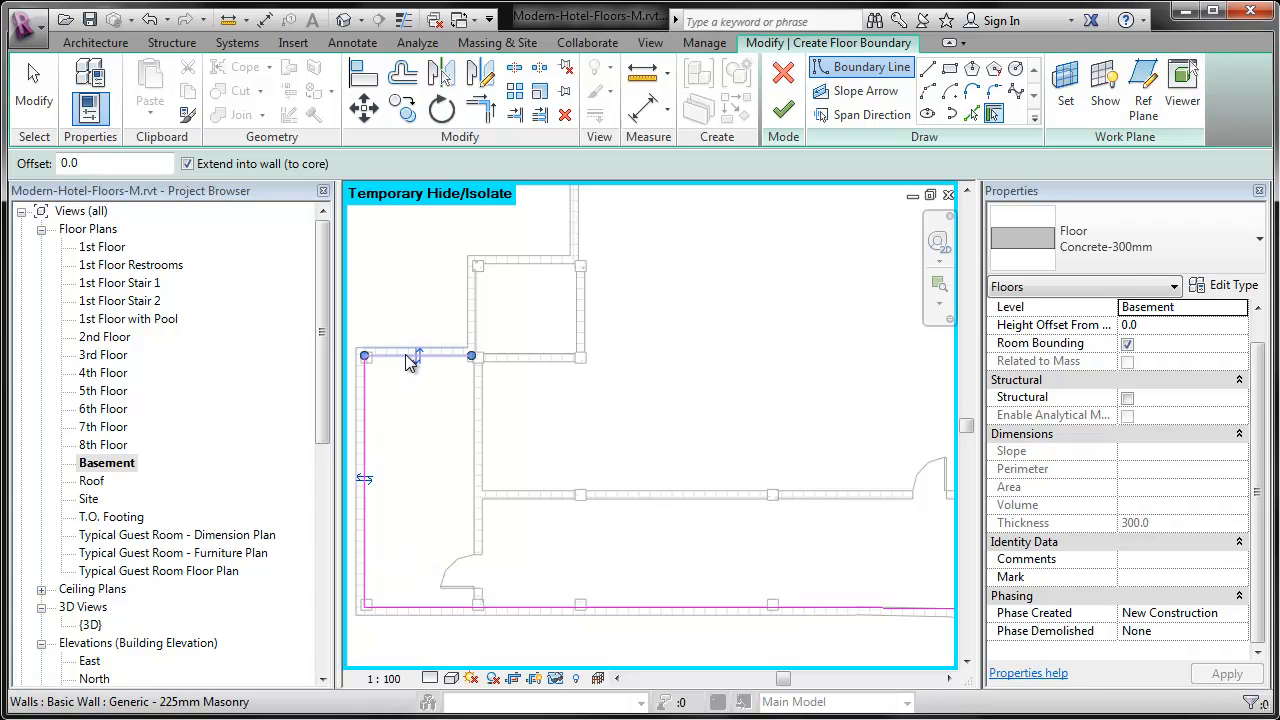
click(475, 309)
click(507, 266)
click(588, 242)
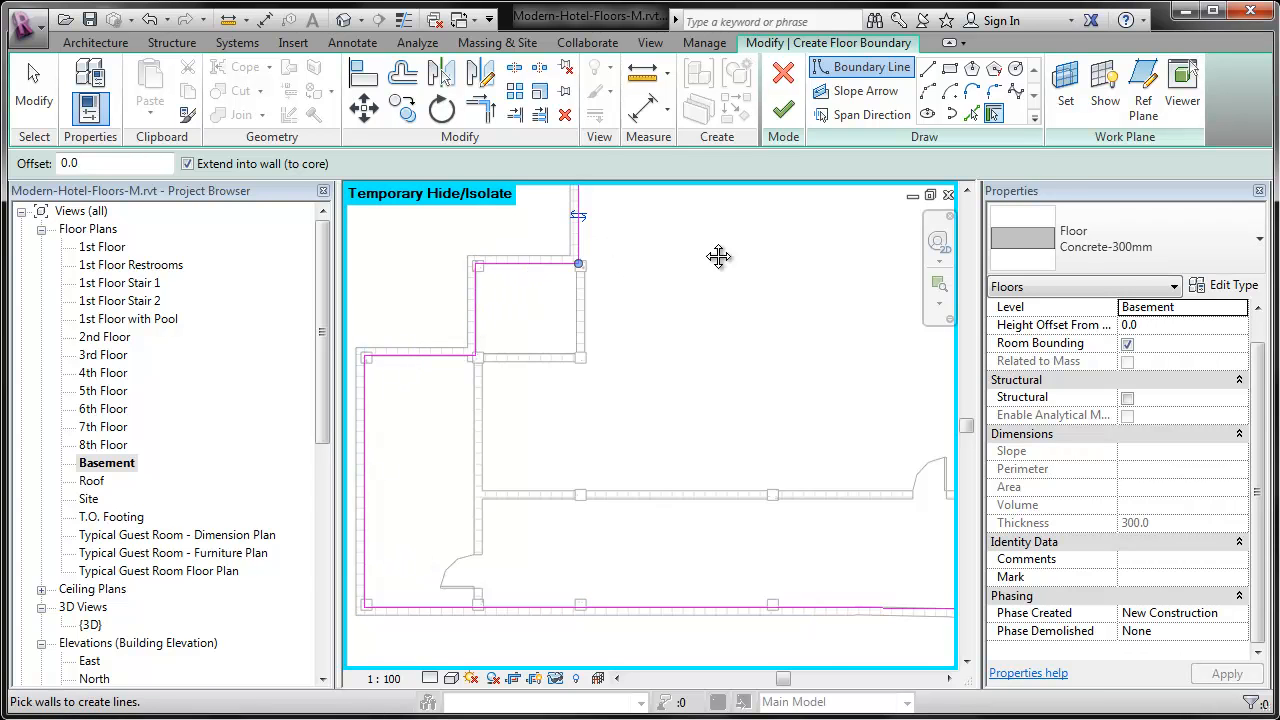
Step: Add the remaining short curved wall segment to the boundary and trim its line to a corner with the right-hand wall's line
middle_drag(720, 257, 557, 429)
scroll(406, 286, down, 3)
scroll(930, 400, up, 3)
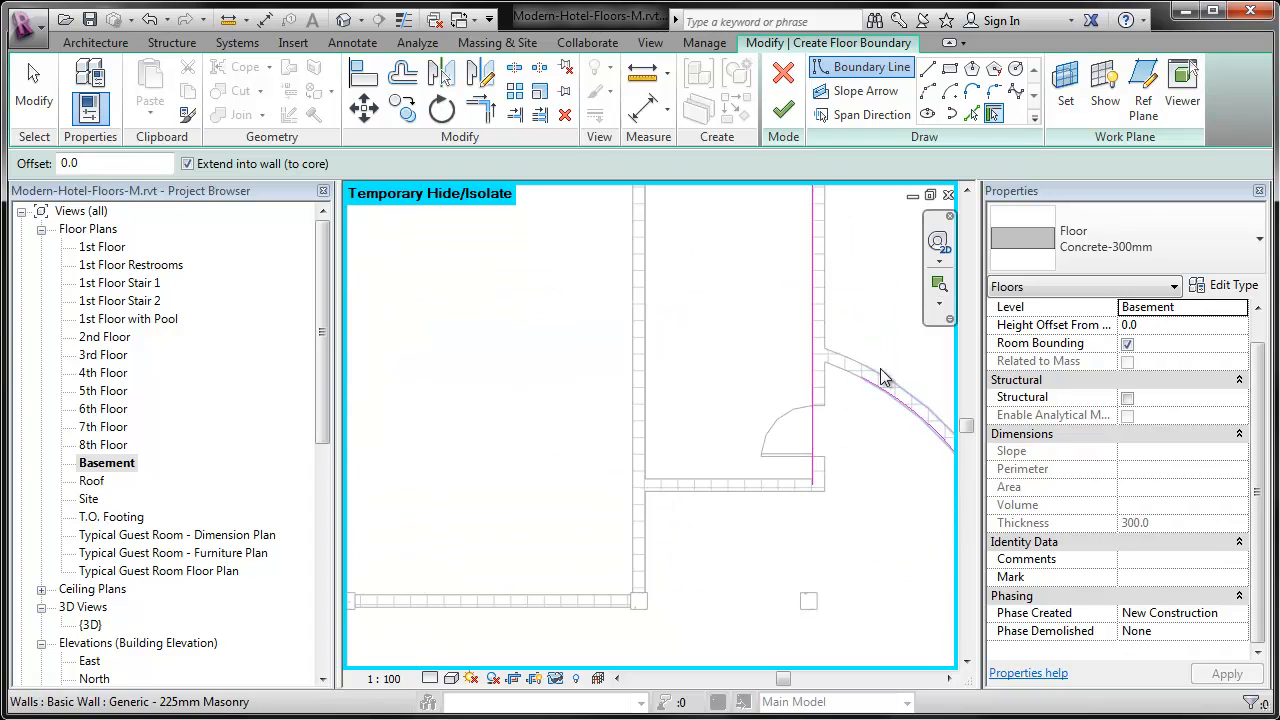
middle_drag(809, 367, 737, 393)
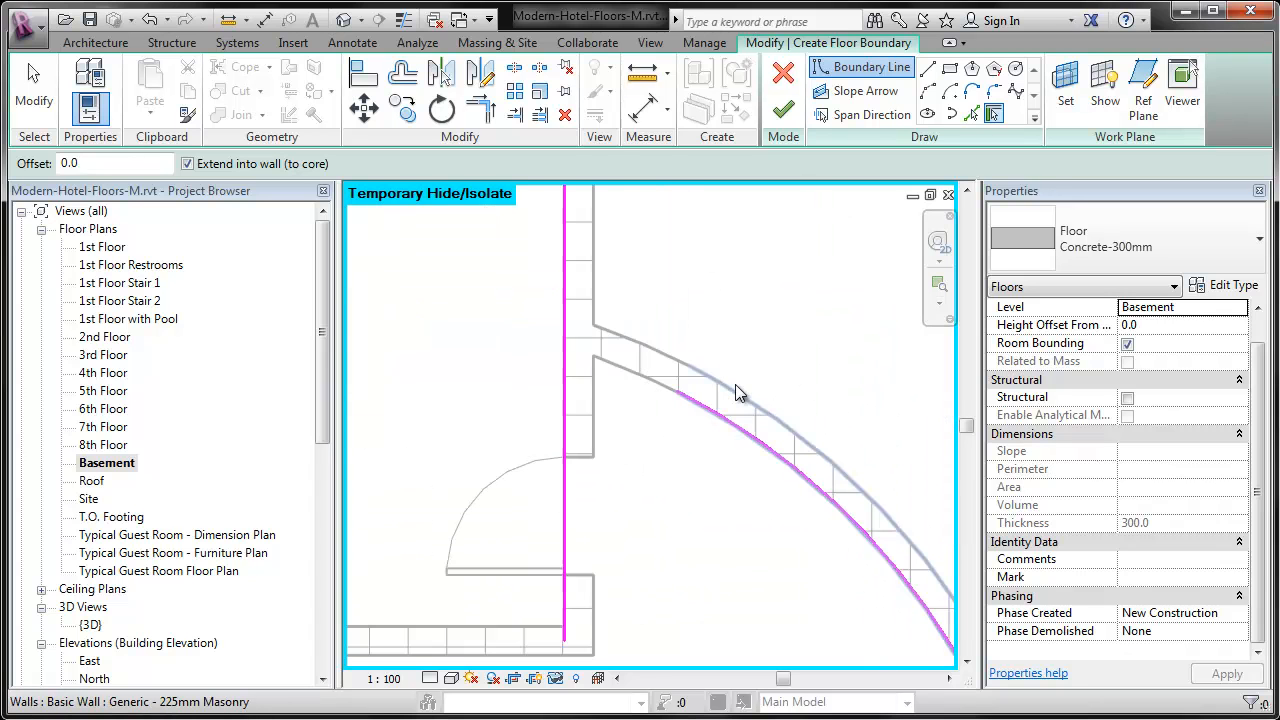
click(608, 364)
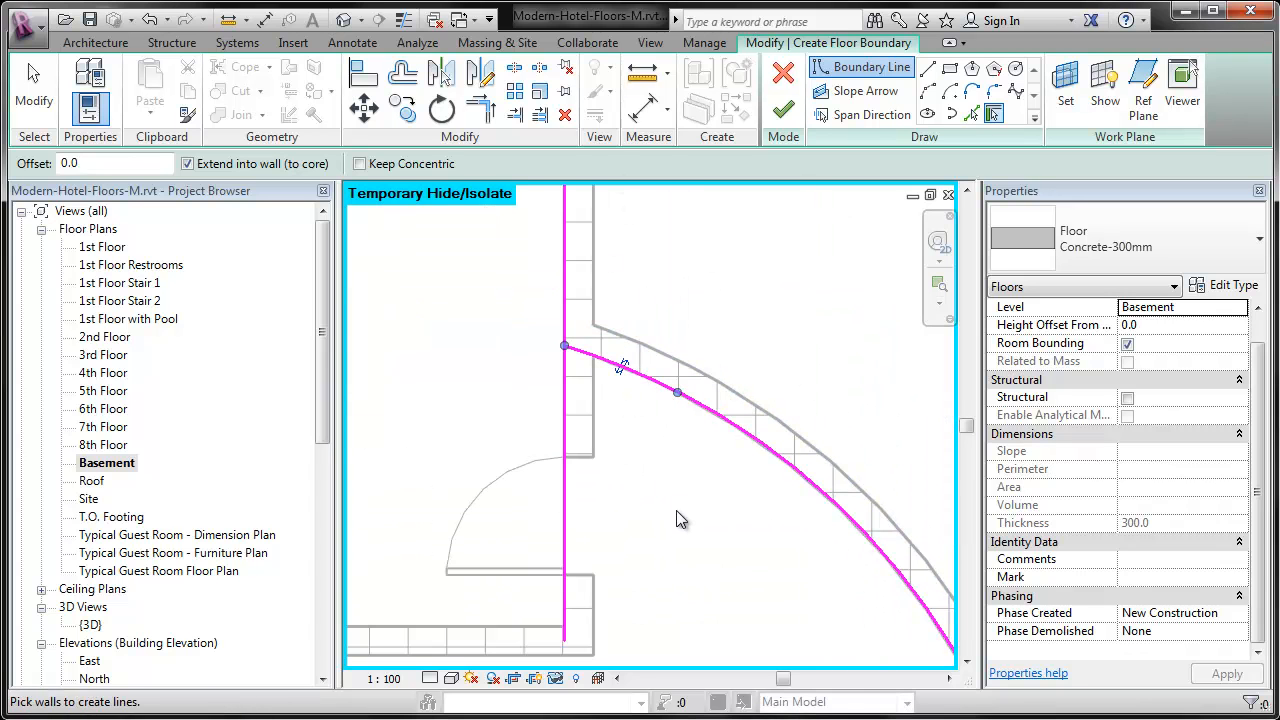
click(480, 108)
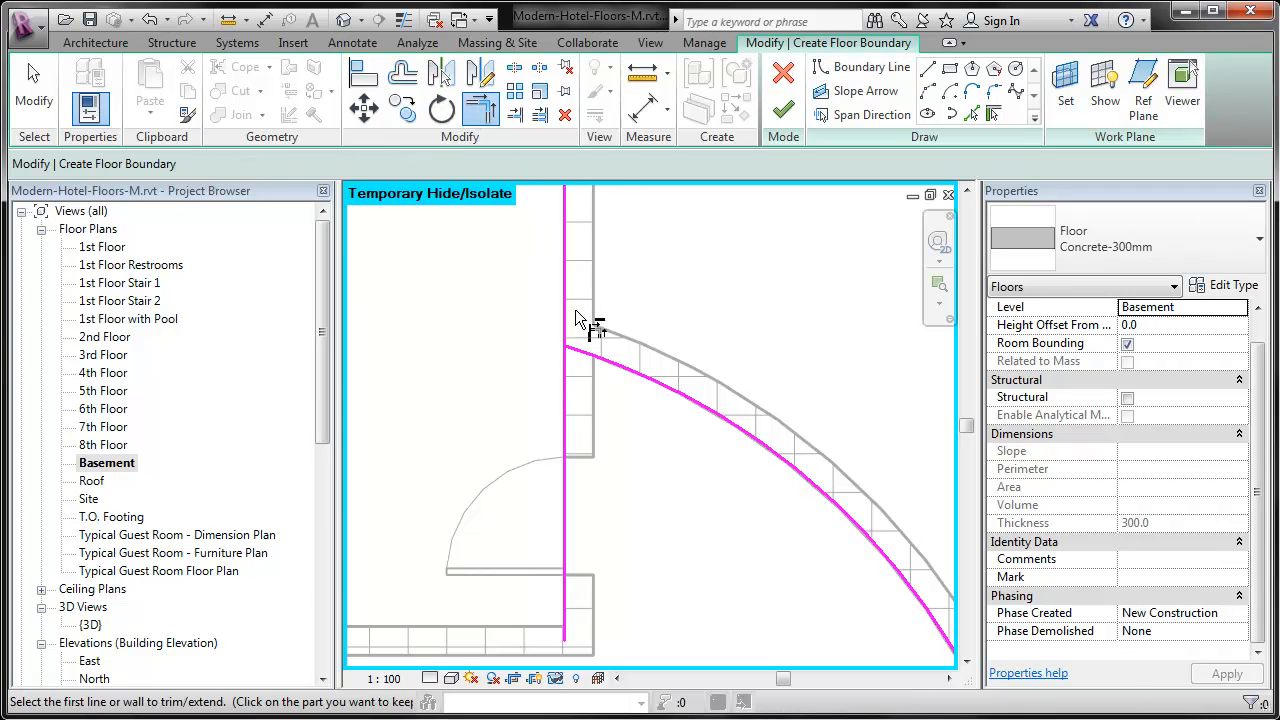
click(568, 309)
click(586, 352)
scroll(897, 357, down, 5)
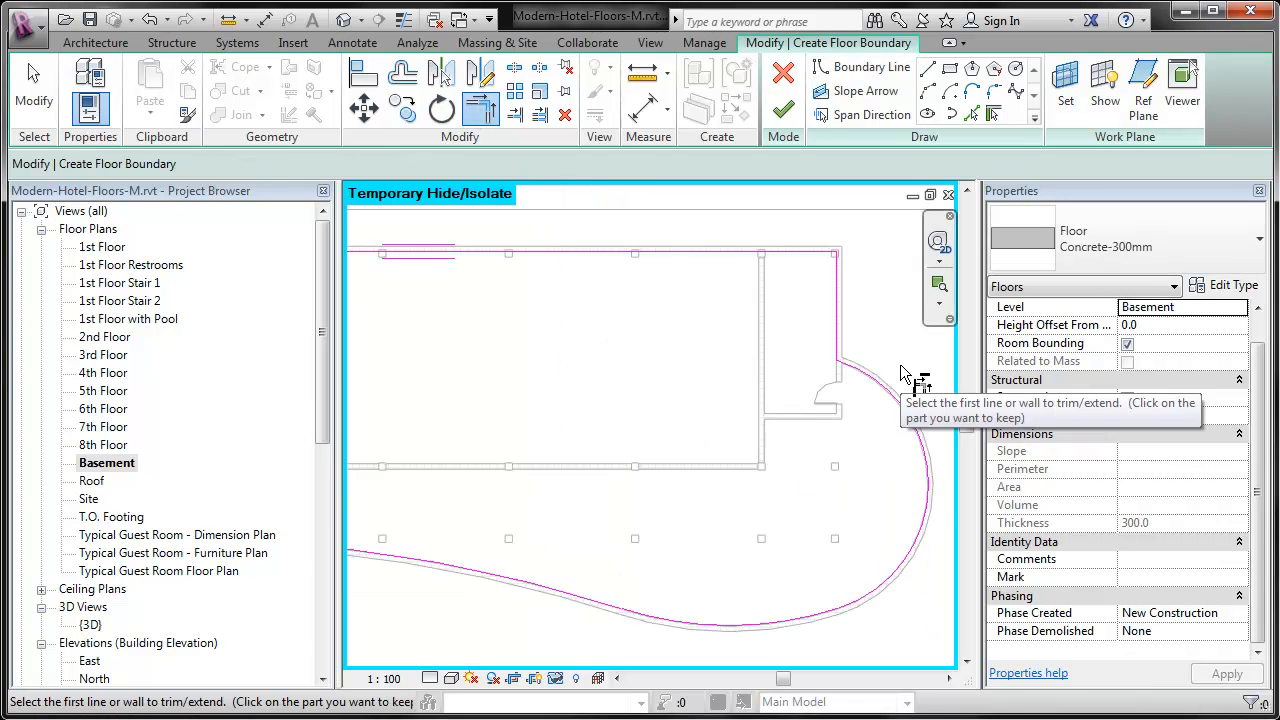
Step: Finish the floor boundary, joining the floor with the overlapping walls and cutting the shared volume out of them
key(Escape)
drag(469, 289, 920, 501)
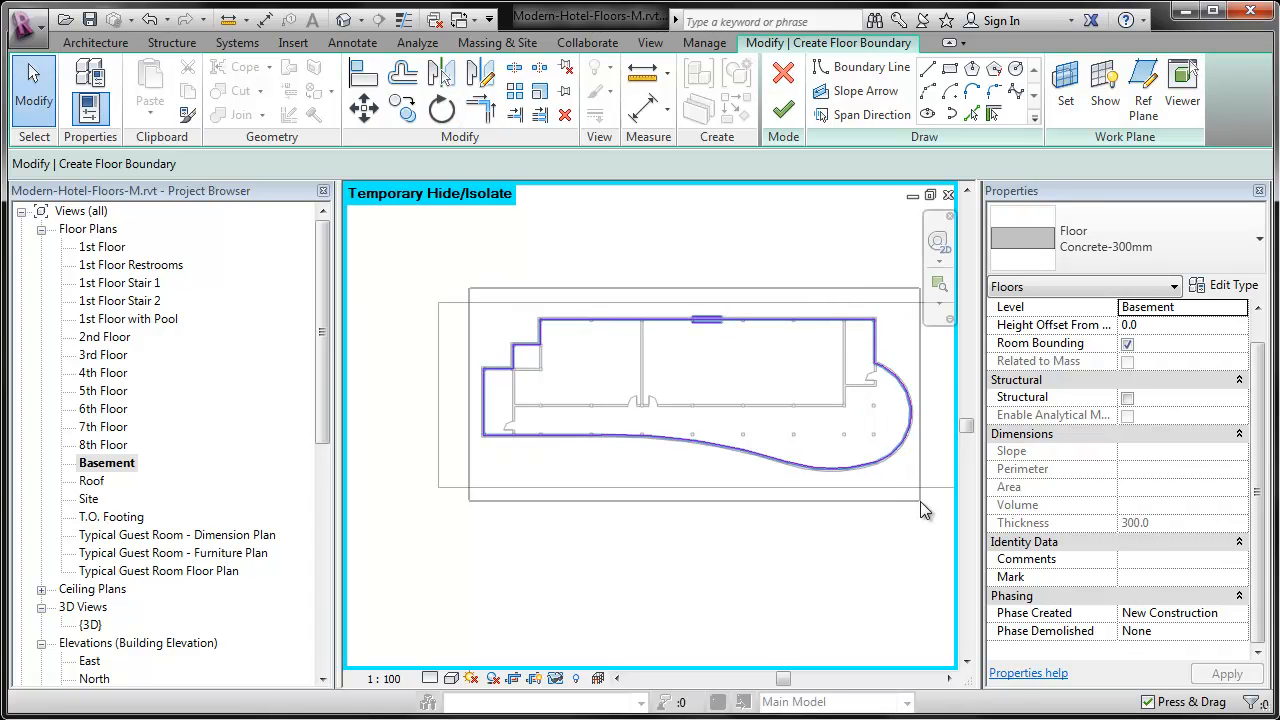
click(920, 501)
middle_drag(762, 285, 685, 294)
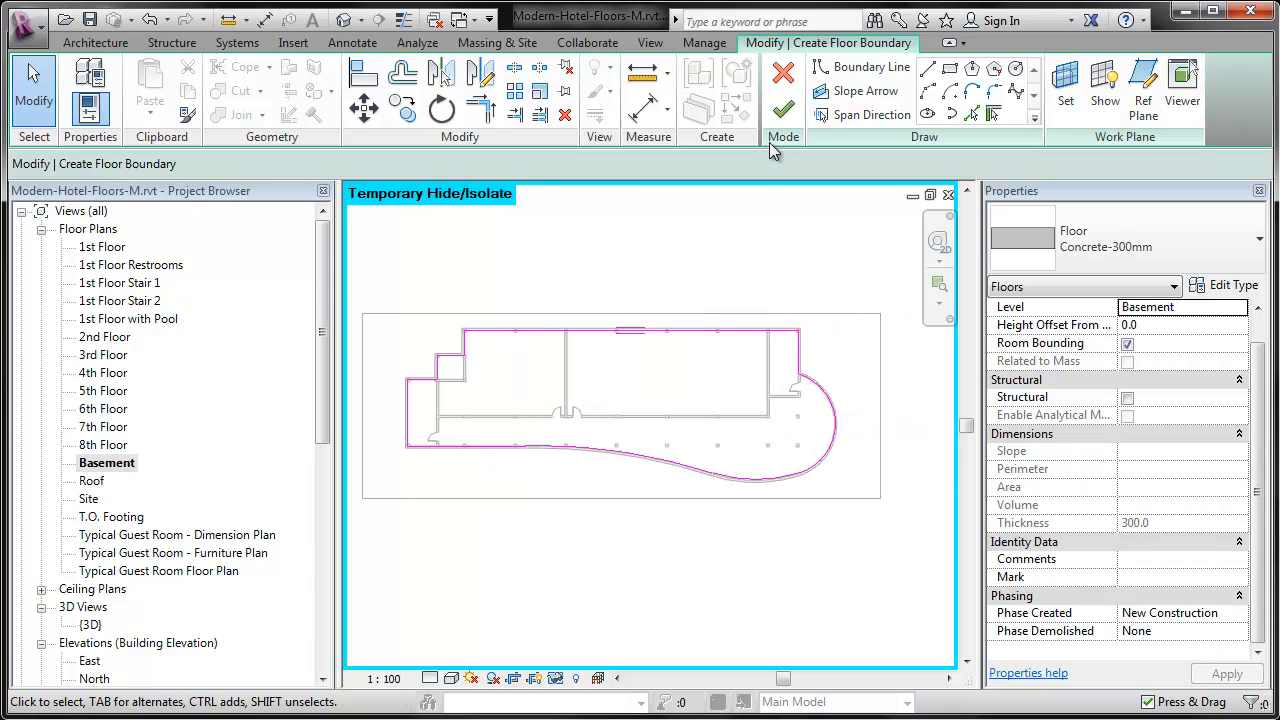
click(785, 113)
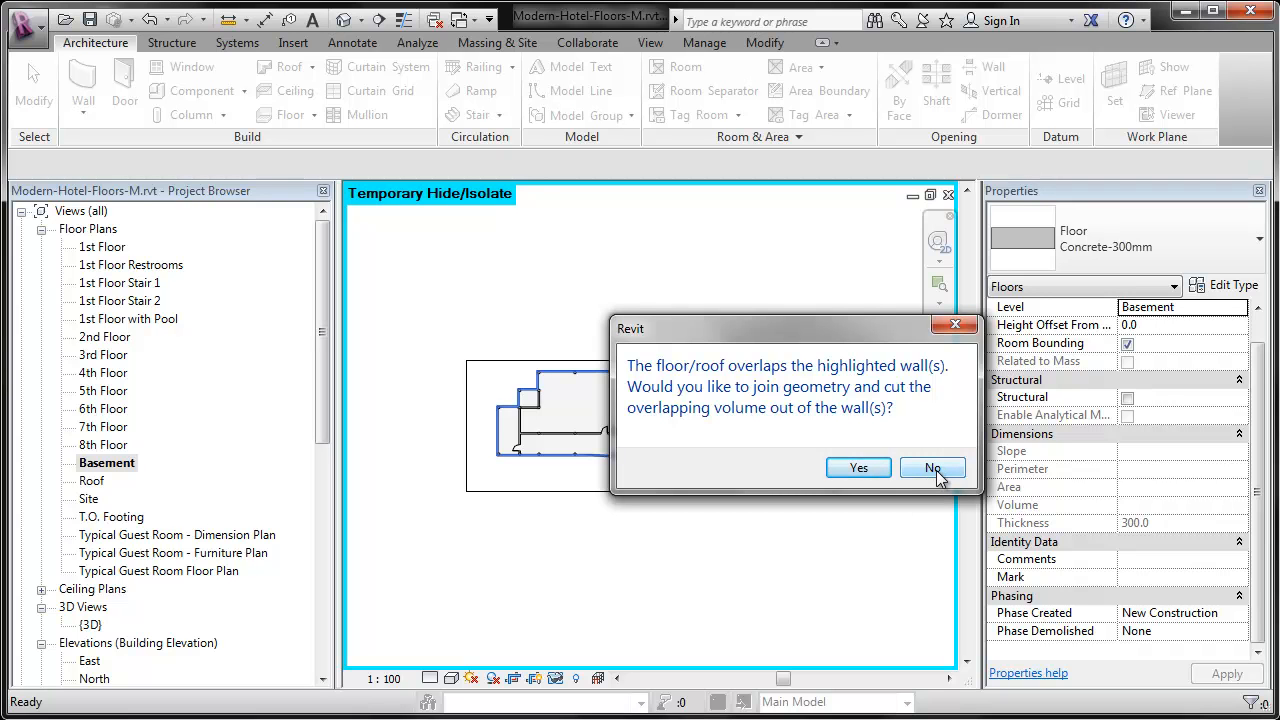
click(859, 468)
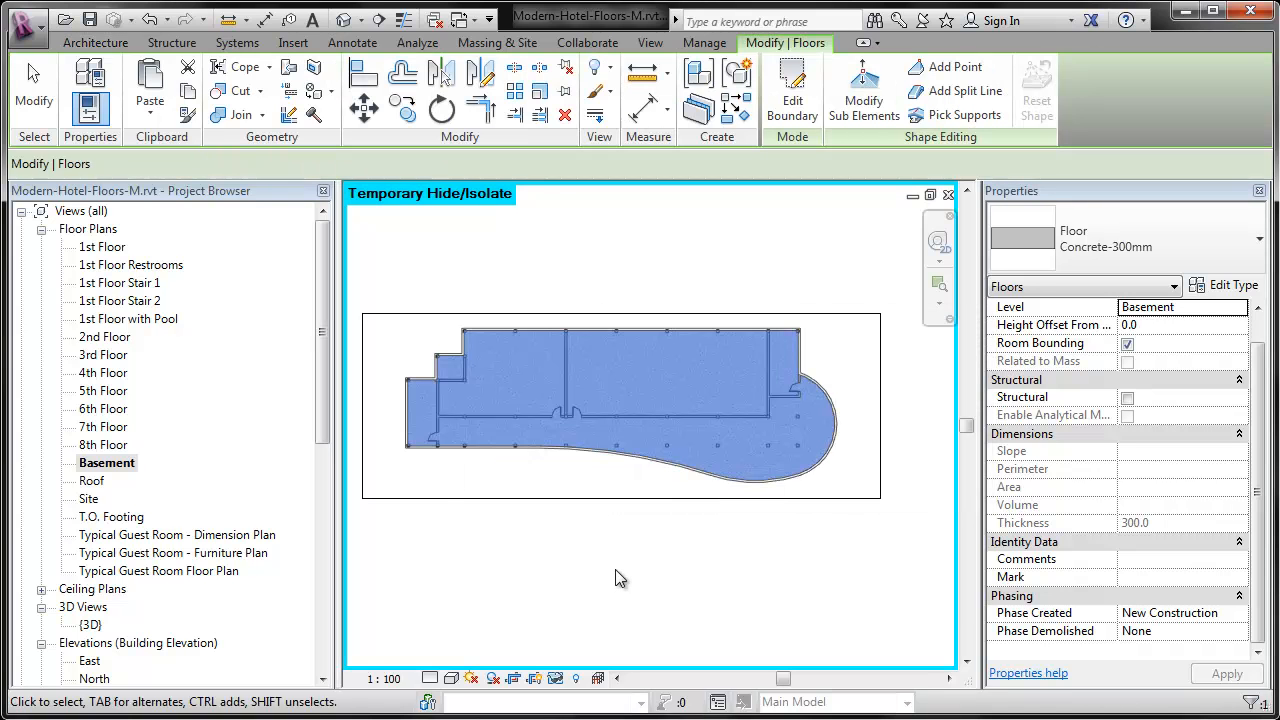
Step: Deselect the finished concrete slab and start a second floor in the Basement plan using the Carpet 1 type
scroll(443, 405, up, 4)
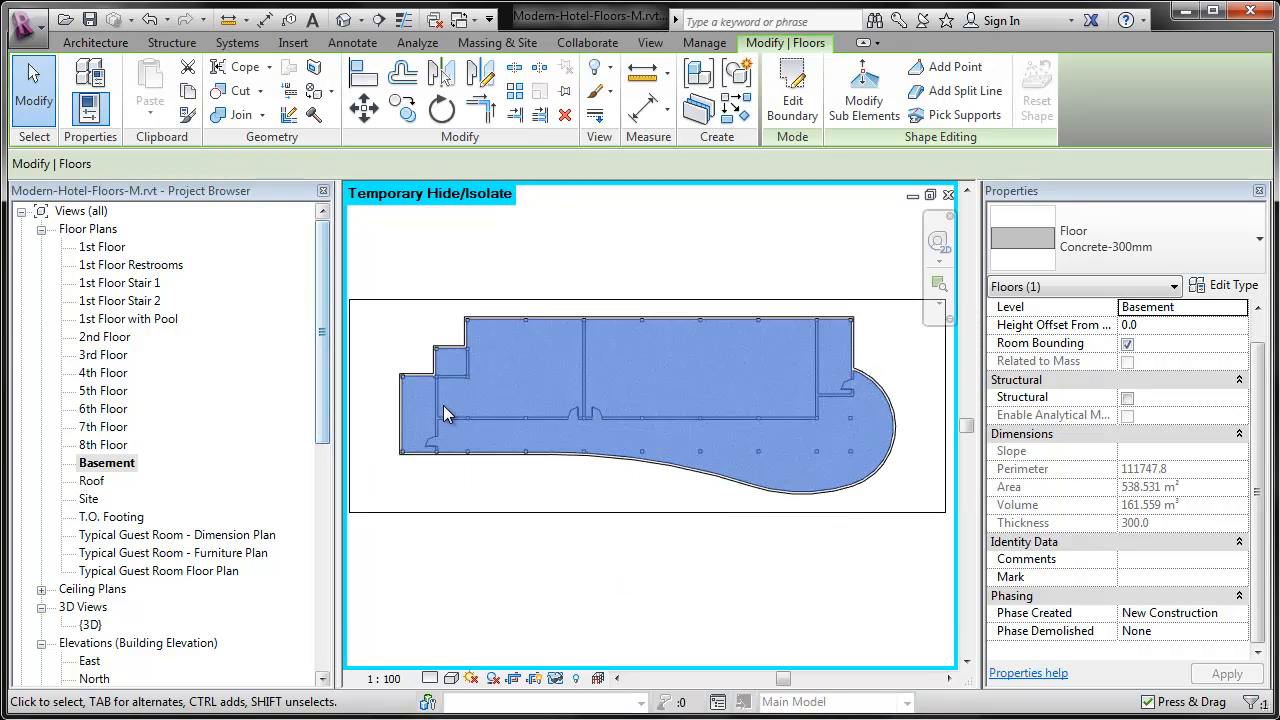
scroll(400, 405, down, 2)
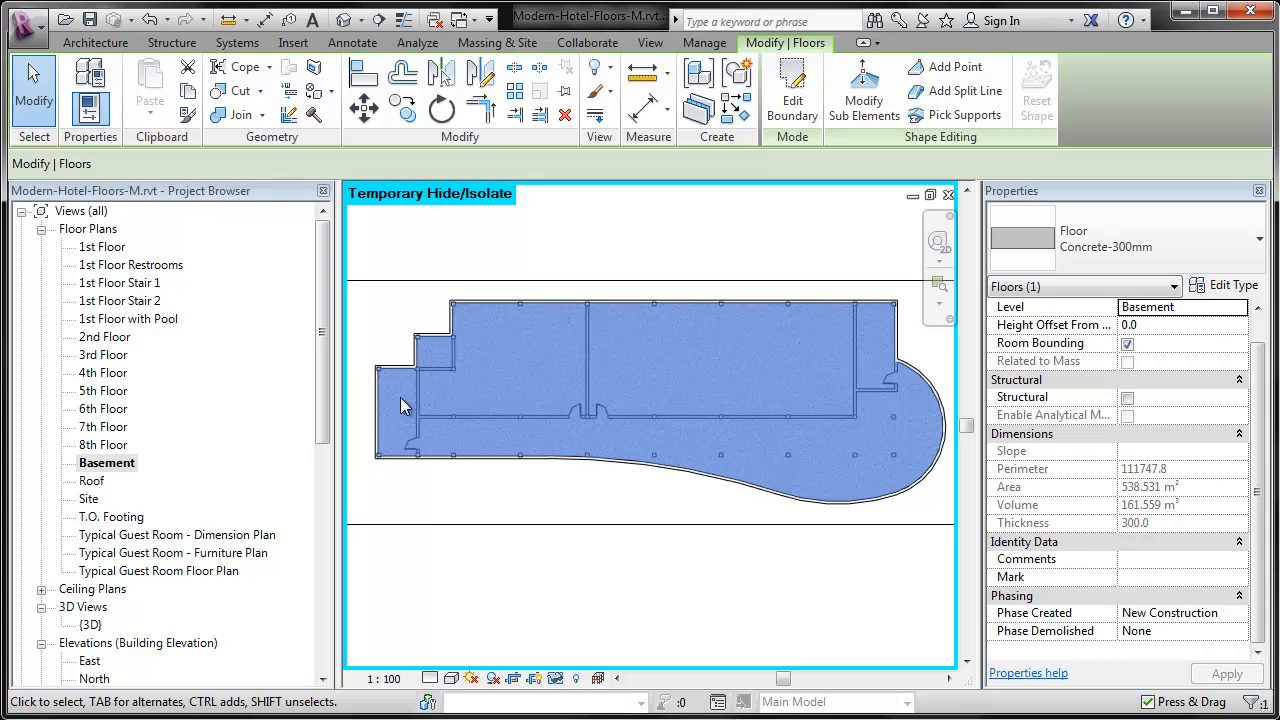
click(390, 325)
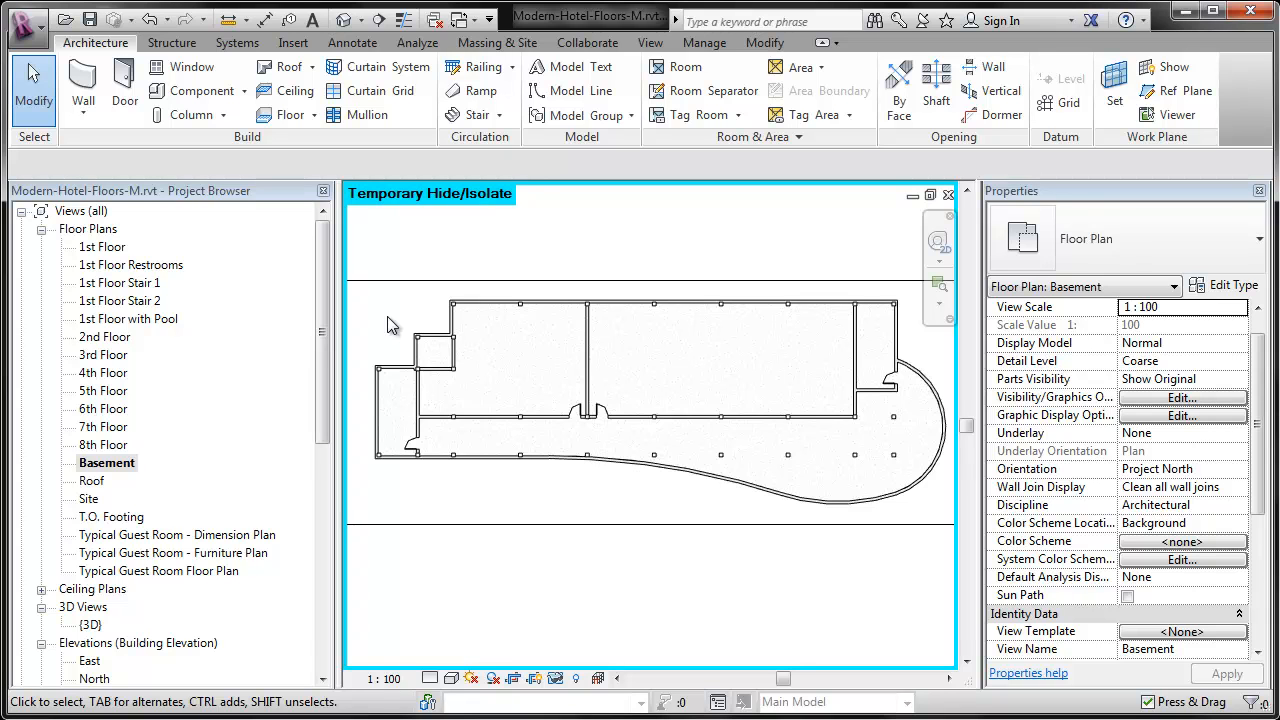
middle_drag(481, 250, 563, 266)
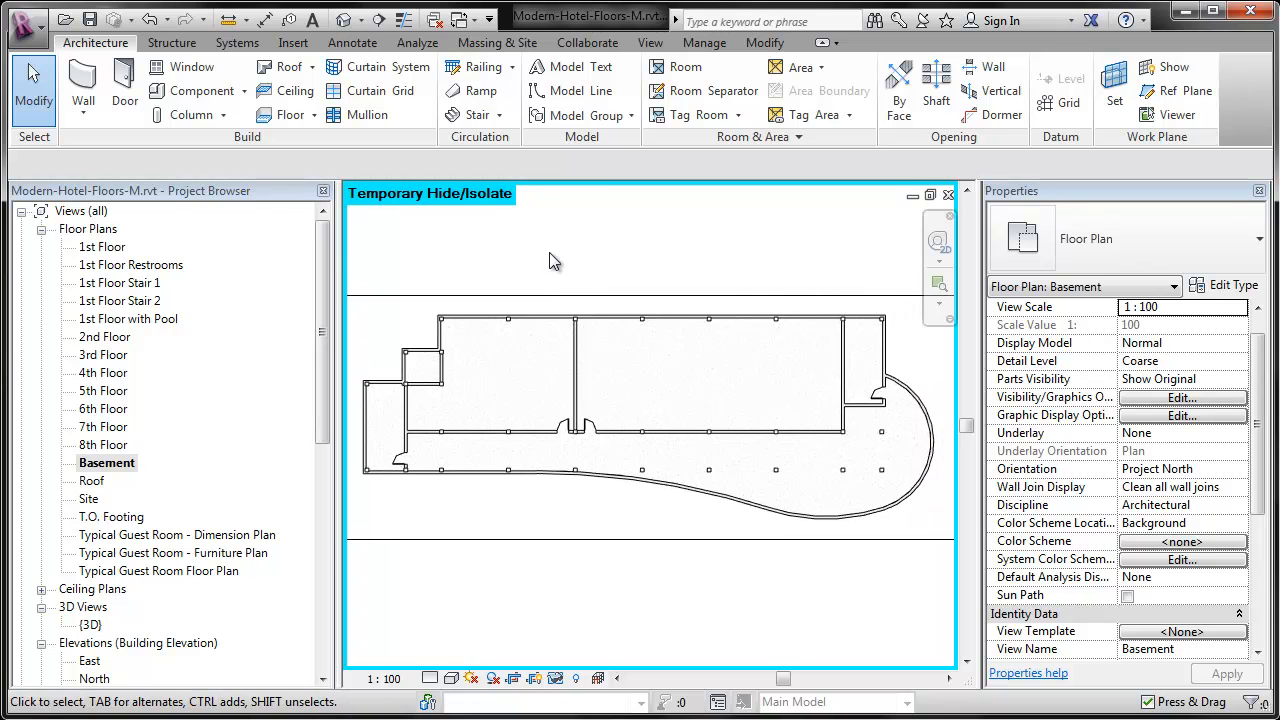
click(285, 117)
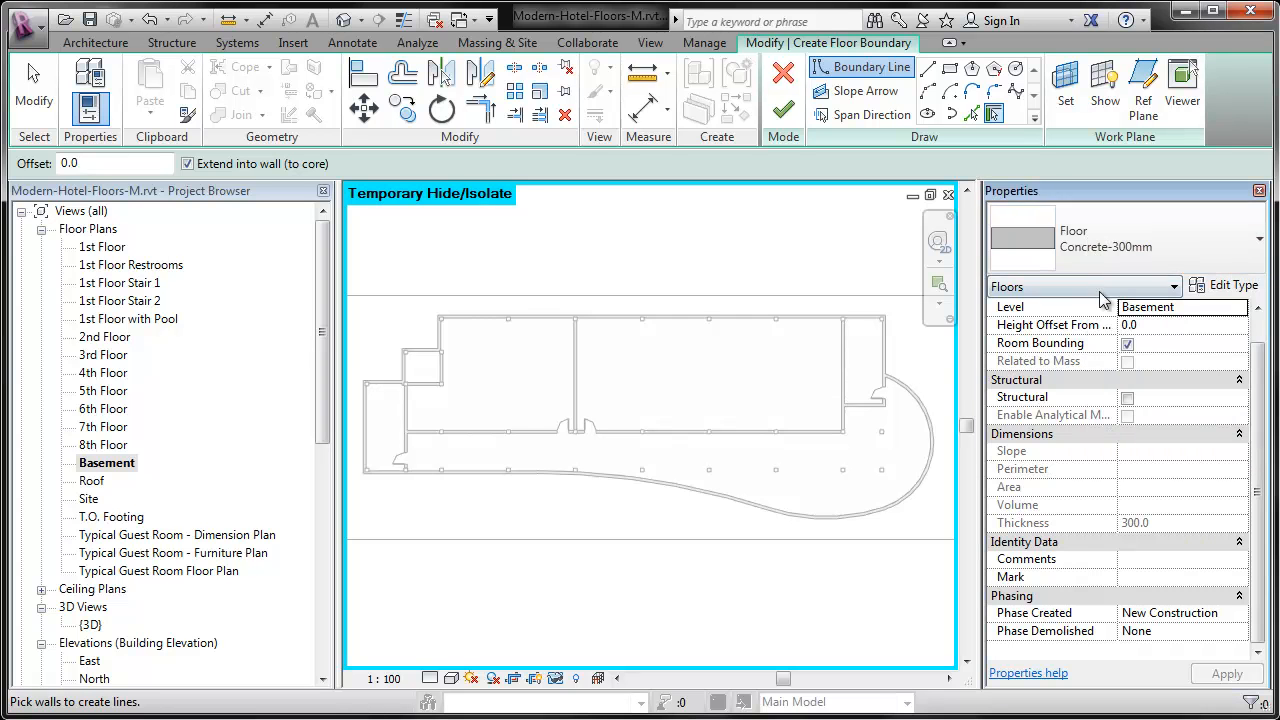
click(1113, 233)
scroll(1129, 385, down, 2)
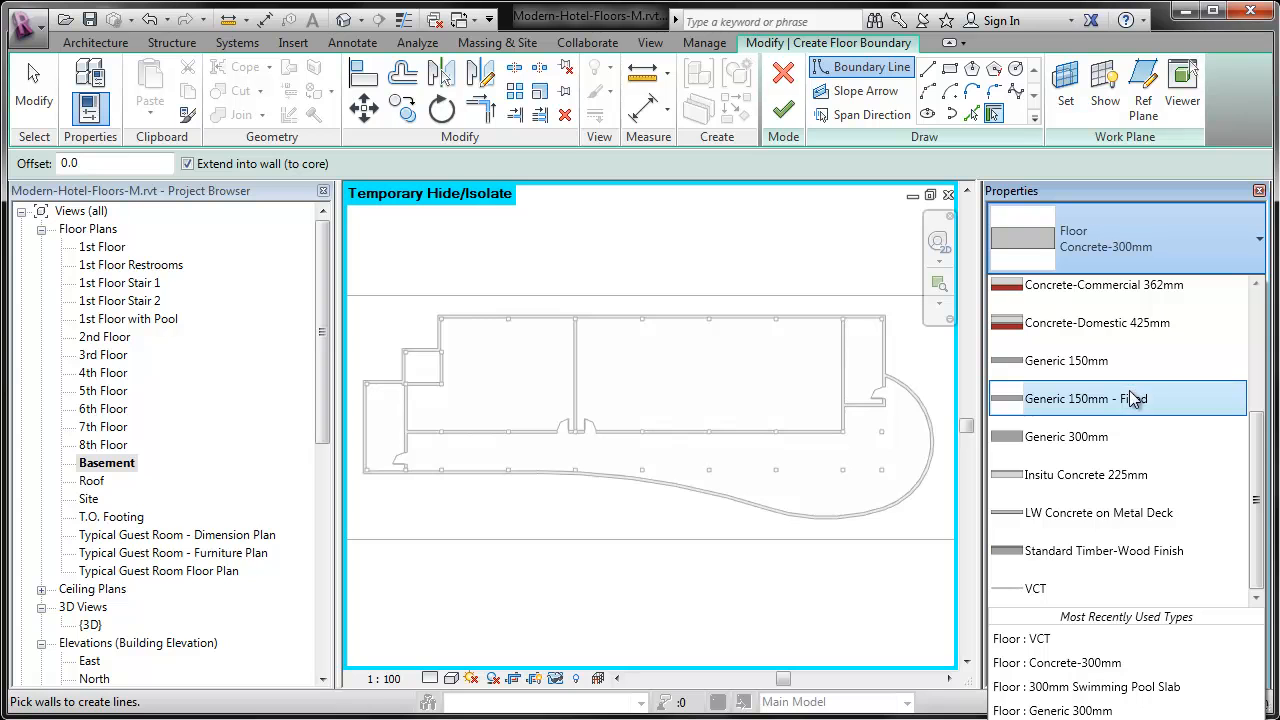
scroll(1135, 410, up, 3)
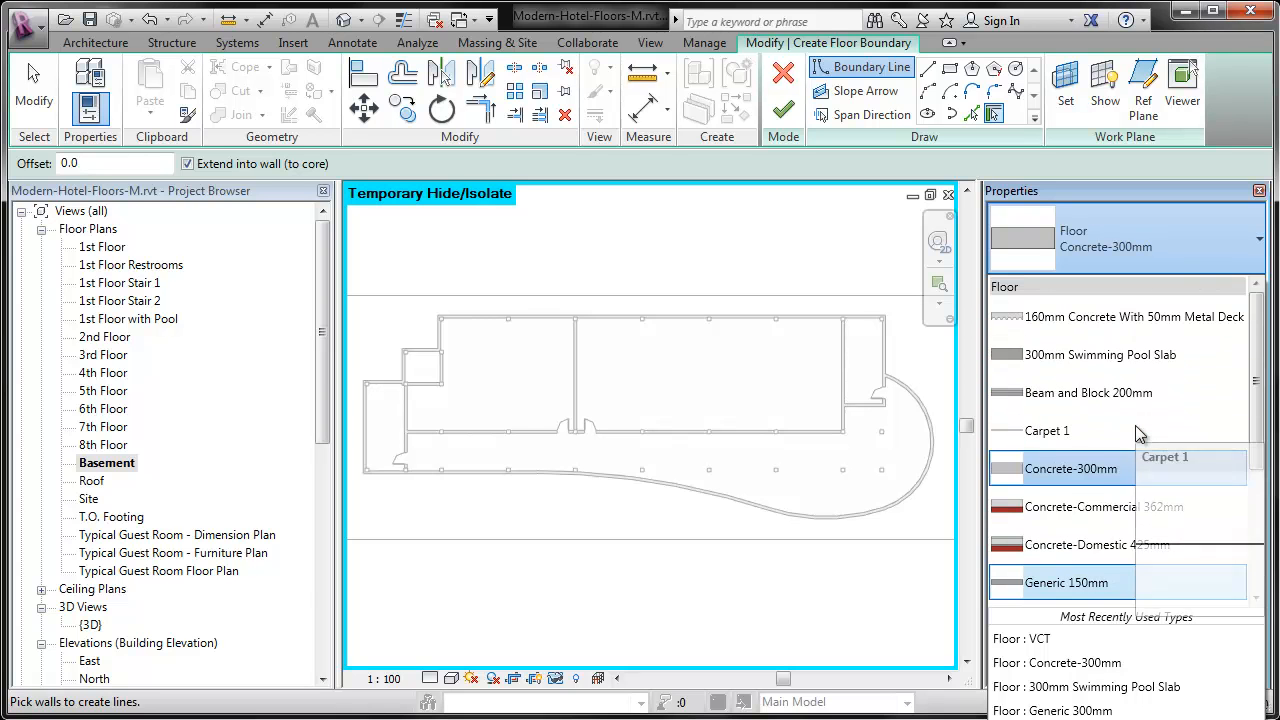
scroll(1135, 425, down, 2)
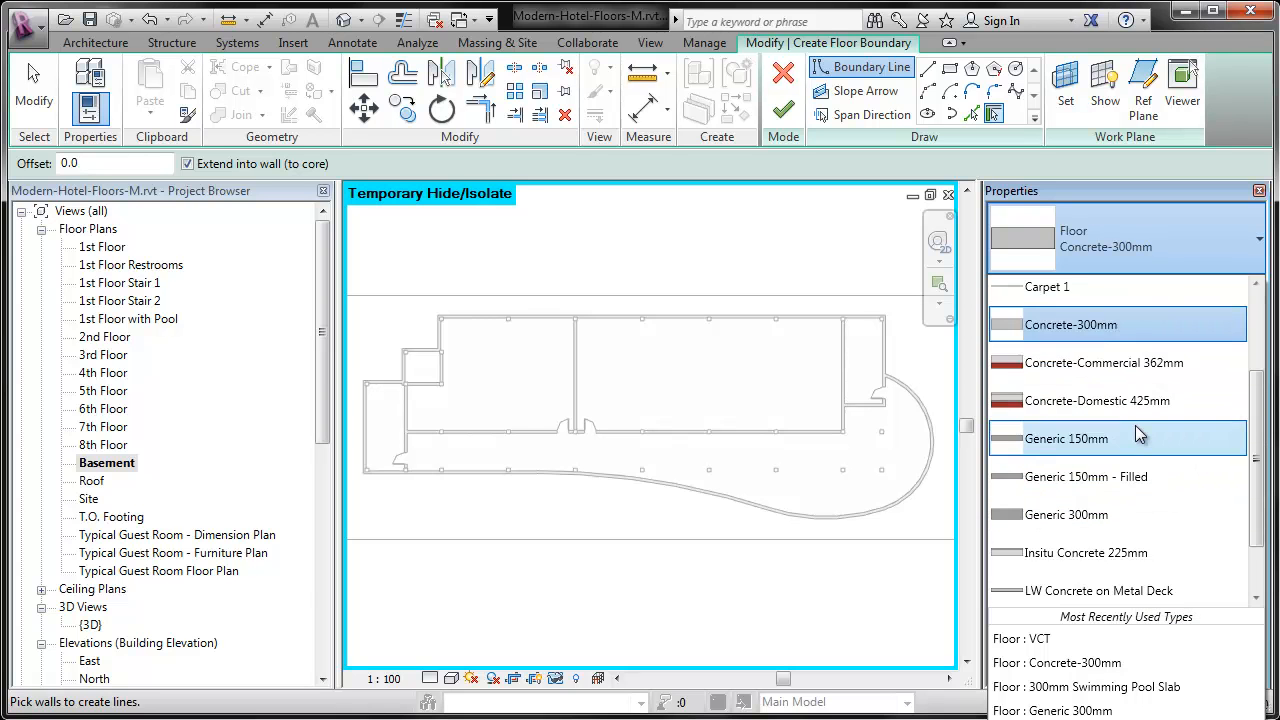
scroll(1135, 425, down, 2)
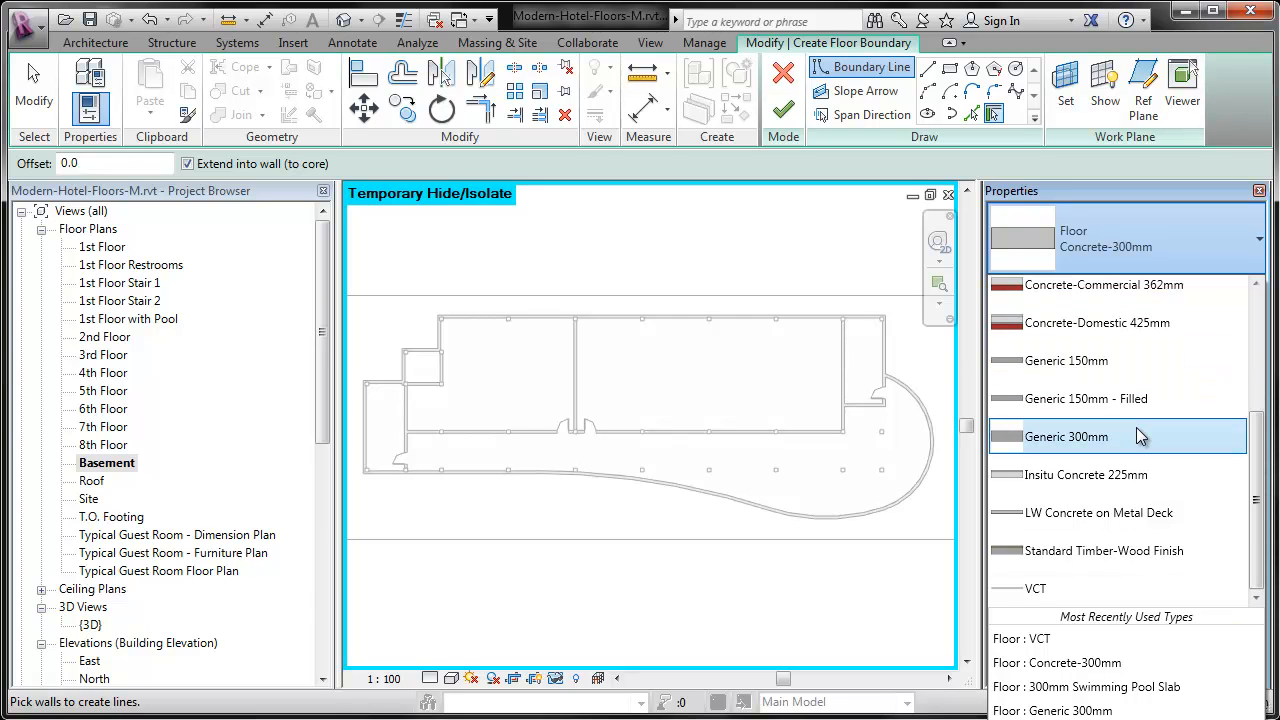
scroll(1136, 427, up, 5)
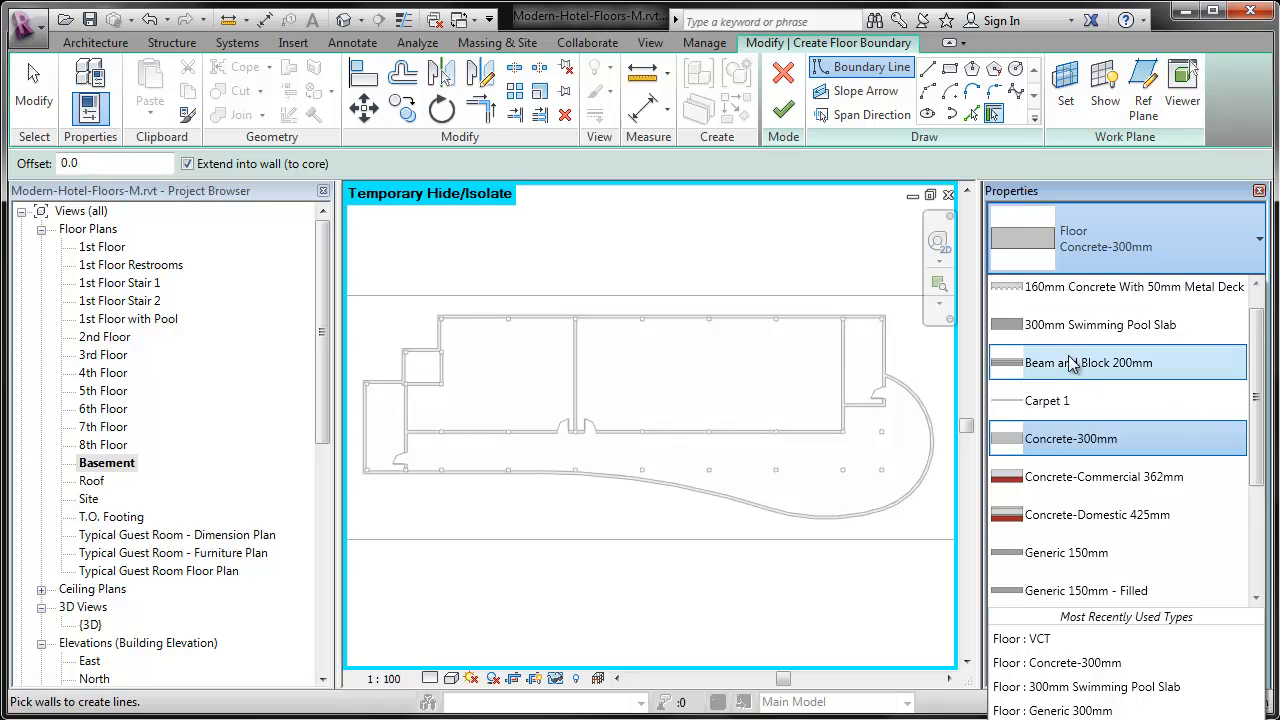
mouse_move(1070, 405)
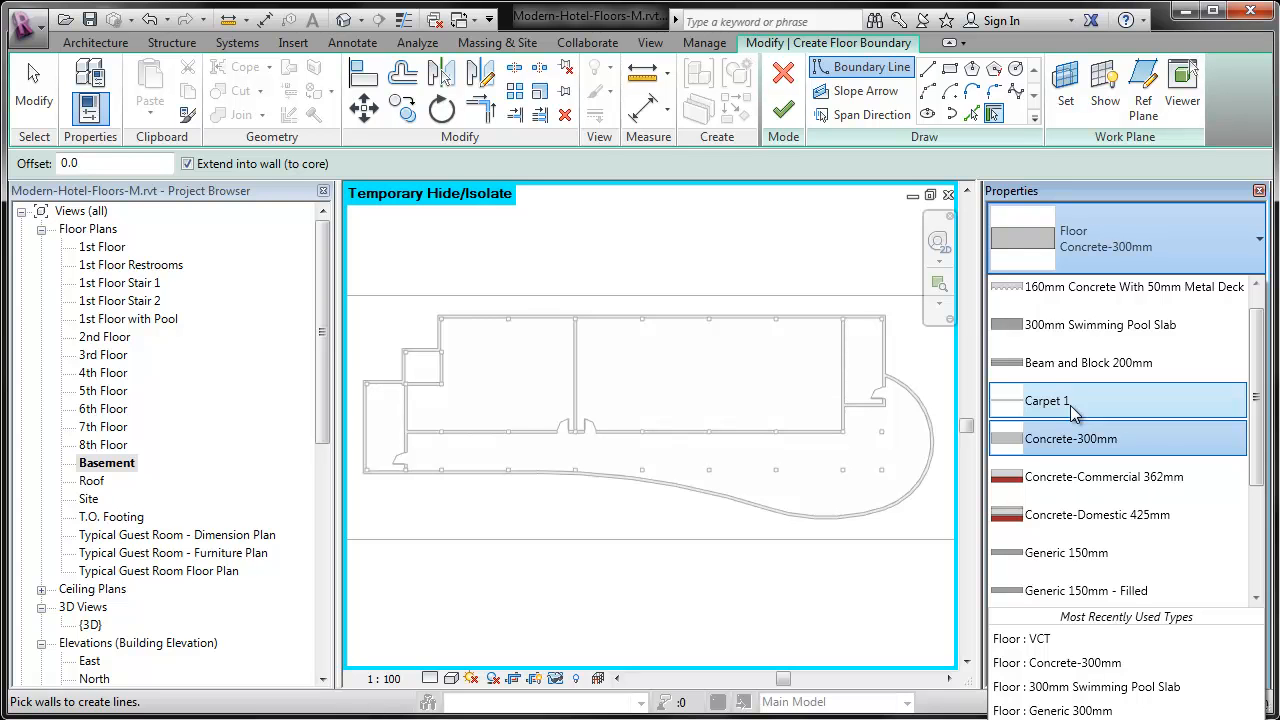
click(1070, 405)
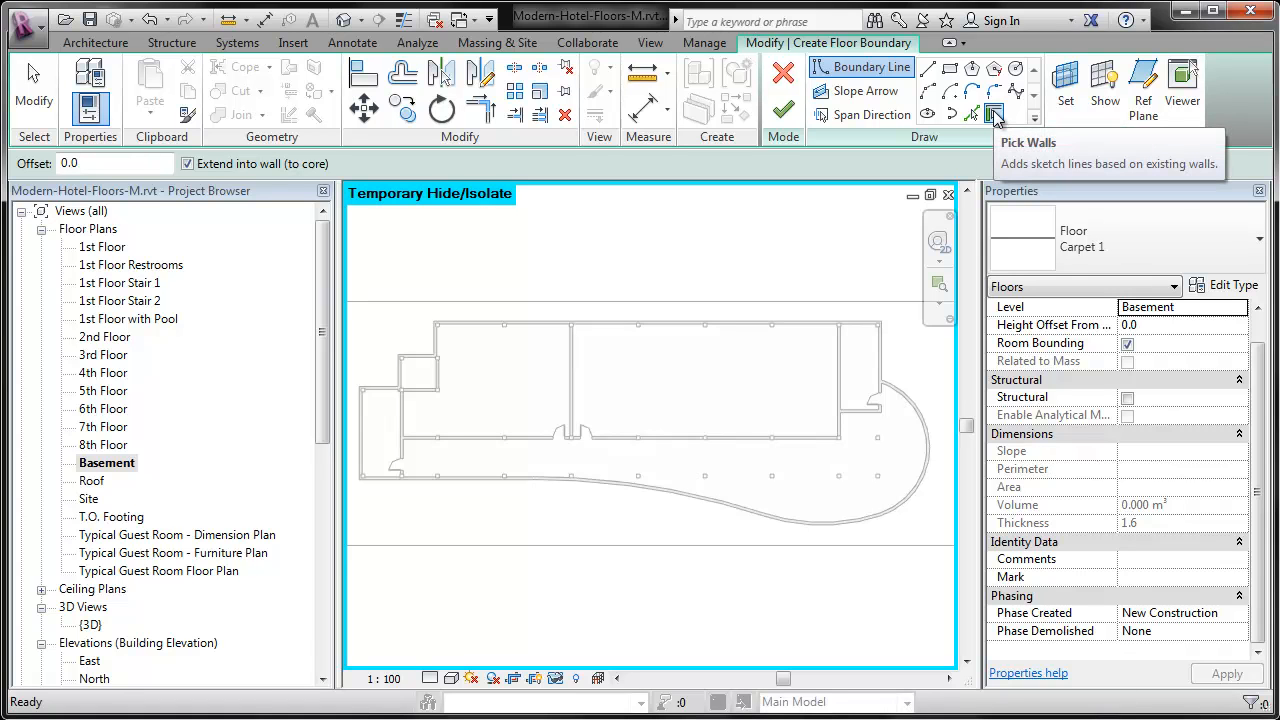
Step: Set the carpet floor's height offset from level to 6.0
click(1150, 325)
text(6.0)
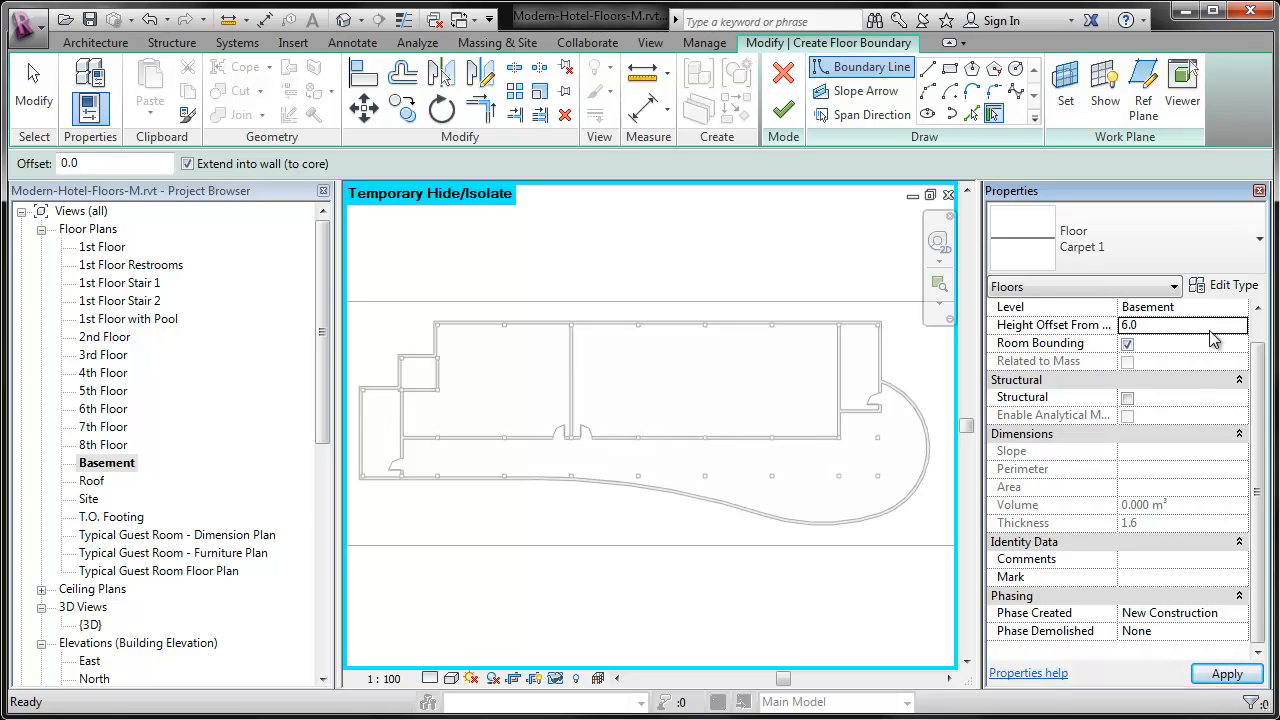
click(1211, 331)
middle_drag(541, 526, 539, 537)
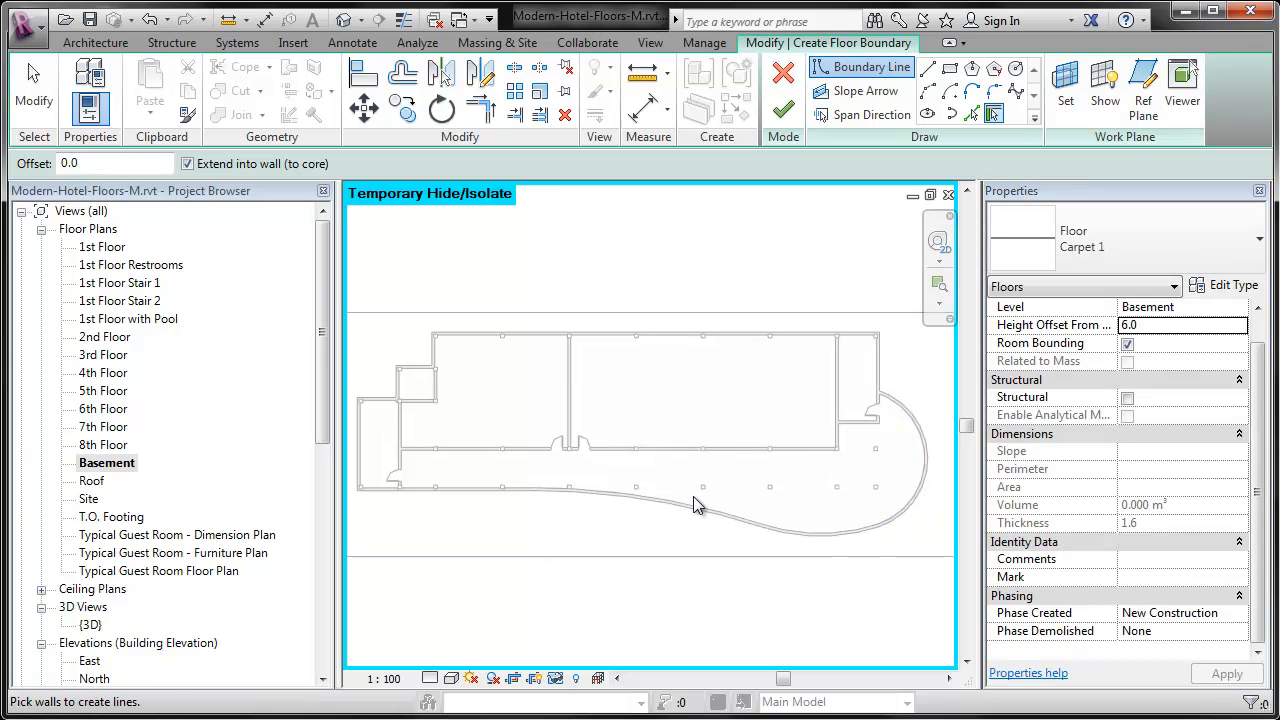
Step: Pick the long corridor wall, the left room's upper and left walls, and the straight lower exterior wall as boundary lines
click(674, 452)
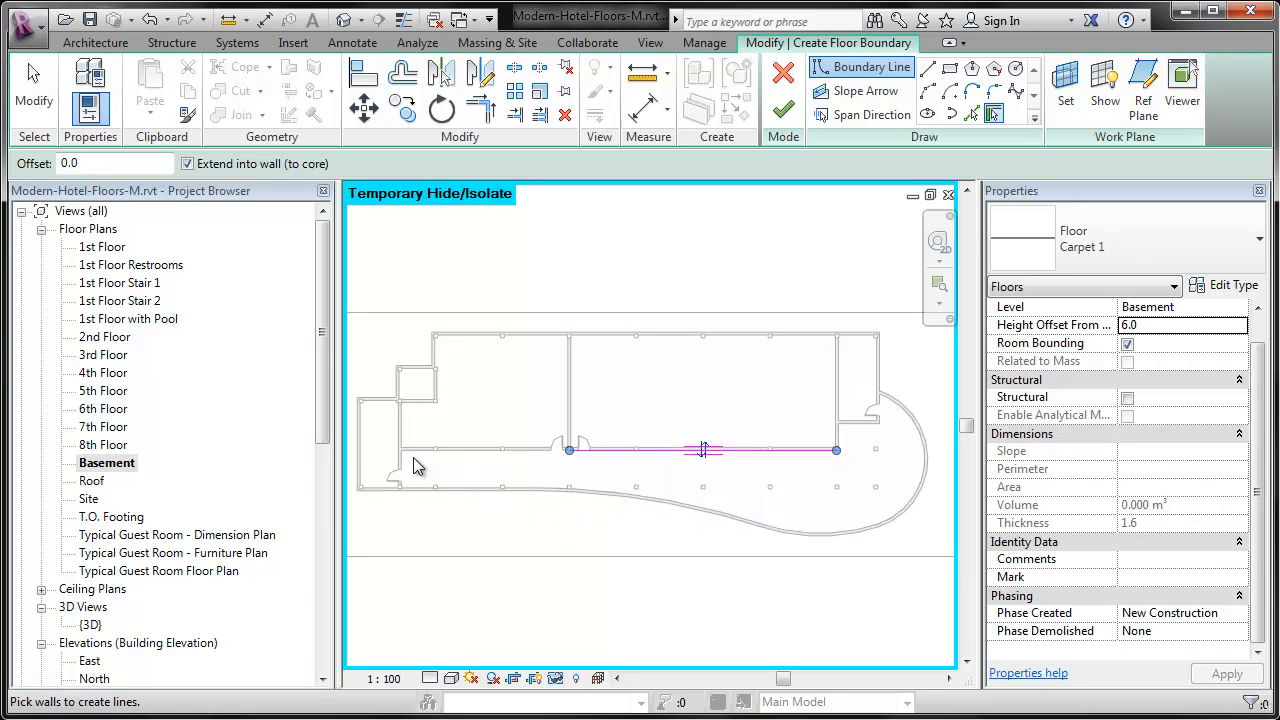
click(368, 401)
scroll(358, 437, up, 4)
click(377, 400)
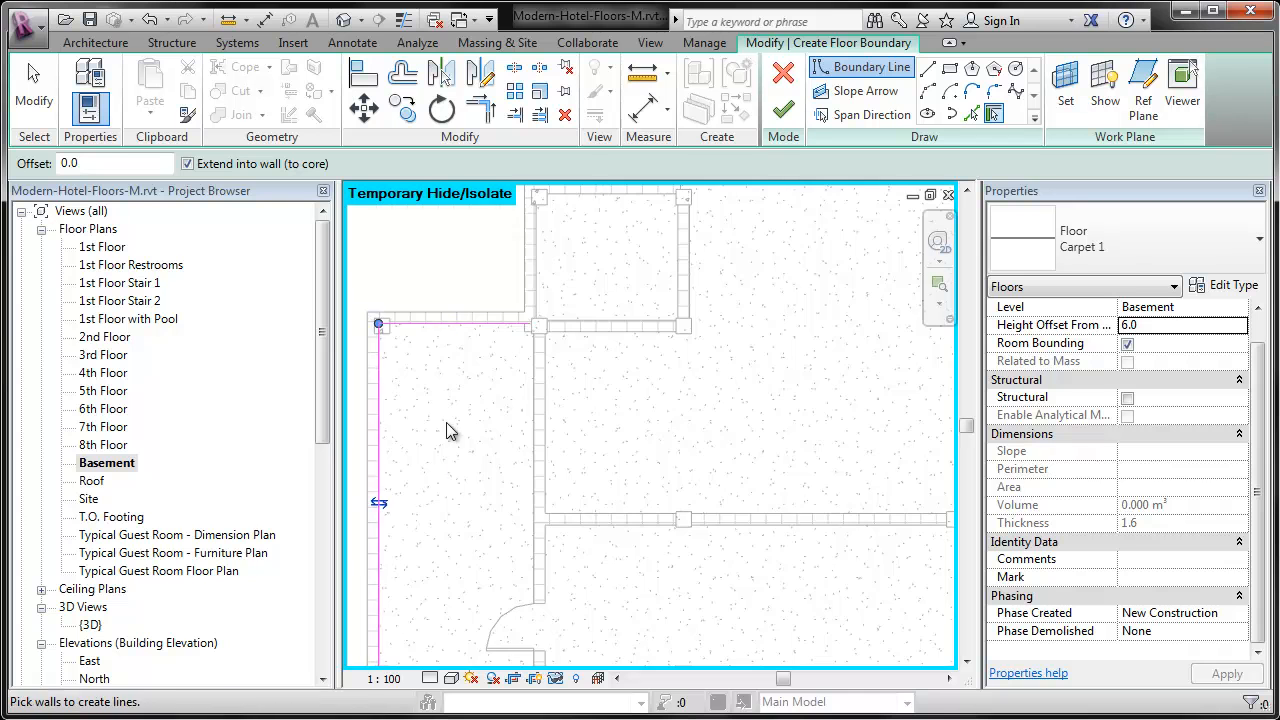
ctrl+scroll(440, 460, down, 3)
click(640, 522)
middle_drag(816, 511, 628, 562)
scroll(628, 562, down, 2)
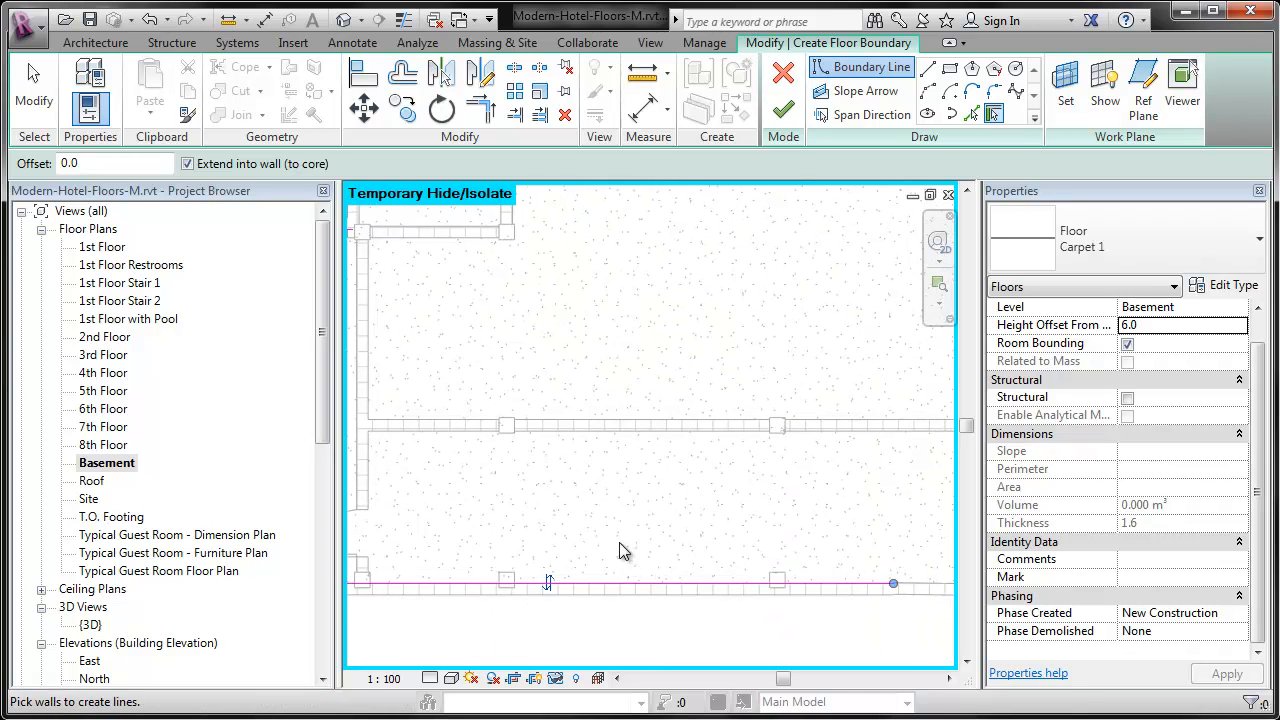
Step: Continue the carpet boundary by picking the interior wall by the left room and the successive curved exterior walls around the right end
click(442, 409)
middle_drag(860, 470, 478, 427)
click(472, 522)
middle_drag(770, 560, 350, 485)
click(702, 574)
middle_drag(925, 527, 620, 570)
click(622, 592)
Step: Pick the right, upper and inner walls of the small room at the plan's upper right as boundary lines
middle_drag(632, 336, 797, 496)
click(775, 337)
click(724, 253)
click(671, 318)
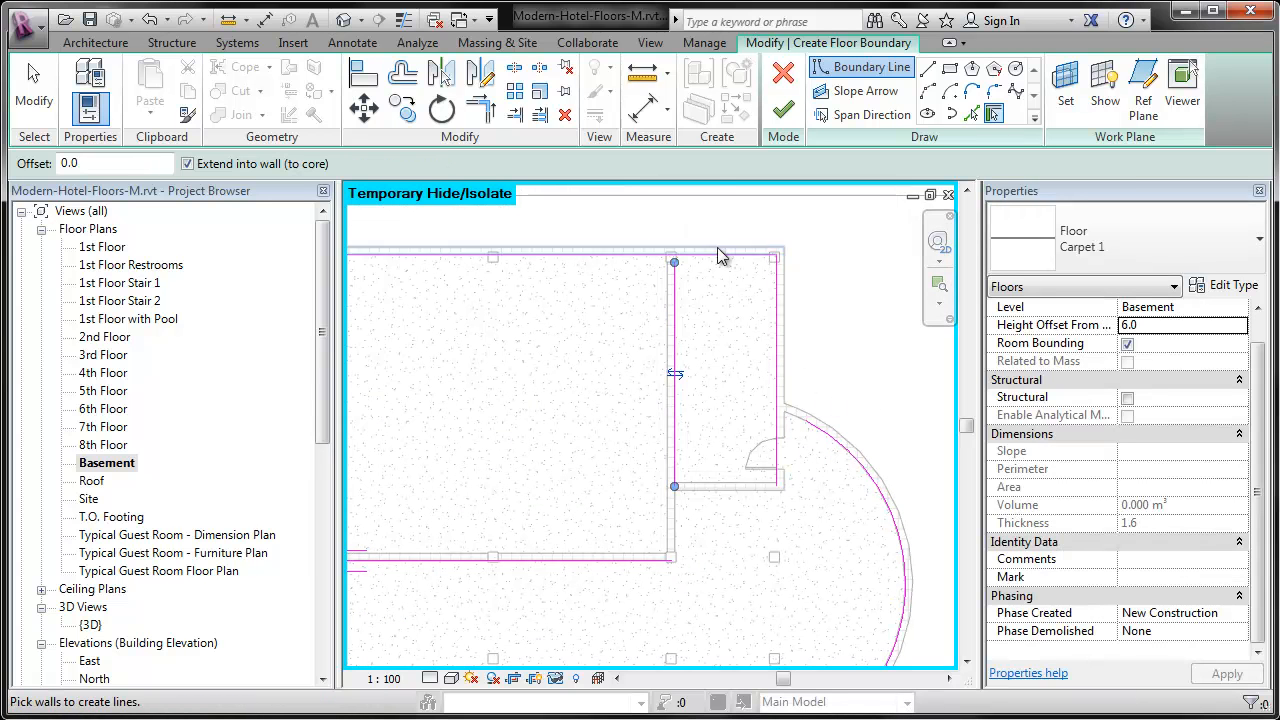
Step: Trim the upper-right room's boundary lines to corners with the curved wall, upper wall and corridor wall lines
key(Escape)
key(Escape)
key(t)
key(r)
click(814, 416)
click(775, 350)
click(671, 272)
click(691, 256)
click(679, 318)
click(668, 559)
scroll(915, 530, down, 3)
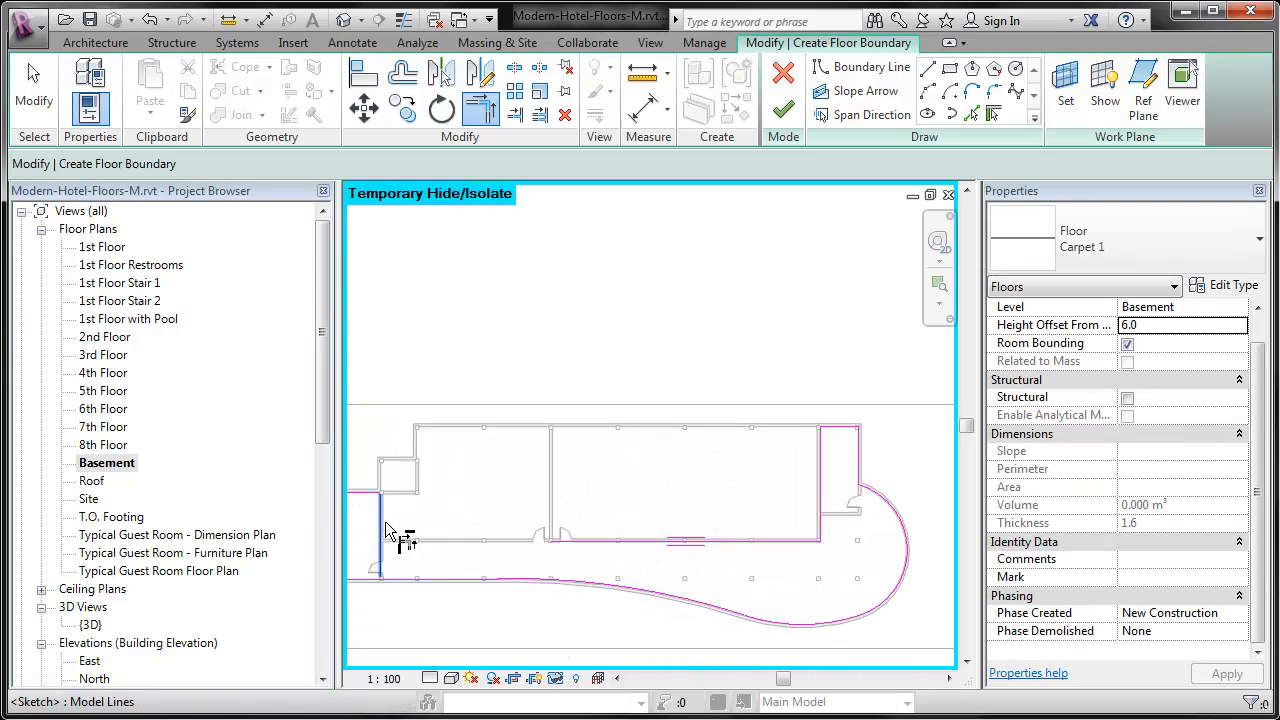
middle_drag(505, 576, 612, 582)
scroll(350, 484, down, 2)
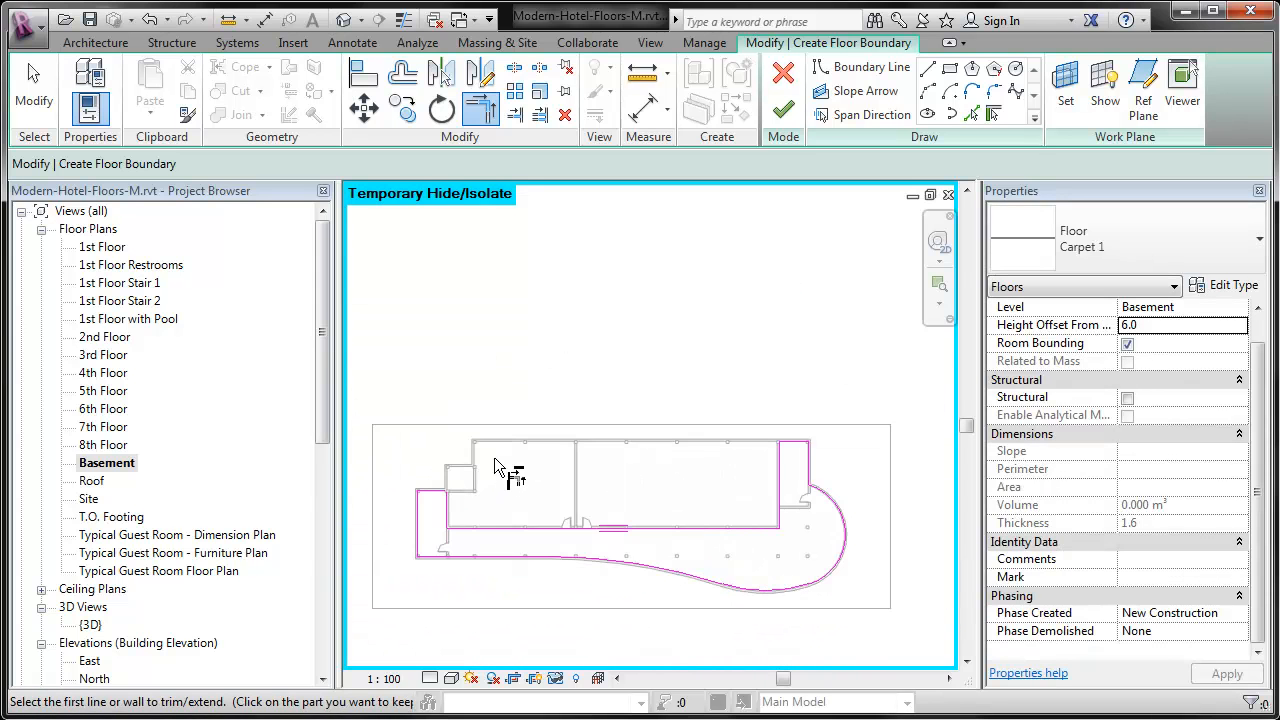
key(Escape)
Step: Check the boundary loop, try to finish the carpet floor, and return to sketching
drag(390, 388, 864, 614)
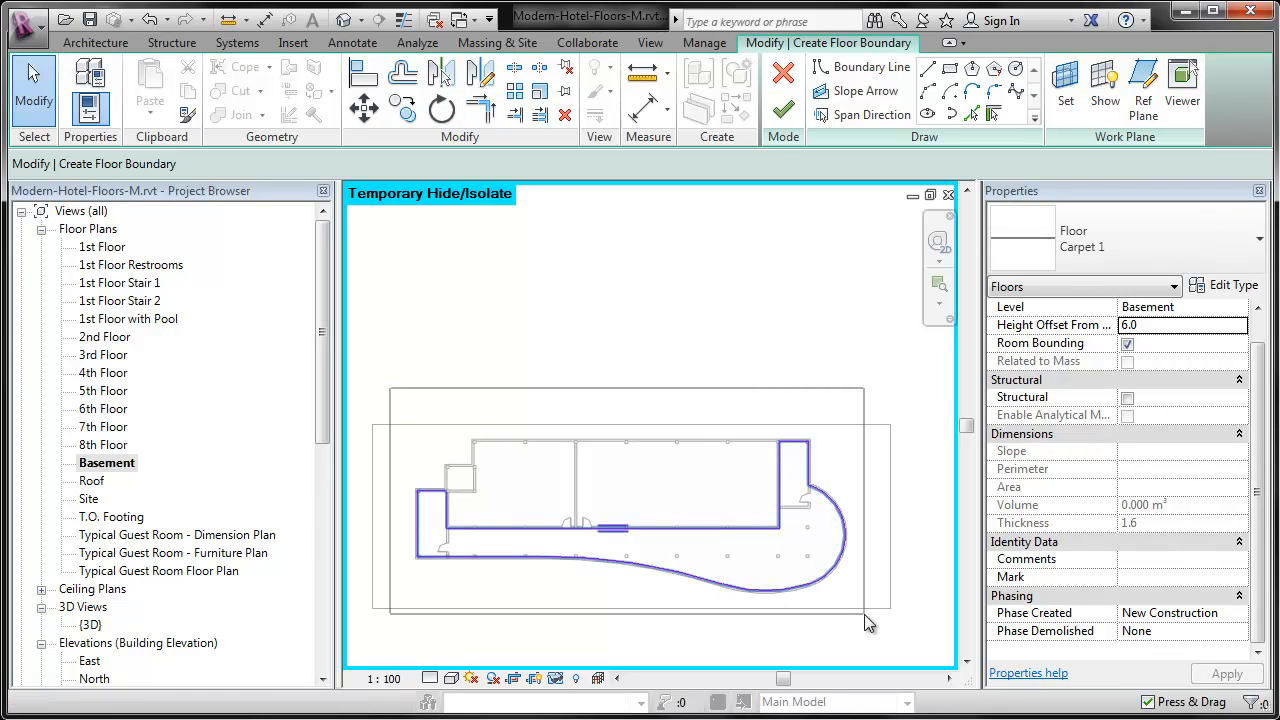
drag(388, 362, 752, 389)
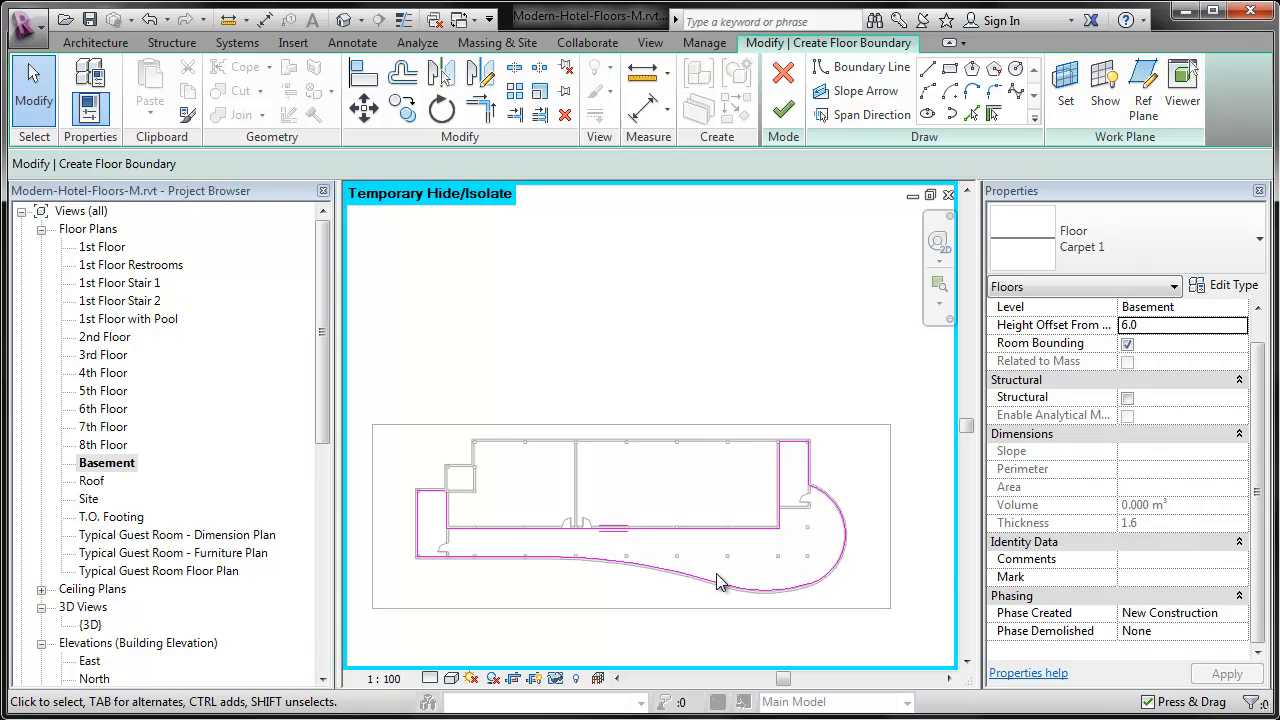
click(783, 110)
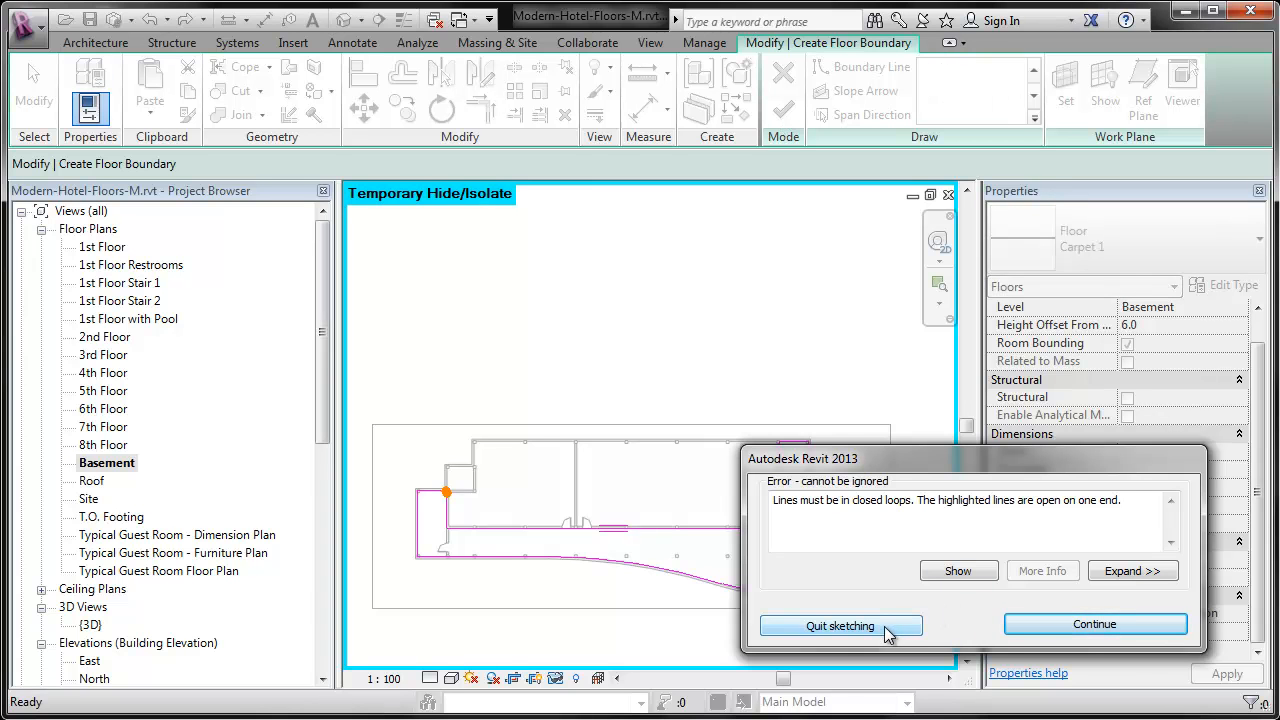
click(1045, 625)
Step: Trim the left room's upper line and inner vertical line to a corner, and finish the carpet floor
scroll(424, 502, up, 5)
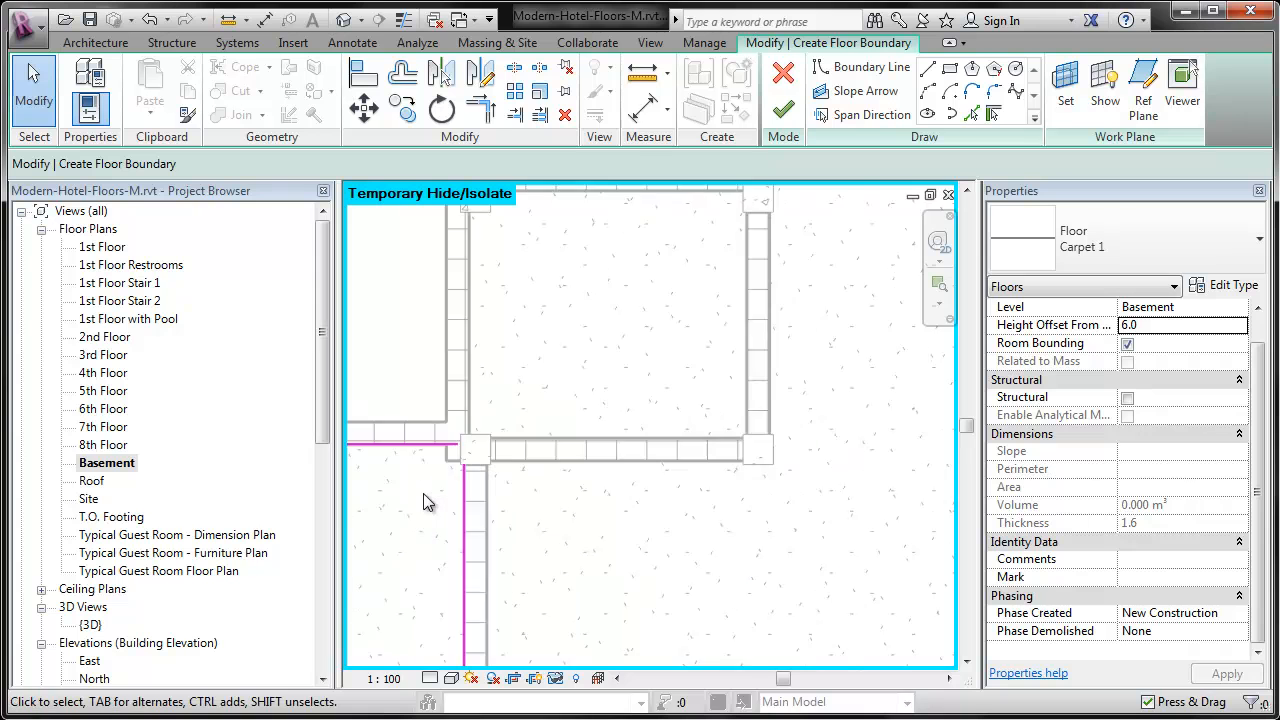
scroll(424, 502, up, 1)
click(481, 108)
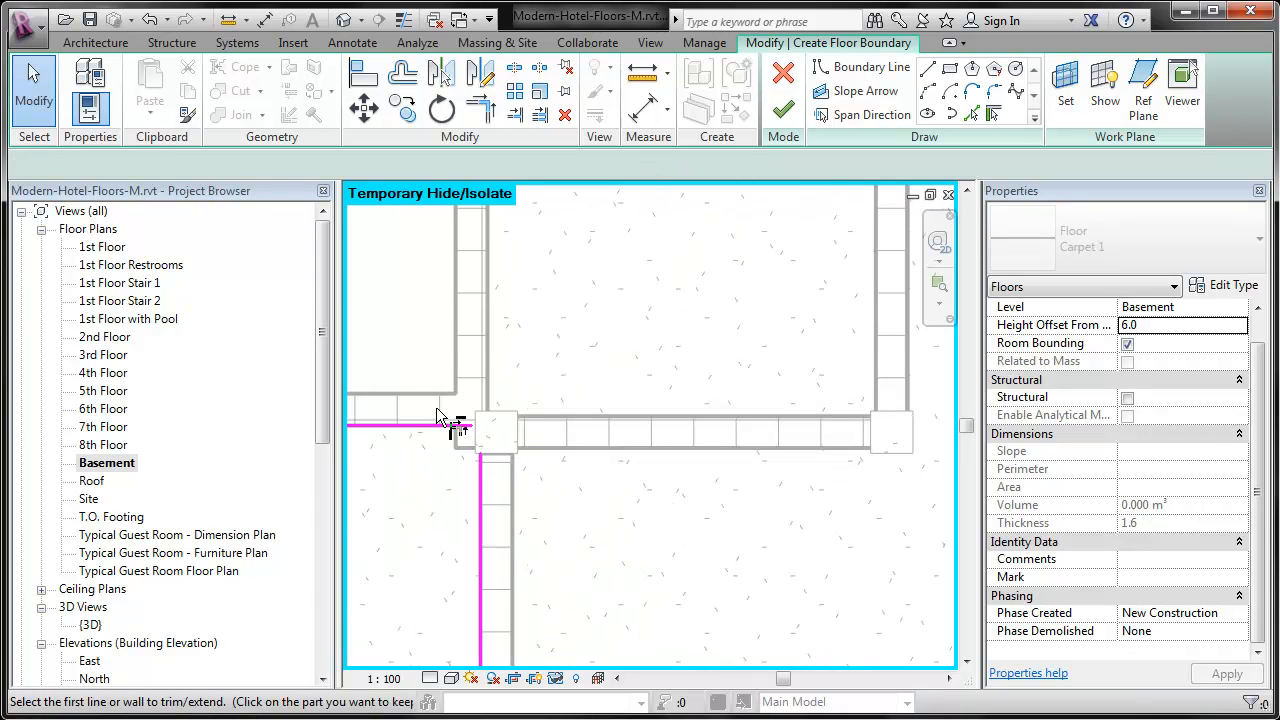
click(445, 426)
click(486, 463)
scroll(590, 390, down, 3)
scroll(722, 420, down, 5)
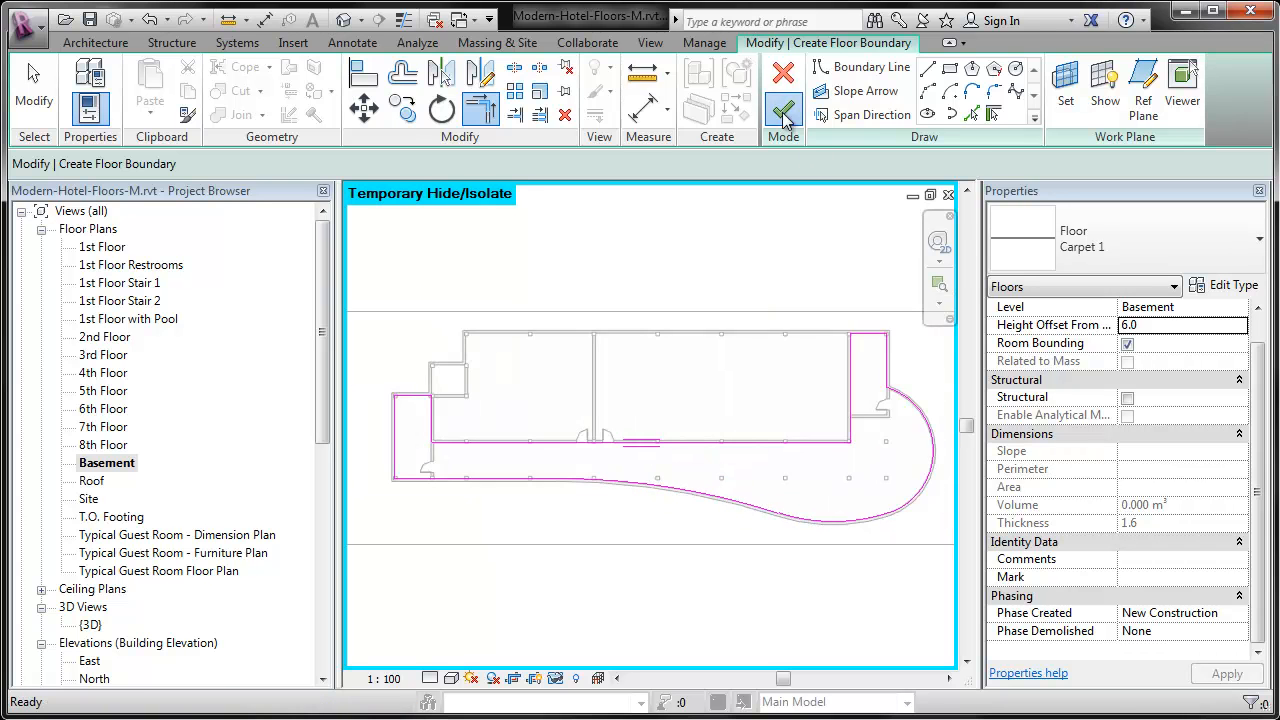
click(785, 112)
click(930, 388)
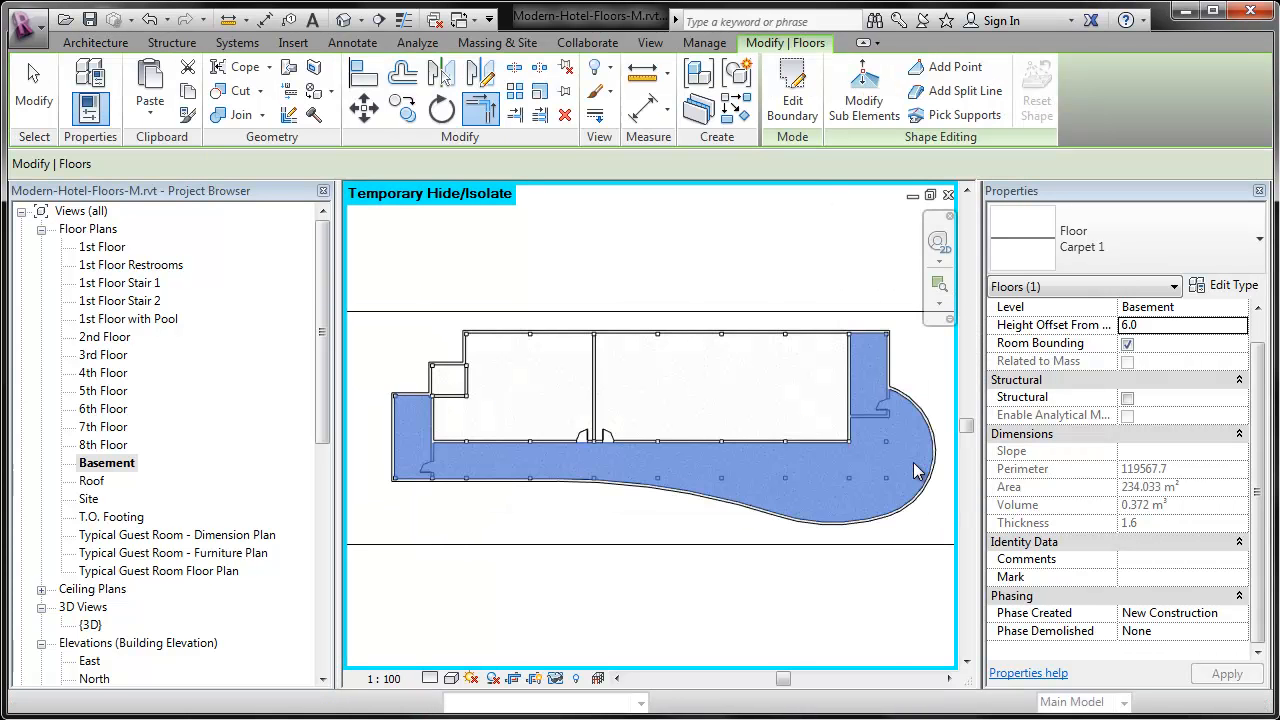
Step: Select the corridor's carpet floor and change its type to Standard Timber-Wood Finish
scroll(913, 462, up, 6)
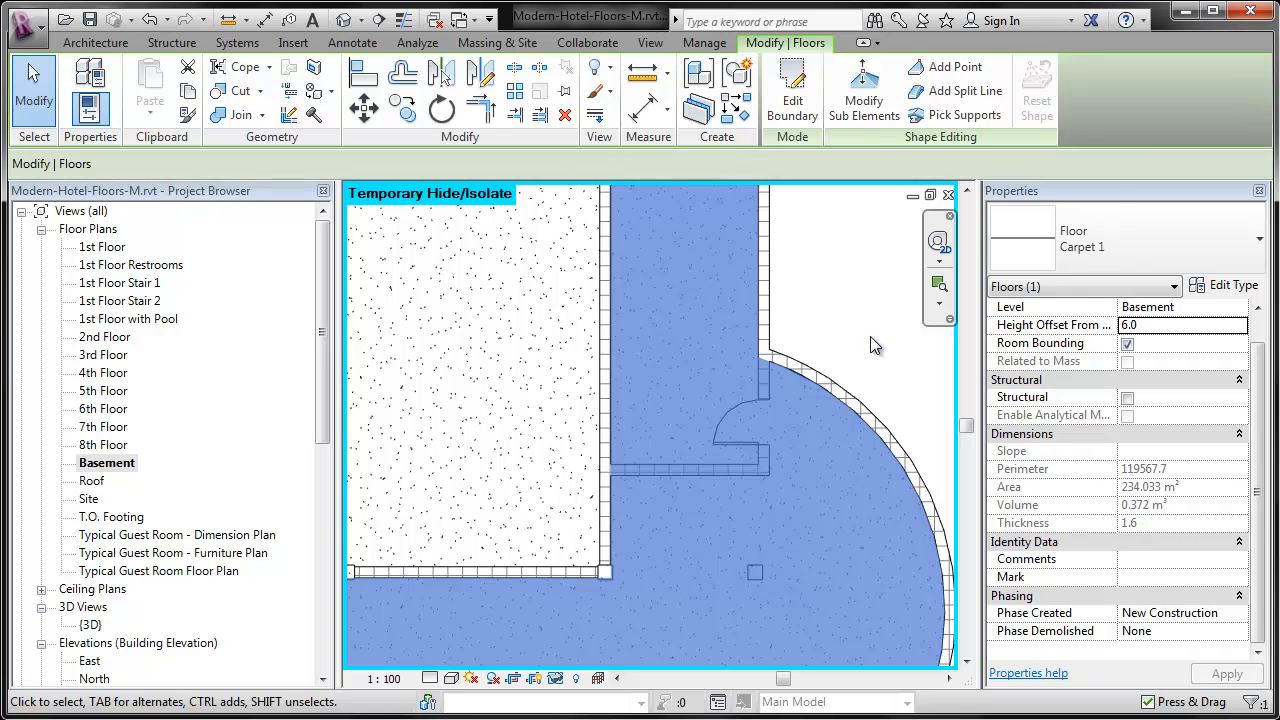
click(875, 345)
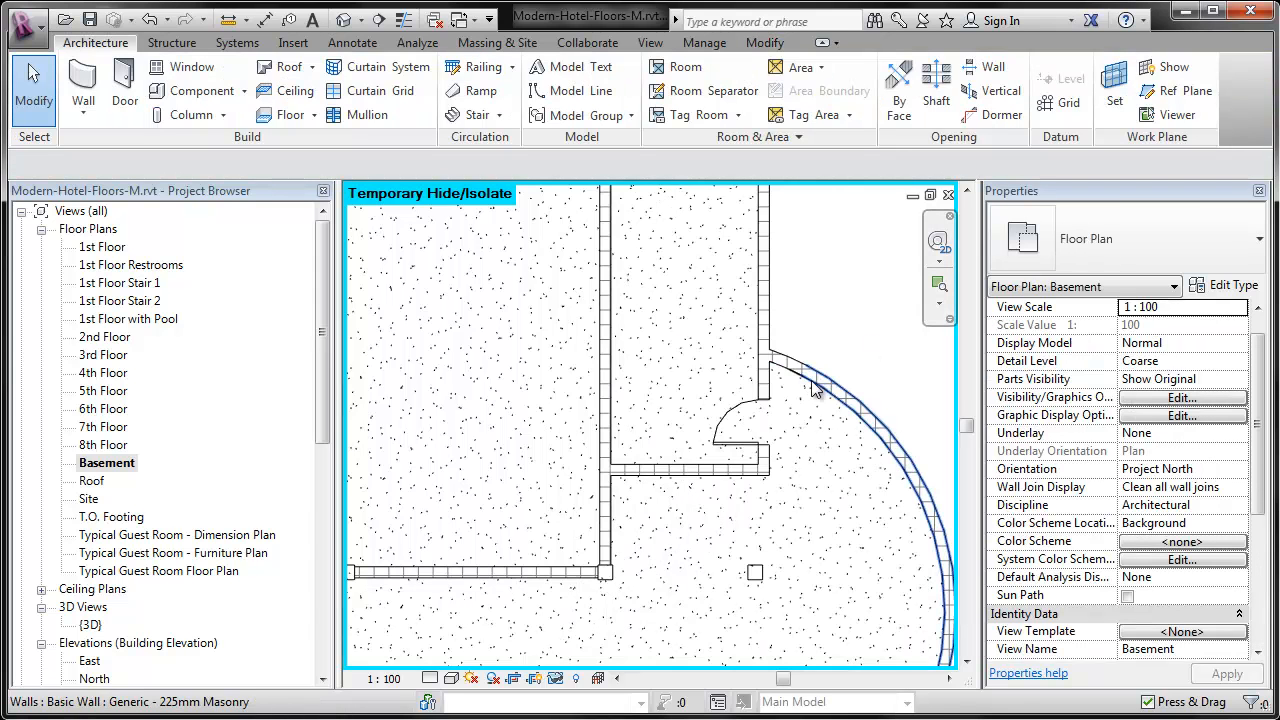
key(Tab)
key(Tab)
key(Tab)
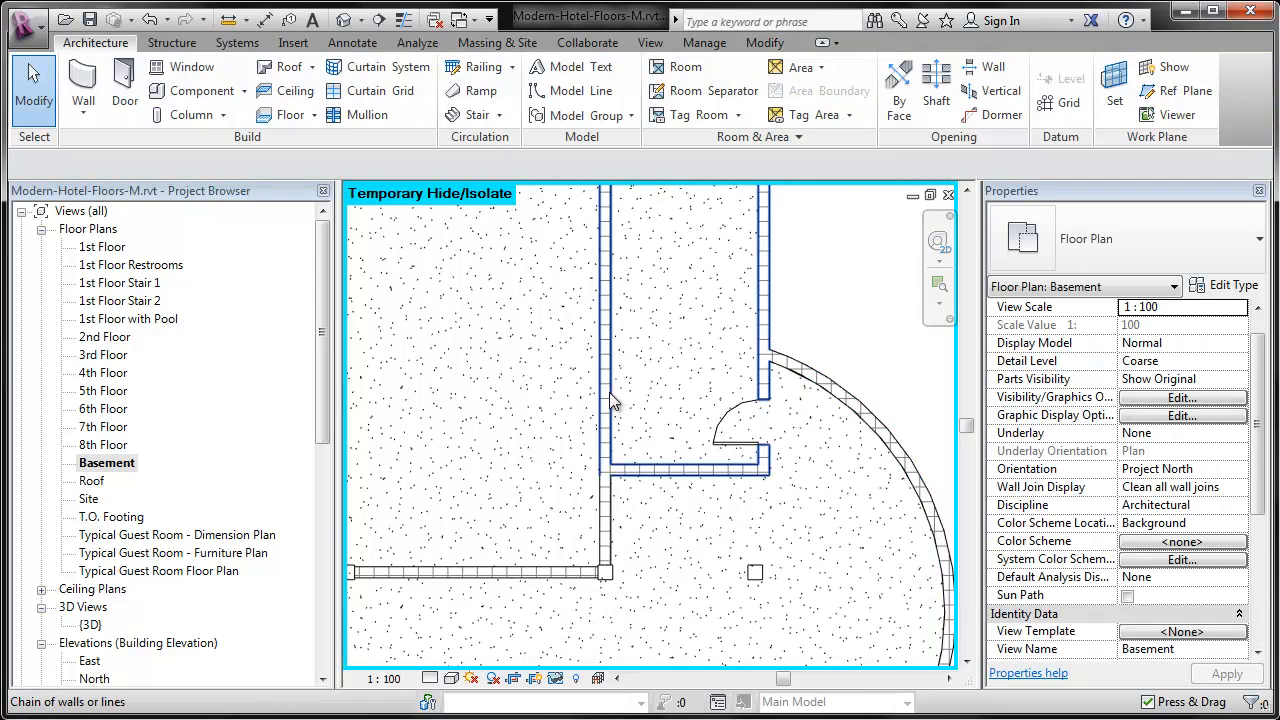
click(609, 392)
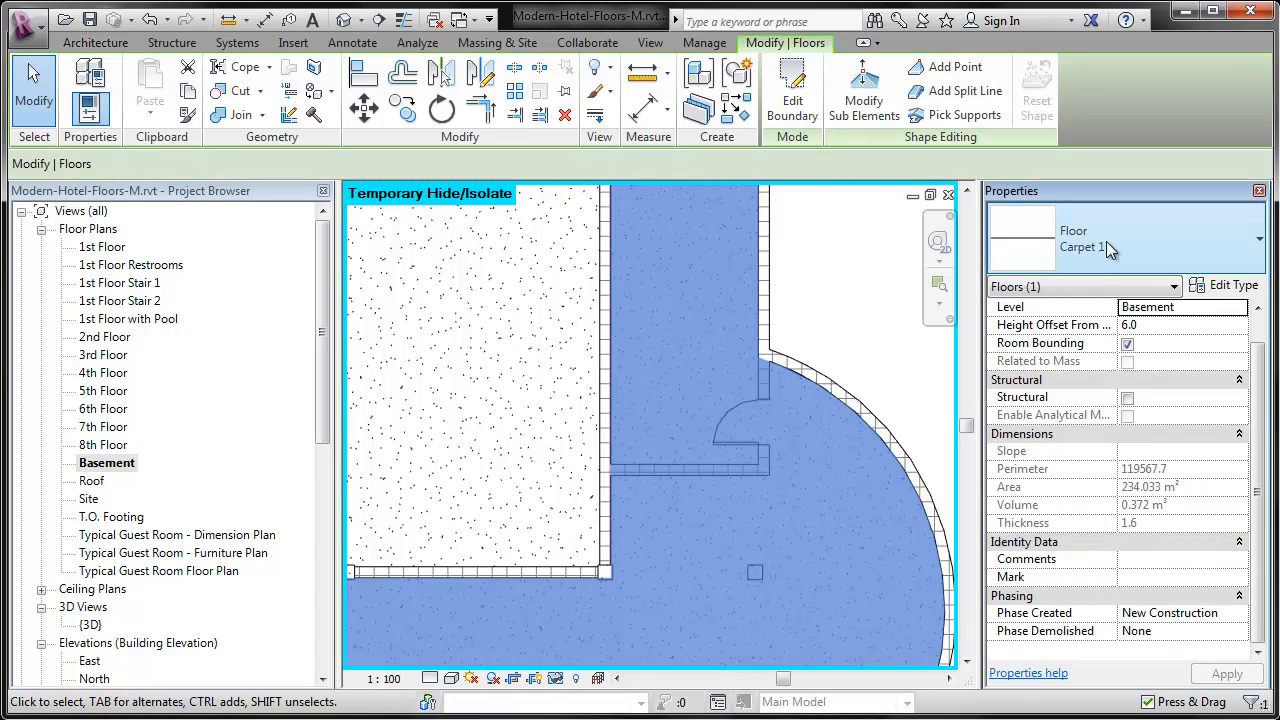
click(1106, 241)
scroll(1107, 457, down, 3)
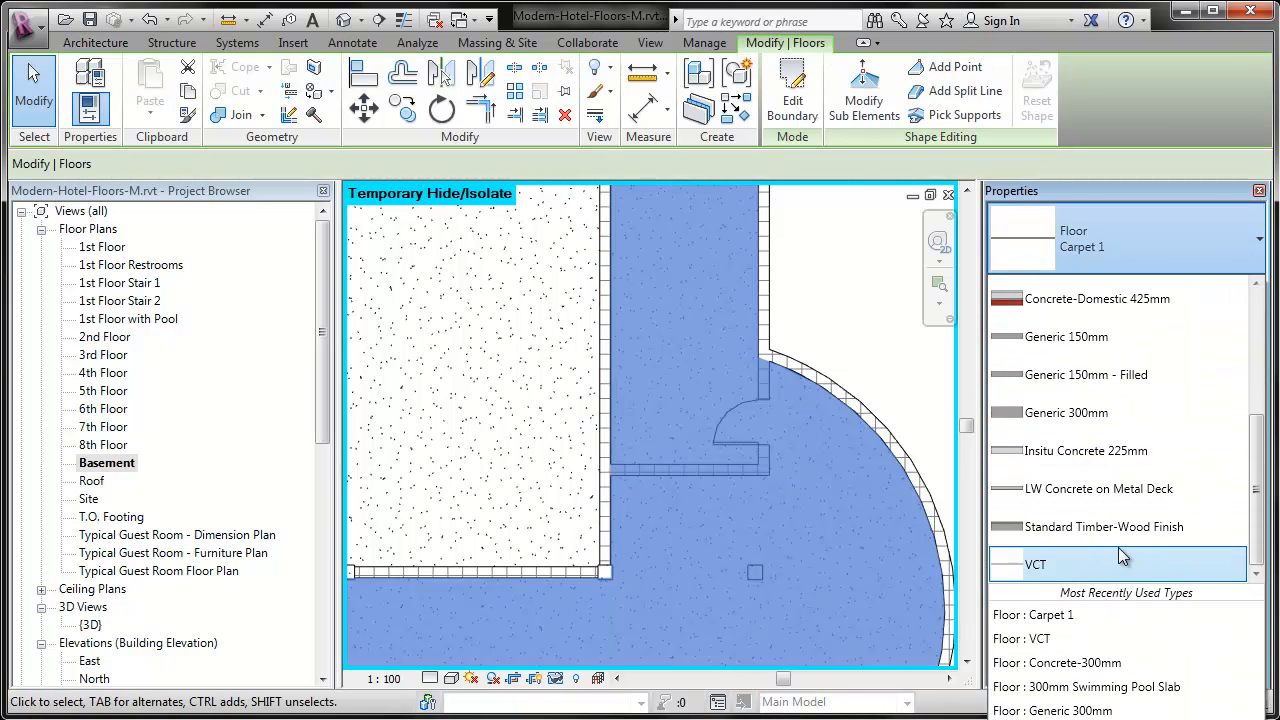
click(1119, 530)
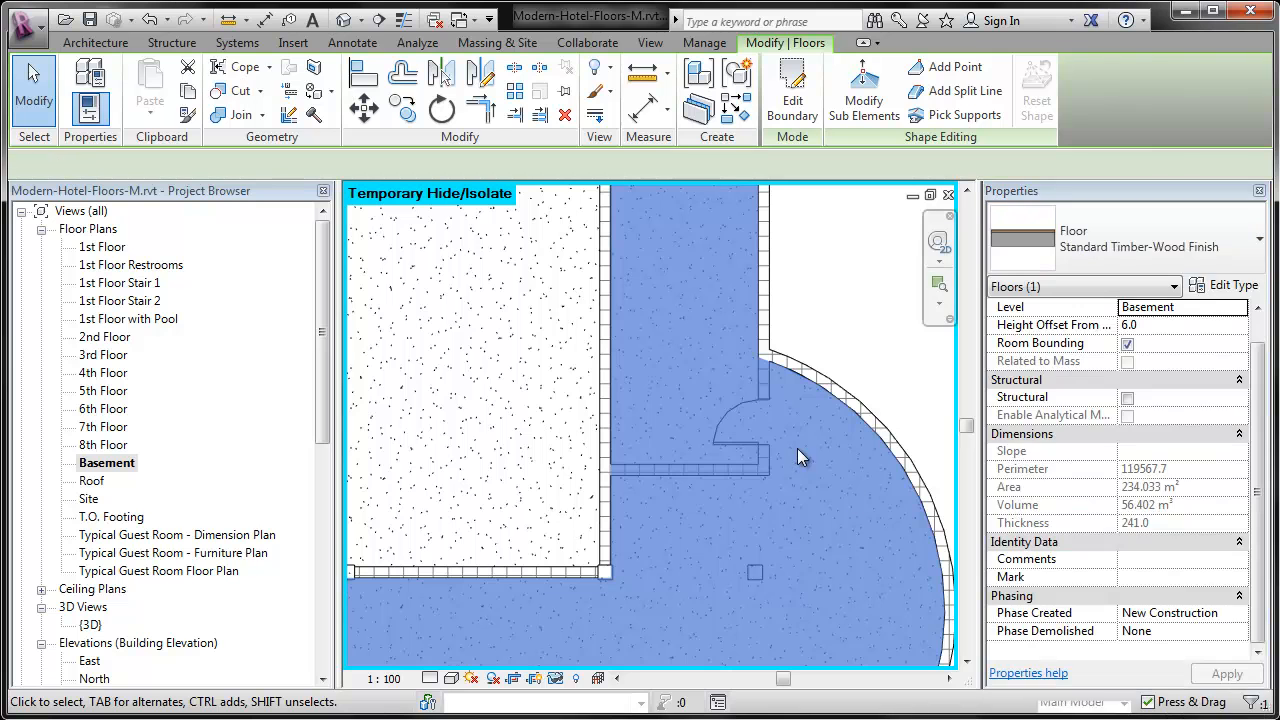
click(843, 334)
scroll(866, 334, down, 3)
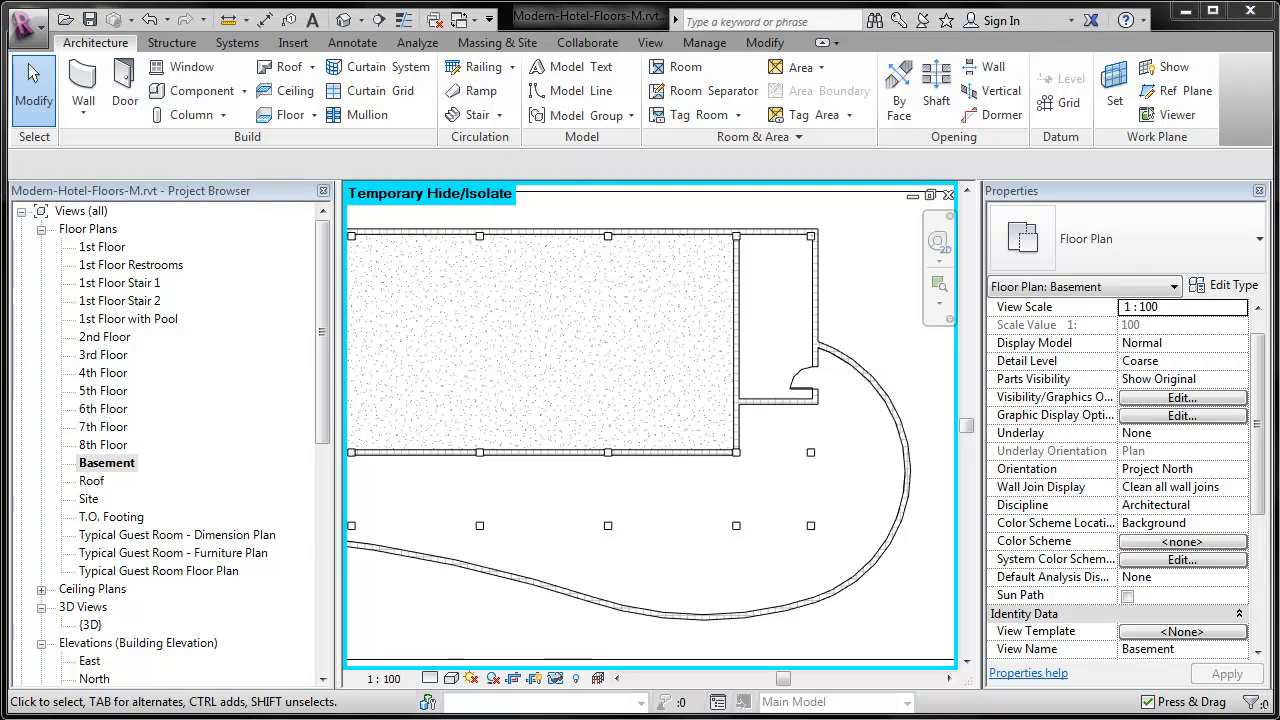
key(z)
key(f)
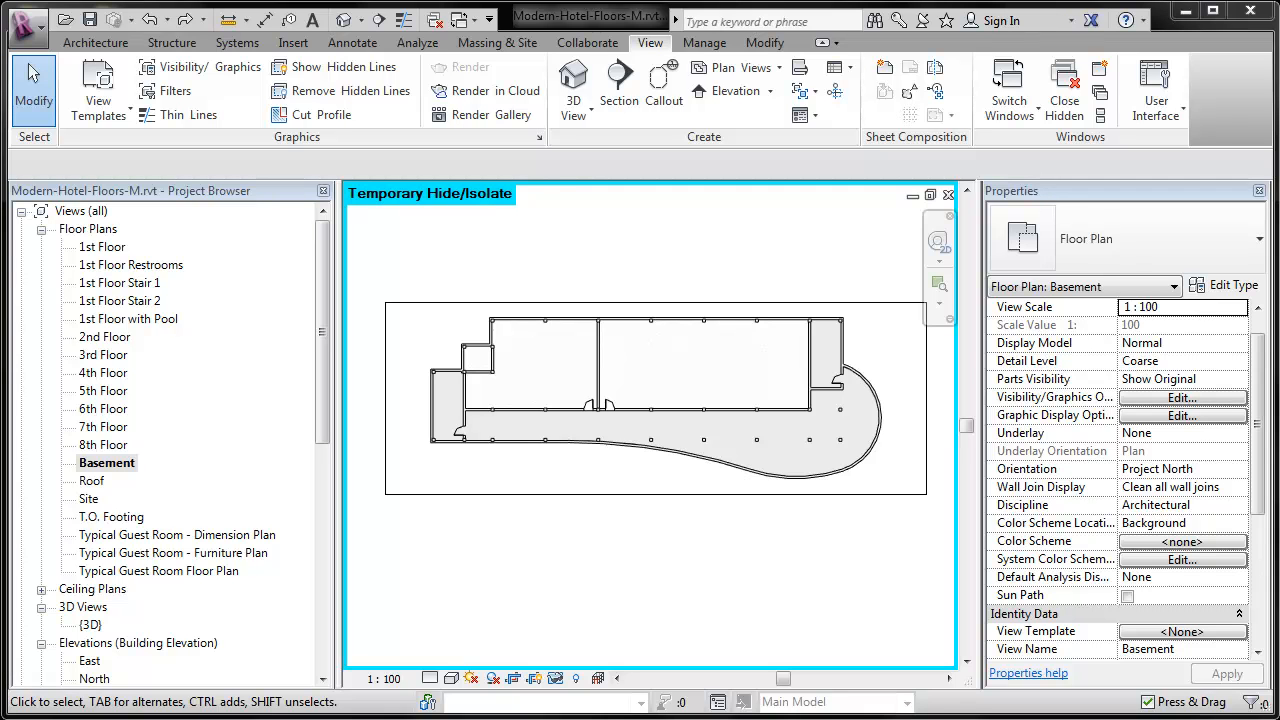
Step: Open the 1st Floor with Pool plan and set its visual style to Shaded
double_click(152, 320)
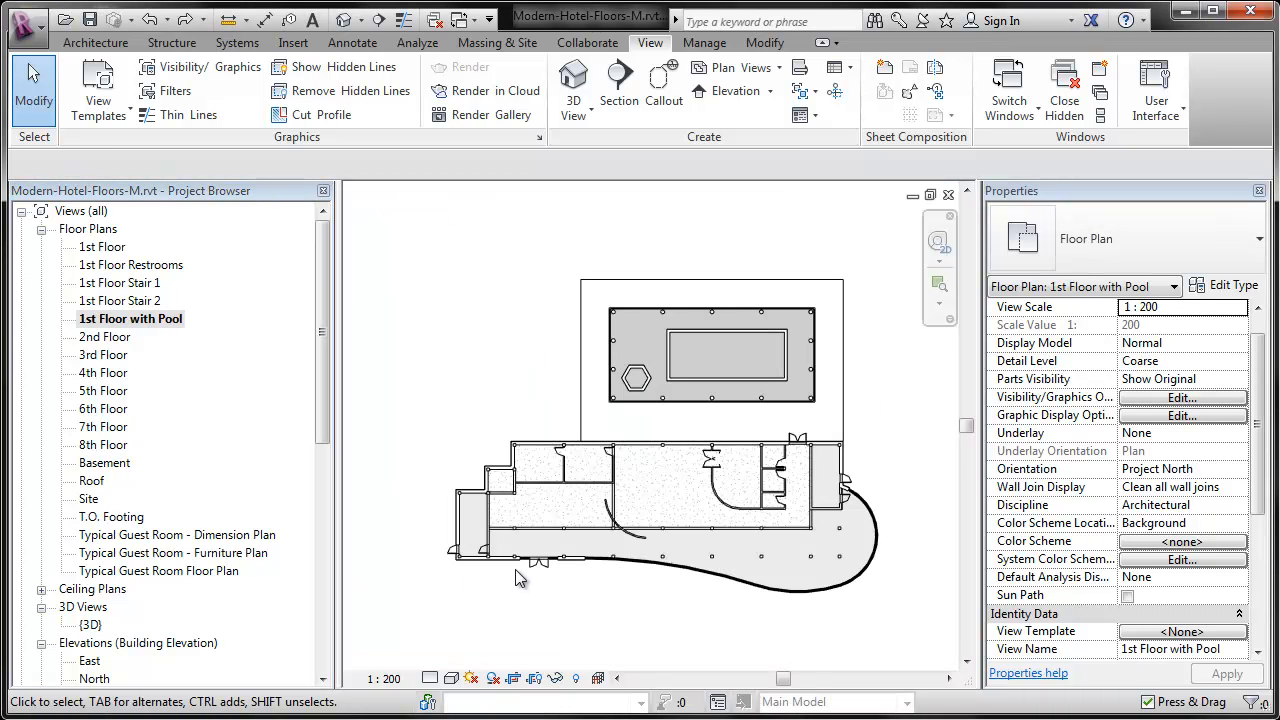
click(451, 679)
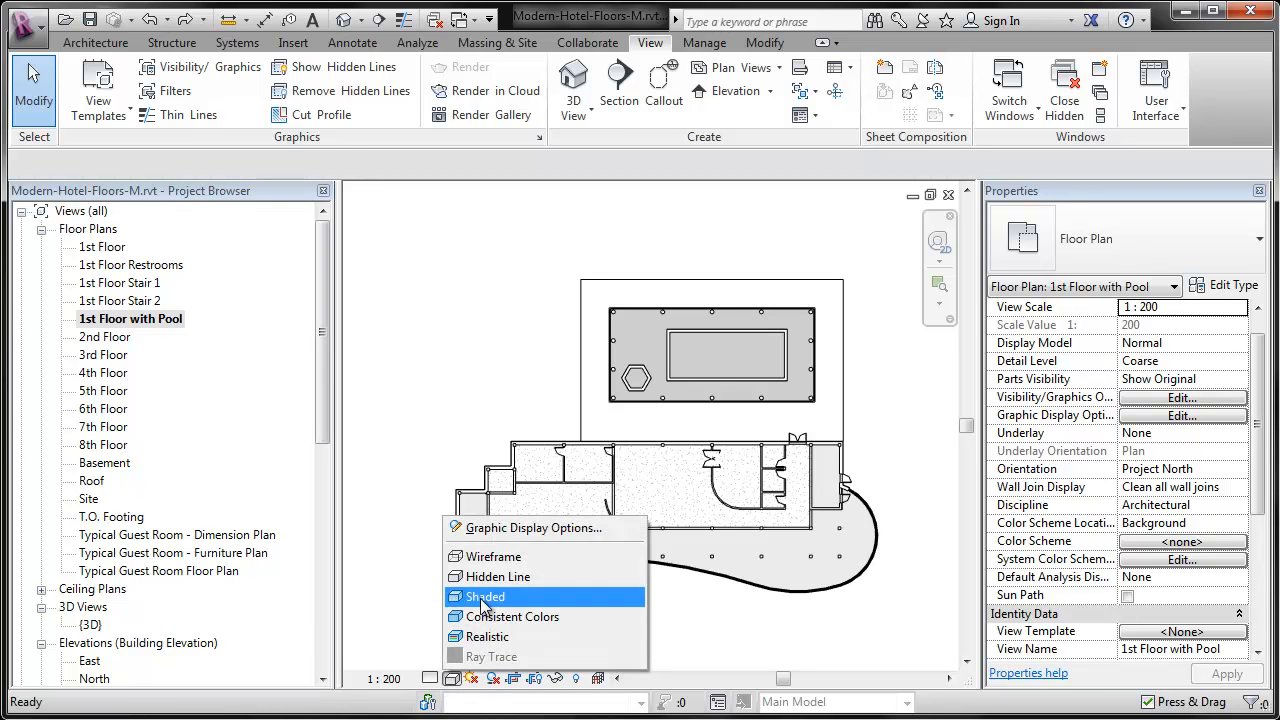
click(485, 597)
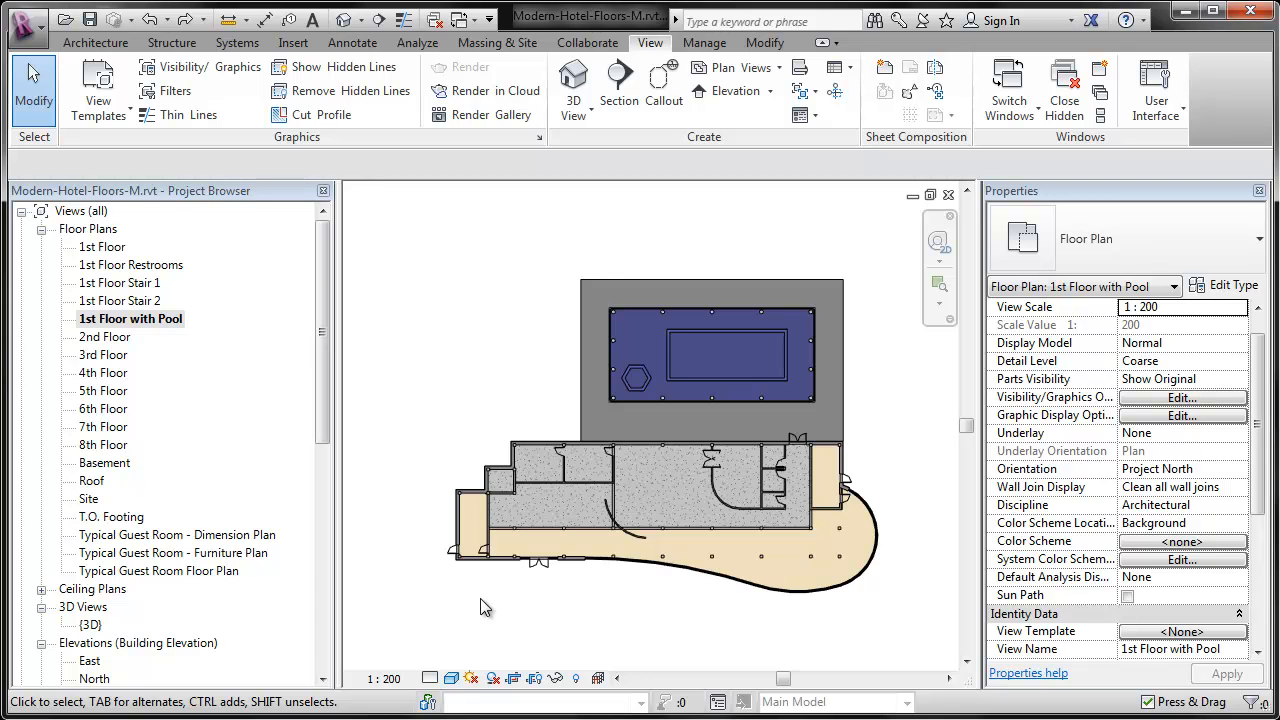
Step: Edit the Generic 300mm pool floor's boundary and sketch a rectangle around the whole hotel building, overlapping the lower end of the pool outline
click(605, 275)
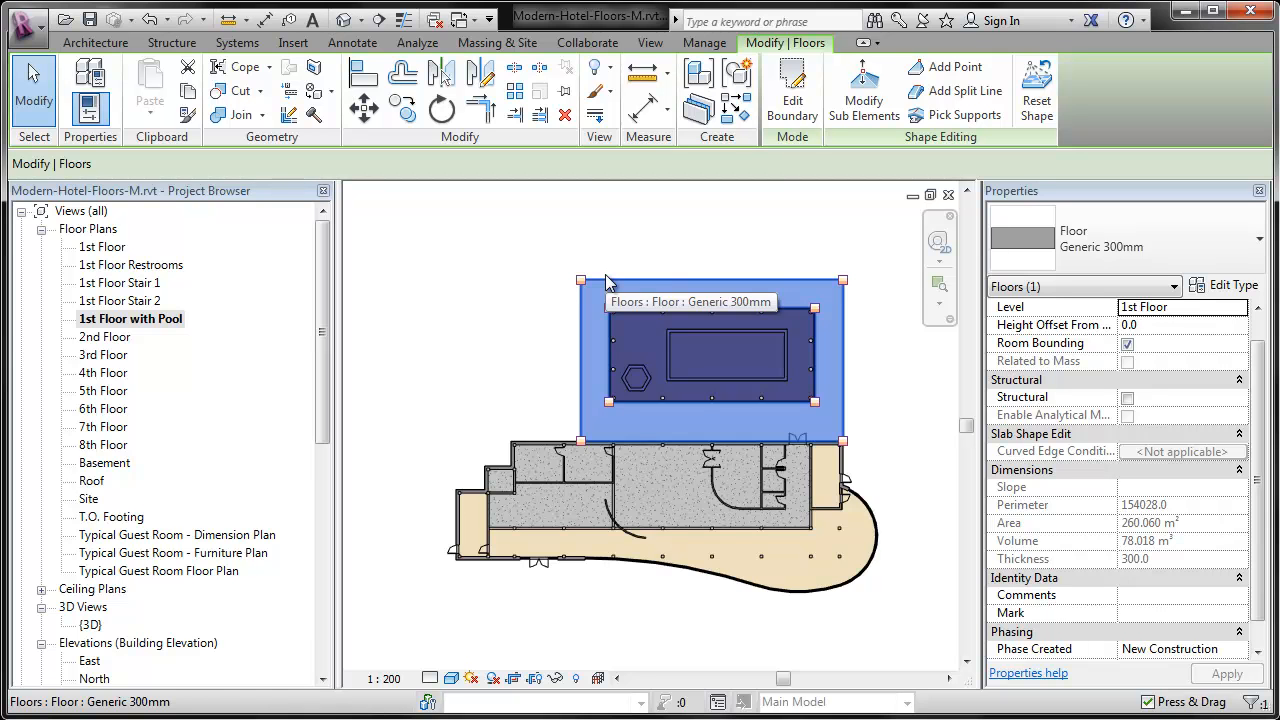
click(792, 115)
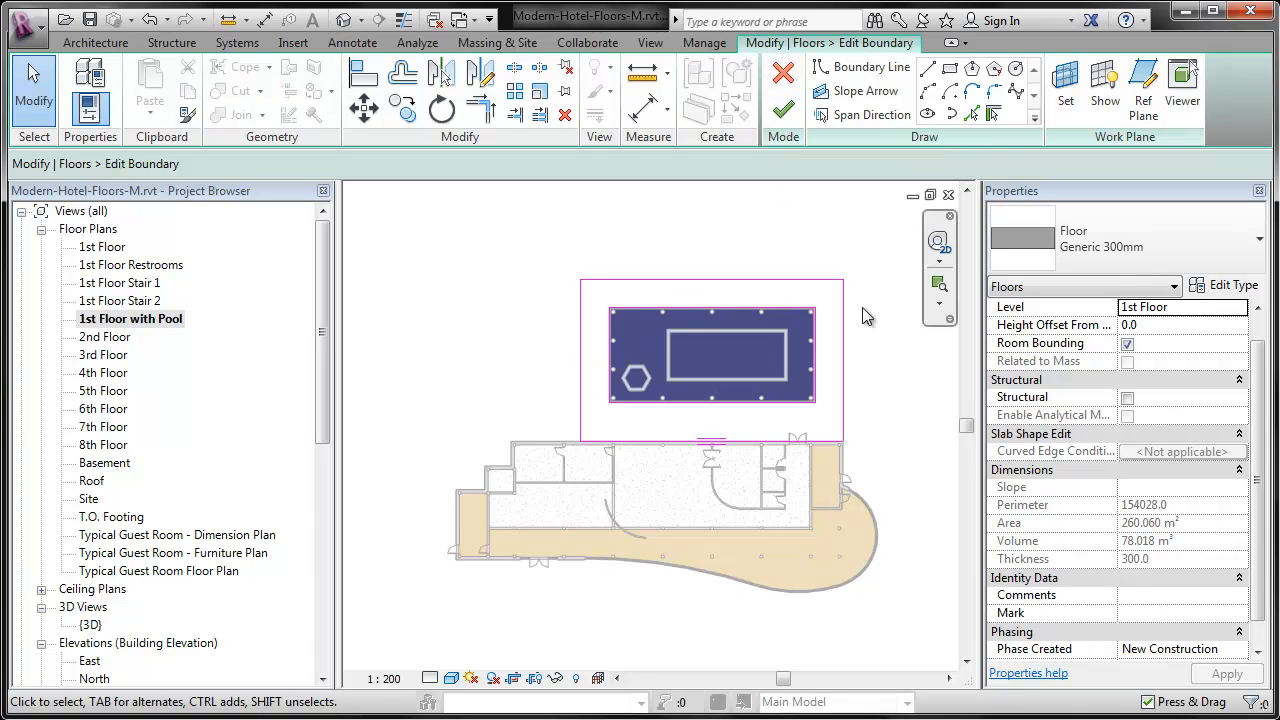
click(949, 76)
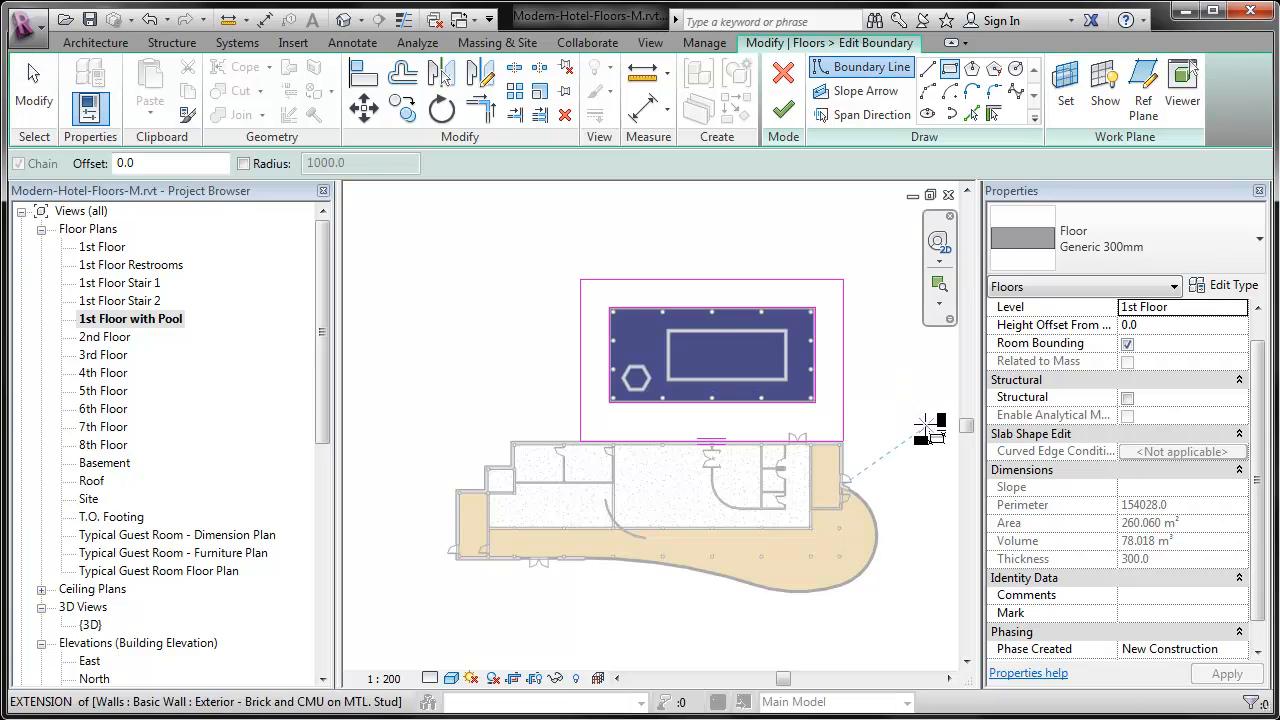
click(929, 415)
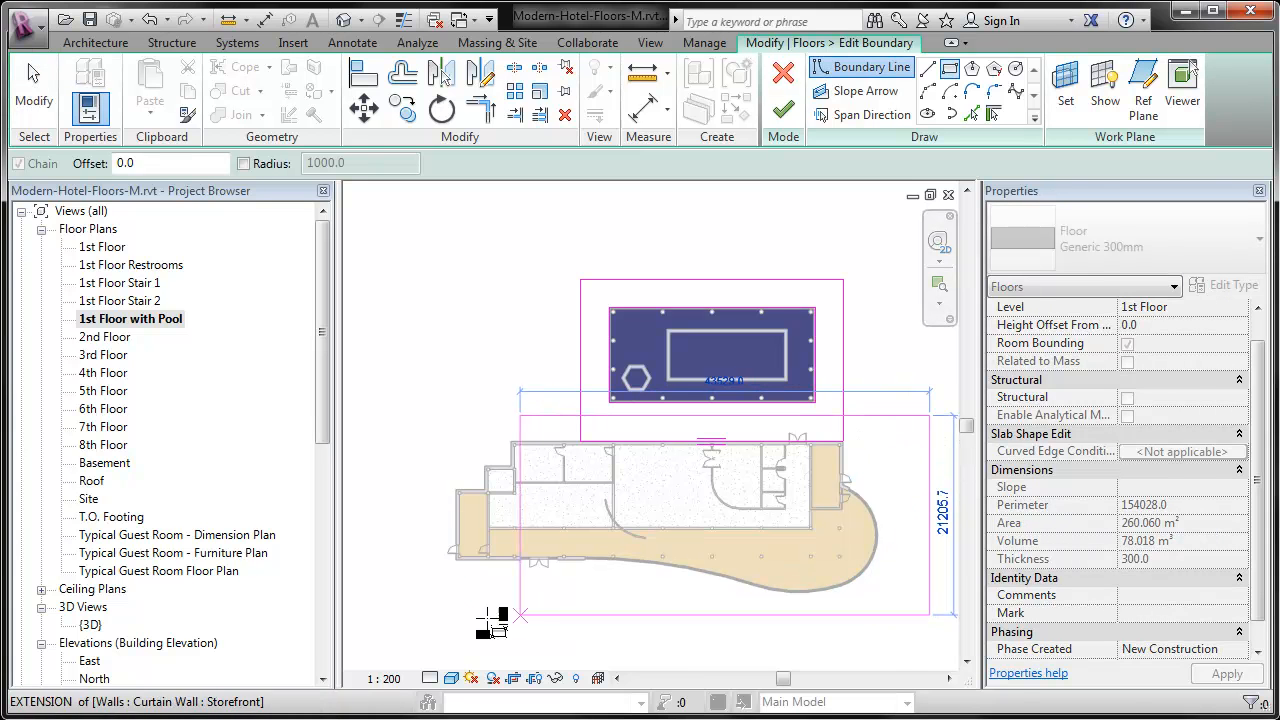
click(413, 622)
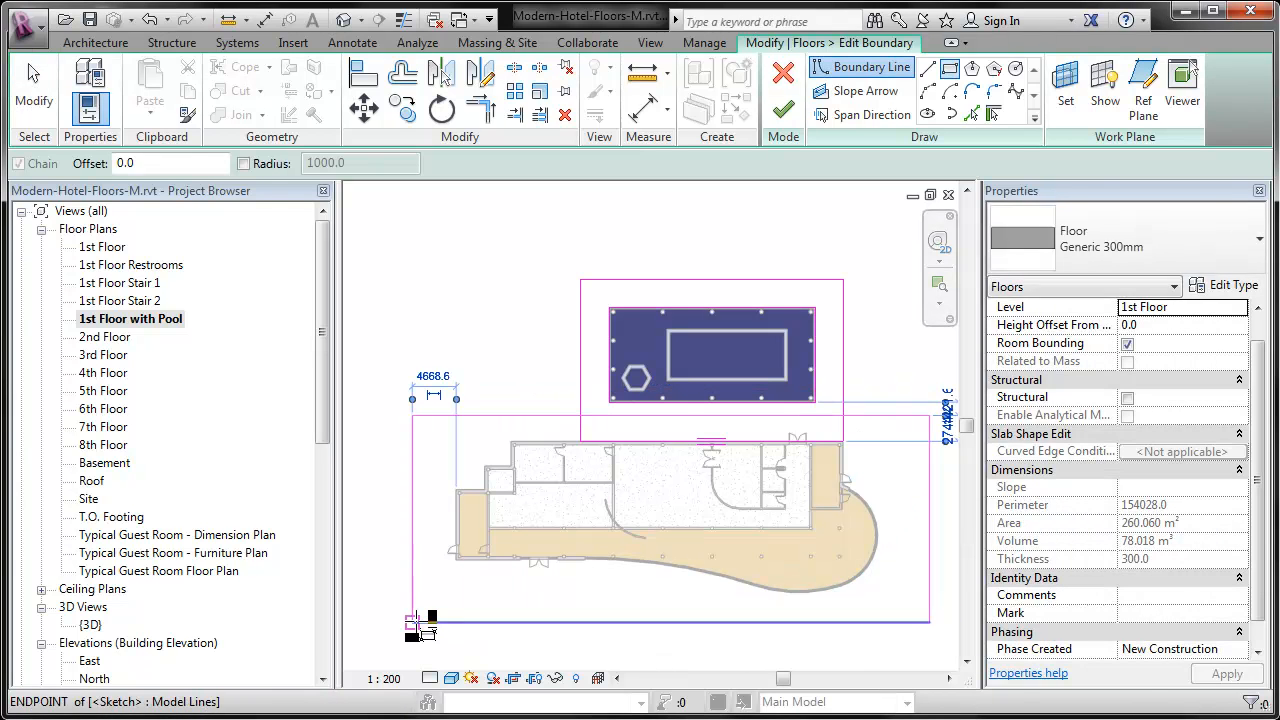
key(Escape)
key(Escape)
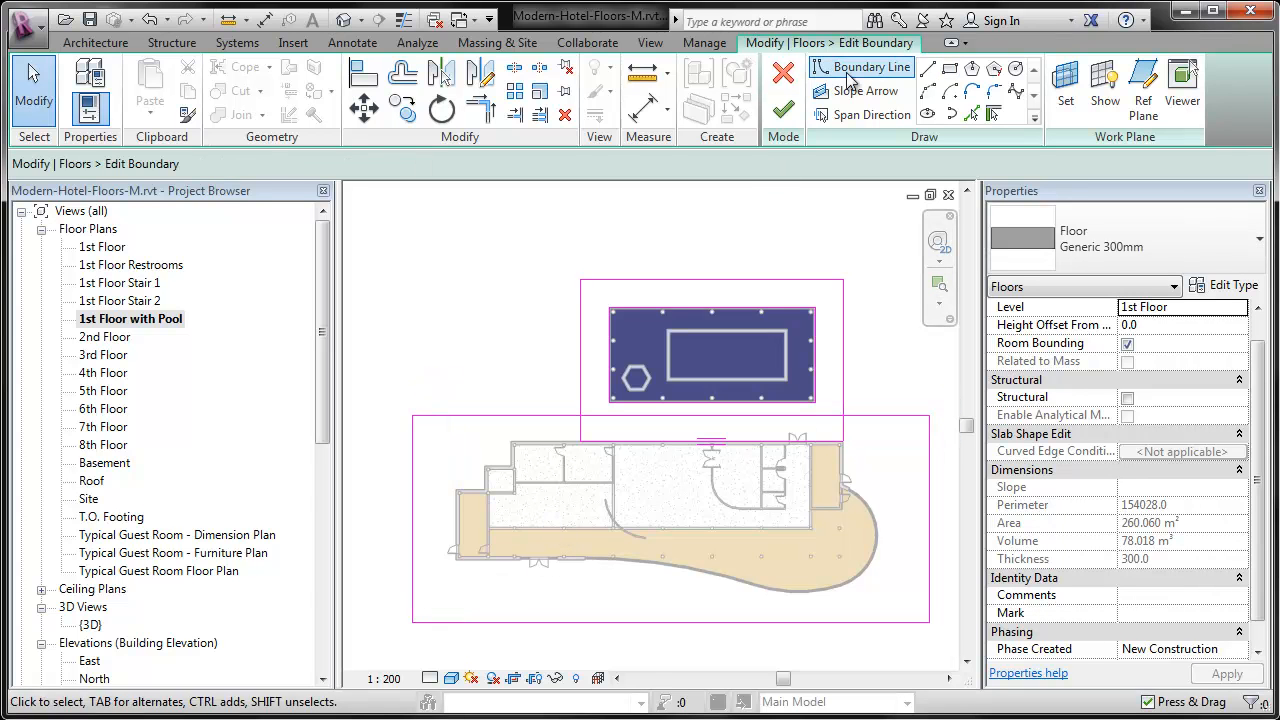
Step: Split the new rectangle's upper line and trim its left part to a corner with the pool outline's left side
click(540, 67)
click(509, 416)
key(t)
key(r)
click(581, 420)
click(558, 417)
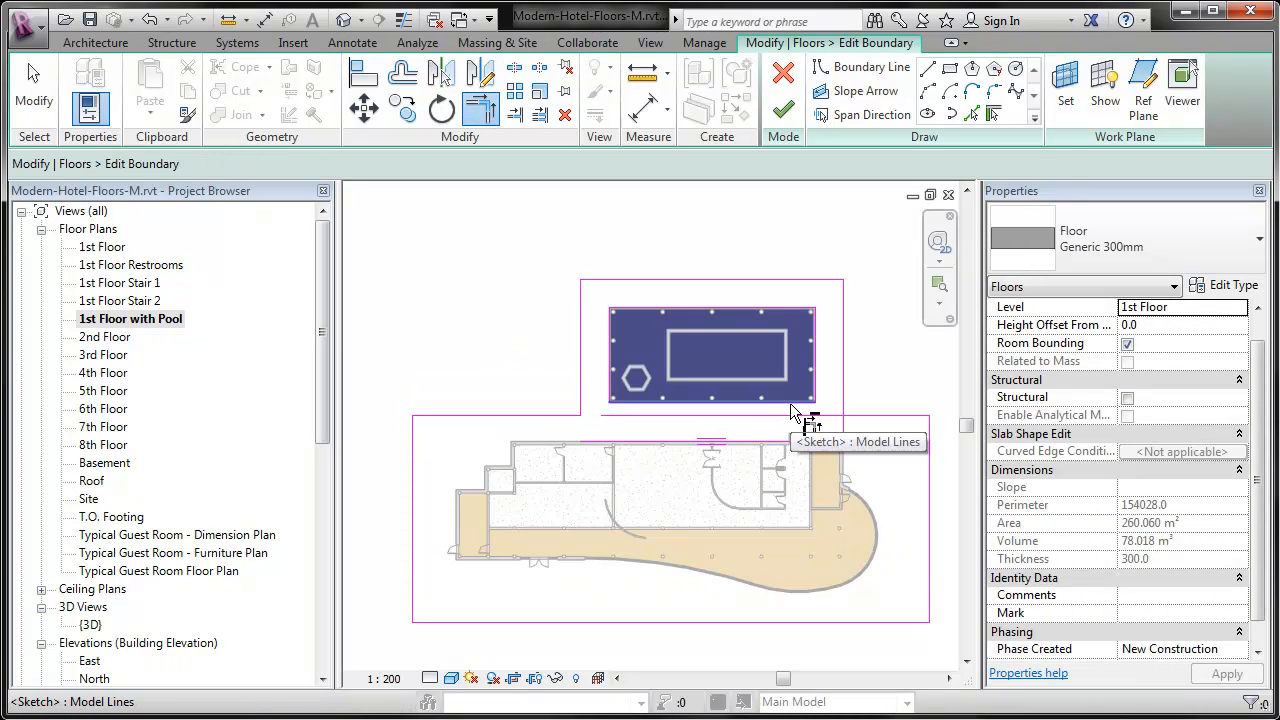
Step: Trim the rectangle's upper line to the pool outline's right side and delete the old boundary line along the building wall
click(842, 403)
click(853, 414)
key(Escape)
click(837, 436)
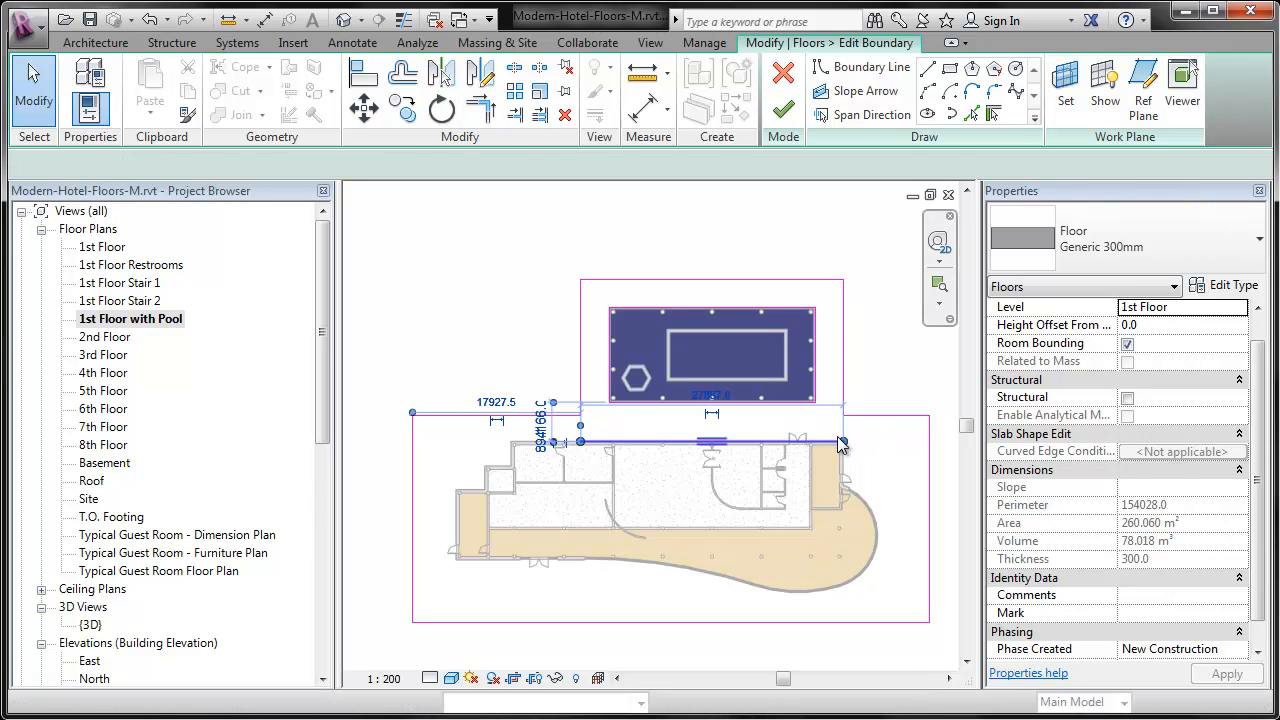
mouse_move(368, 242)
mouse_down()
mouse_move(880, 540)
mouse_move(955, 650)
mouse_move(741, 345)
mouse_move(527, 292)
mouse_up()
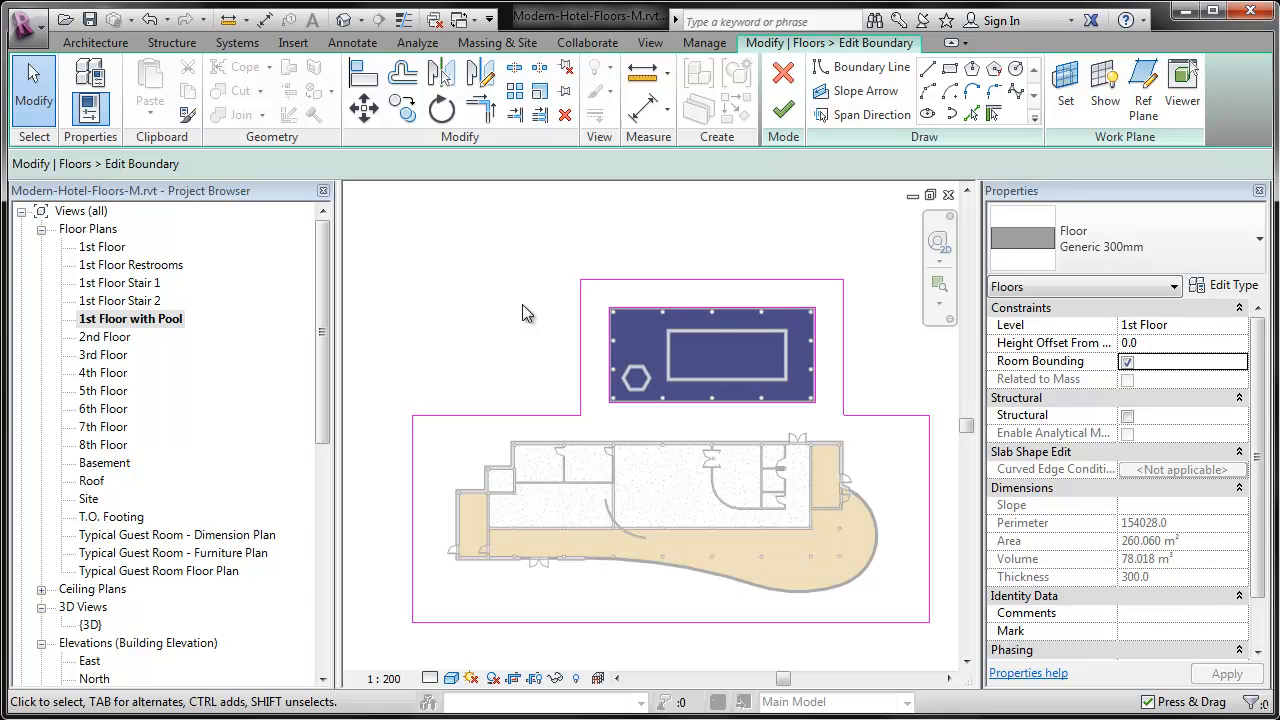
Step: Finish the floor boundary without attaching the walls to the floor's bottom, and clear the selection
click(783, 108)
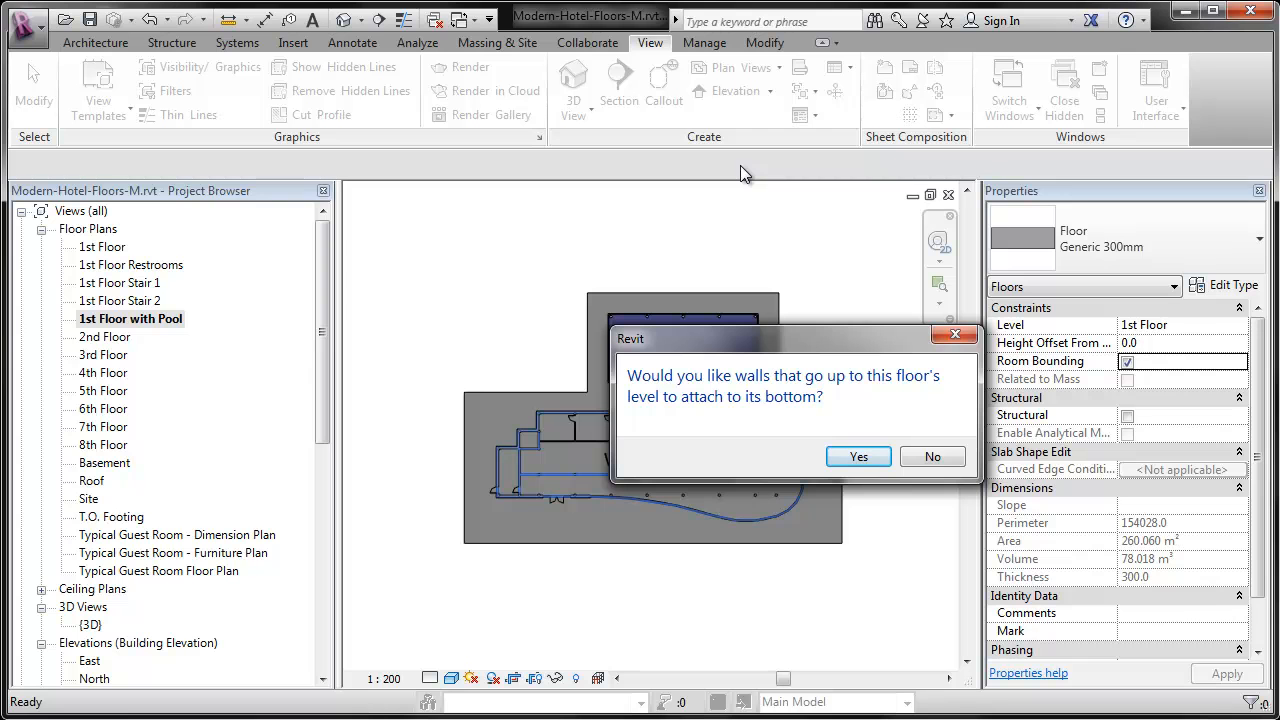
click(931, 457)
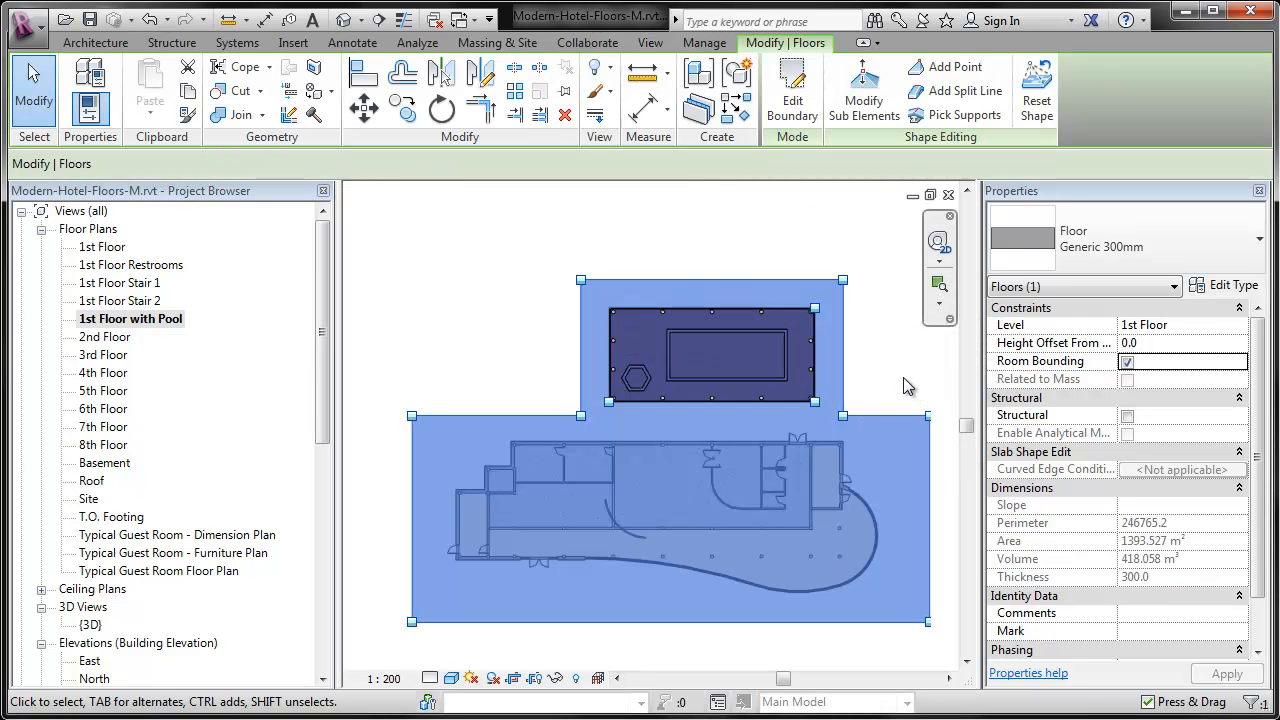
click(903, 377)
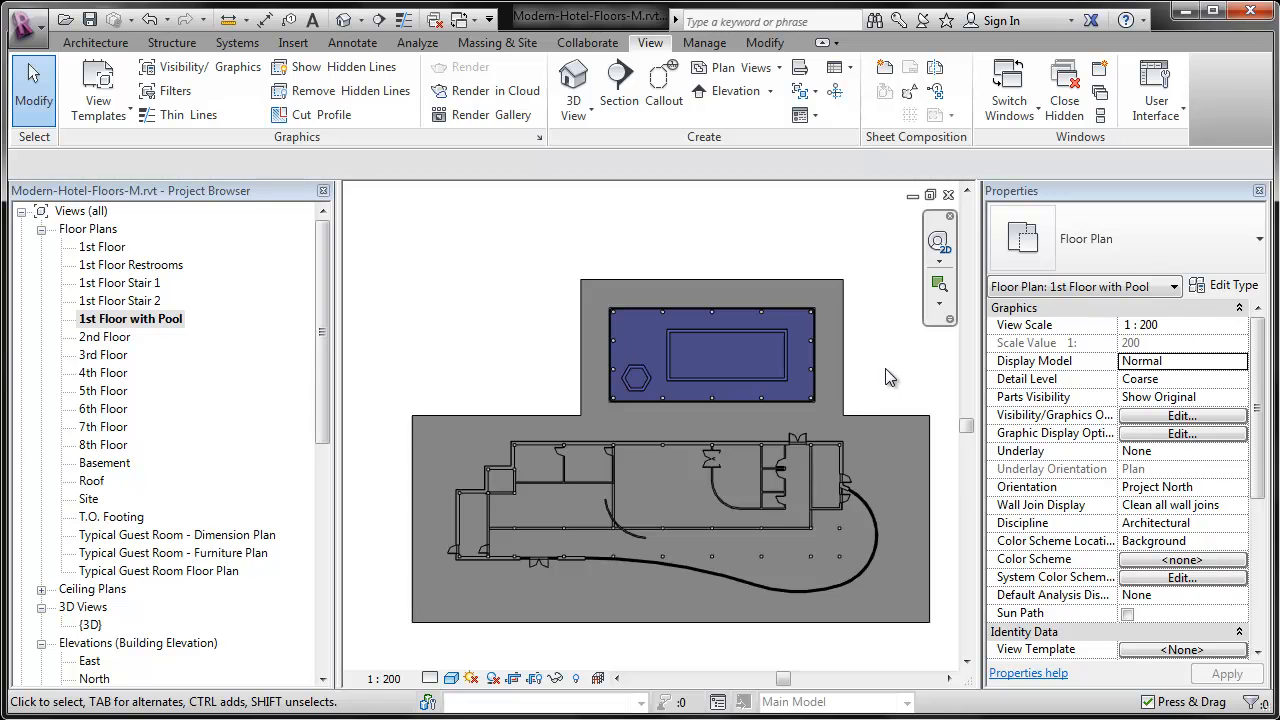
Step: Set the 1st Floor with Pool plan's underlay to Basement
middle_drag(509, 315, 470, 257)
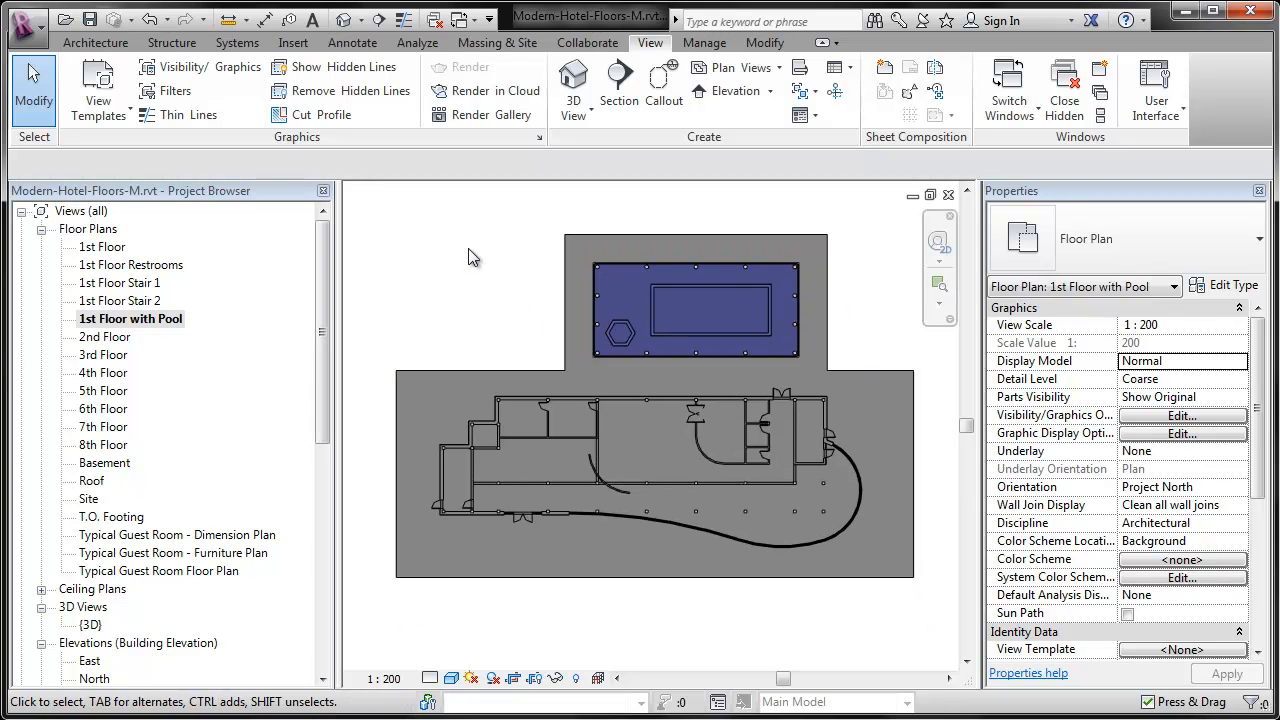
click(1238, 452)
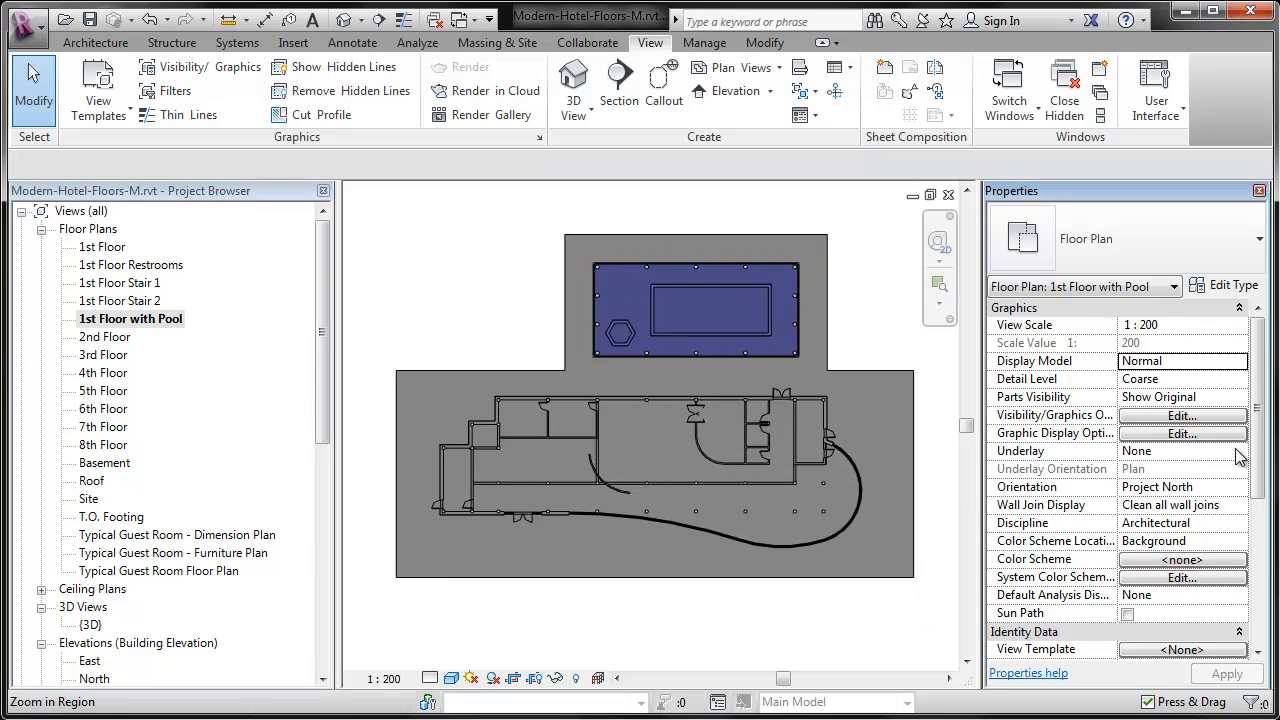
click(1193, 501)
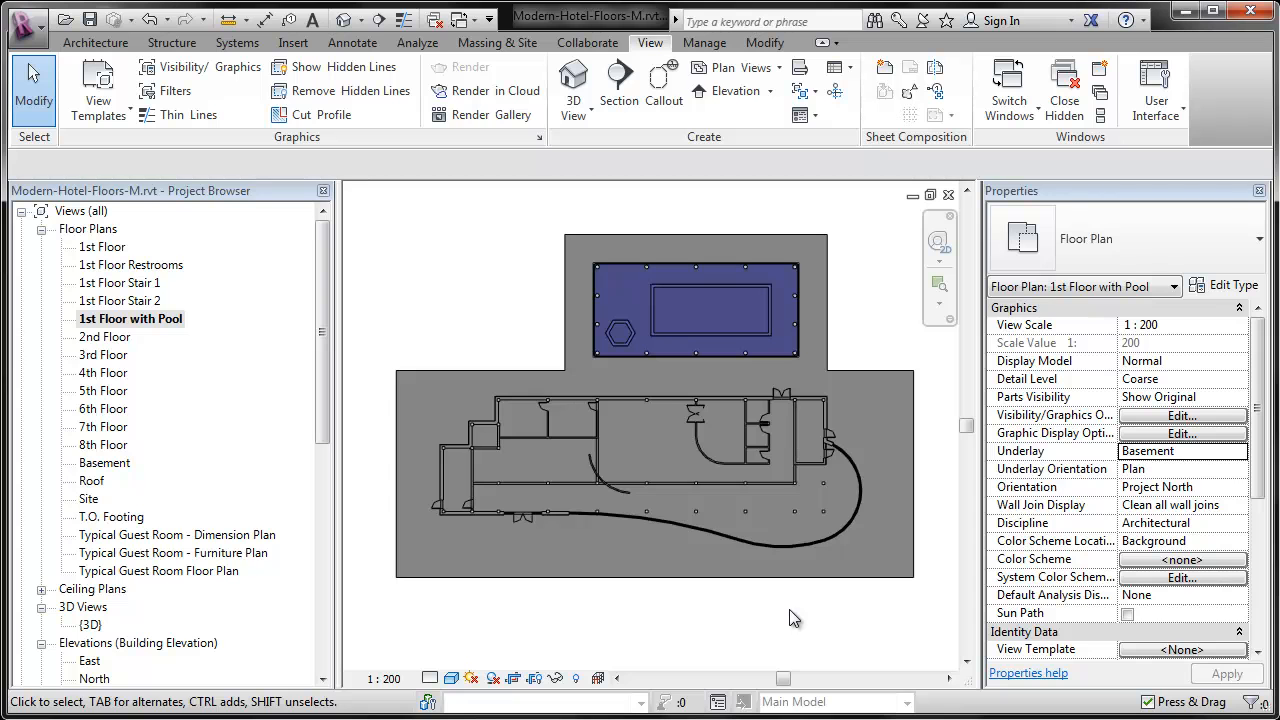
Step: Select the three interior Generic - 225mm Masonry basement walls and attach their tops to the Generic 300mm floor
click(570, 492)
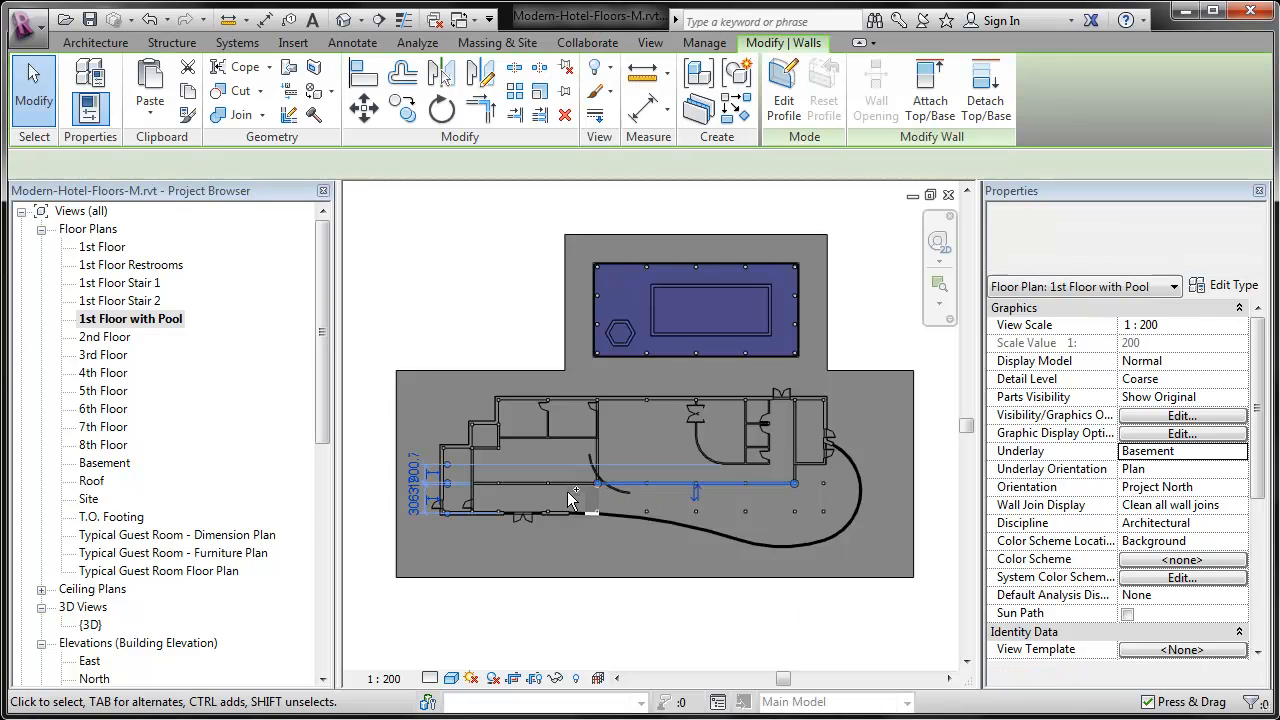
ctrl+click(596, 450)
ctrl+click(629, 524)
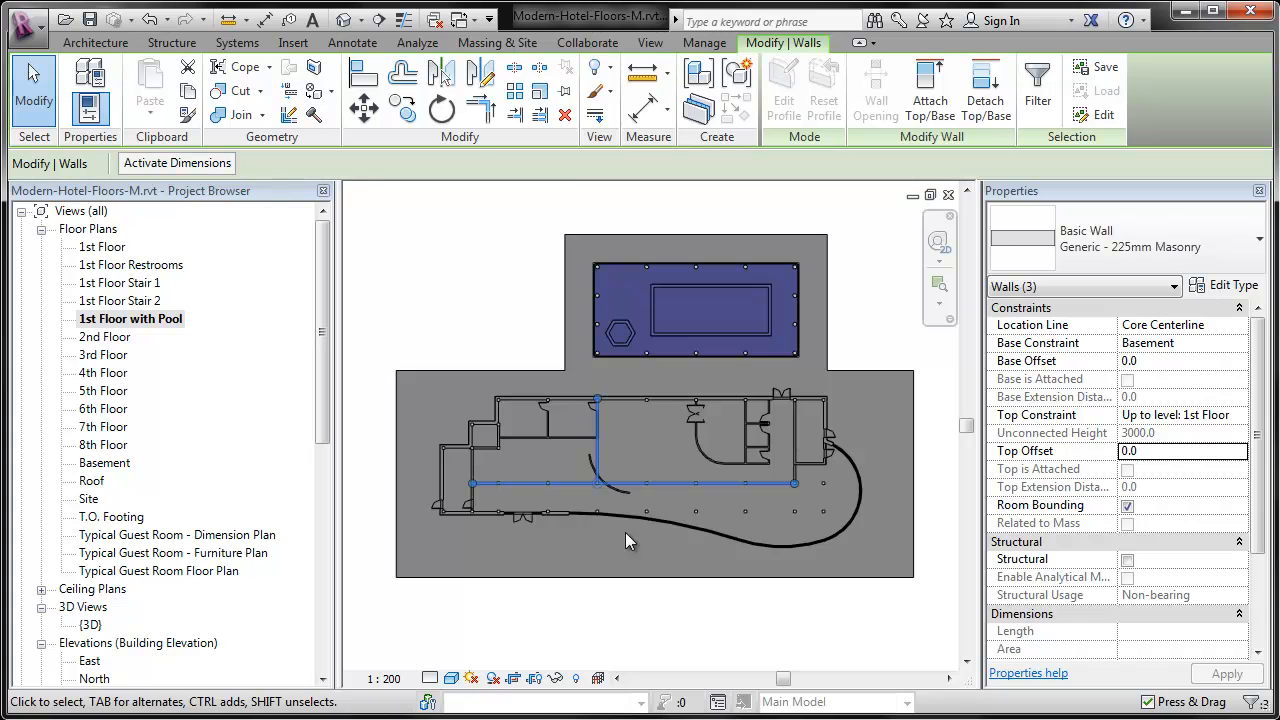
click(913, 88)
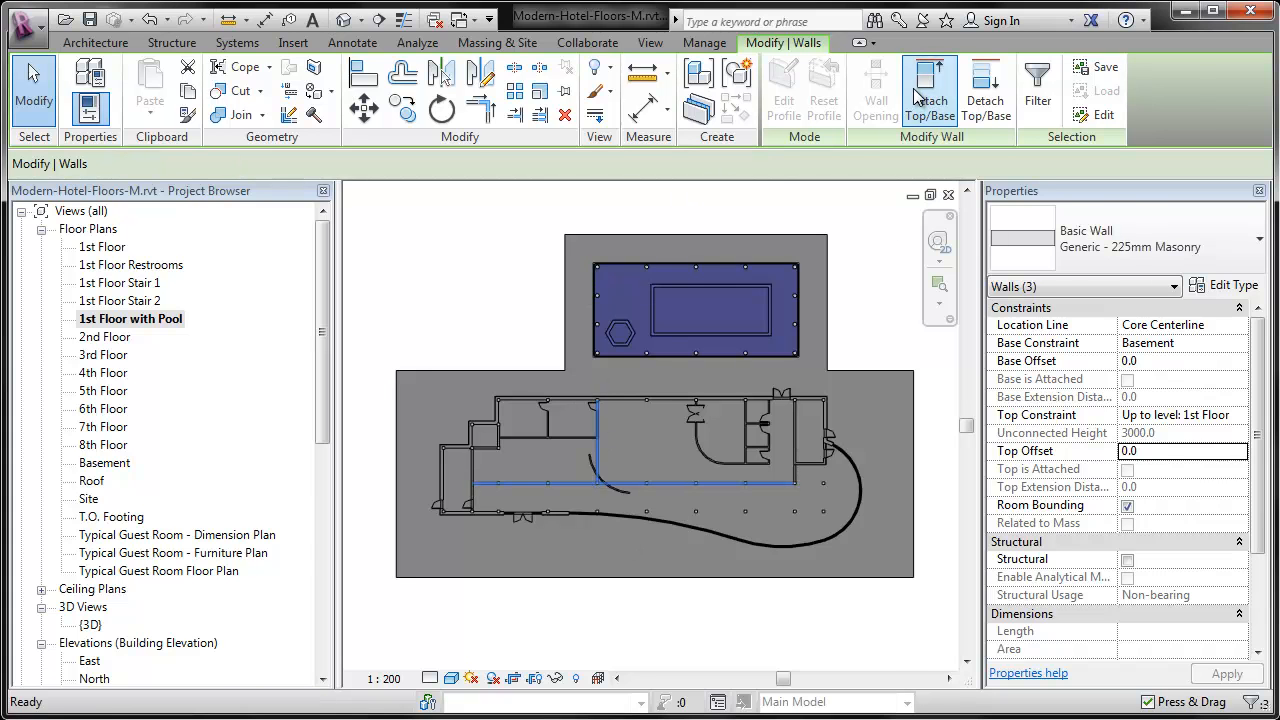
click(855, 366)
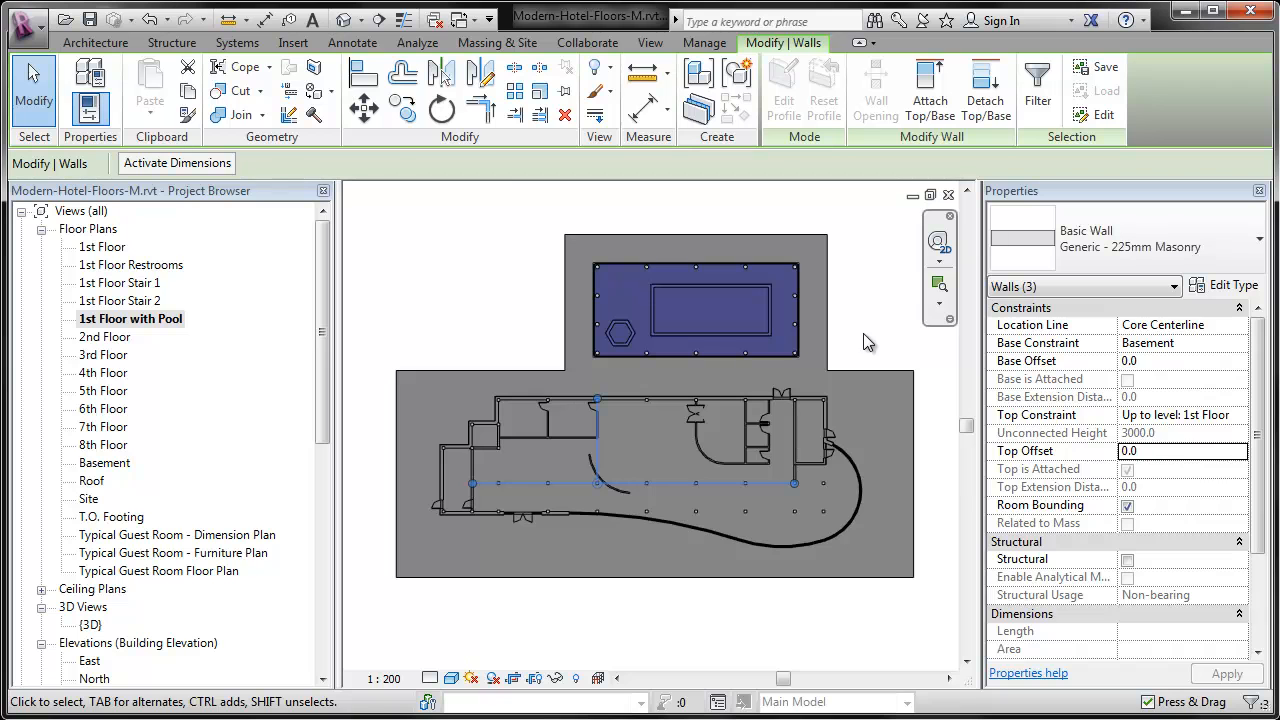
click(930, 88)
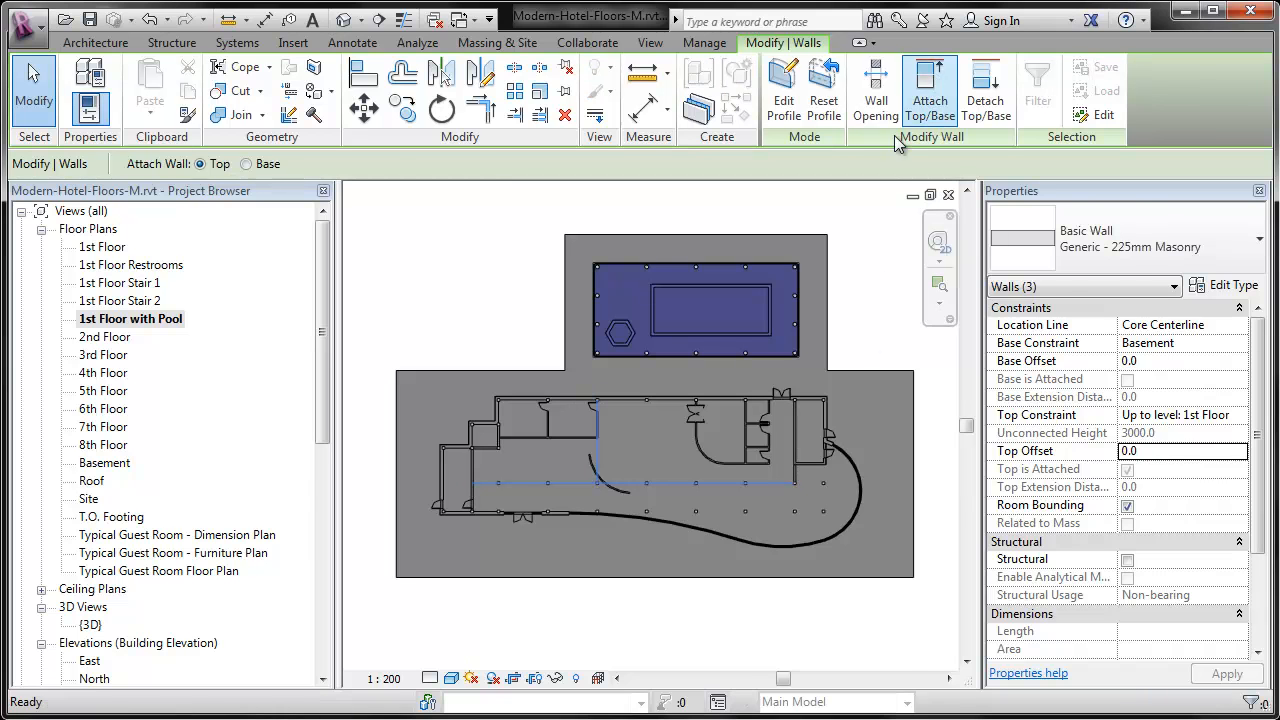
click(843, 373)
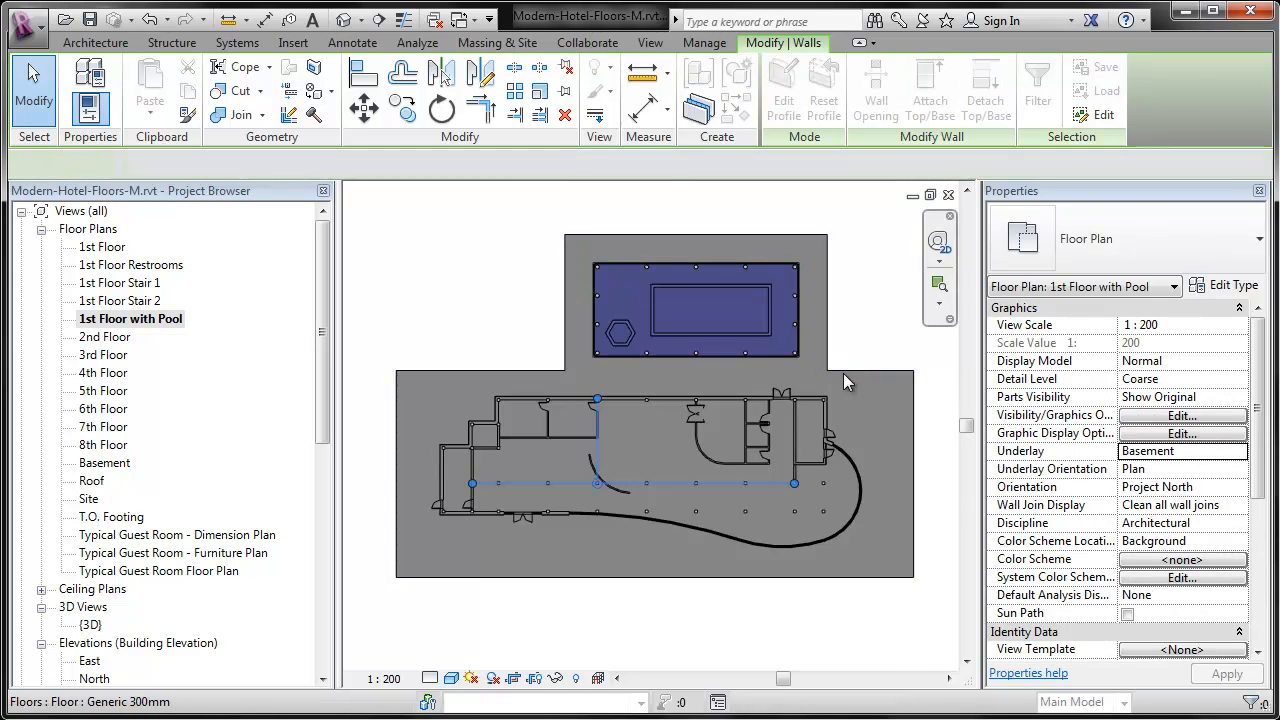
click(857, 320)
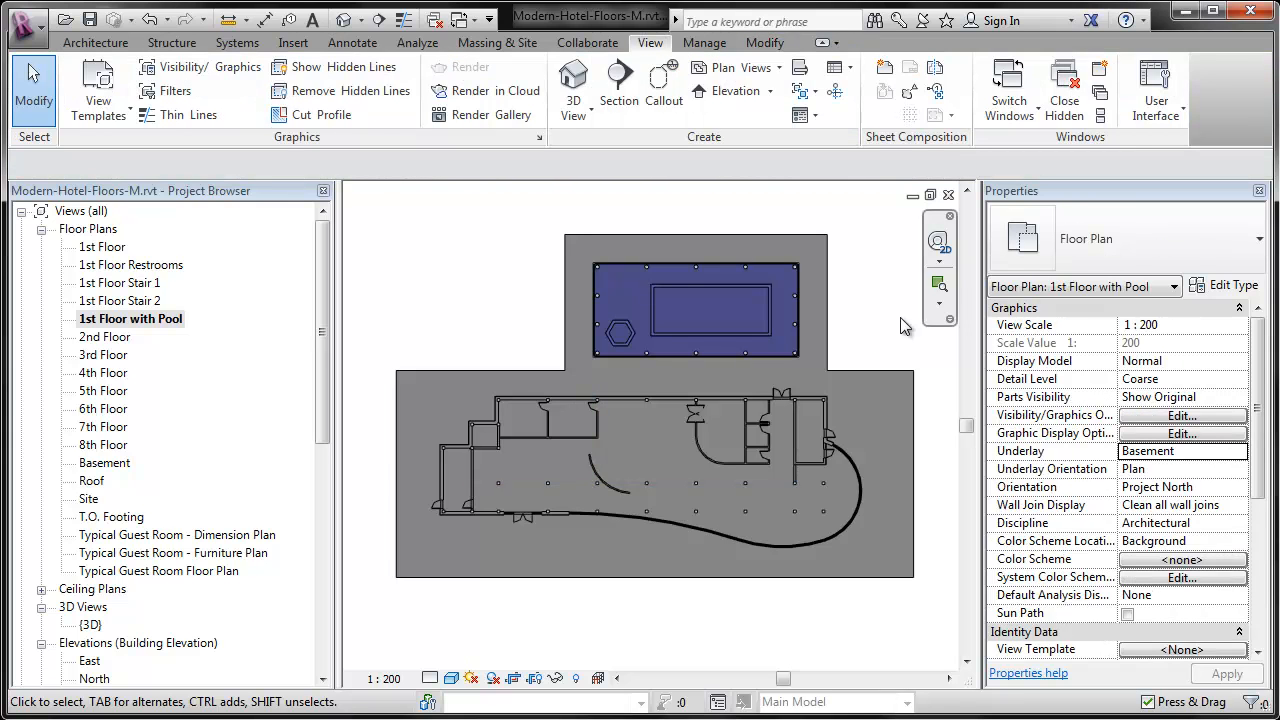
Step: Open the default 3D view and inspect the extended floor around the hotel and pool from the back
click(345, 22)
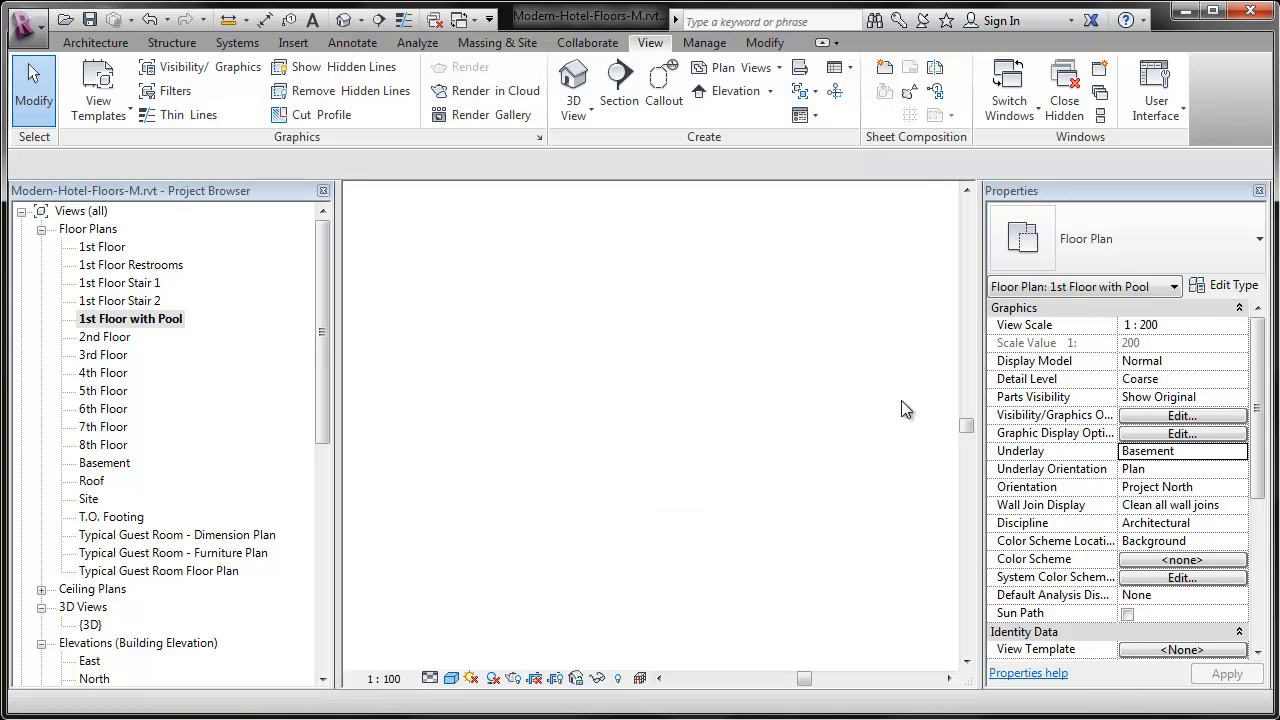
shift+middle_drag(560, 646, 530, 600)
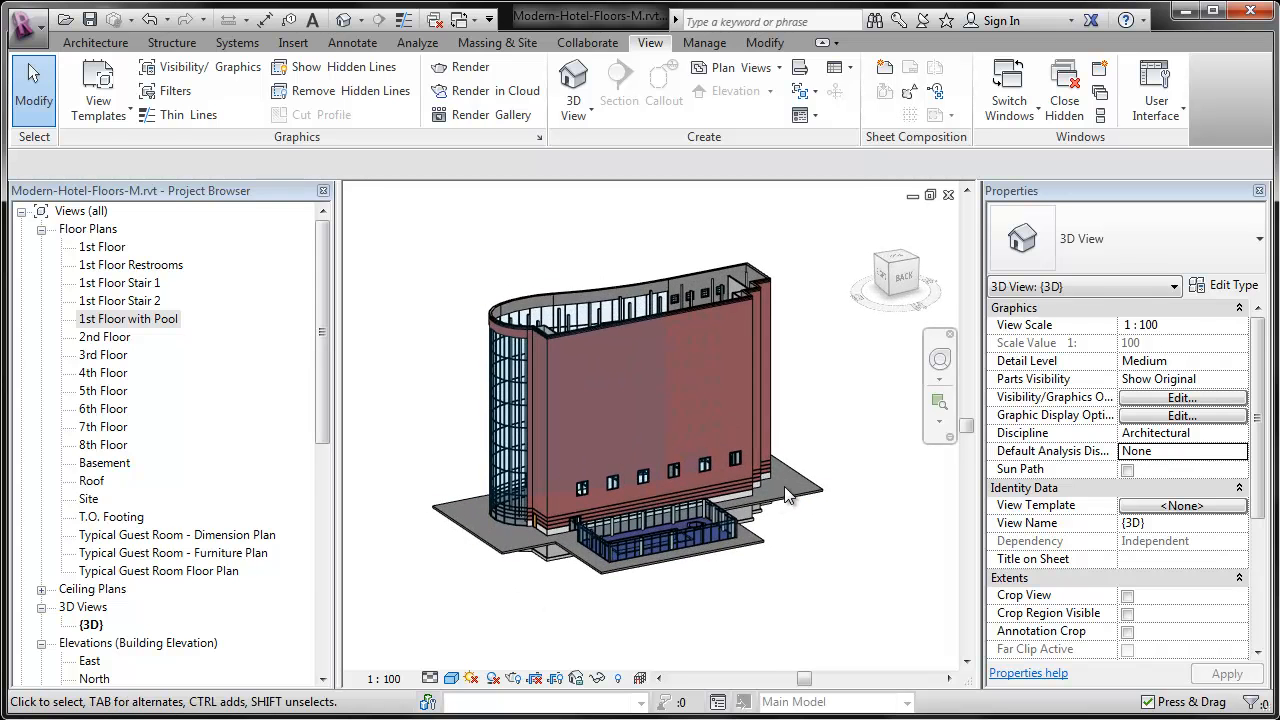
click(615, 566)
shift+middle_drag(617, 607, 601, 606)
click(603, 578)
scroll(602, 574, up, 6)
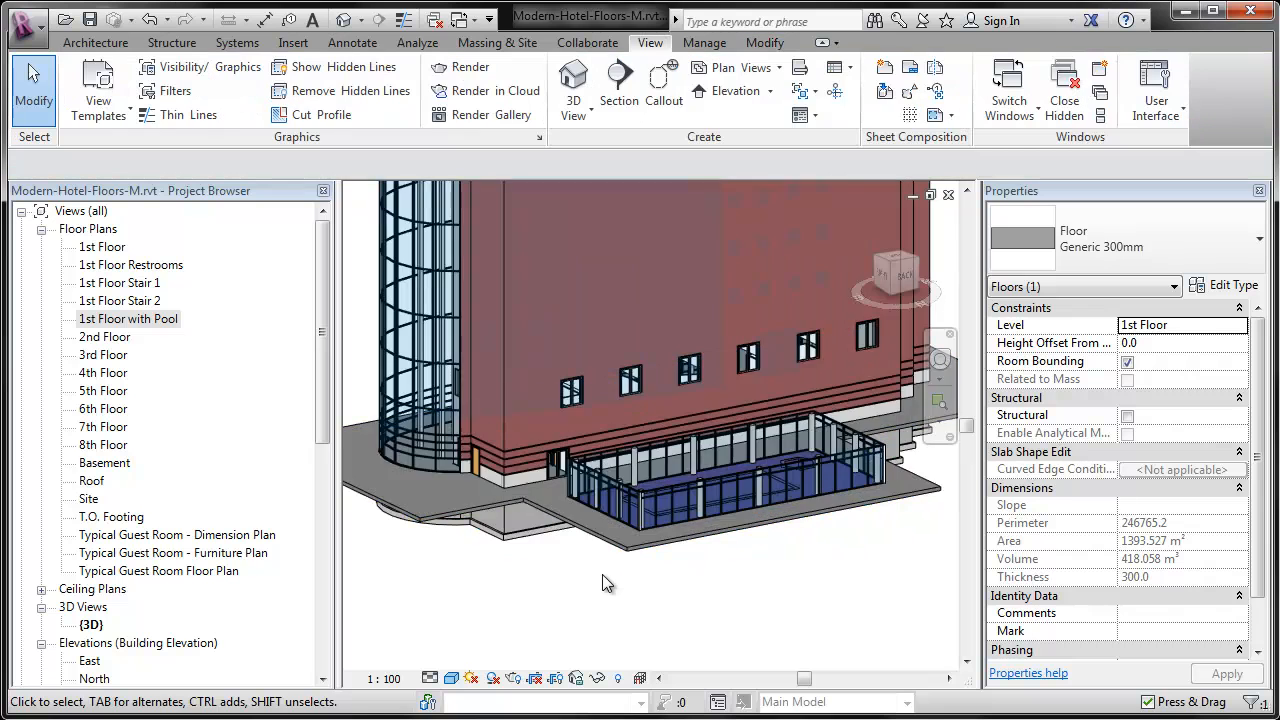
scroll(726, 561, down, 5)
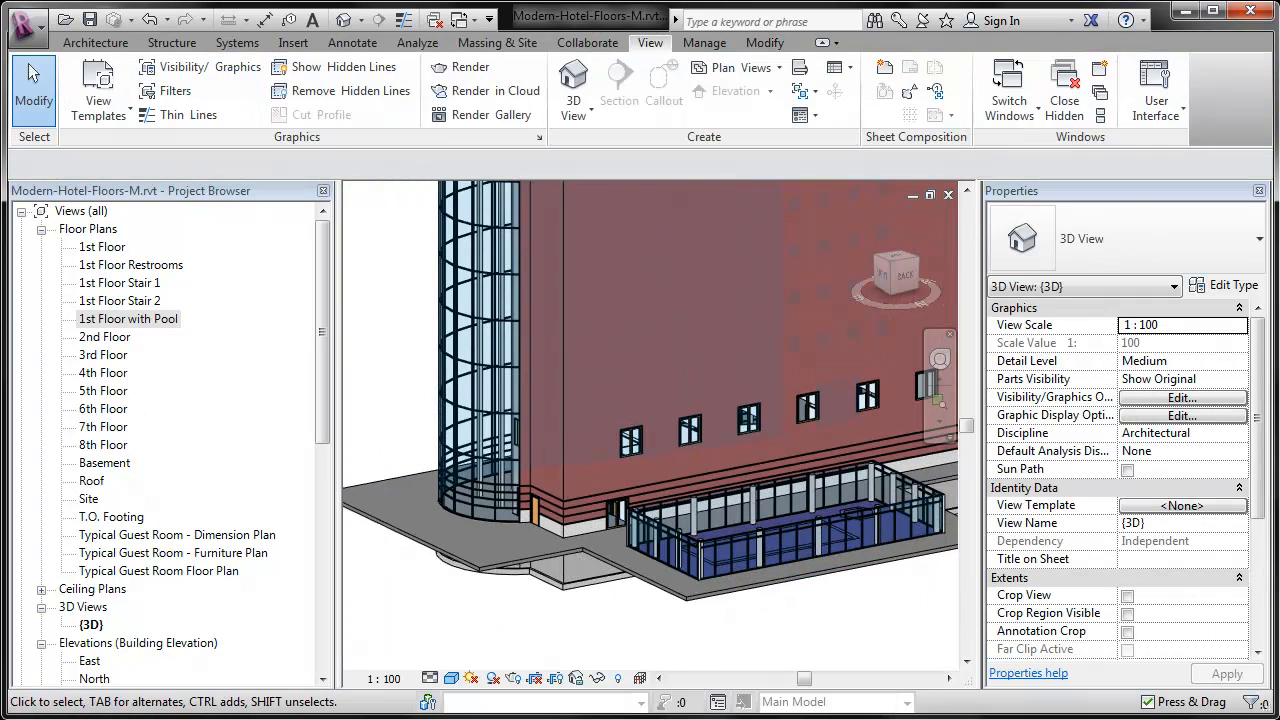
key(z)
key(f)
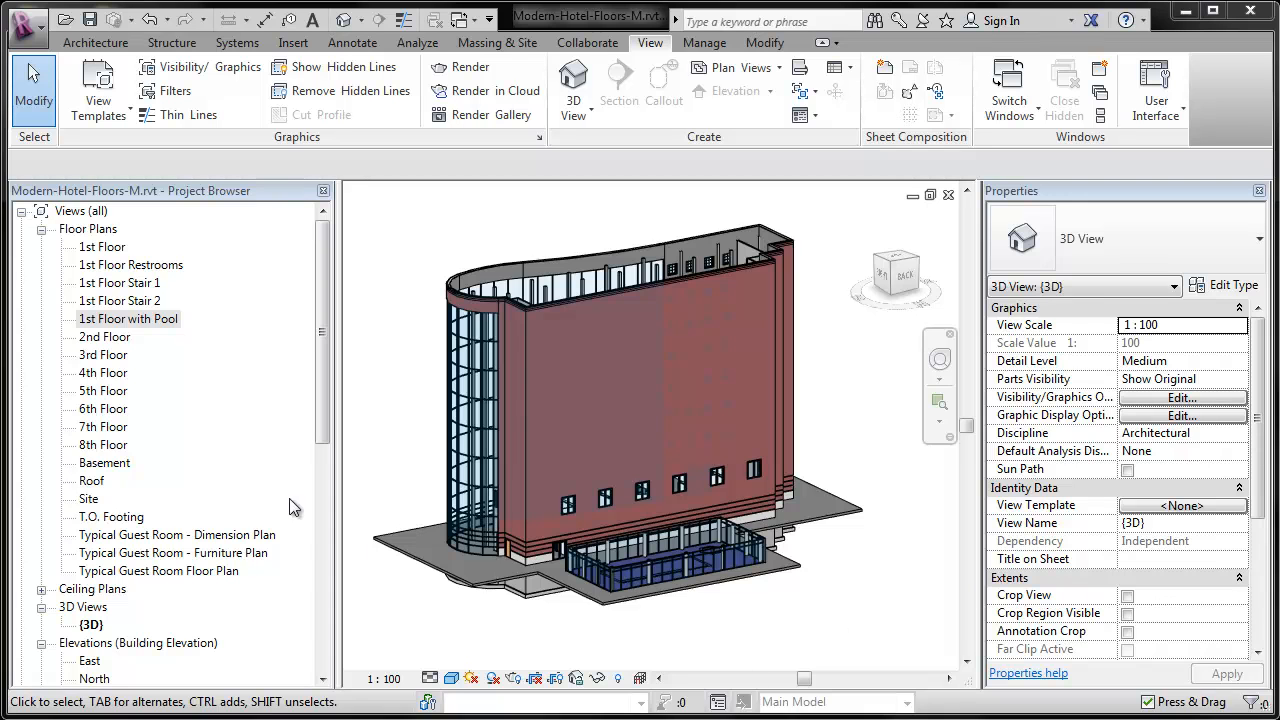
Step: Open the 2nd Floor plan, reveal its hidden elements and locate the hidden imported DWG
double_click(101, 338)
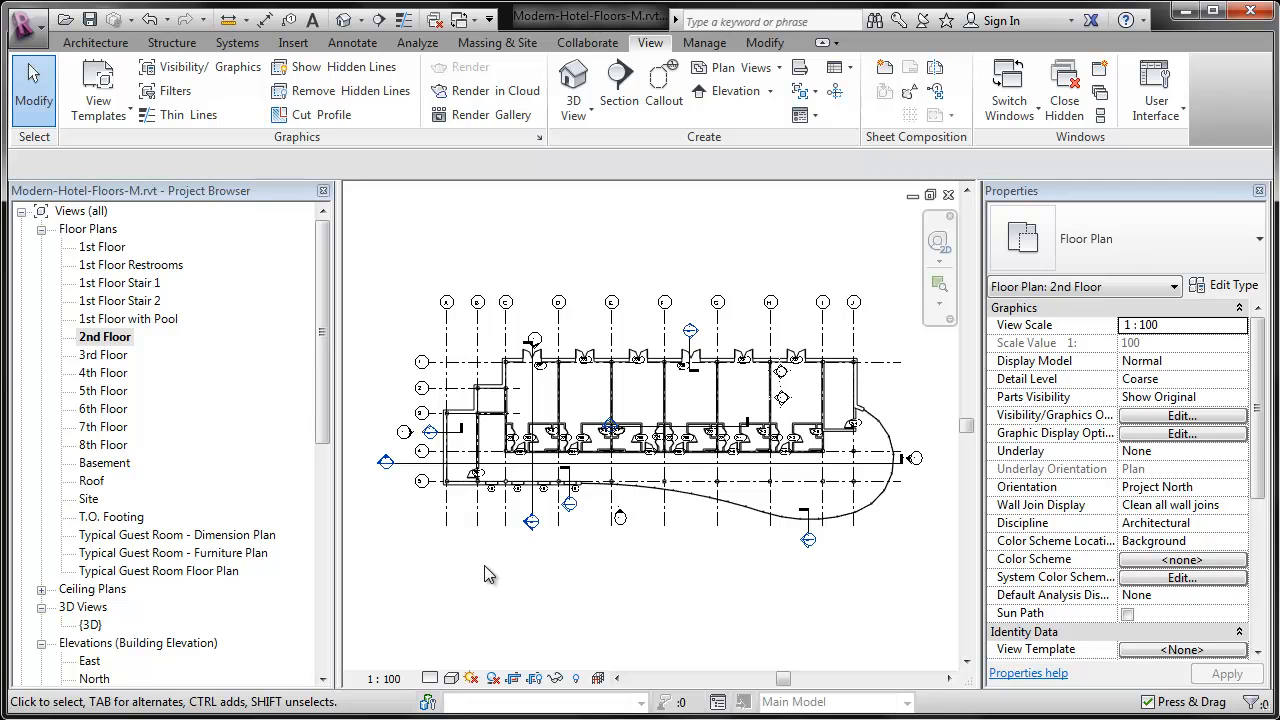
click(577, 680)
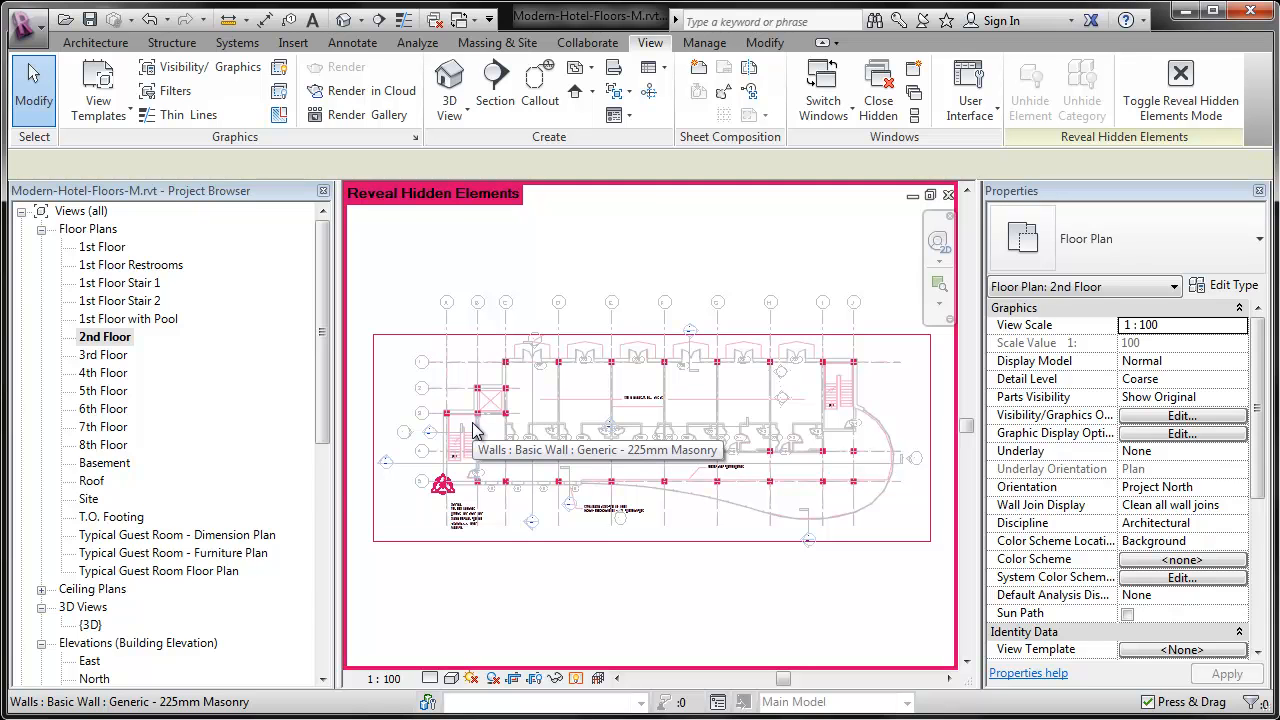
scroll(474, 430, up, 3)
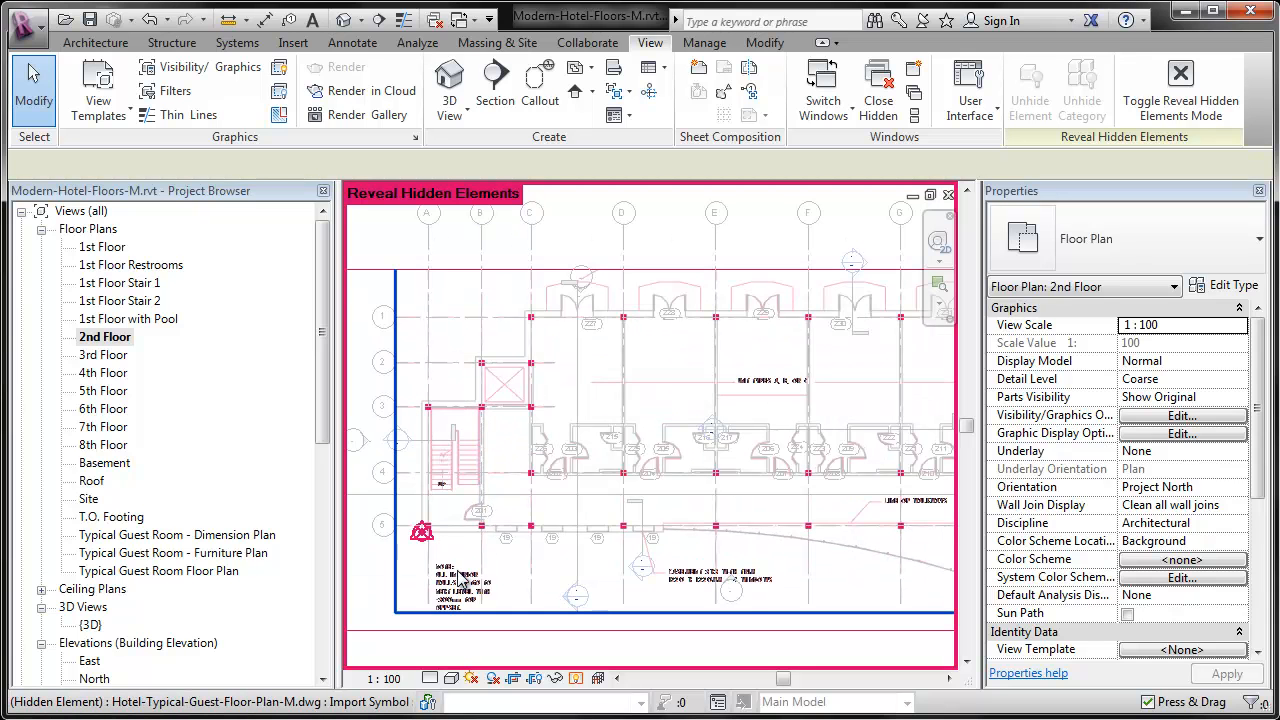
scroll(460, 578, down, 3)
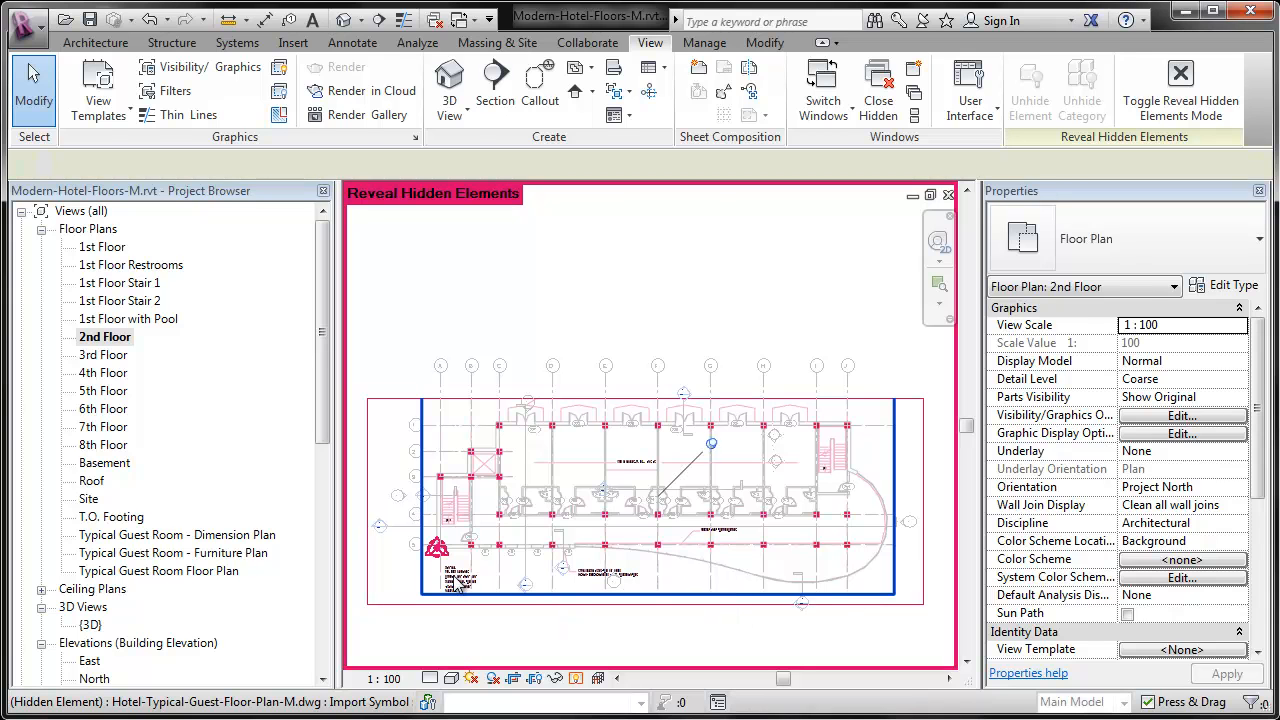
Step: Unhide the imported Hotel-Typical-Guest-Floor-Plan-M.dwg element in the 2nd Floor plan and leave Reveal Hidden Elements mode
click(460, 578)
right_click(458, 580)
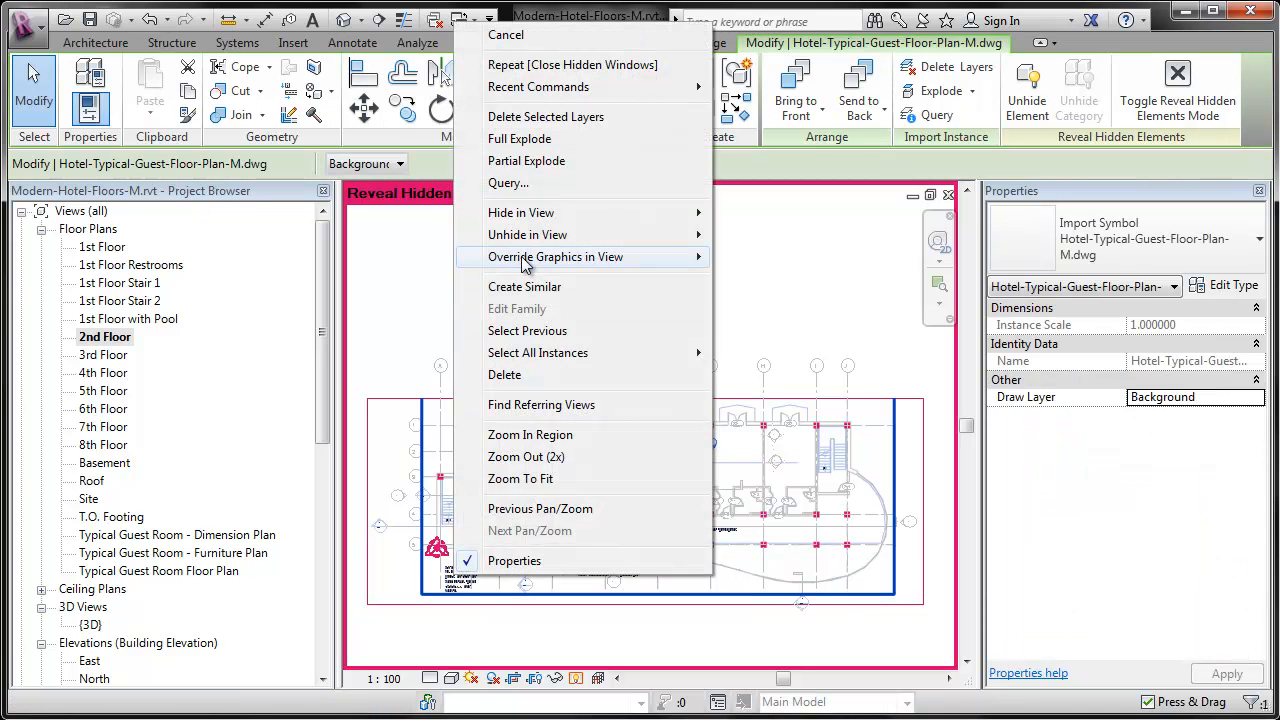
mouse_move(530, 234)
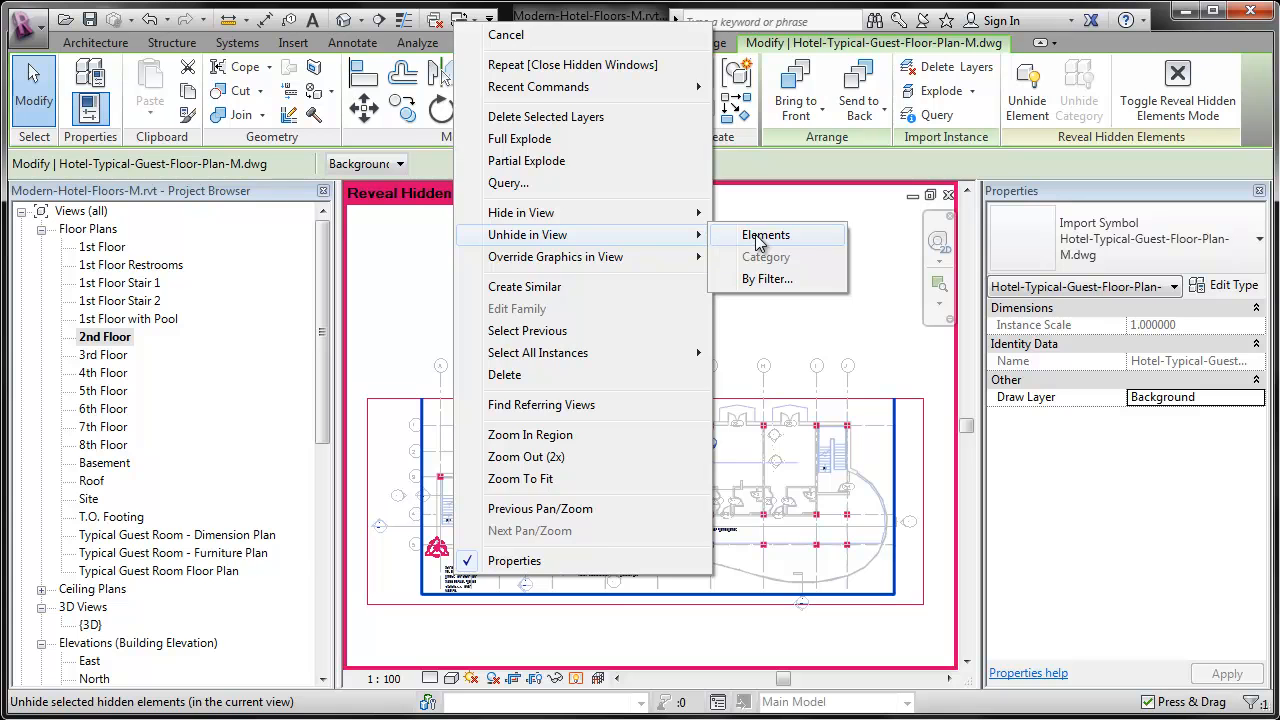
click(756, 236)
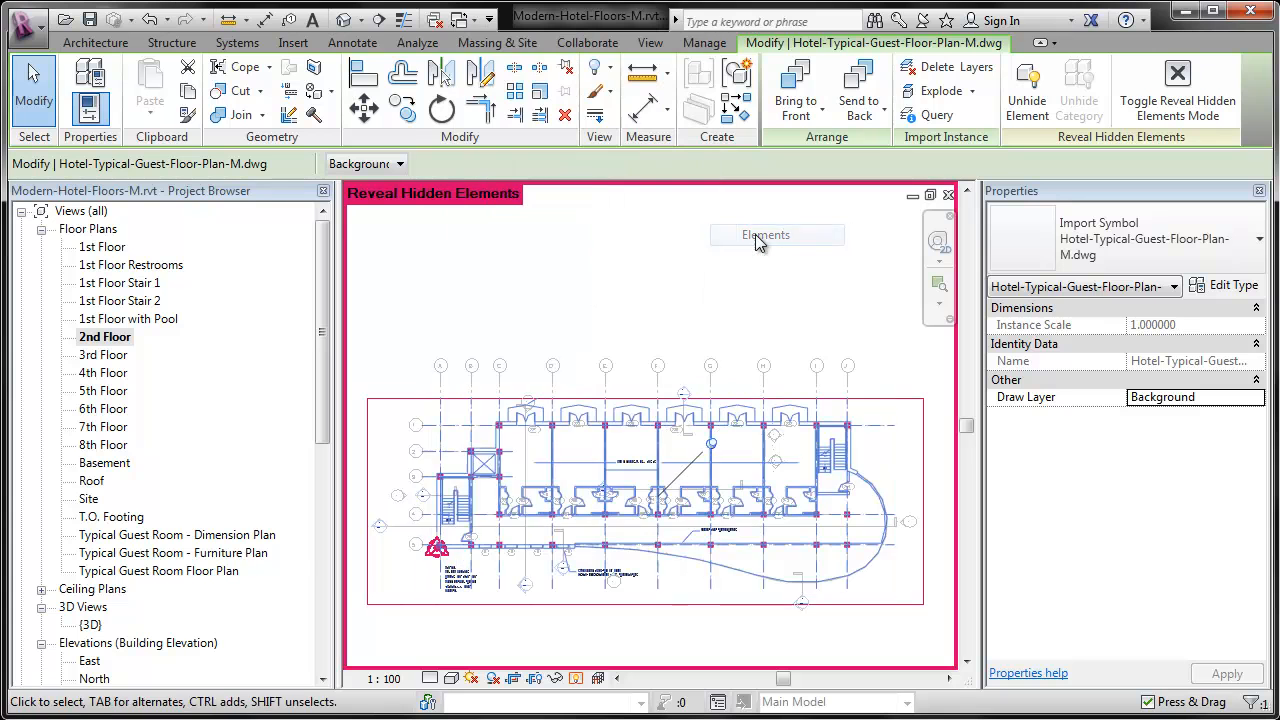
click(598, 678)
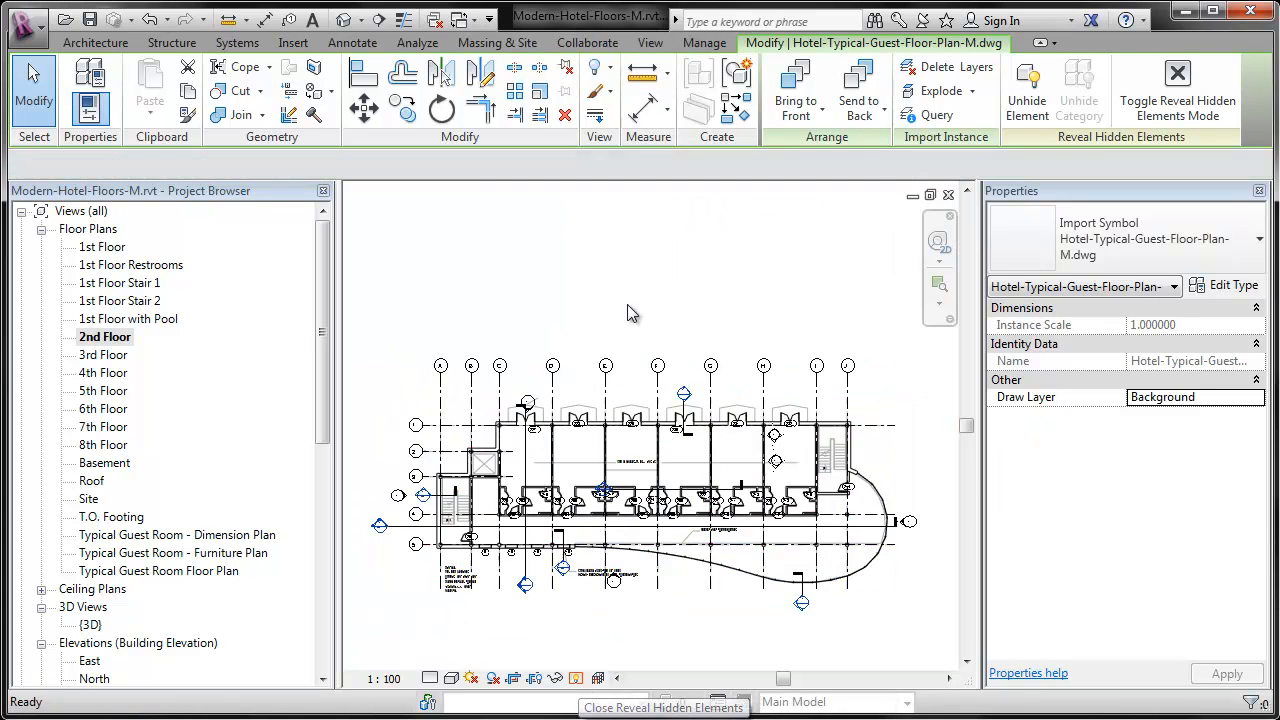
click(627, 313)
Step: Temporarily hide the categories of grids, door tags and section marks in the 2nd Floor plan
scroll(808, 414, up, 5)
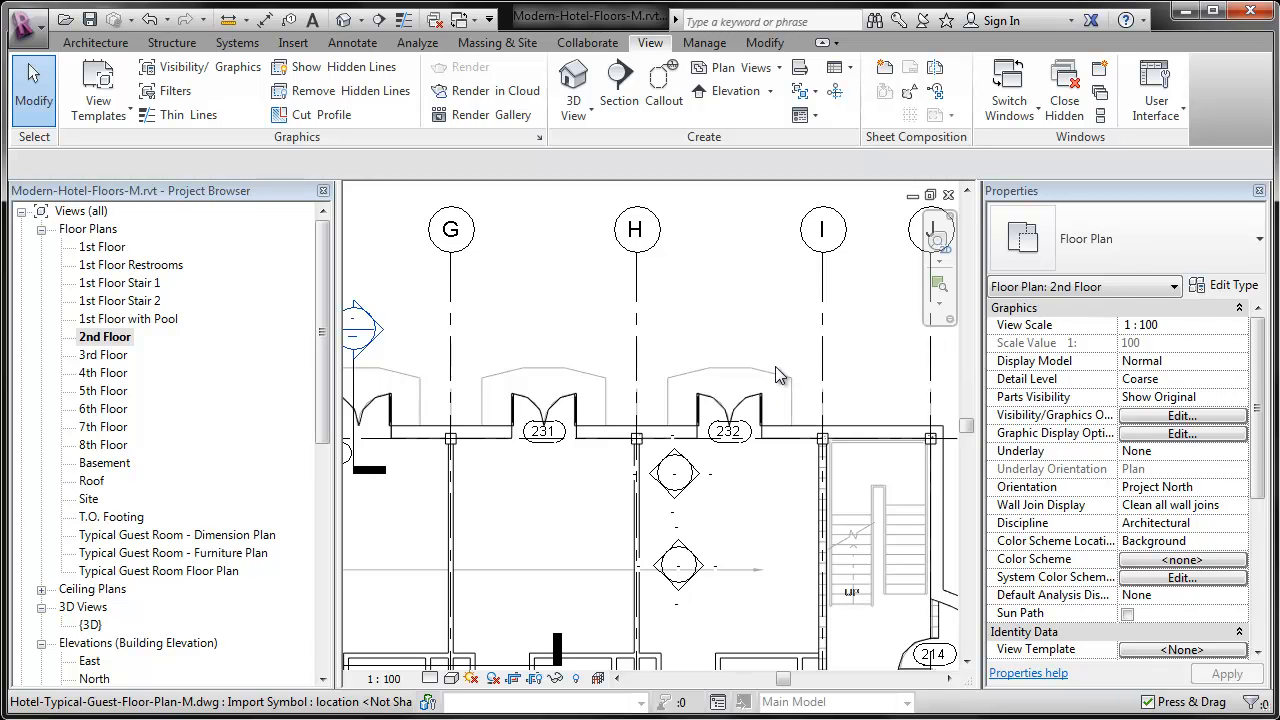
scroll(775, 370, down, 4)
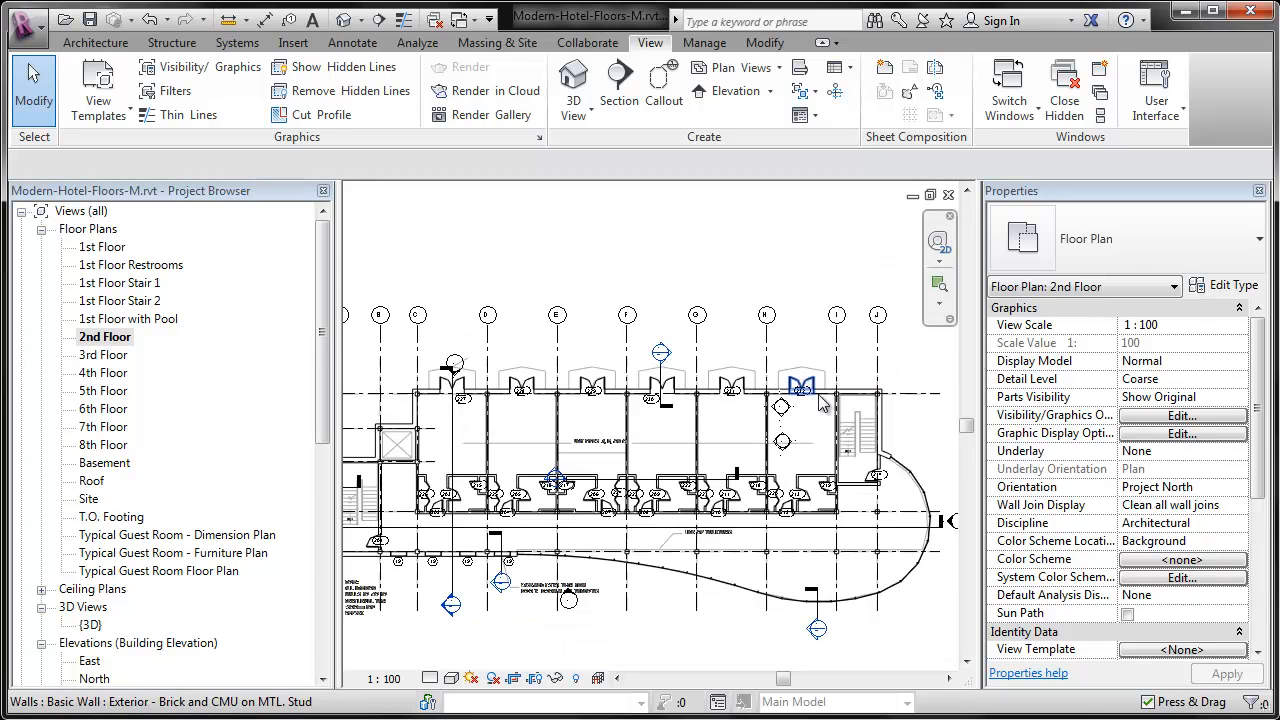
click(698, 348)
scroll(686, 345, up, 4)
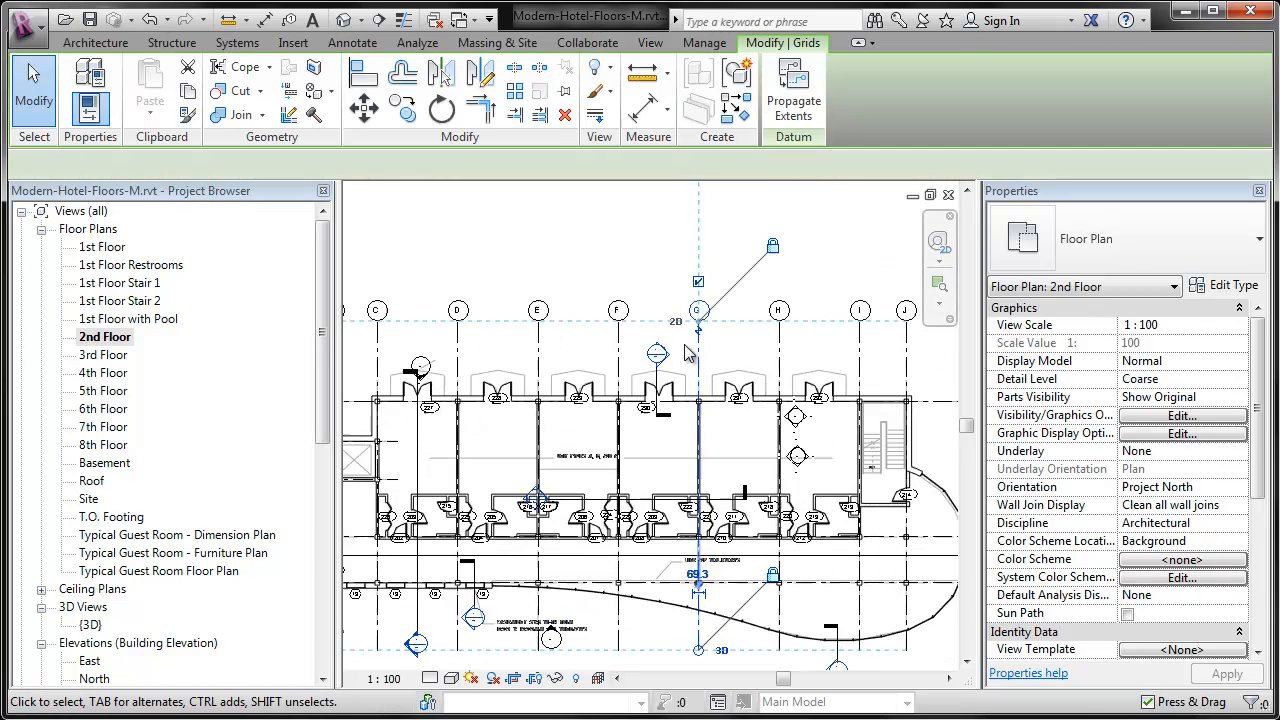
ctrl+click(627, 407)
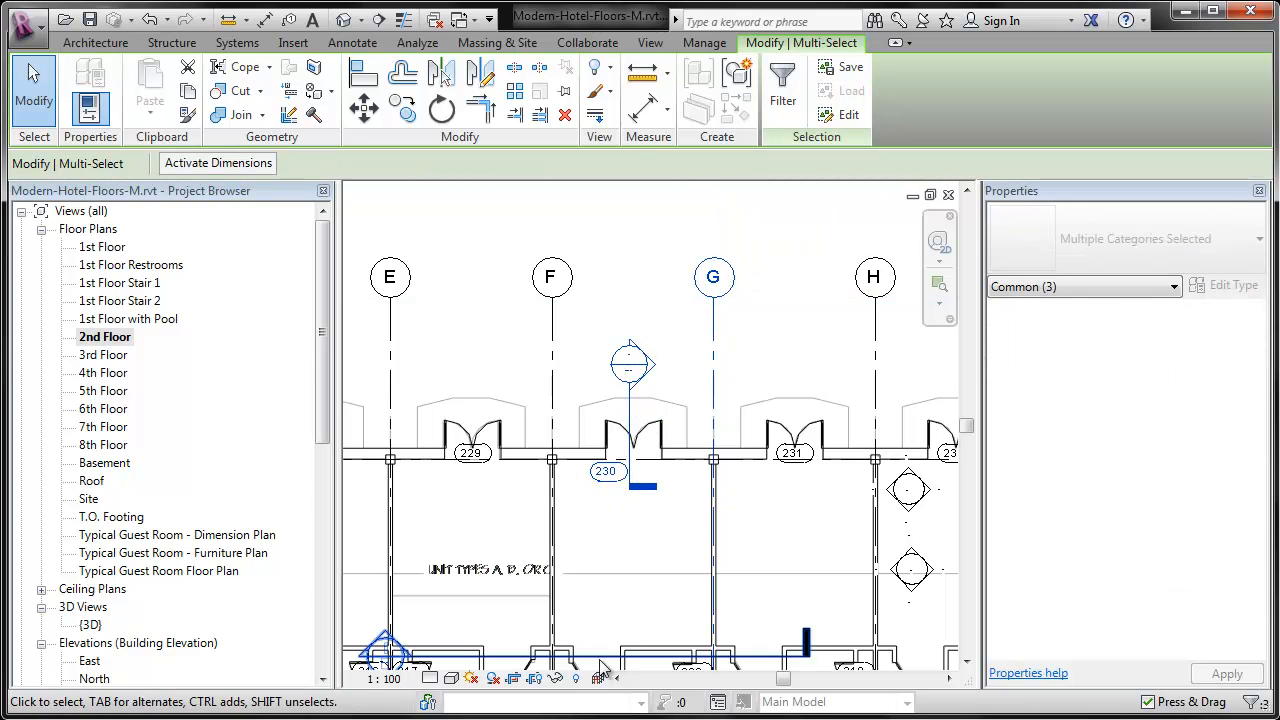
click(563, 683)
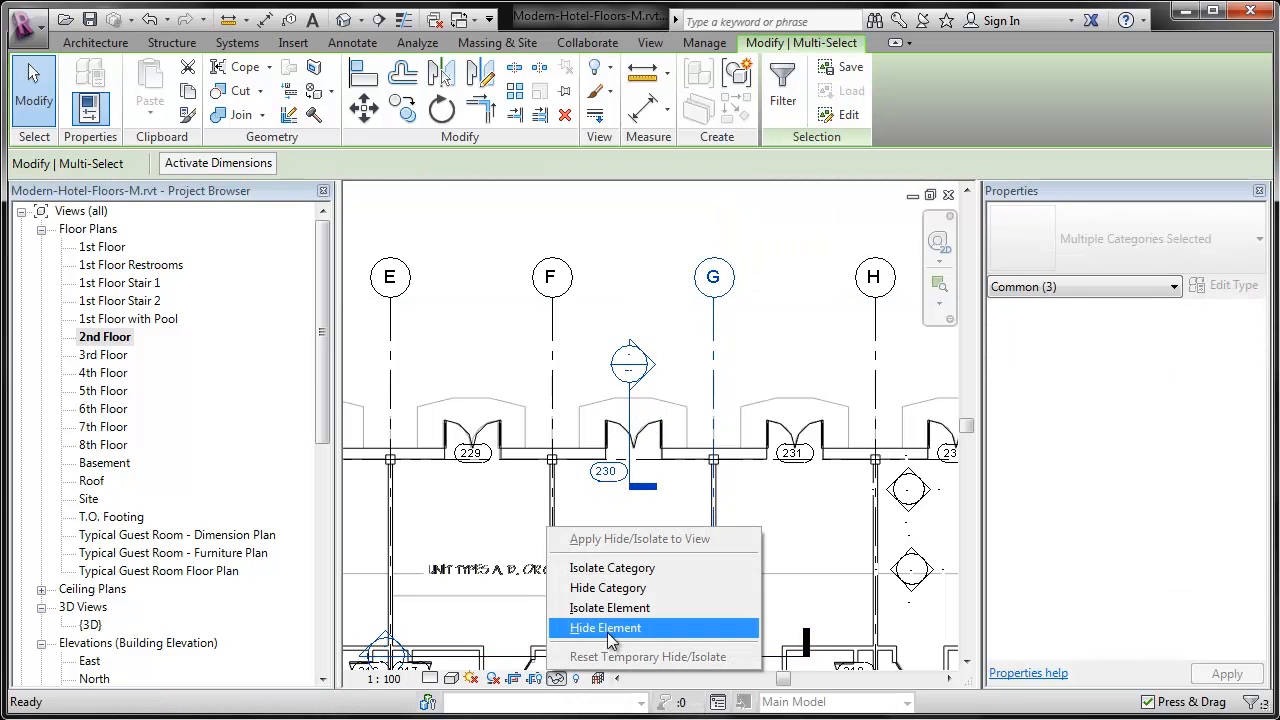
click(612, 588)
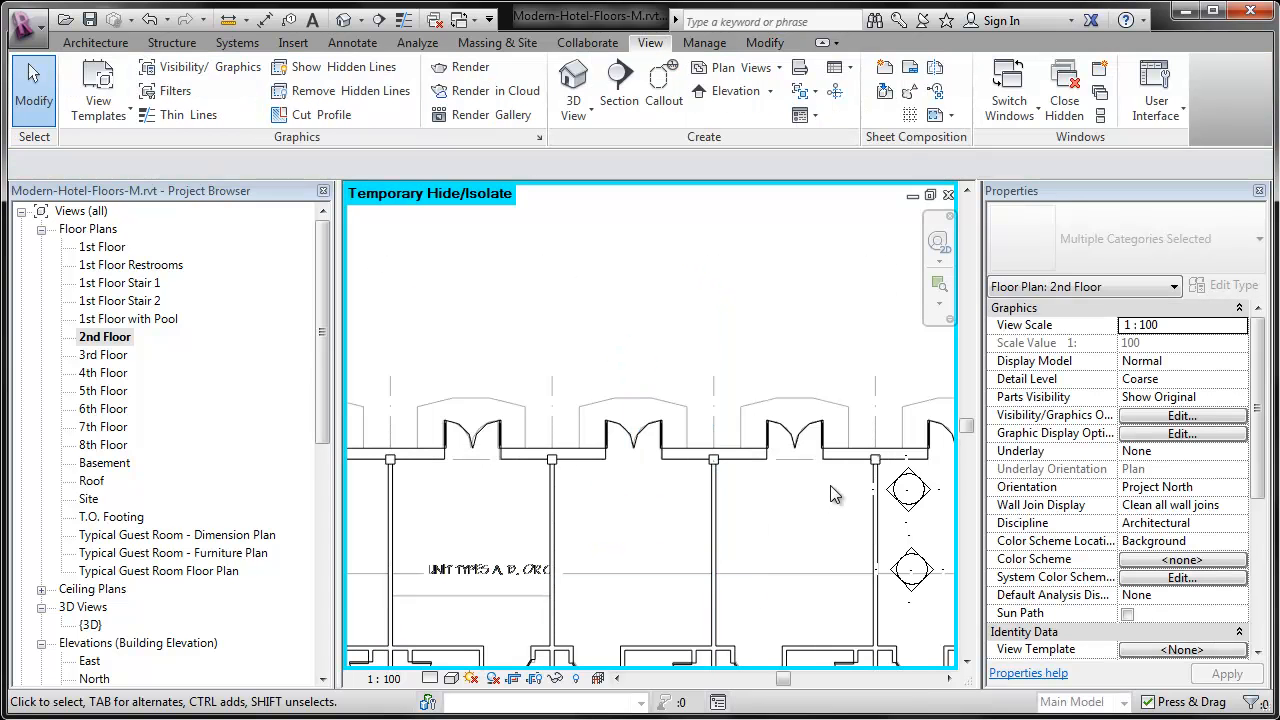
scroll(805, 388, down, 3)
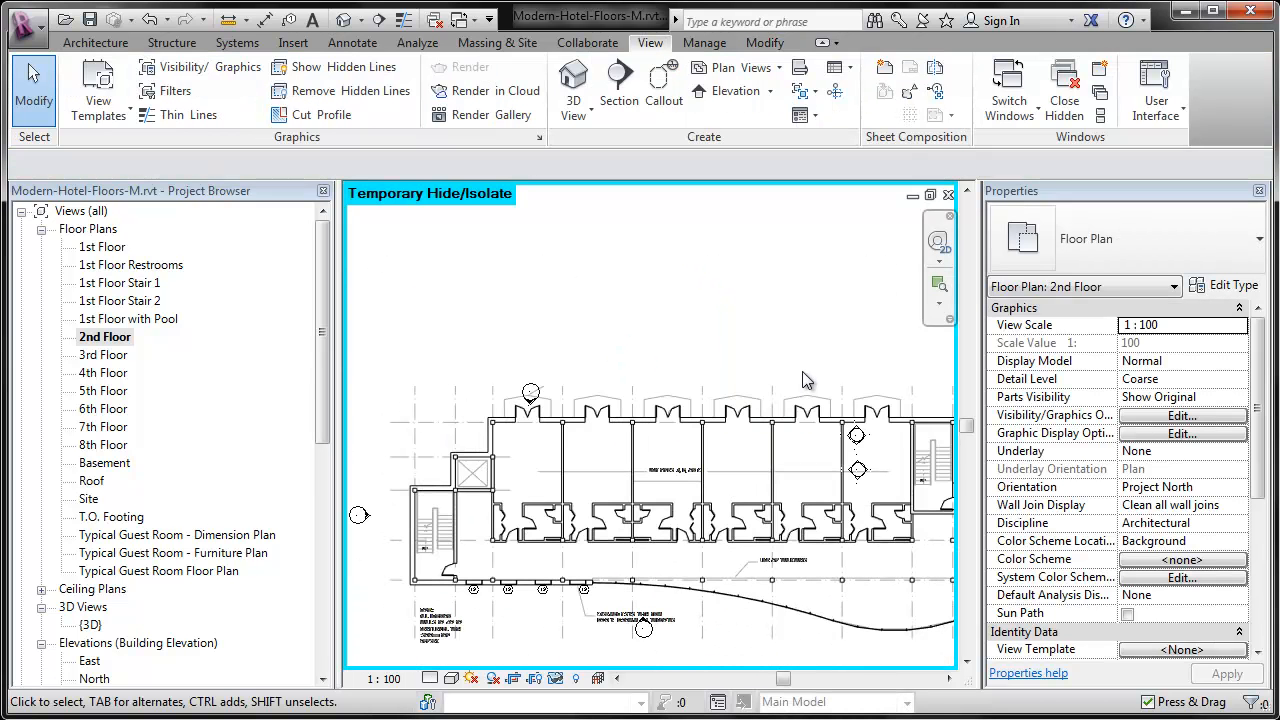
scroll(556, 340, down, 1)
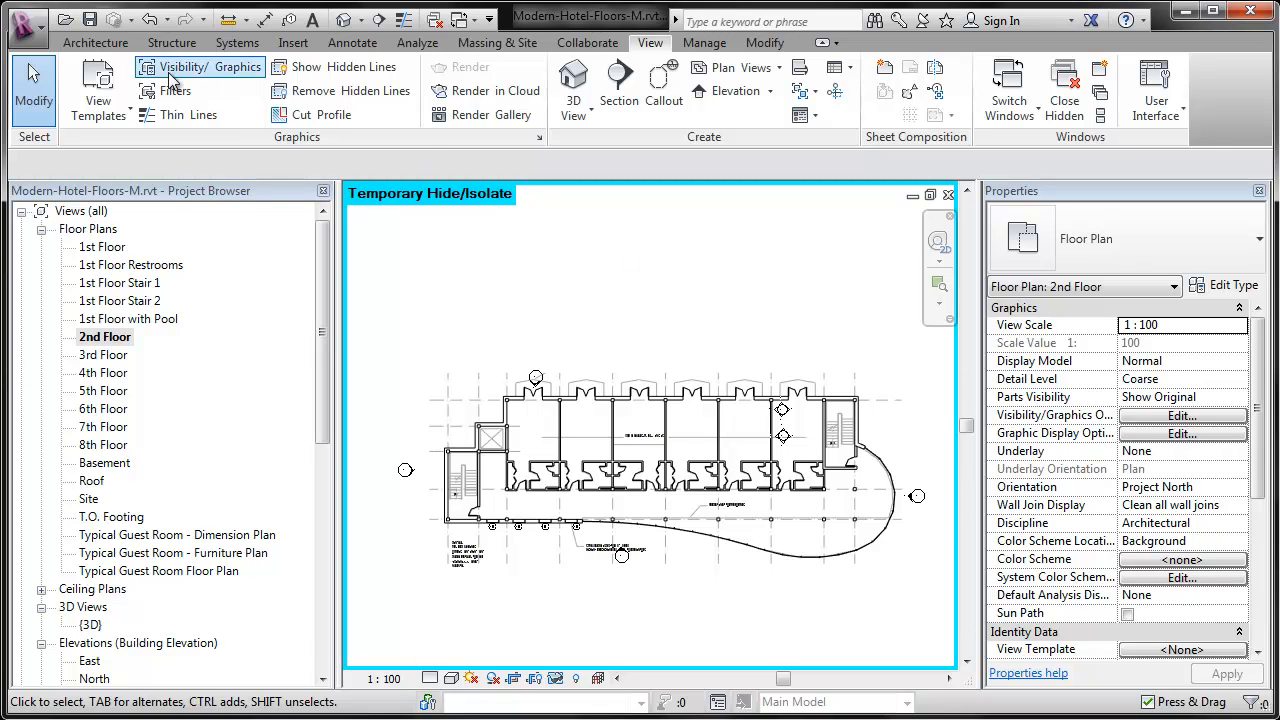
Step: Start a floor on the 2nd Floor with Pick Walls for its boundary, and raise the plan's detail level to show the wall layers
click(80, 44)
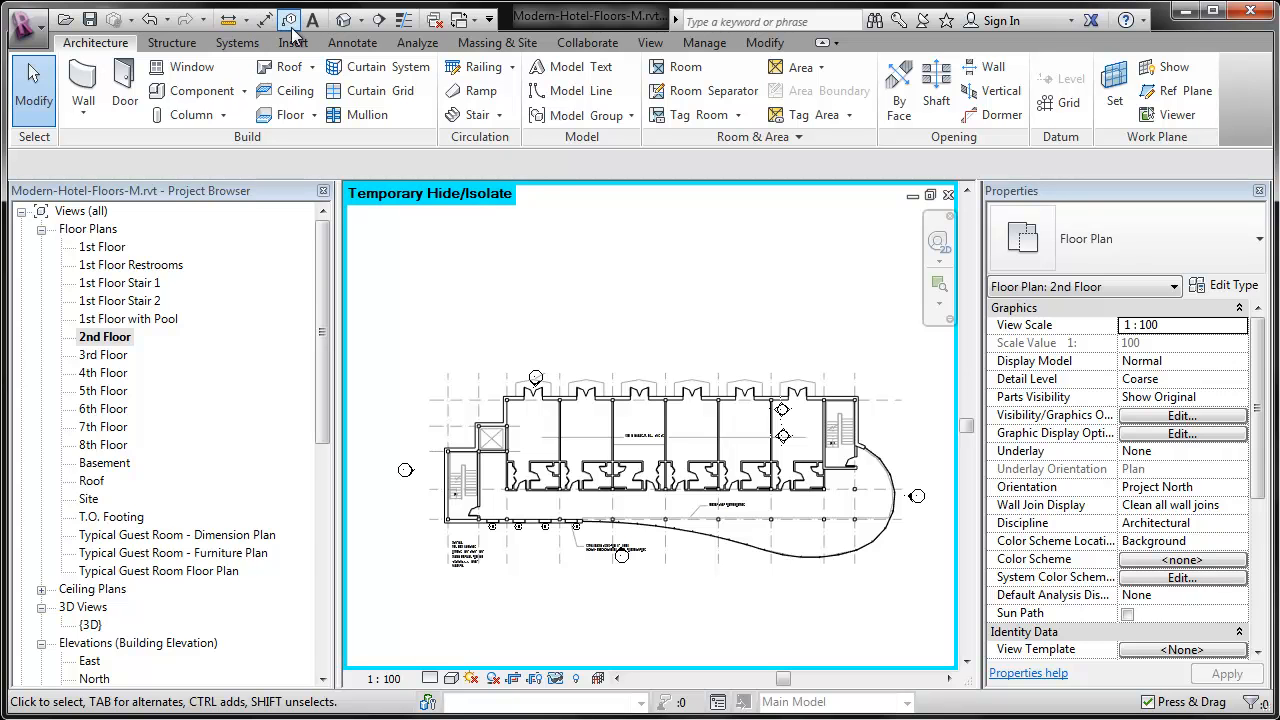
click(275, 110)
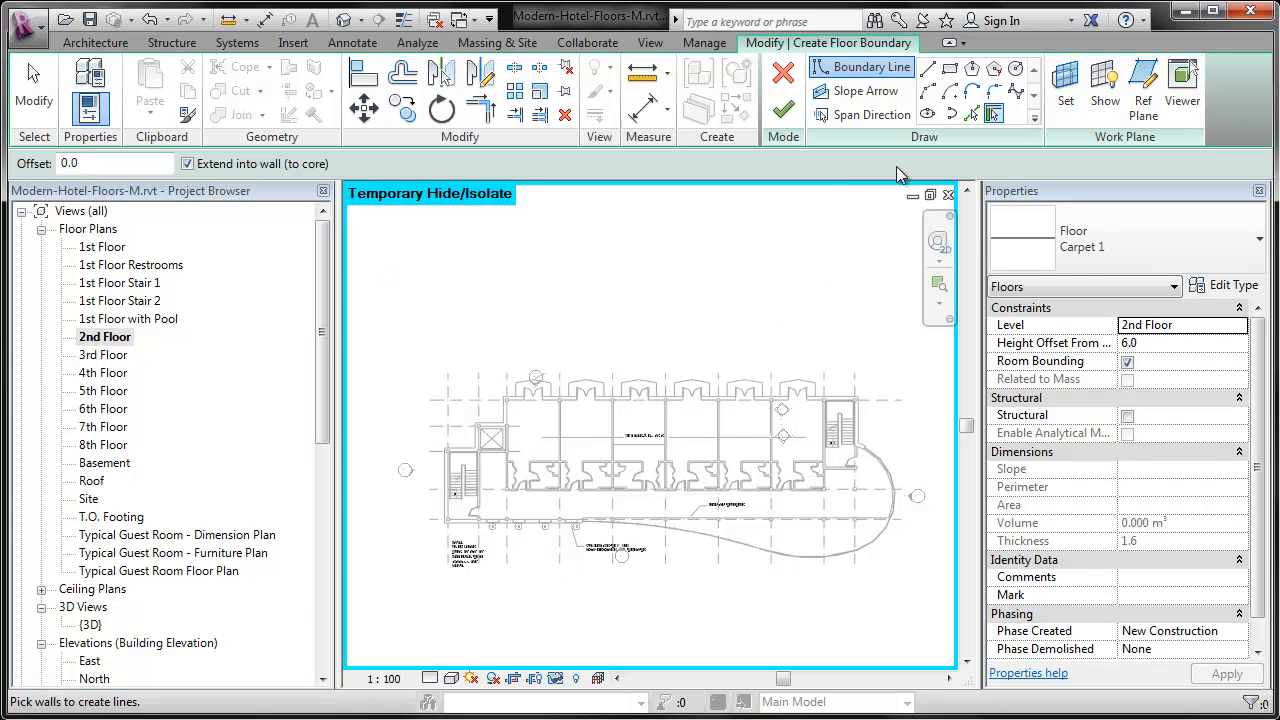
click(862, 67)
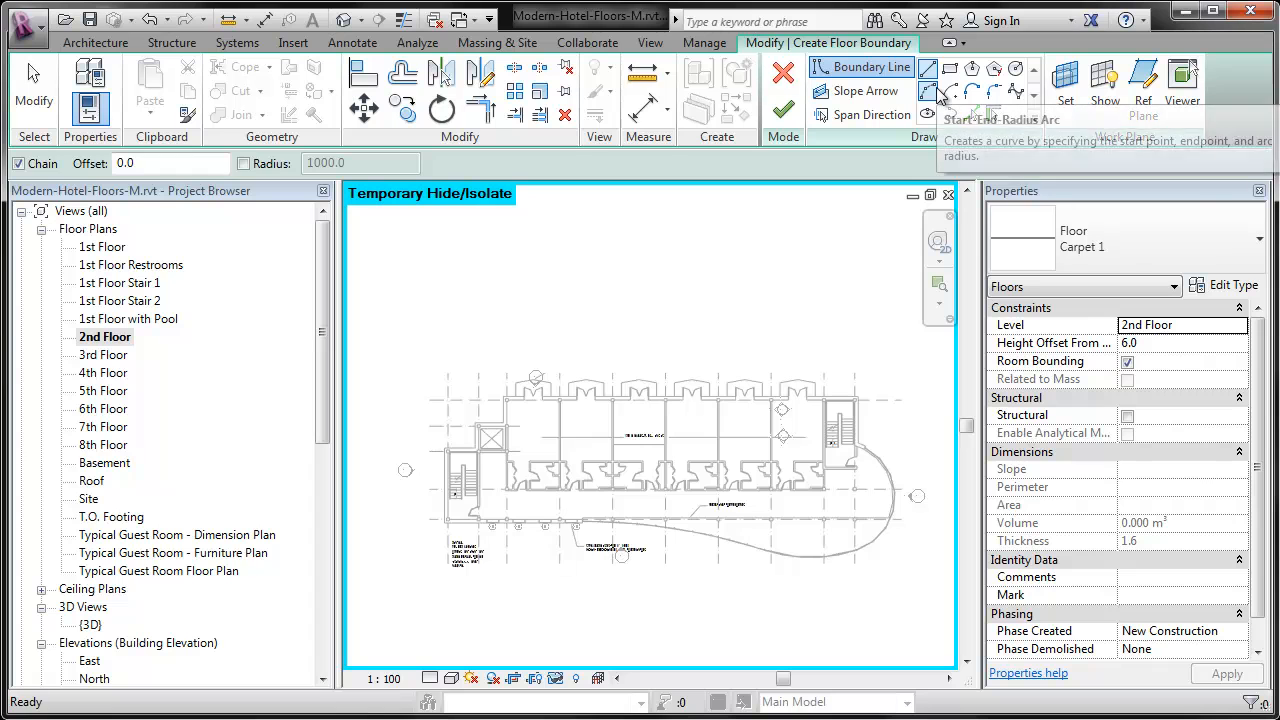
click(993, 115)
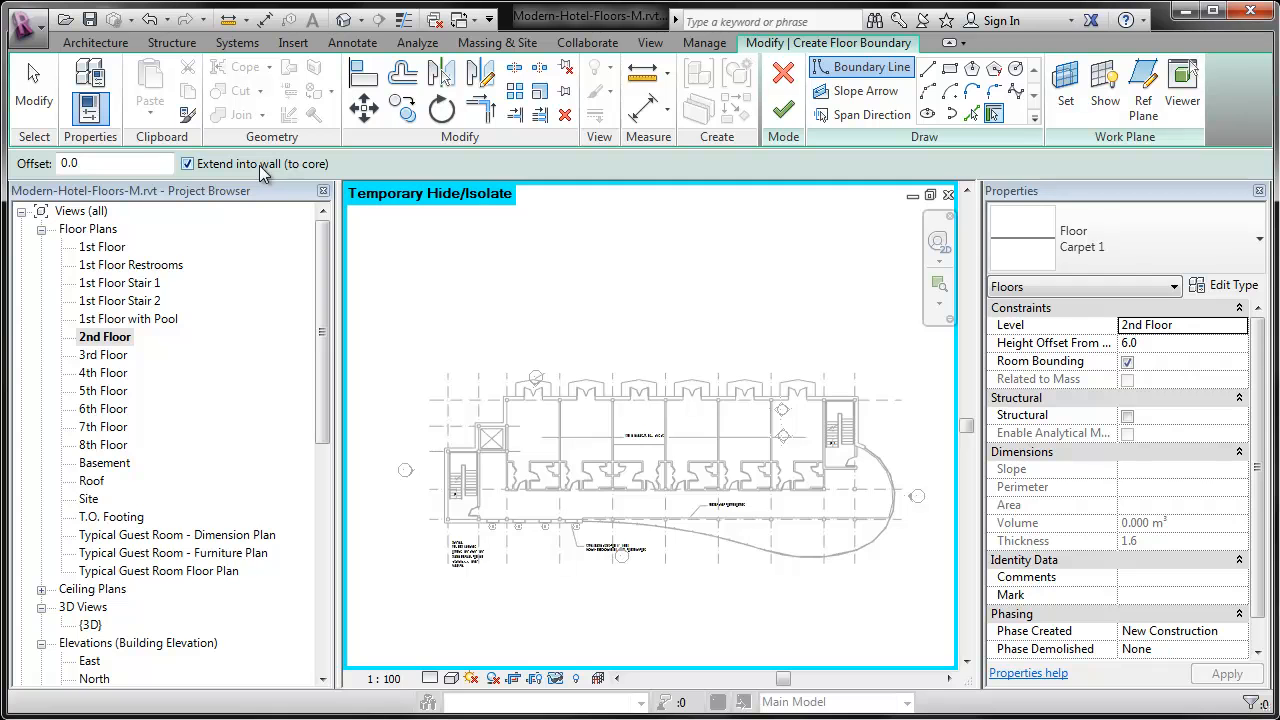
scroll(447, 500, up, 10)
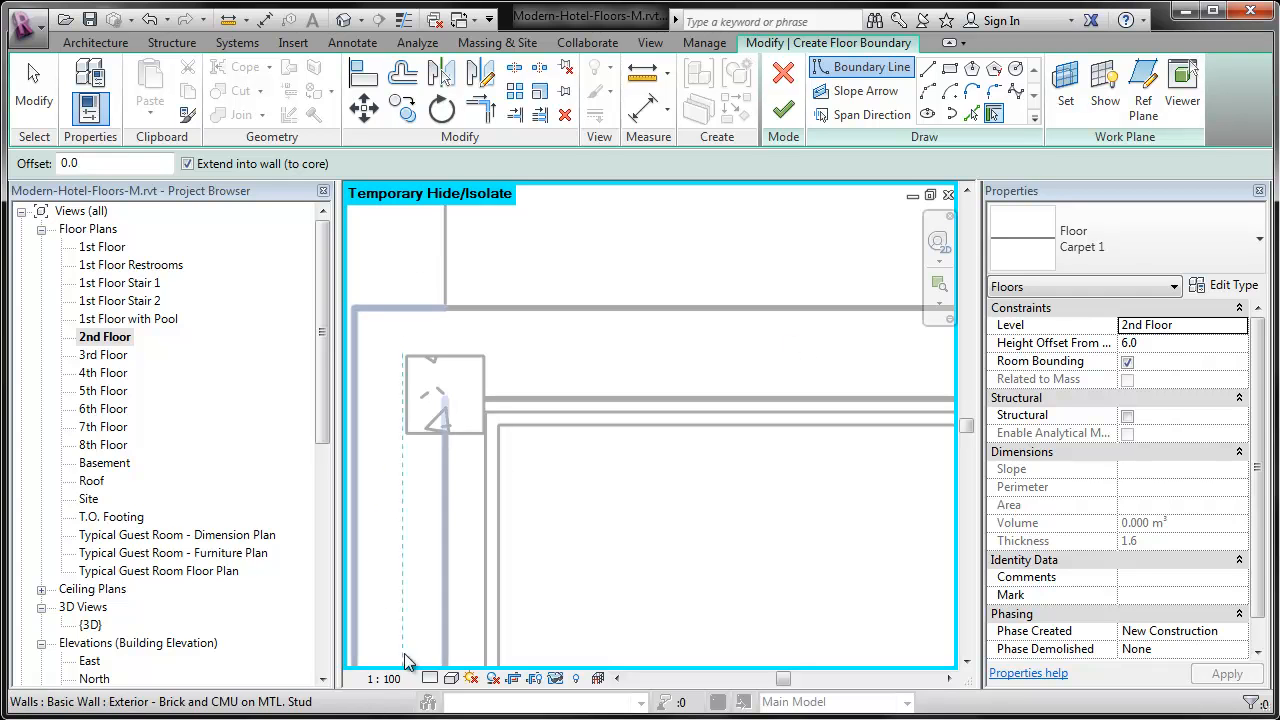
click(451, 678)
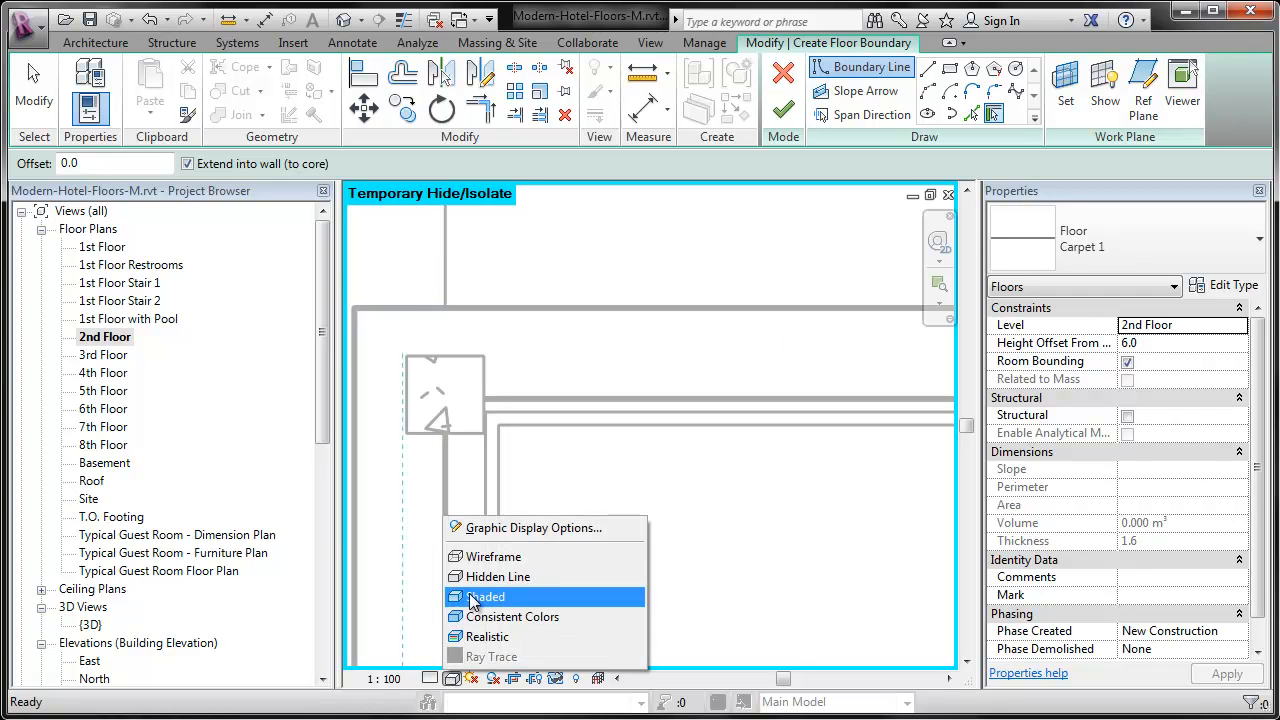
click(430, 678)
click(455, 634)
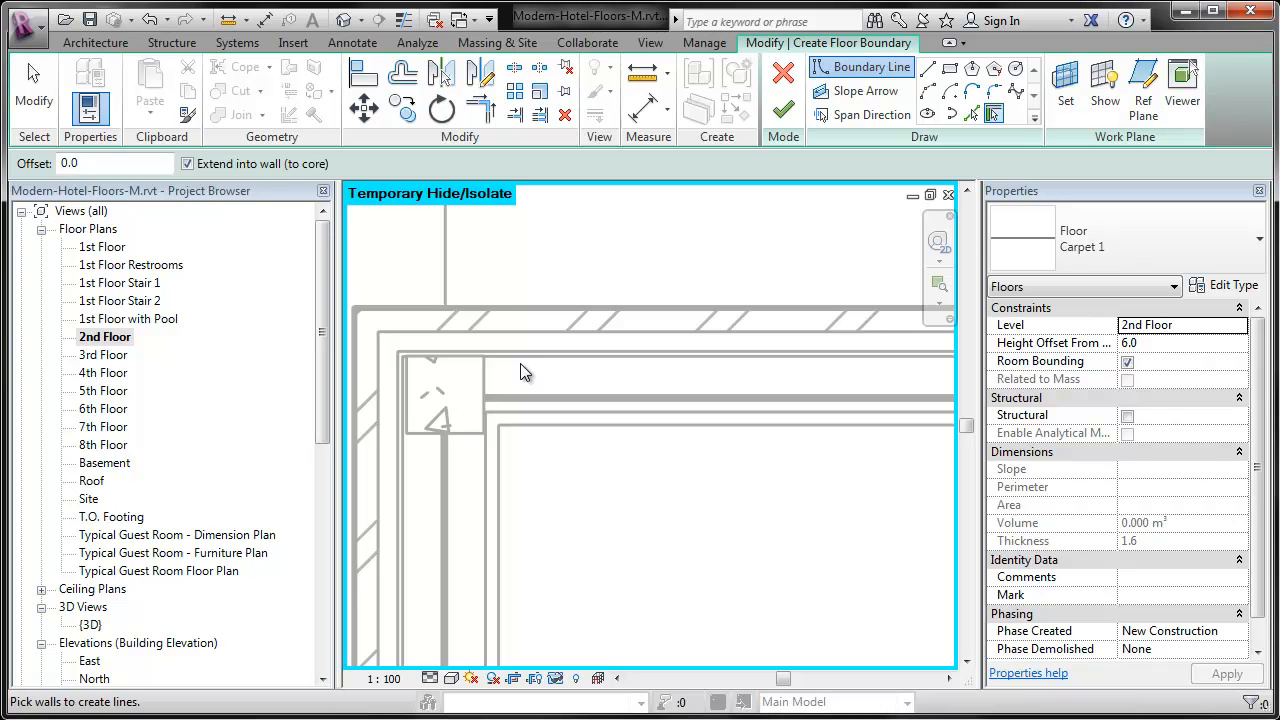
Step: Pick the outer walls of the left stair and elevator shaft and the long upper guest-room wall as floor boundary lines
click(401, 486)
click(599, 357)
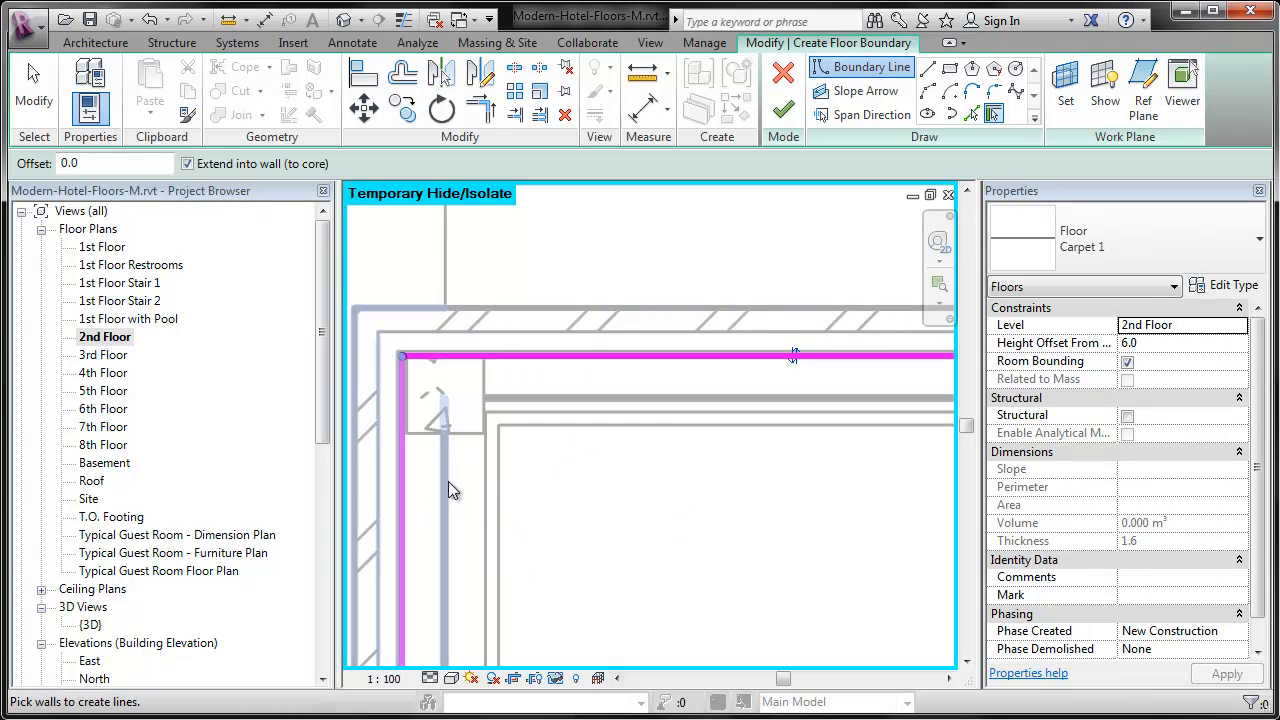
scroll(448, 481, down, 3)
click(638, 300)
click(723, 227)
middle_drag(811, 294, 571, 564)
click(629, 390)
click(735, 268)
middle_drag(834, 354, 552, 314)
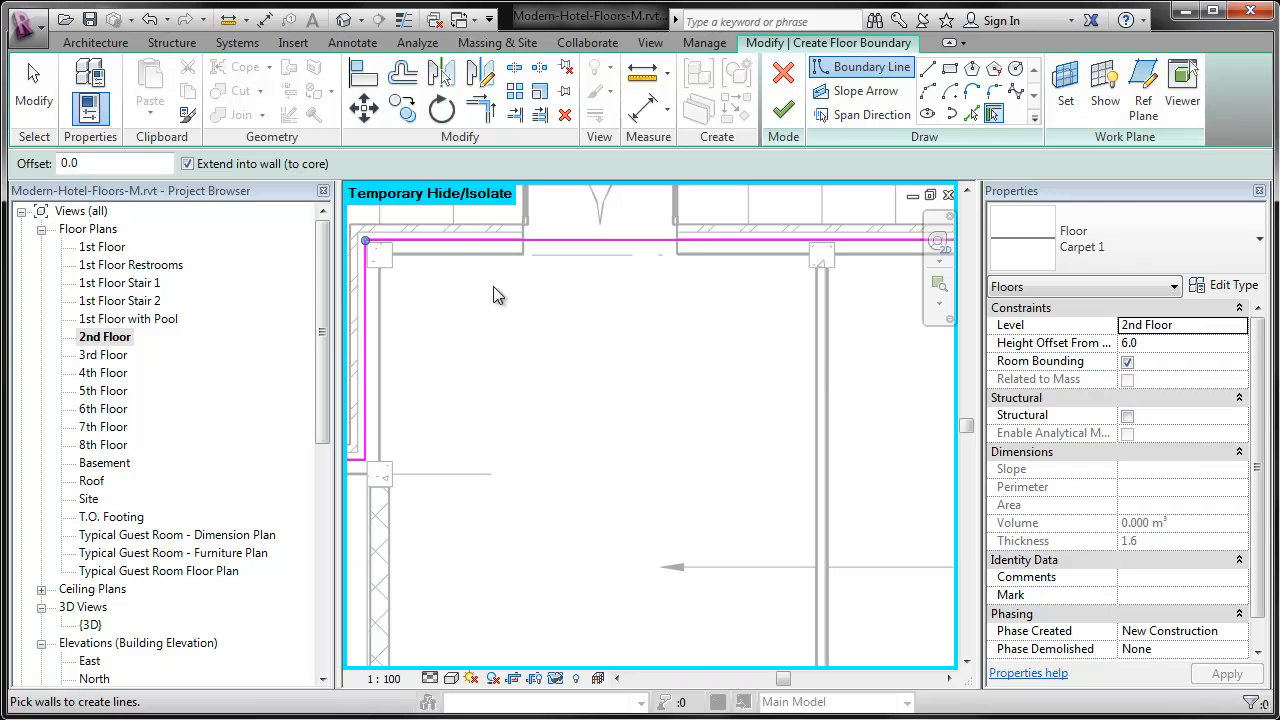
Step: Add the right stair's outer wall and the straight lower wall by the left stair to the floor boundary
scroll(493, 286, down, 5)
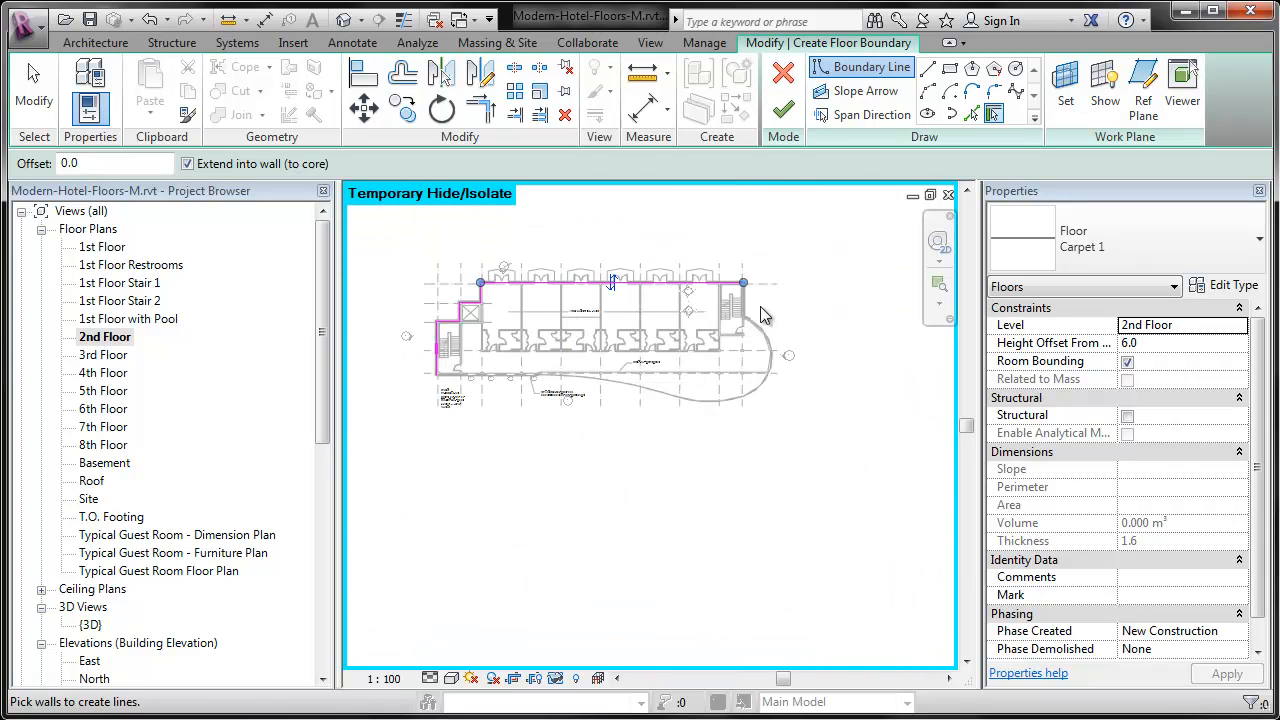
scroll(760, 316, up, 5)
click(684, 350)
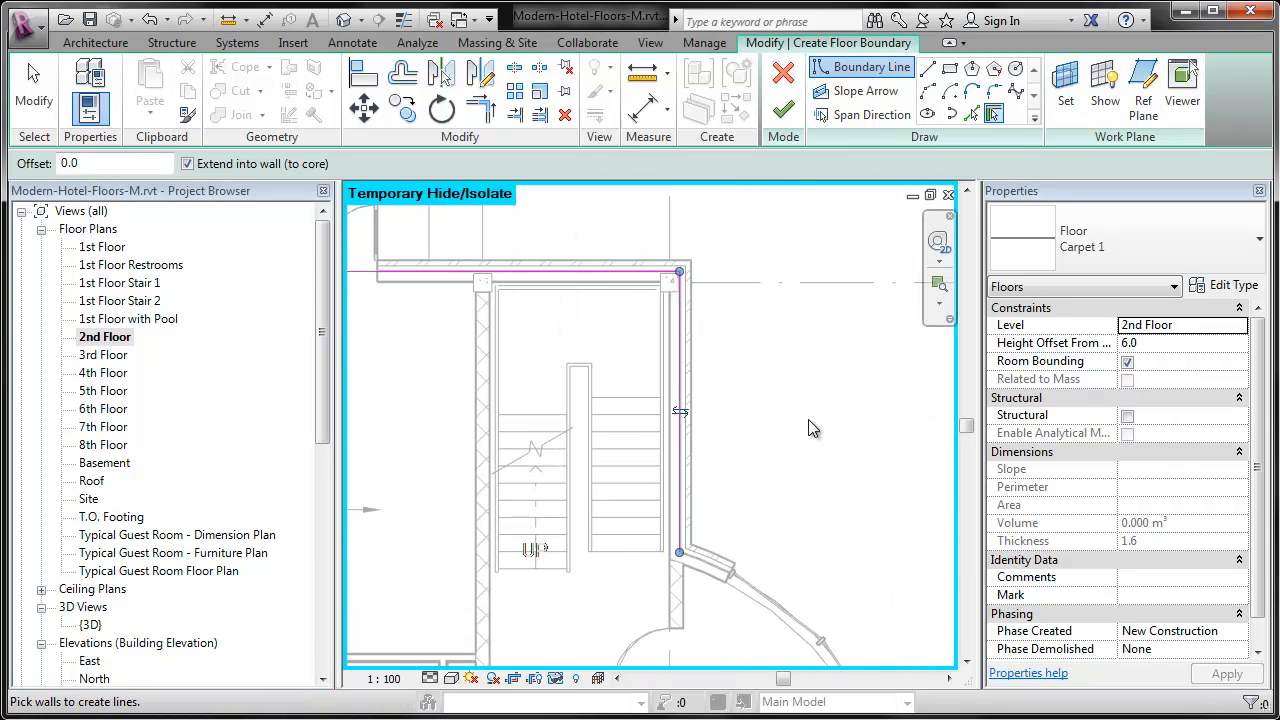
scroll(760, 628, up, 5)
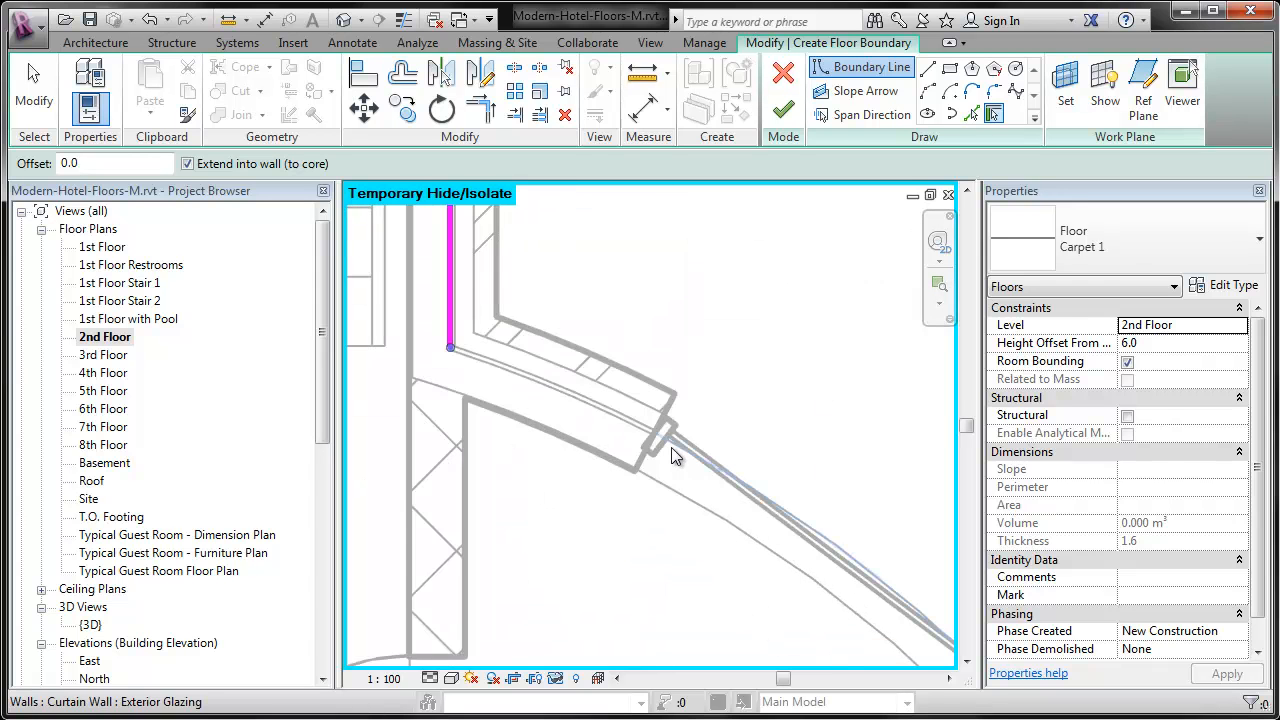
scroll(797, 378, down, 6)
scroll(588, 413, up, 6)
click(776, 320)
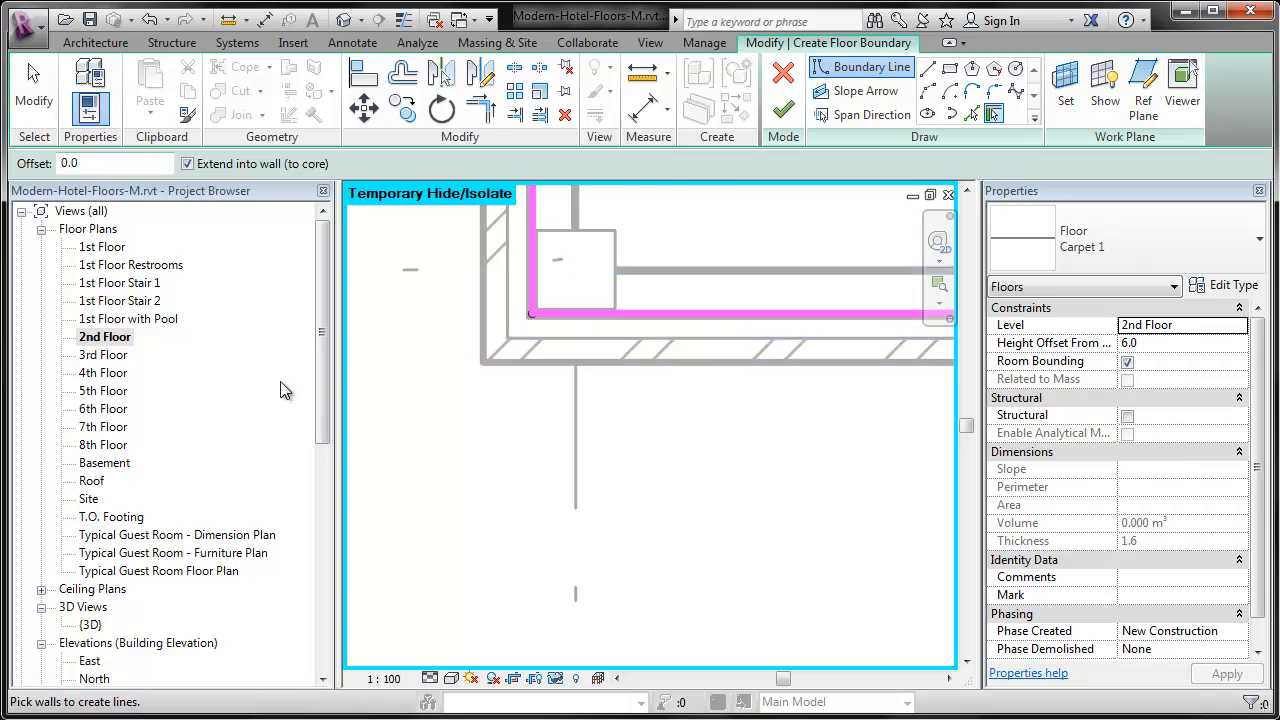
Step: Add the short curved brick wall beside the right stair, its end edge and the DWG's curved line to the boundary
scroll(492, 383, down, 6)
scroll(491, 383, up, 8)
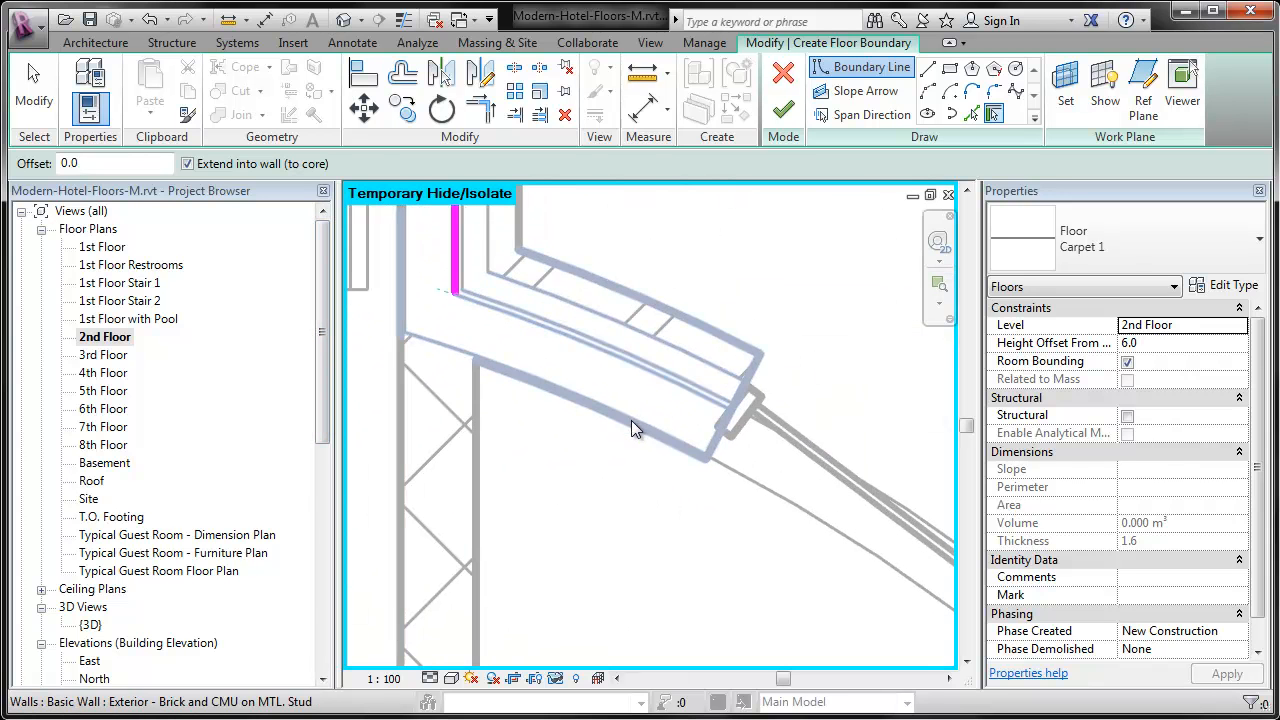
click(631, 420)
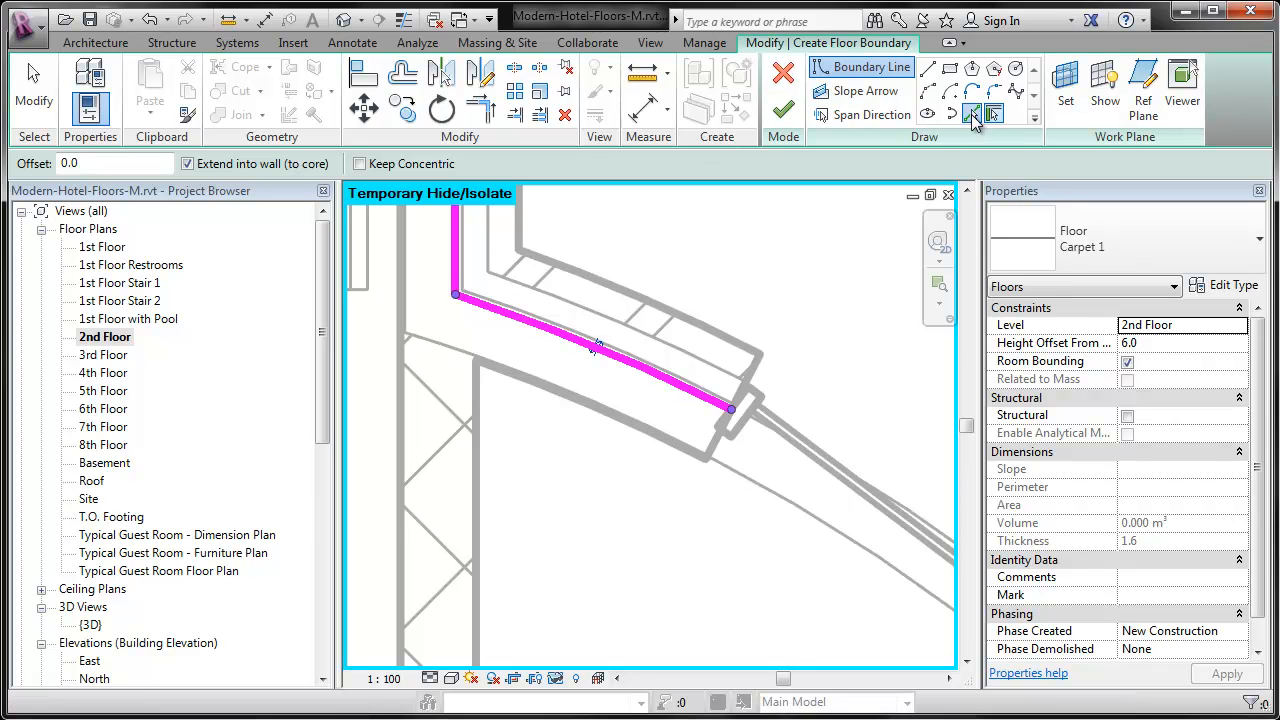
click(973, 114)
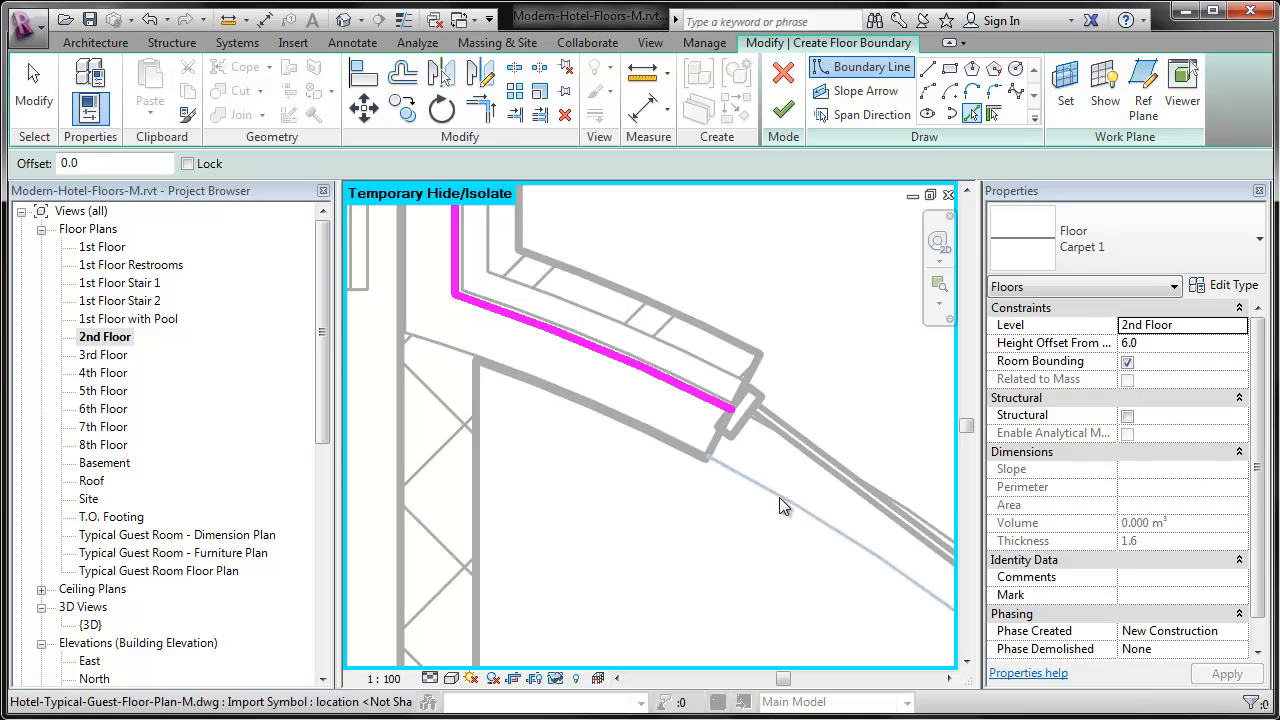
click(779, 497)
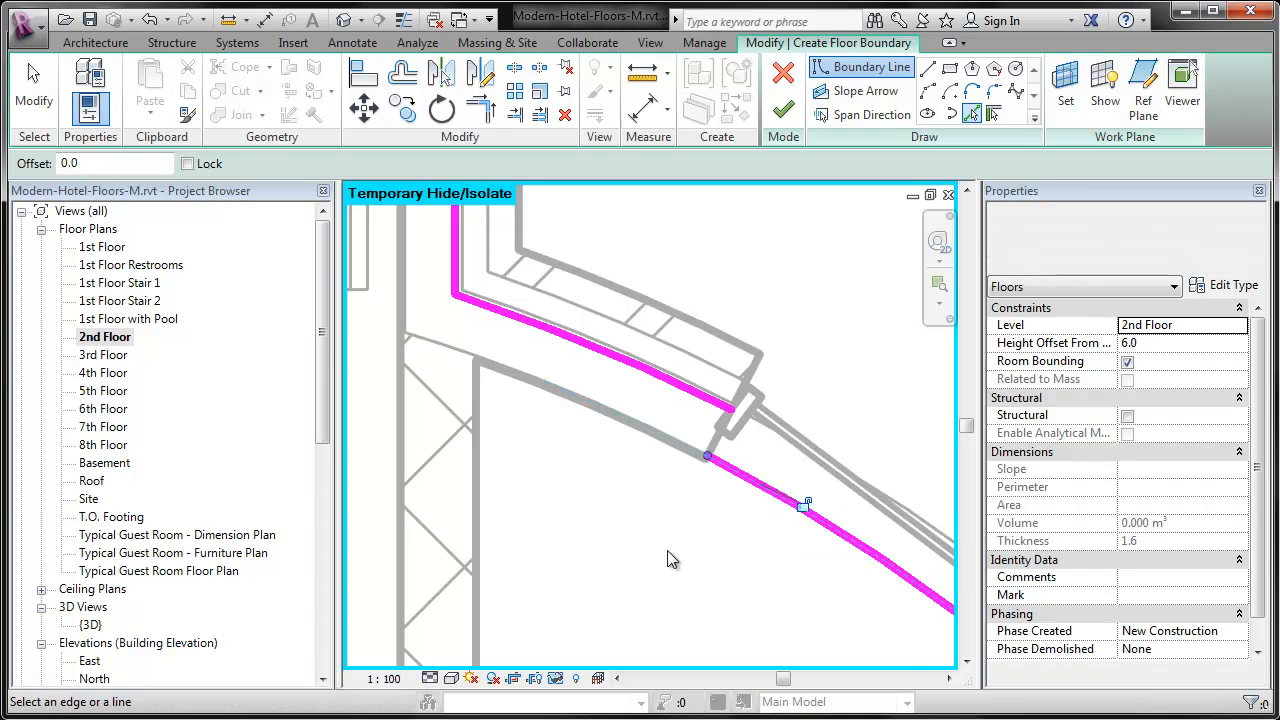
click(714, 442)
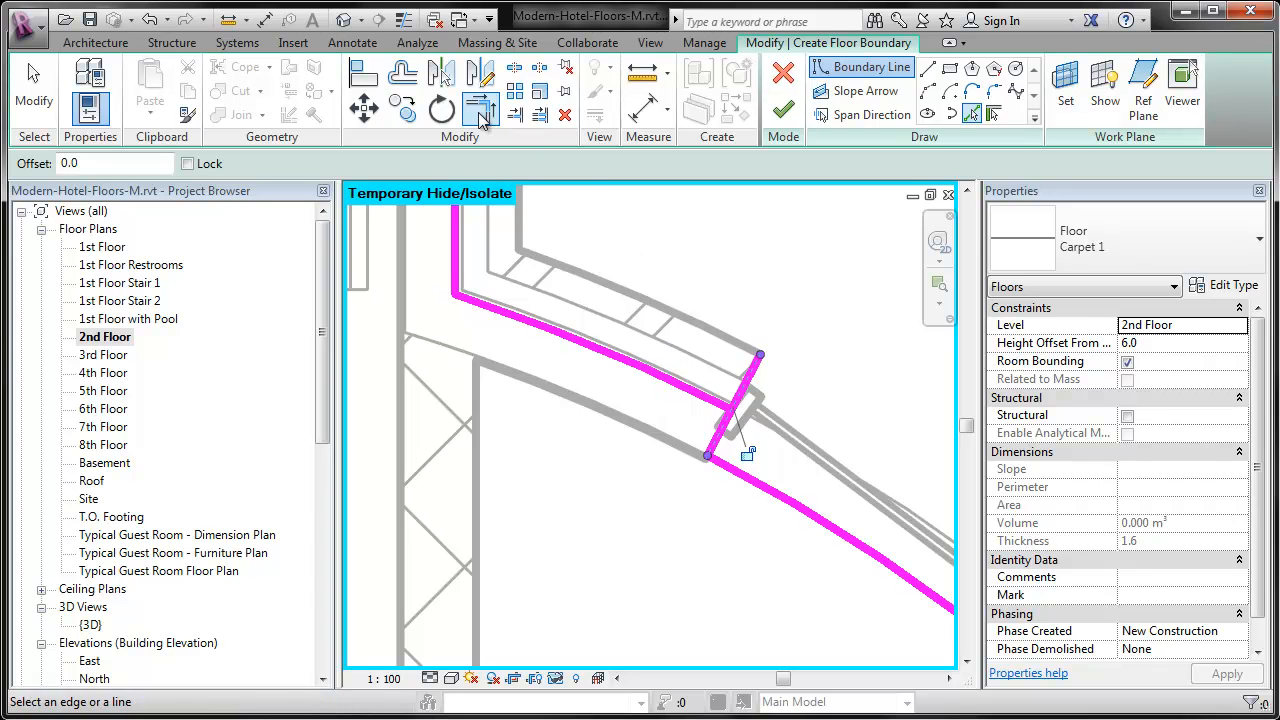
Step: Trim the short wall's boundary line and its end-edge line into a corner
click(481, 113)
click(710, 397)
click(720, 432)
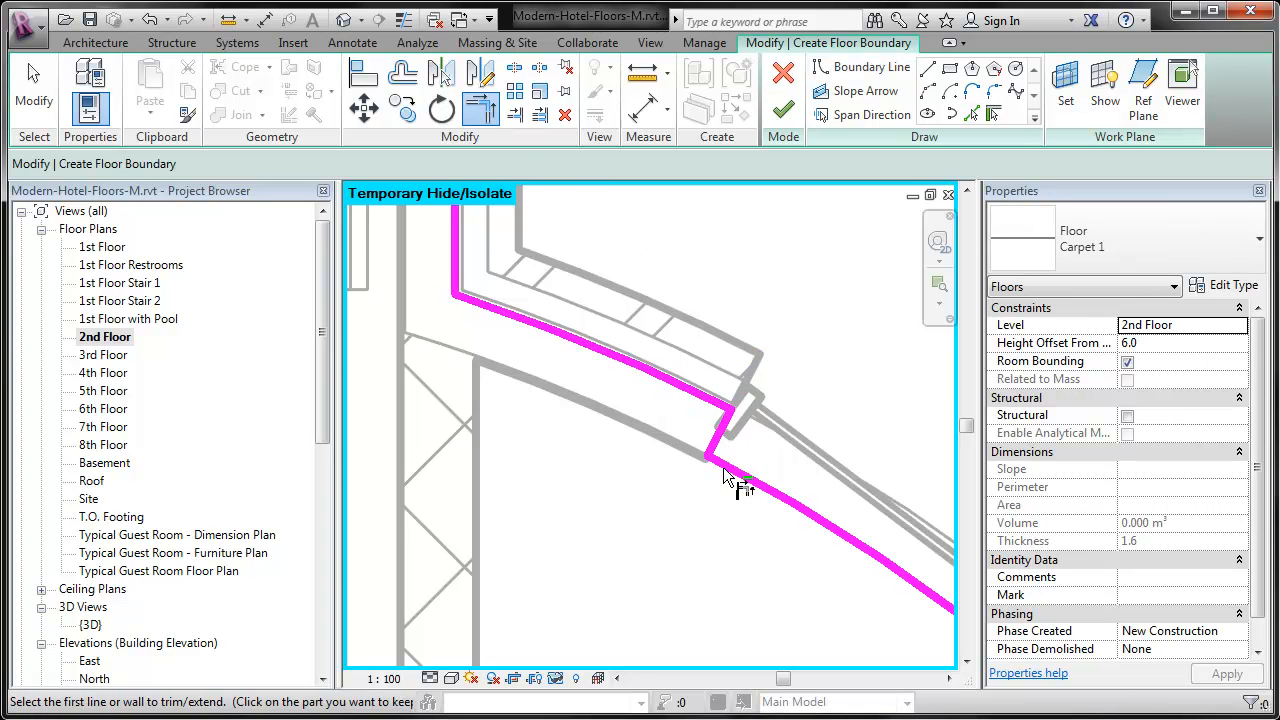
Step: Add the DWG's long straight line of building along the corridor to the floor boundary
click(971, 113)
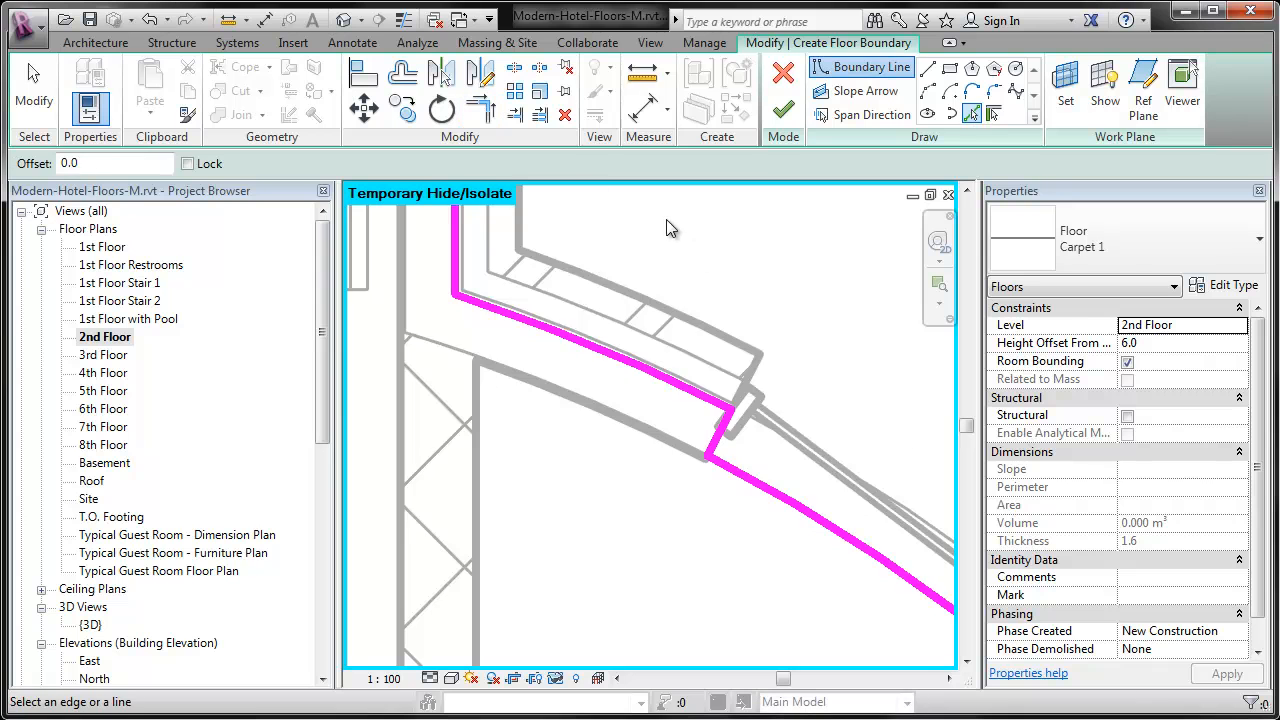
scroll(666, 219, down, 5)
scroll(785, 495, up, 4)
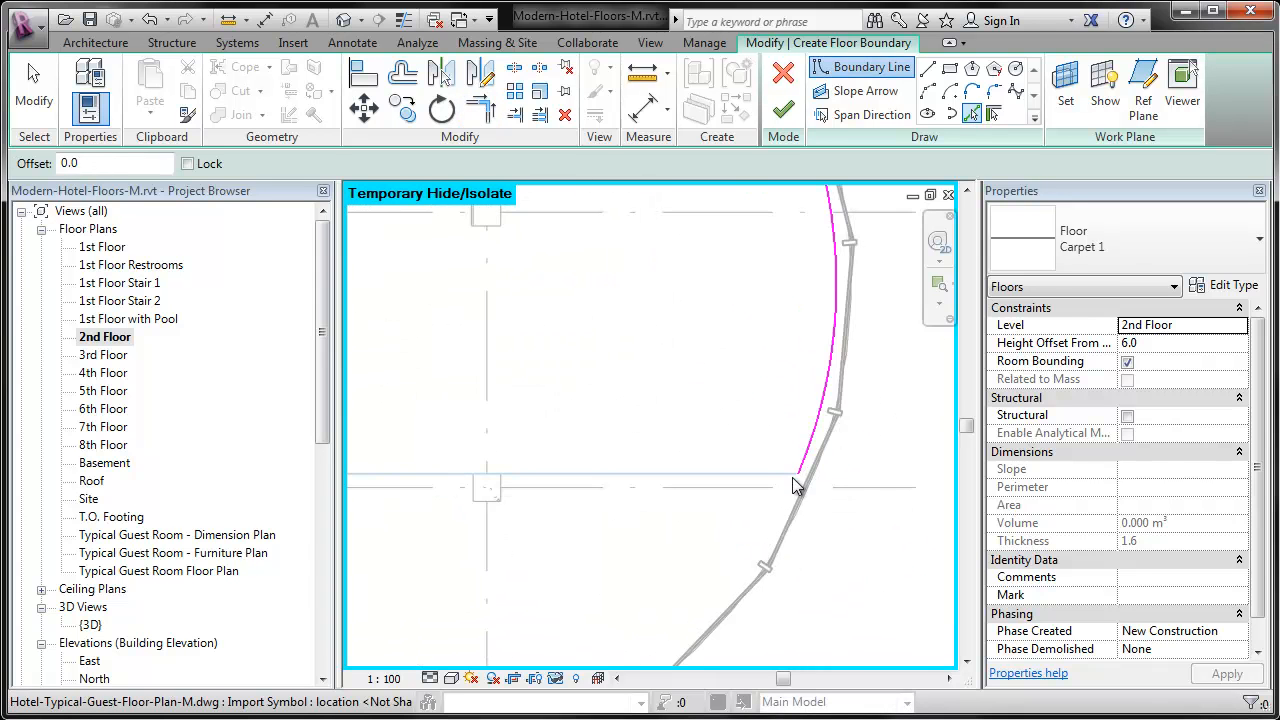
scroll(771, 466, down, 4)
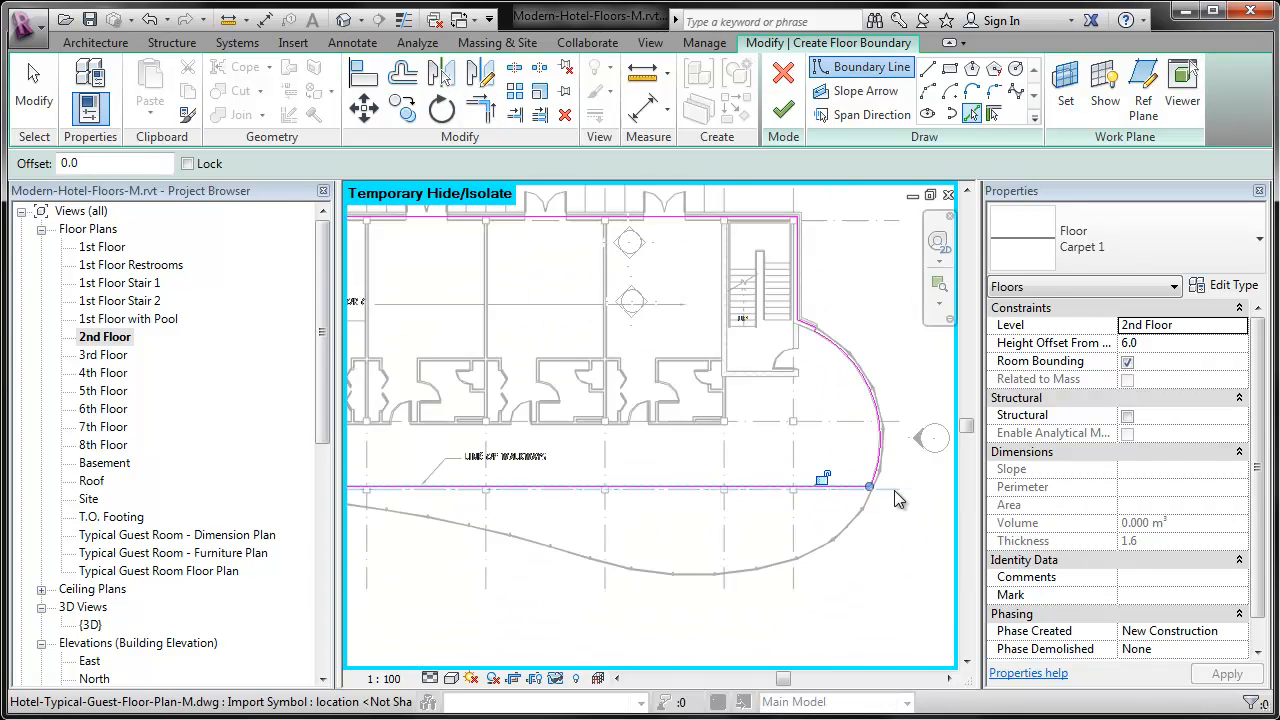
Step: Draw a short vertical boundary line joining the corridor line's left end to the end of the lower-wall line
scroll(342, 490, up, 4)
scroll(345, 492, up, 1)
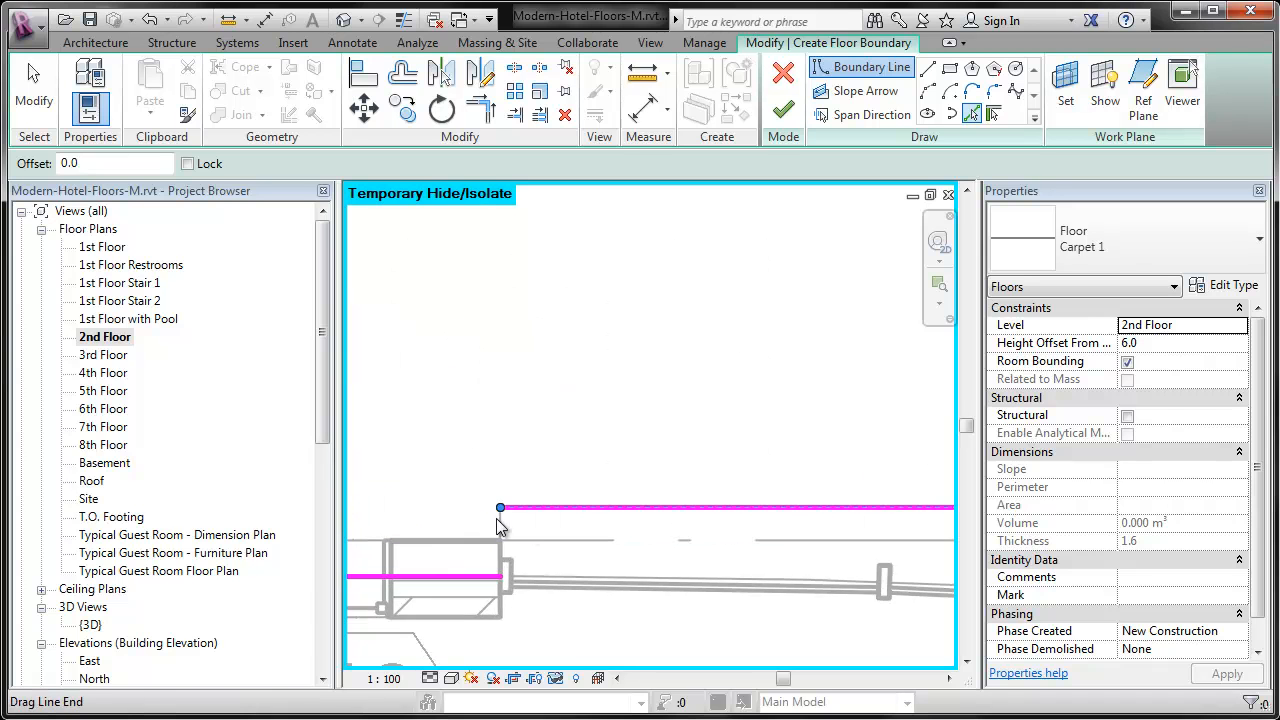
click(495, 546)
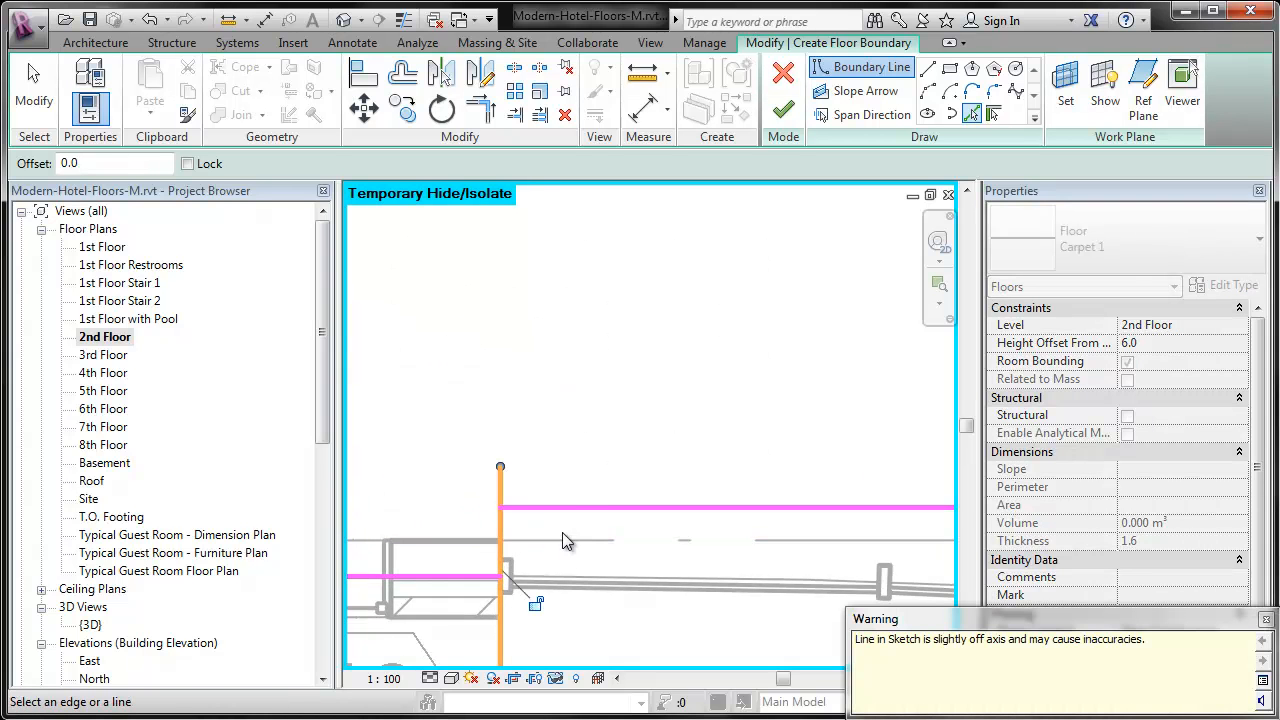
key(ctrl+z)
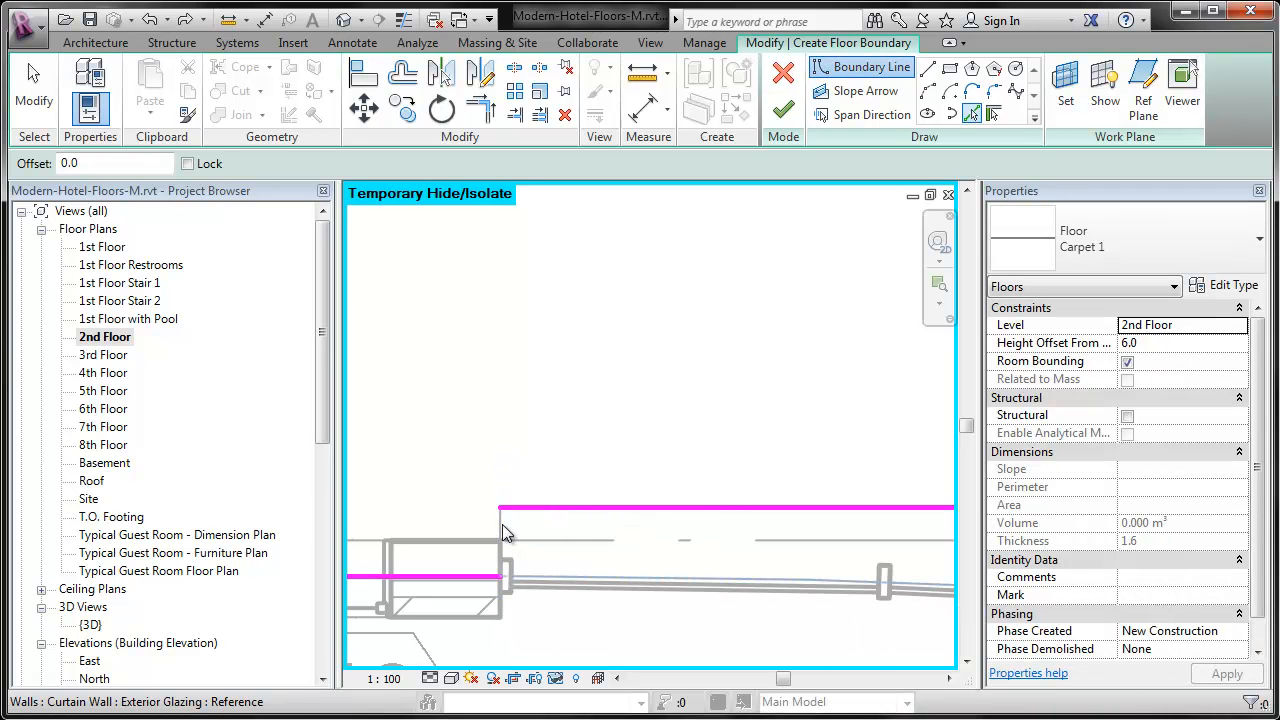
key(Escape)
click(845, 70)
click(499, 509)
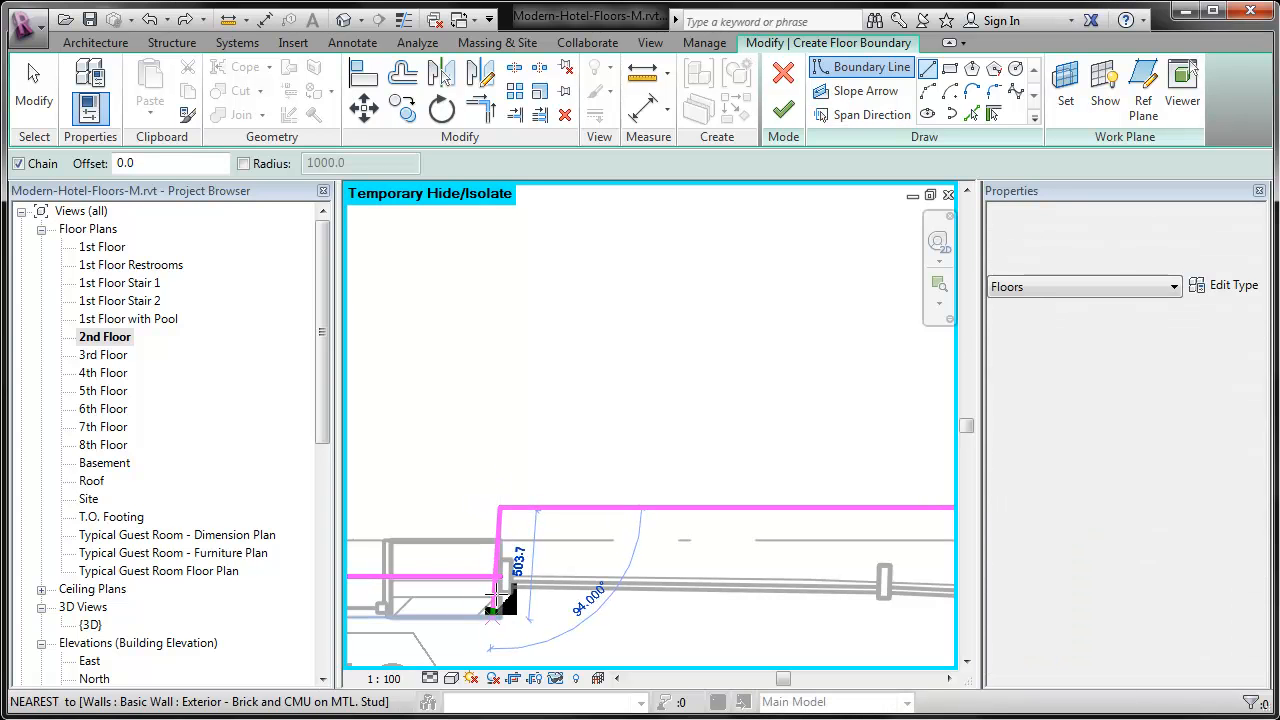
click(500, 577)
key(Escape)
key(Escape)
Step: Select all the floor boundary lines to examine the outline around the whole building
scroll(510, 599, down, 5)
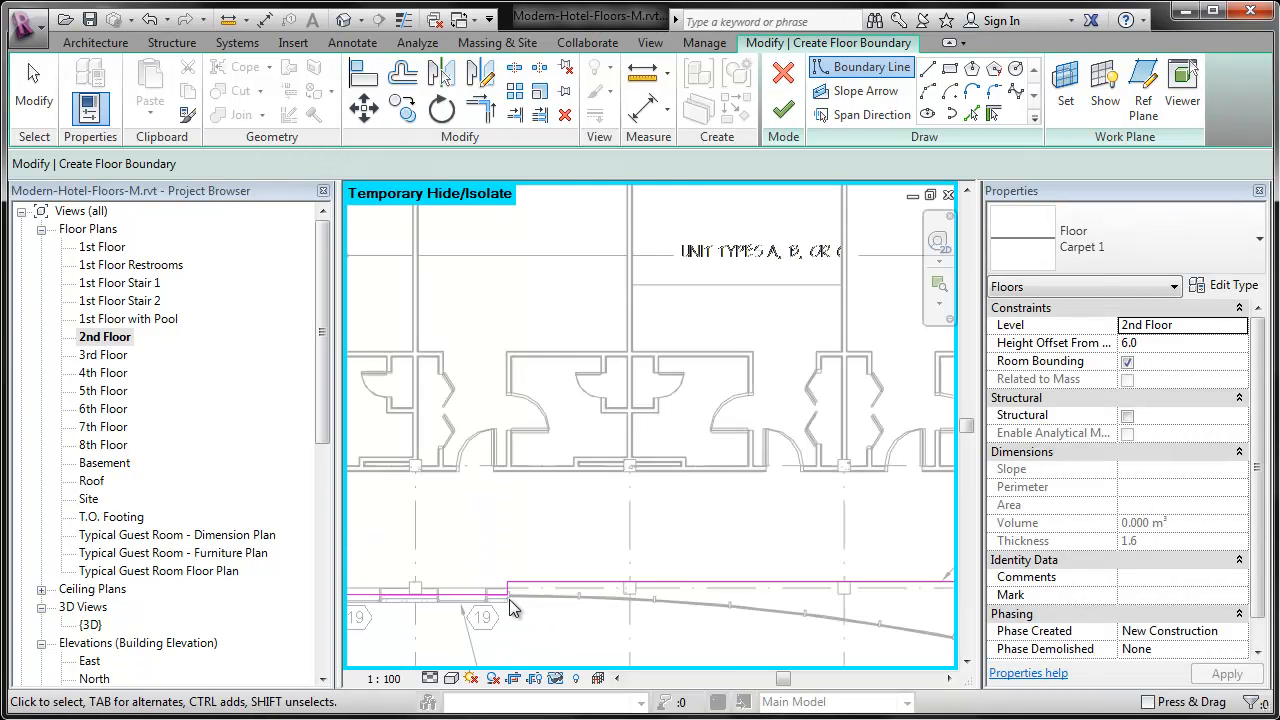
scroll(507, 601, down, 5)
middle_drag(420, 496, 430, 445)
mouse_move(426, 445)
mouse_down()
mouse_move(687, 559)
mouse_move(791, 580)
mouse_up()
scroll(603, 571, up, 3)
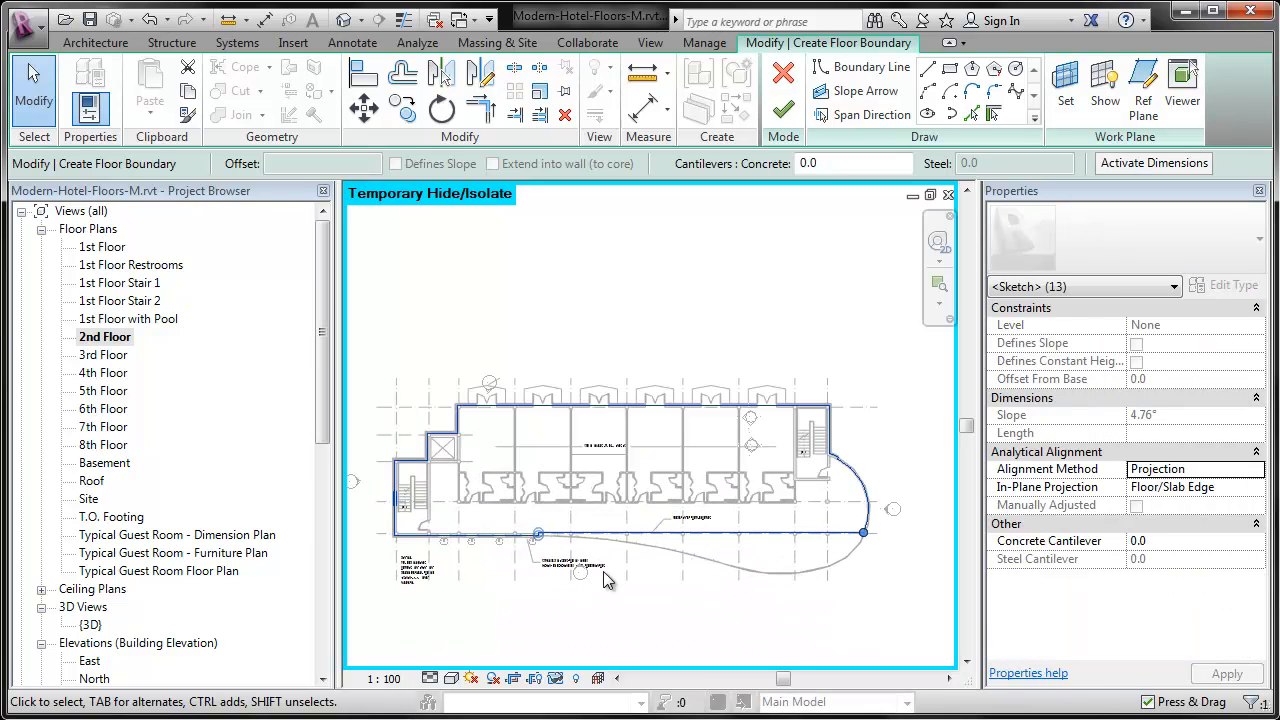
mouse_move(372, 356)
mouse_down()
mouse_move(475, 450)
mouse_move(920, 555)
mouse_up()
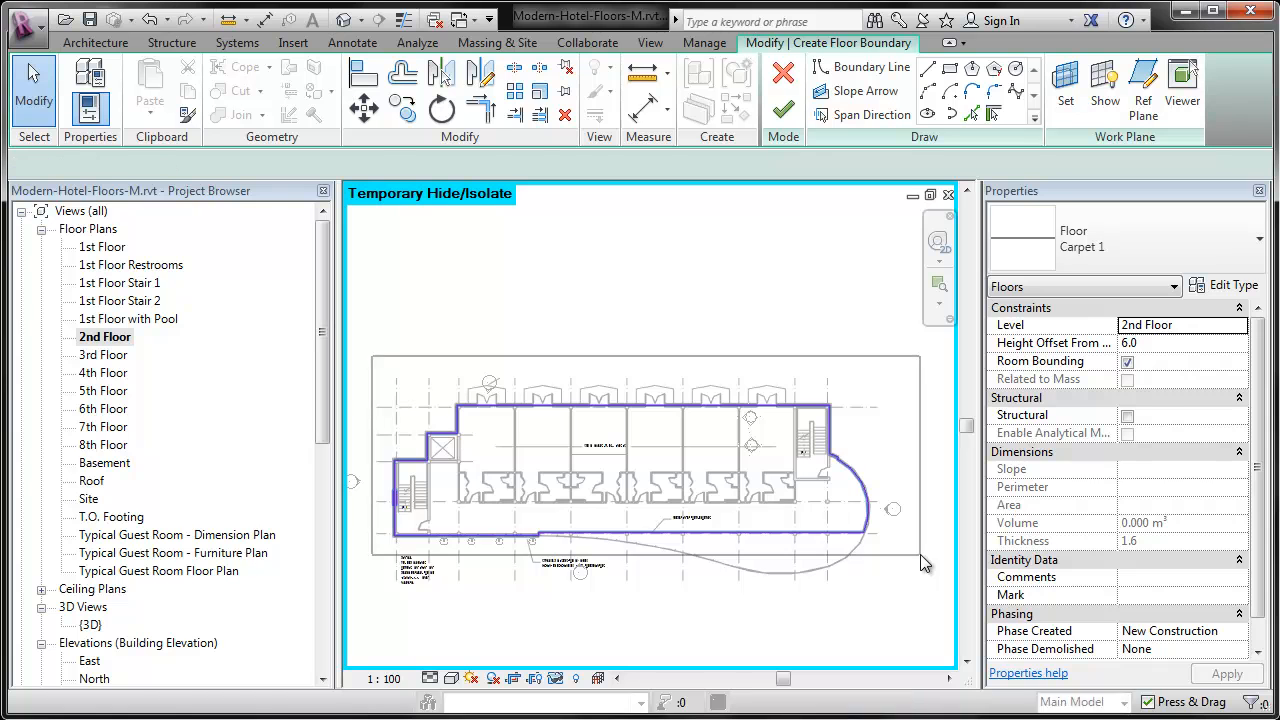
click(776, 300)
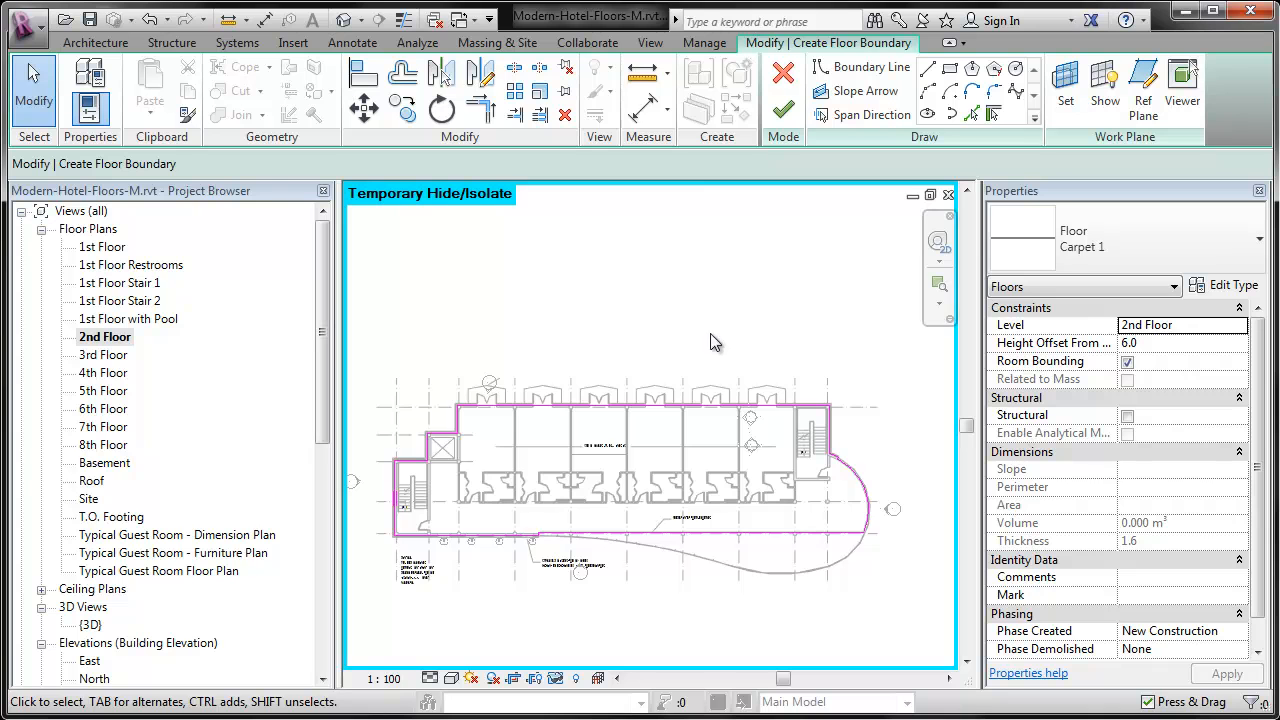
Step: Pick the DWG's arc and both side lines of the first balcony as floor boundary lines
scroll(490, 405, up, 3)
scroll(420, 381, up, 3)
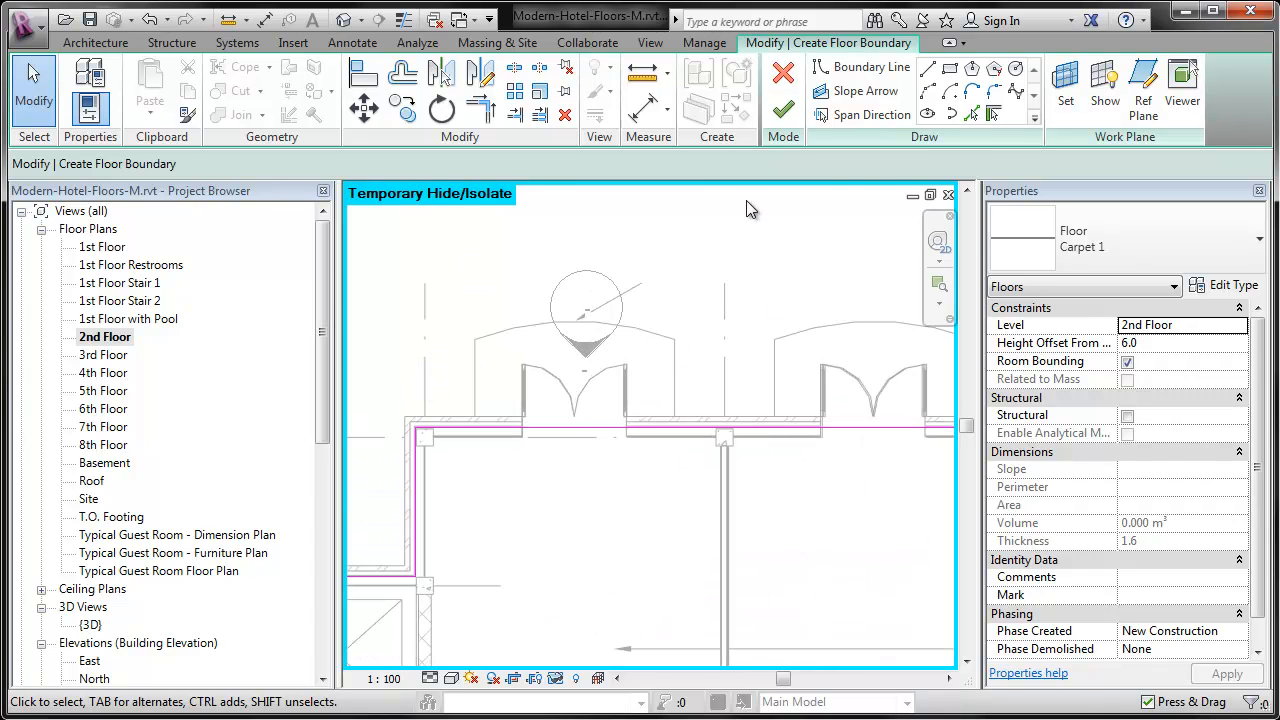
click(971, 114)
click(625, 345)
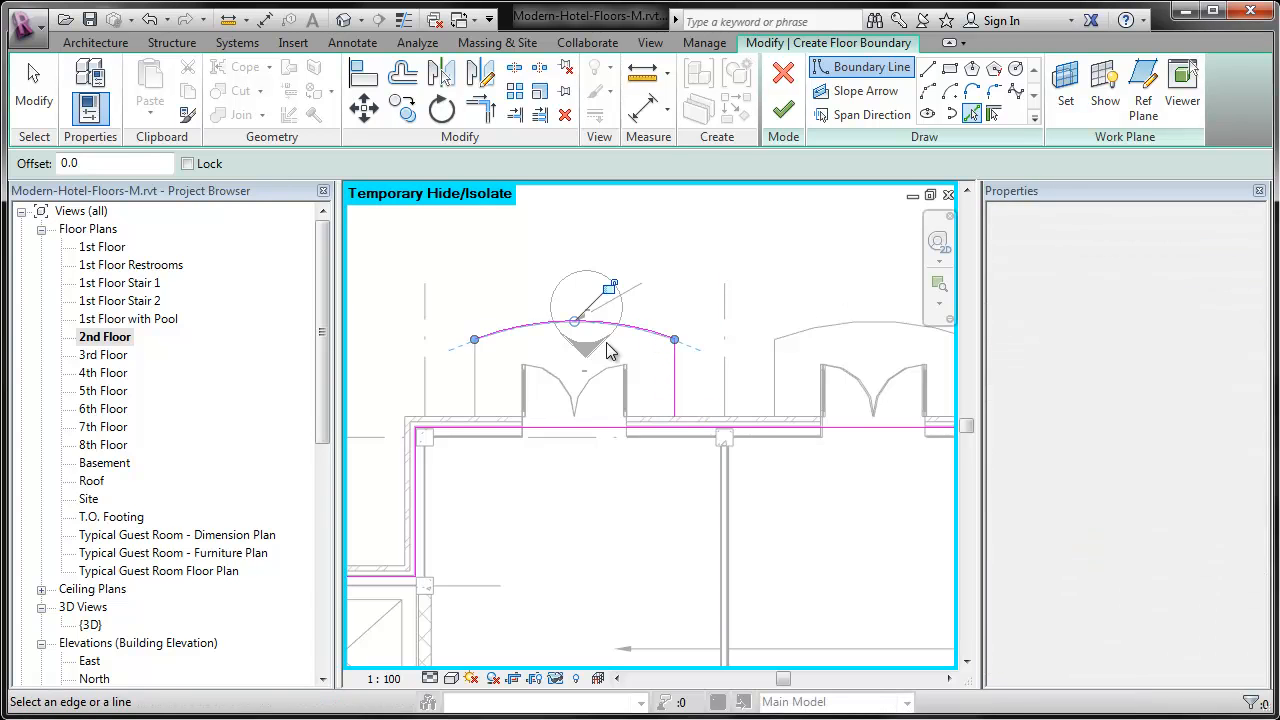
click(474, 365)
Step: Pick the arcs and side lines of the second, third and fourth balconies as floor boundary lines
middle_drag(785, 288, 529, 350)
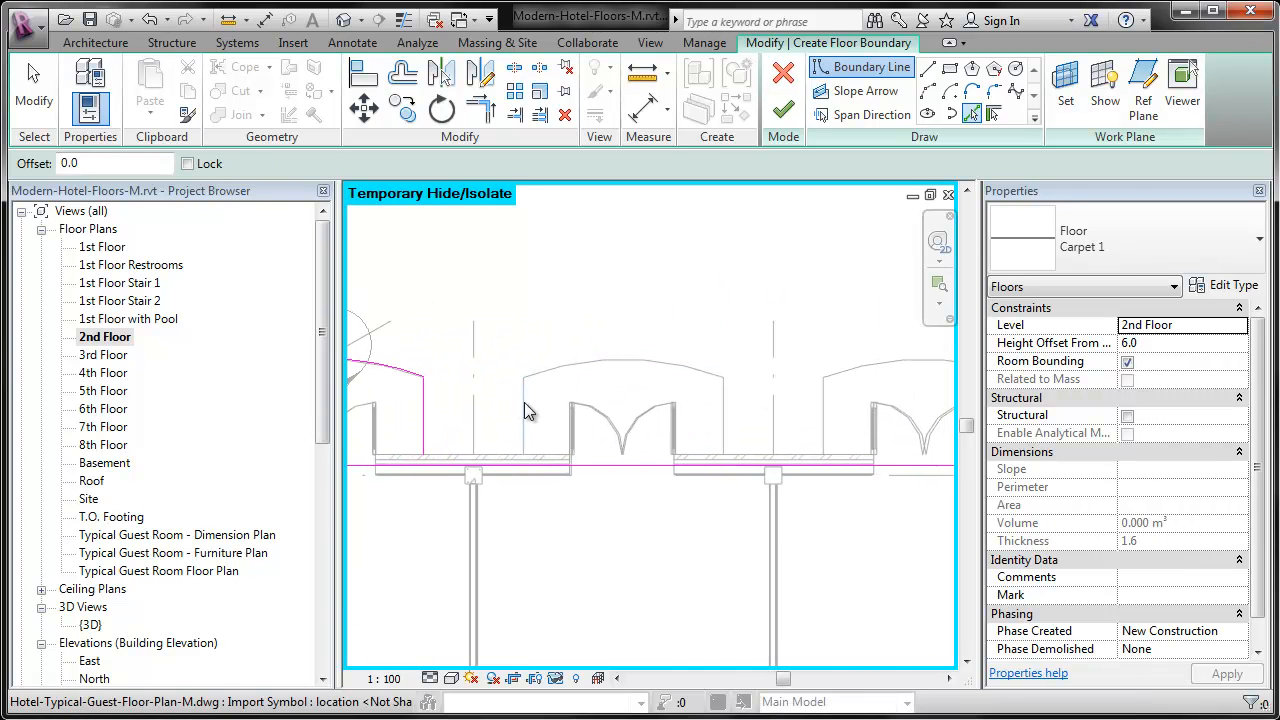
click(546, 371)
click(723, 398)
click(822, 394)
click(844, 371)
middle_drag(915, 391, 446, 375)
click(551, 388)
click(654, 400)
click(700, 349)
click(852, 389)
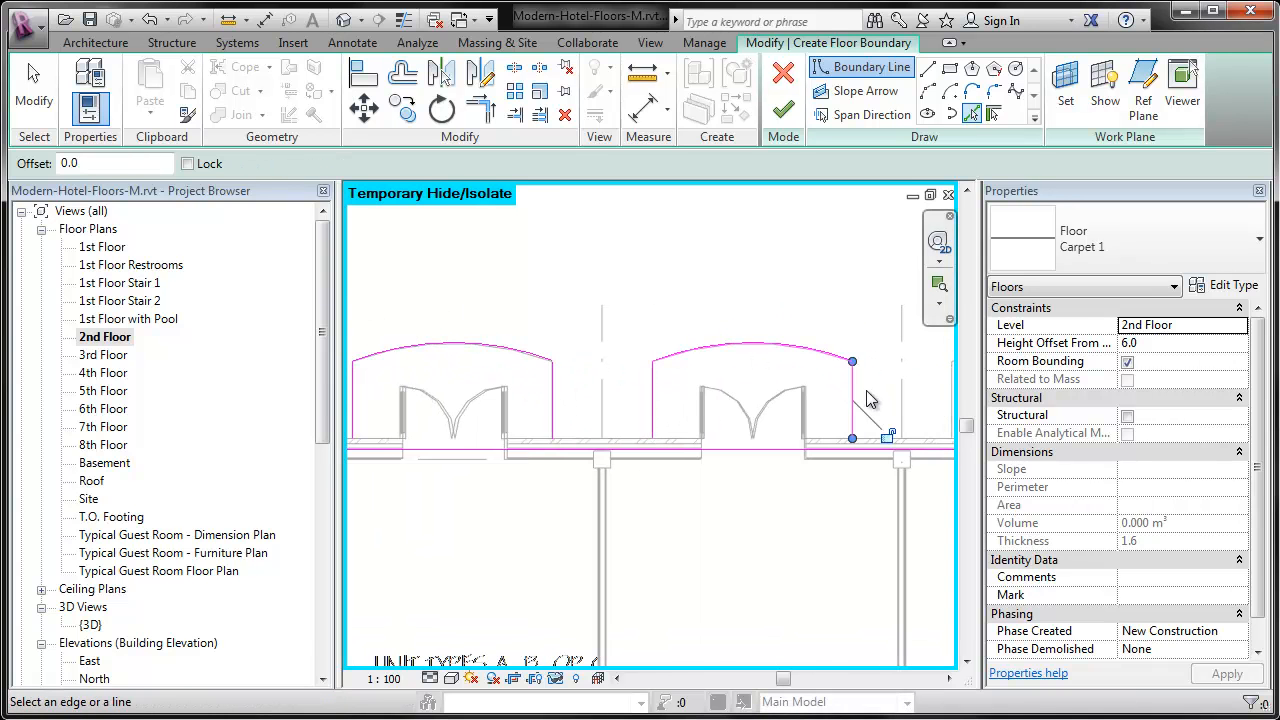
Step: Pick the arcs and side lines of the last two balconies before the right stair as floor boundary lines
middle_drag(867, 390, 367, 361)
scroll(367, 370, down, 2)
click(423, 370)
click(500, 333)
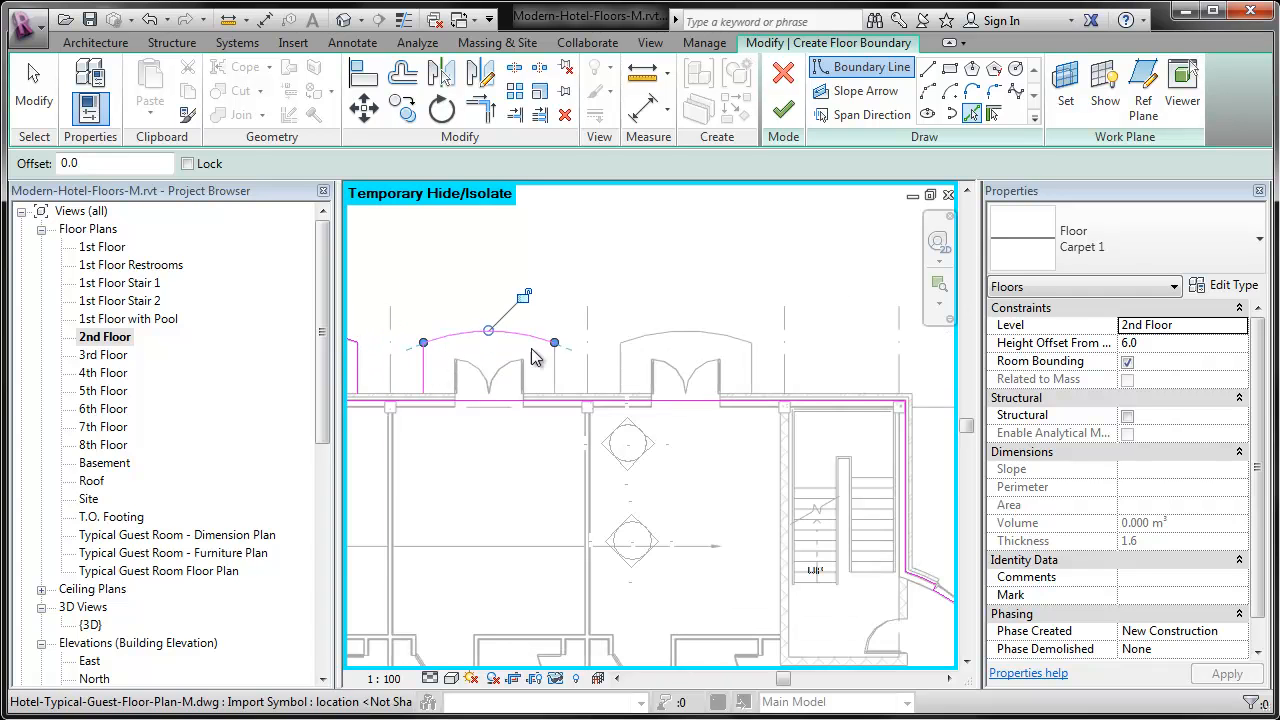
click(556, 378)
click(621, 385)
click(706, 339)
click(750, 364)
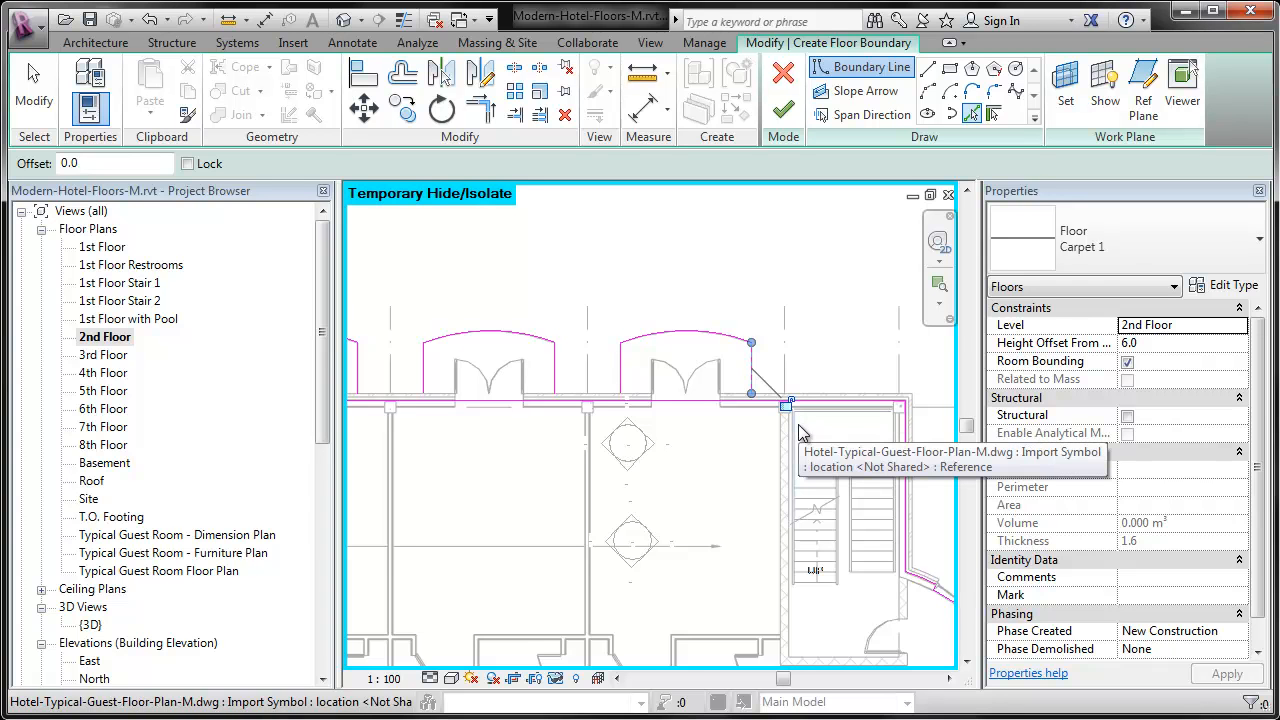
key(Escape)
Step: Split the long upper-wall boundary line at each balcony, between the balcony's side lines, without deleting inner segments
scroll(888, 362, down, 5)
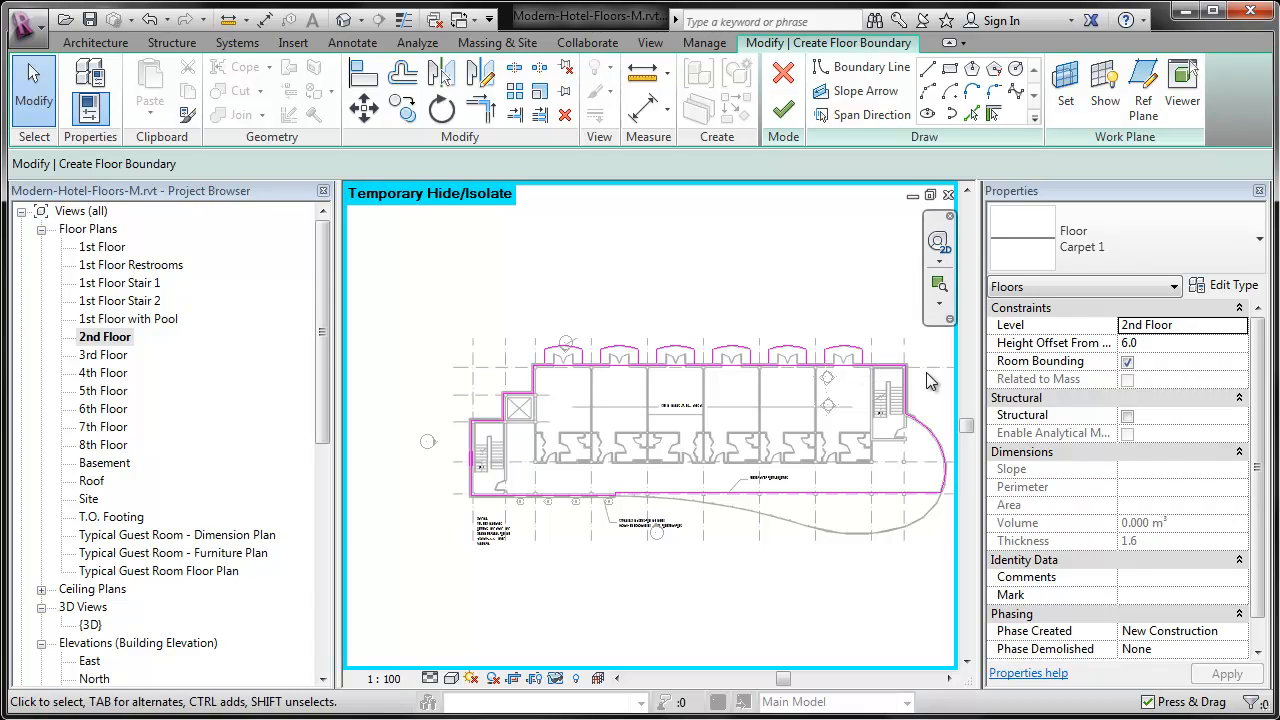
scroll(697, 376, up, 1)
scroll(490, 265, up, 5)
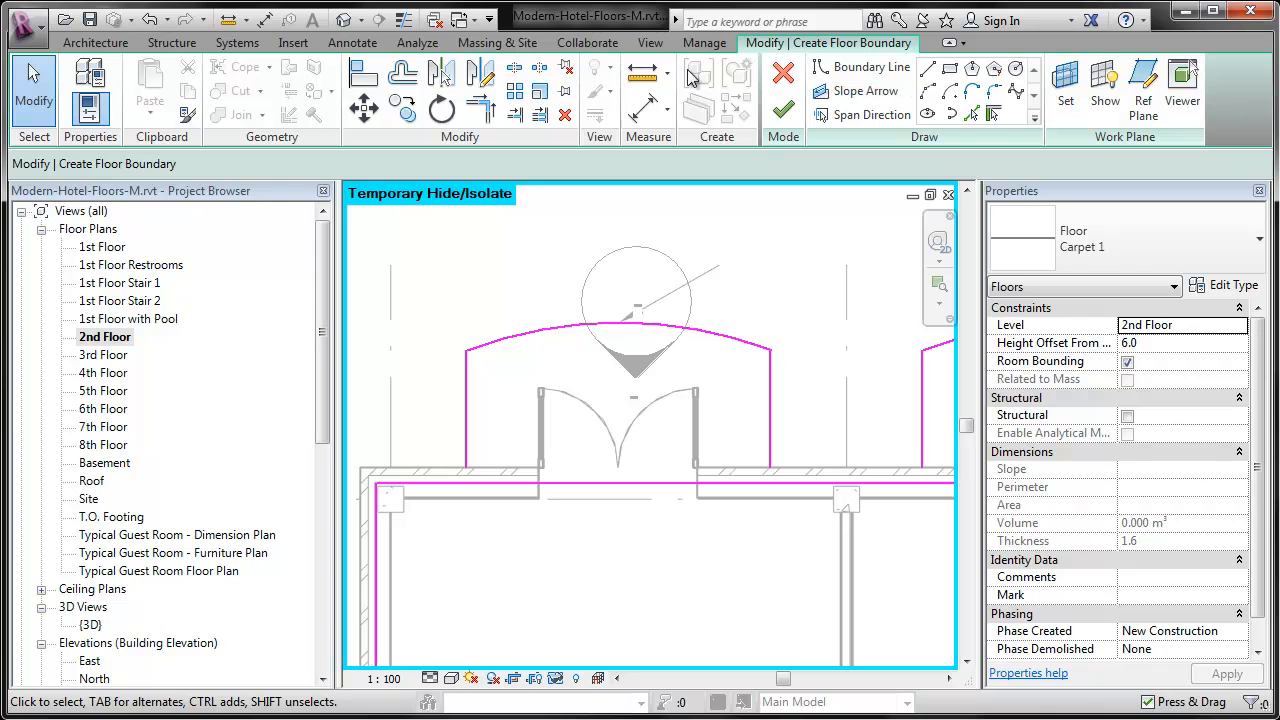
click(514, 67)
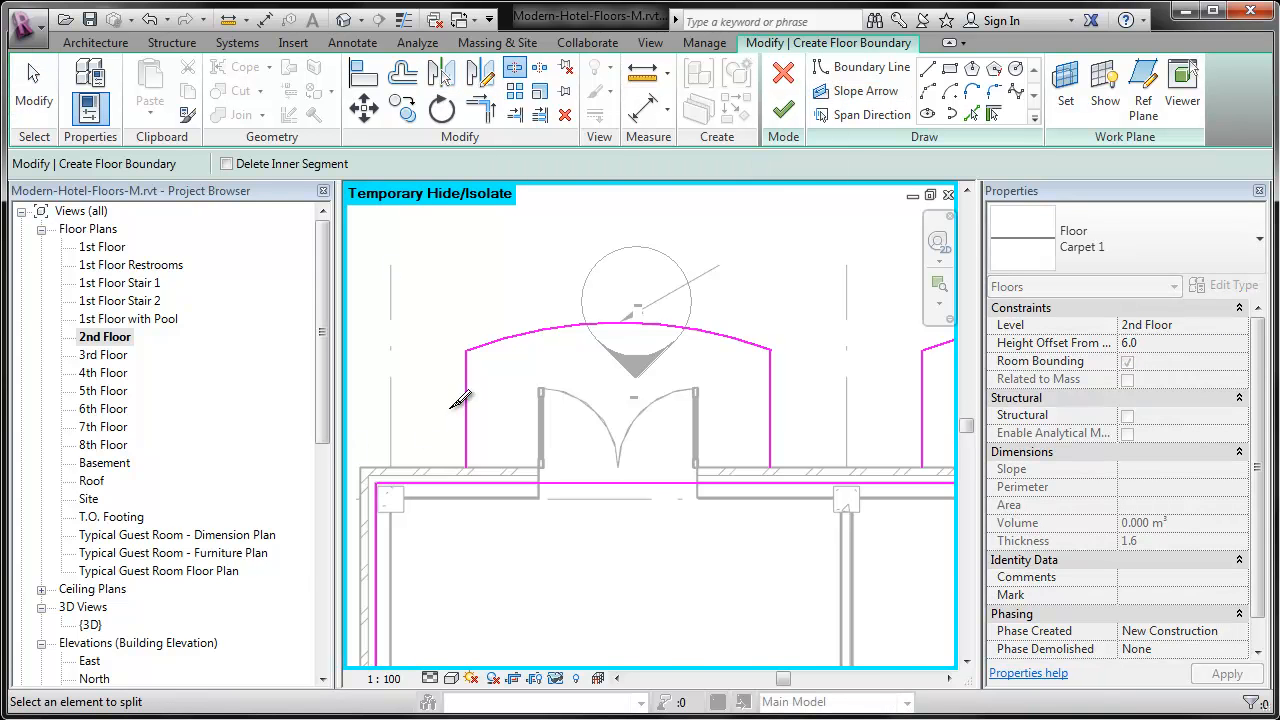
scroll(450, 378, down, 3)
scroll(450, 378, down, 3)
click(467, 407)
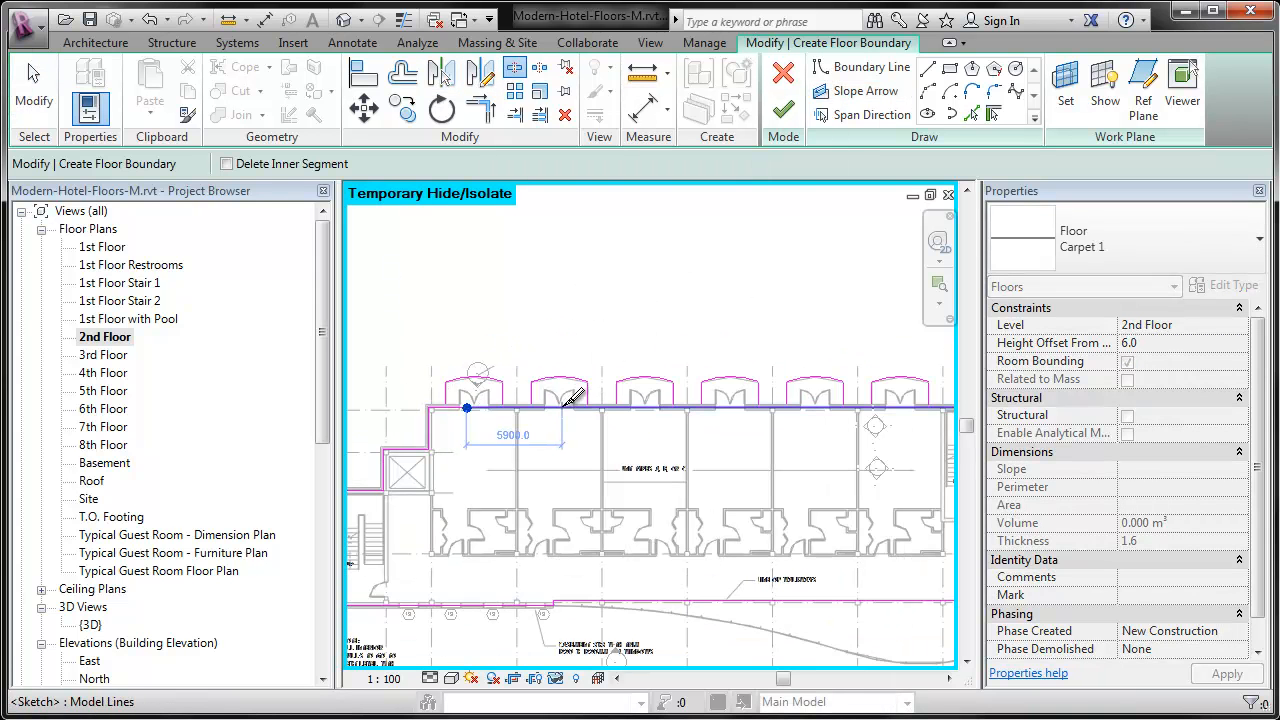
click(657, 407)
click(725, 407)
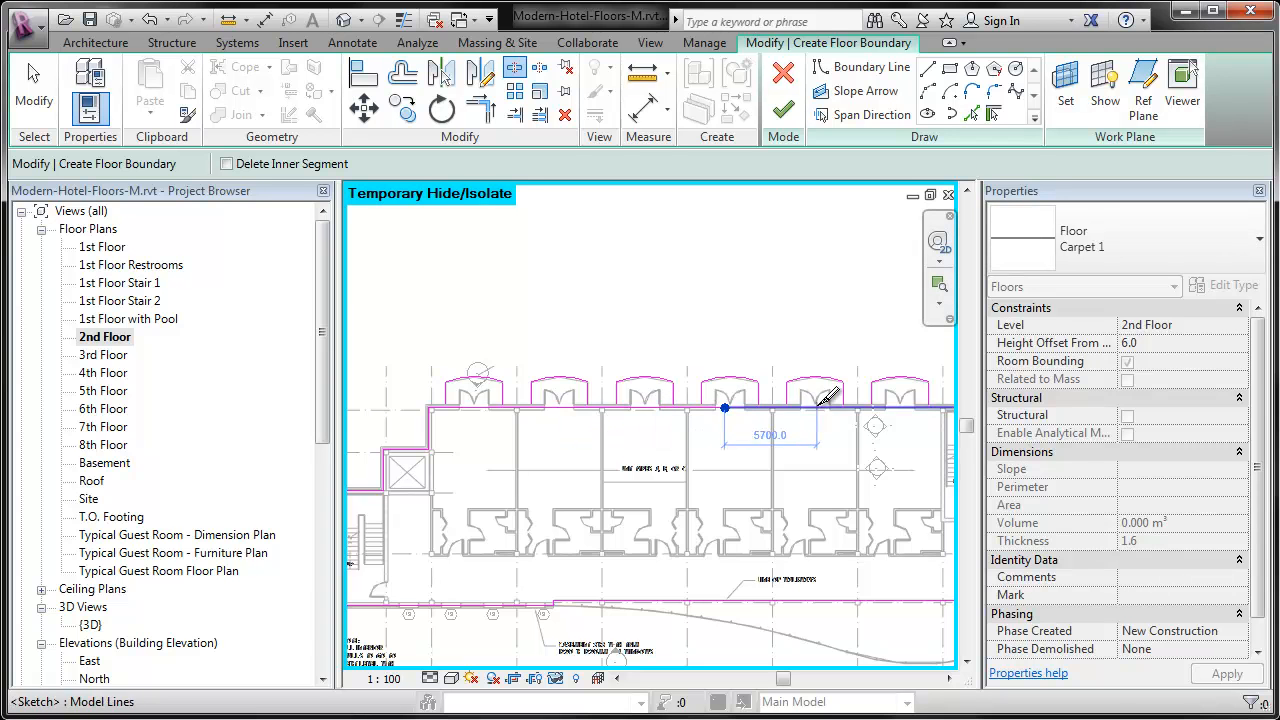
click(812, 407)
Step: Trim the split upper-wall lines into corners with the side lines of the first three balconies
scroll(432, 392, up, 3)
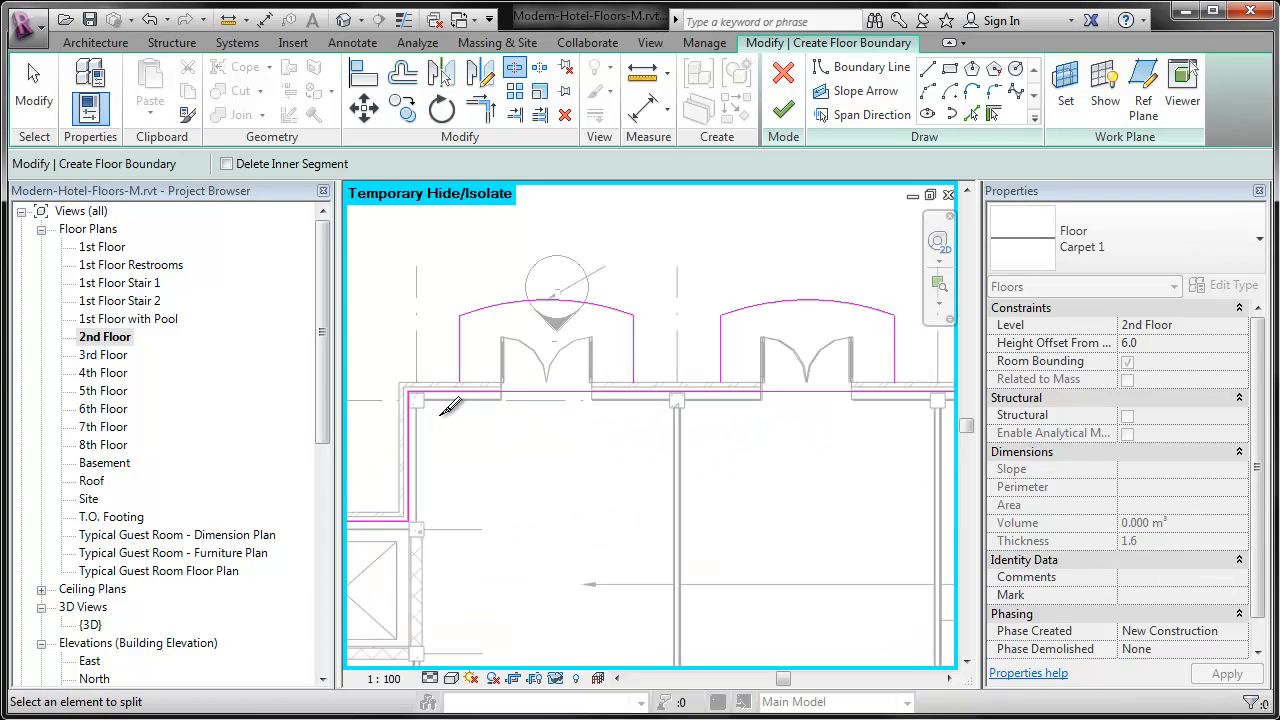
key(Escape)
key(t)
key(r)
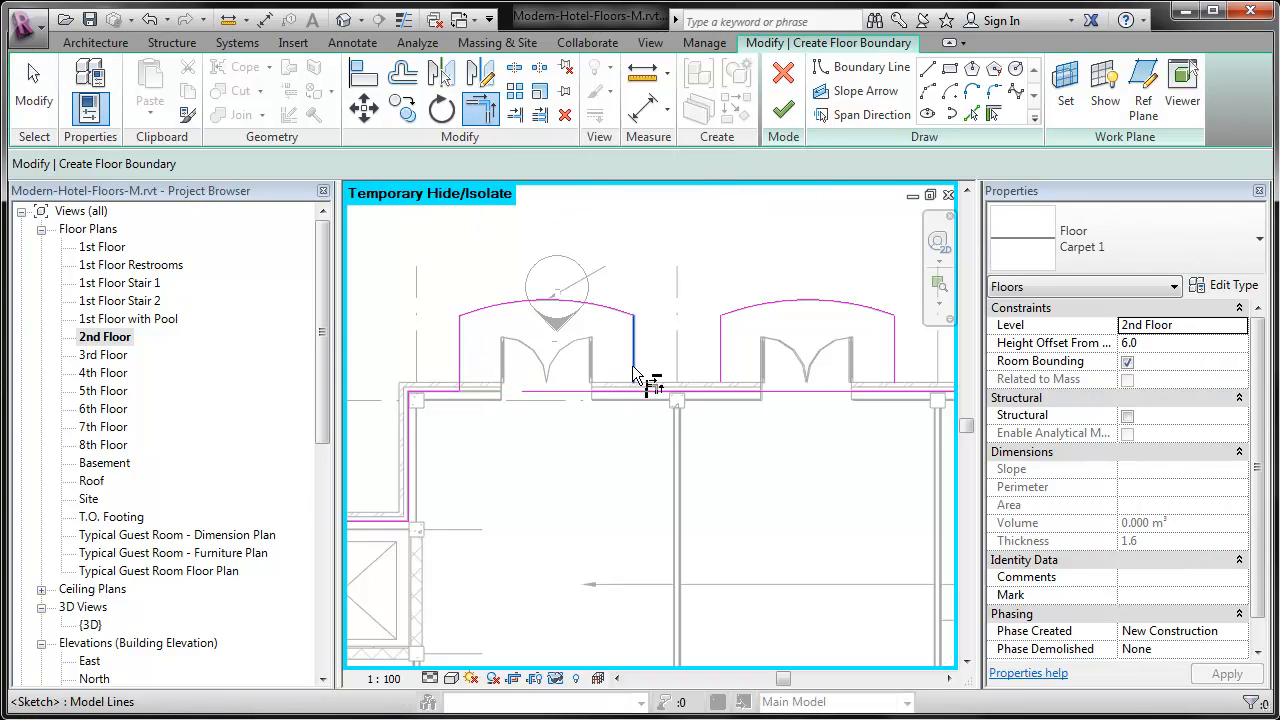
middle_drag(559, 394, 528, 437)
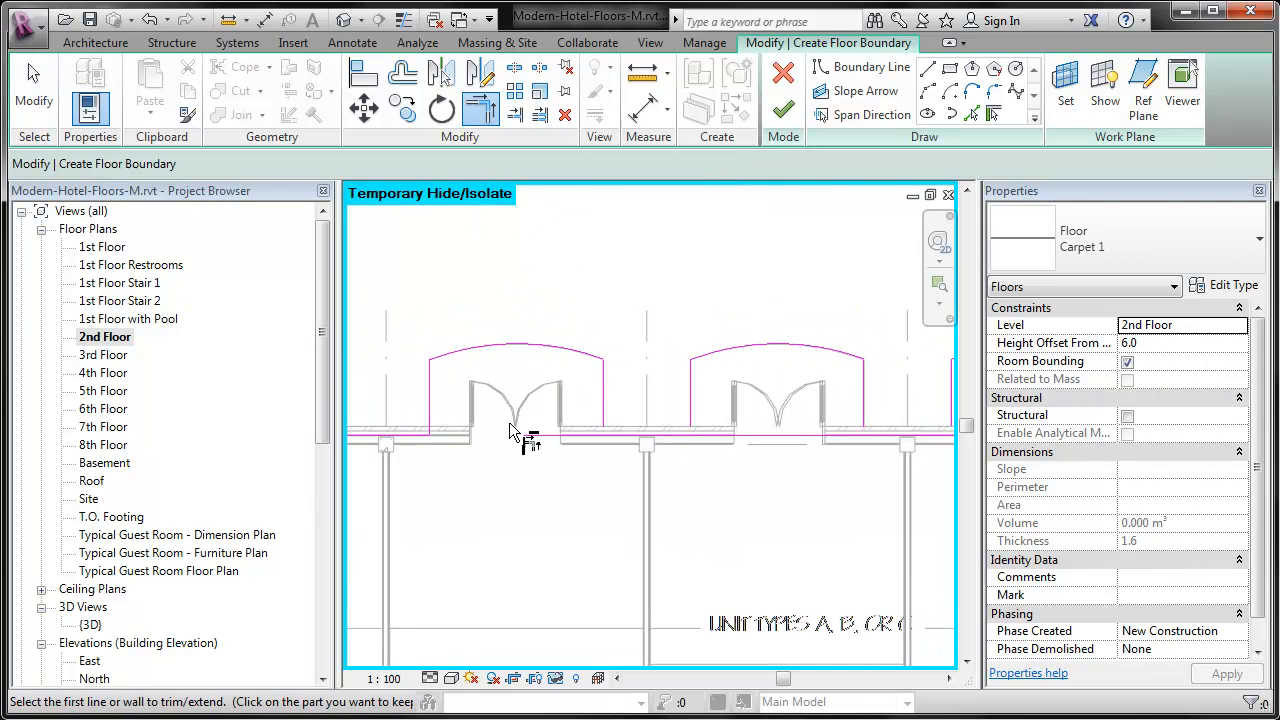
click(603, 418)
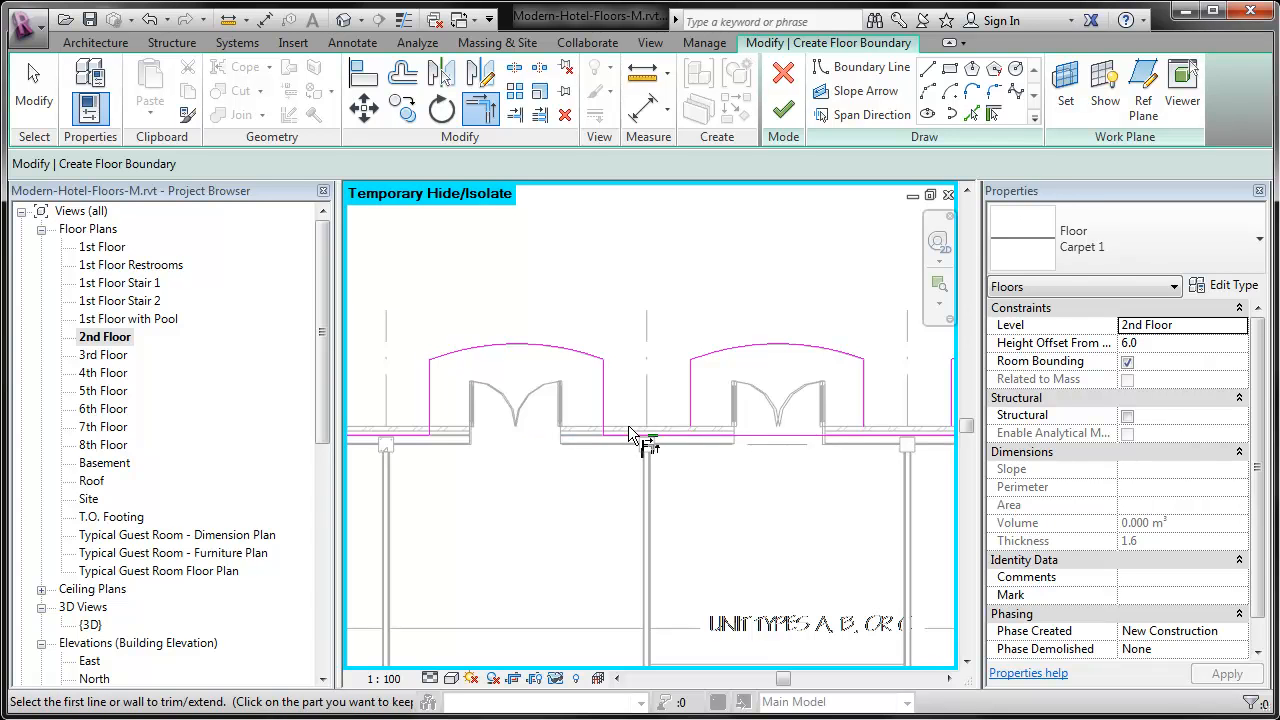
click(653, 424)
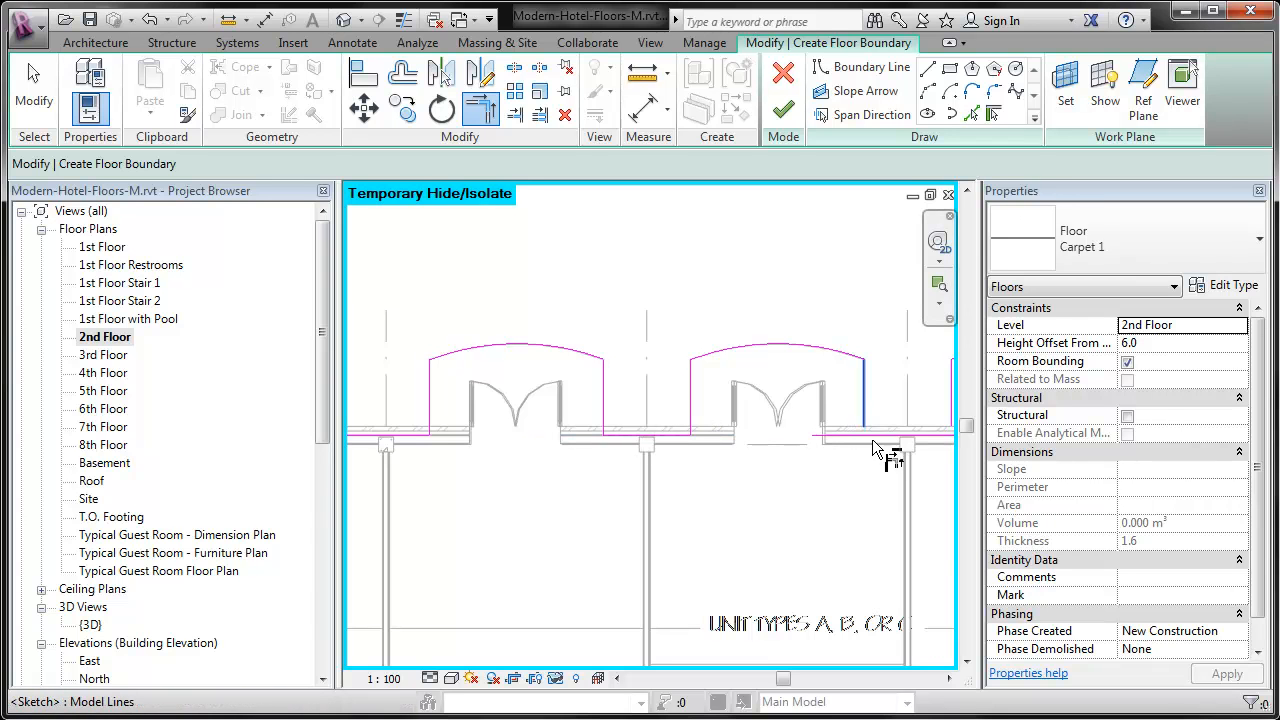
Step: Trim the upper-wall lines into corners with the side lines of the remaining three balconies
middle_drag(897, 456, 393, 465)
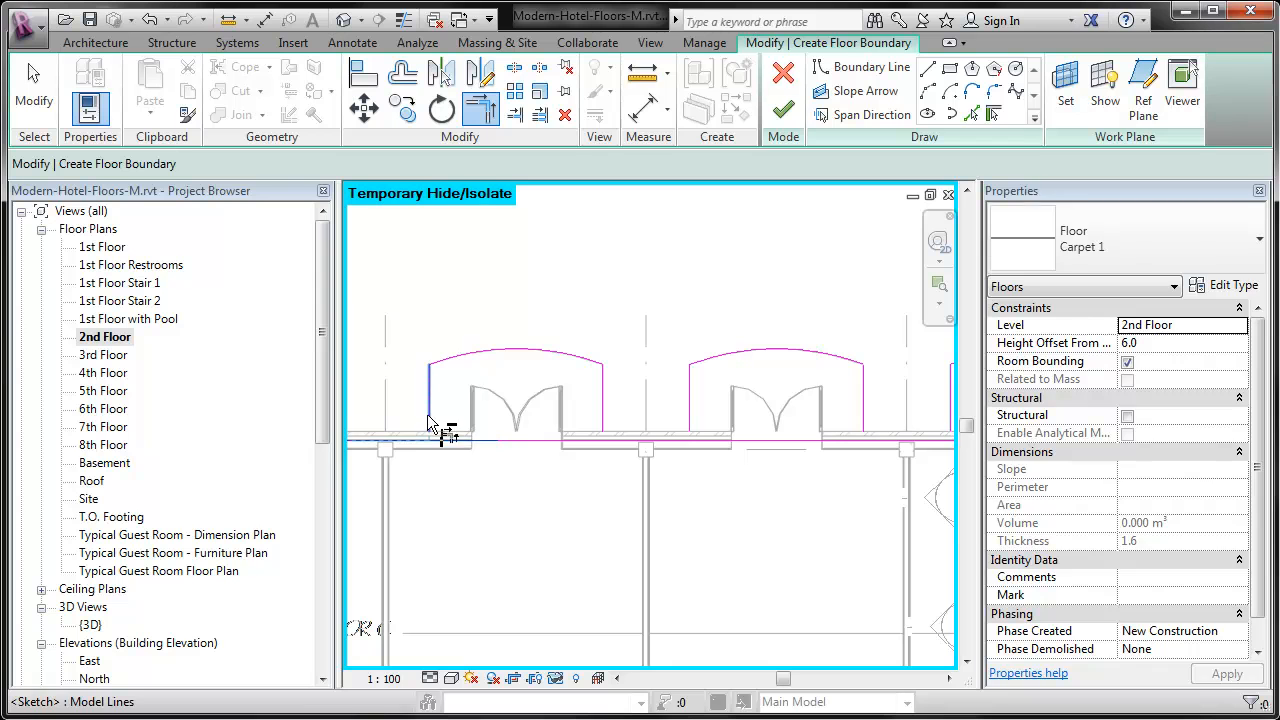
middle_drag(541, 461, 520, 483)
click(668, 445)
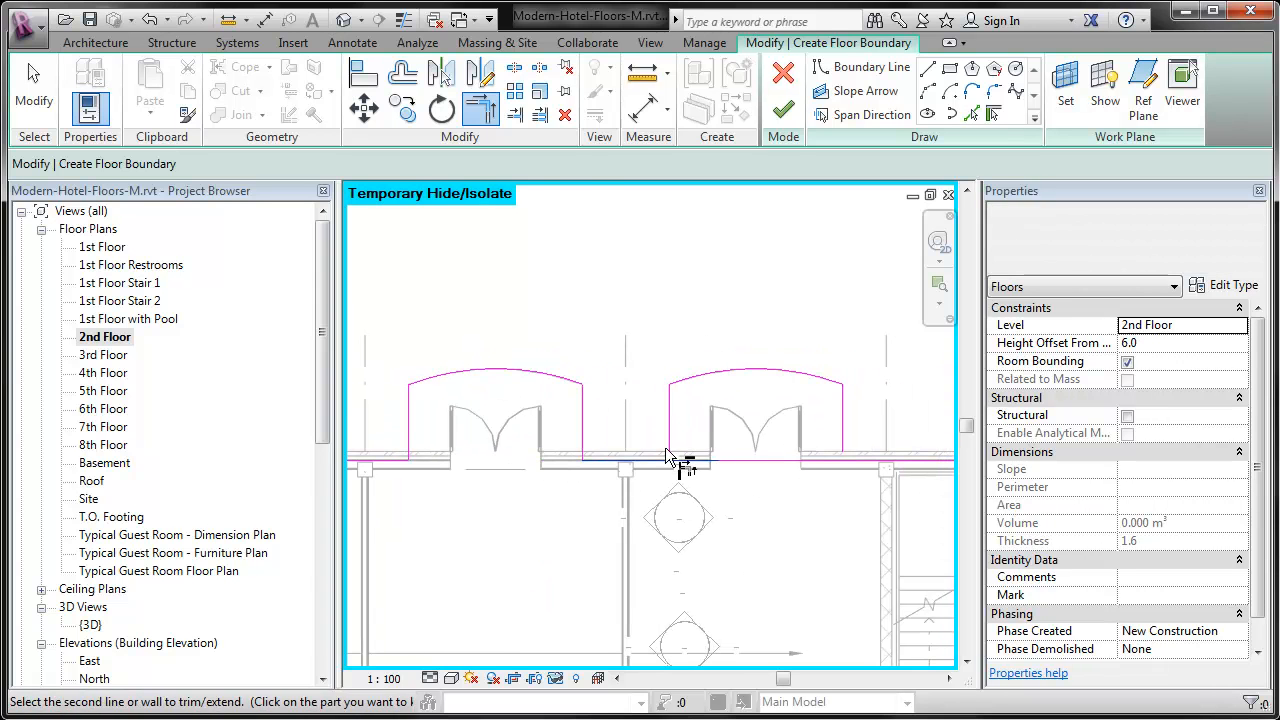
click(845, 459)
middle_drag(859, 465, 519, 439)
Step: Select the complete boundary including the balconies and examine it for gaps and leftover segments
scroll(829, 365, down, 2)
scroll(820, 388, down, 3)
scroll(818, 391, up, 1)
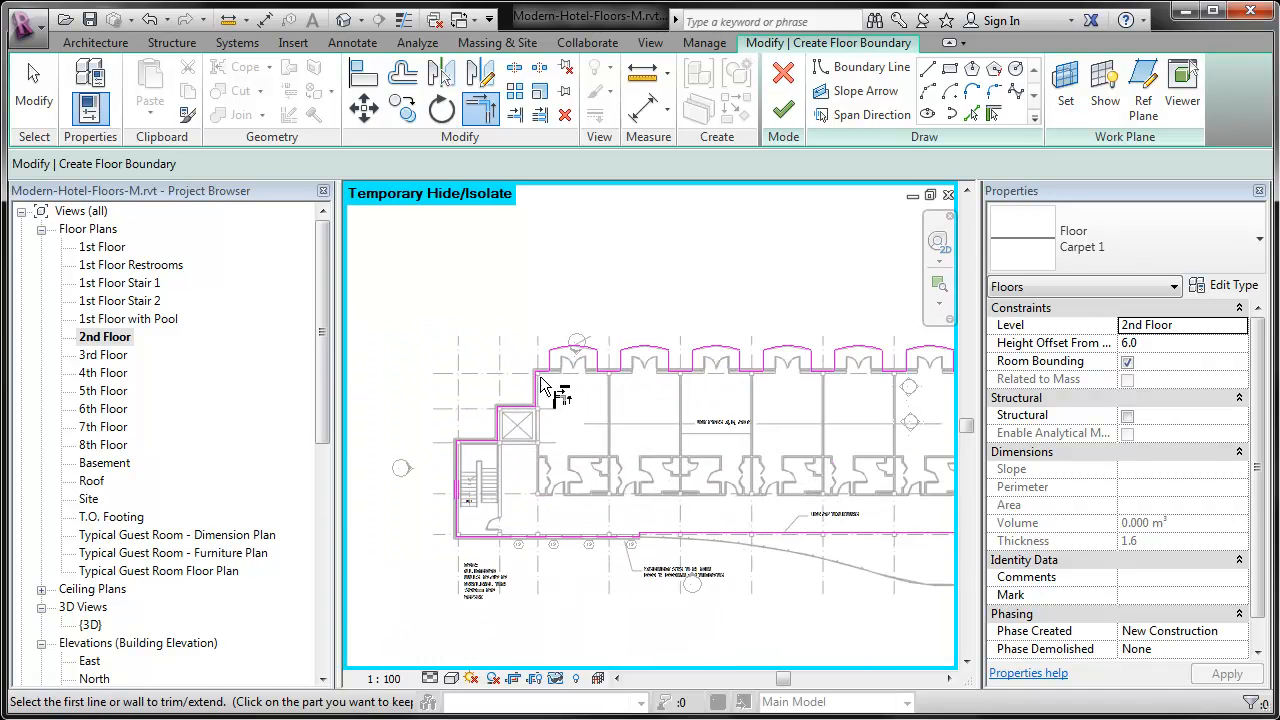
scroll(383, 310, down, 1)
scroll(382, 316, down, 1)
key(Escape)
mouse_move(388, 298)
mouse_down()
mouse_move(815, 531)
mouse_move(848, 537)
mouse_move(770, 488)
mouse_move(890, 515)
mouse_move(881, 506)
mouse_up()
scroll(800, 490, up, 1)
scroll(881, 505, up, 1)
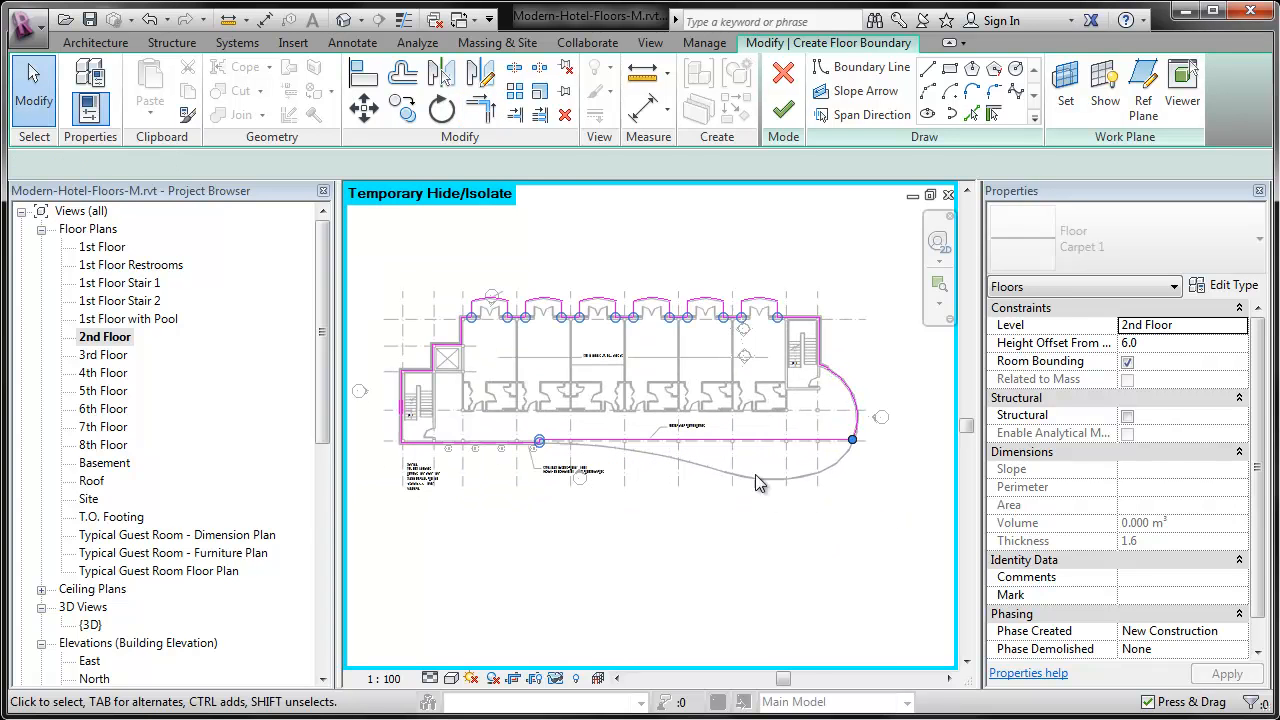
scroll(418, 257, up, 1)
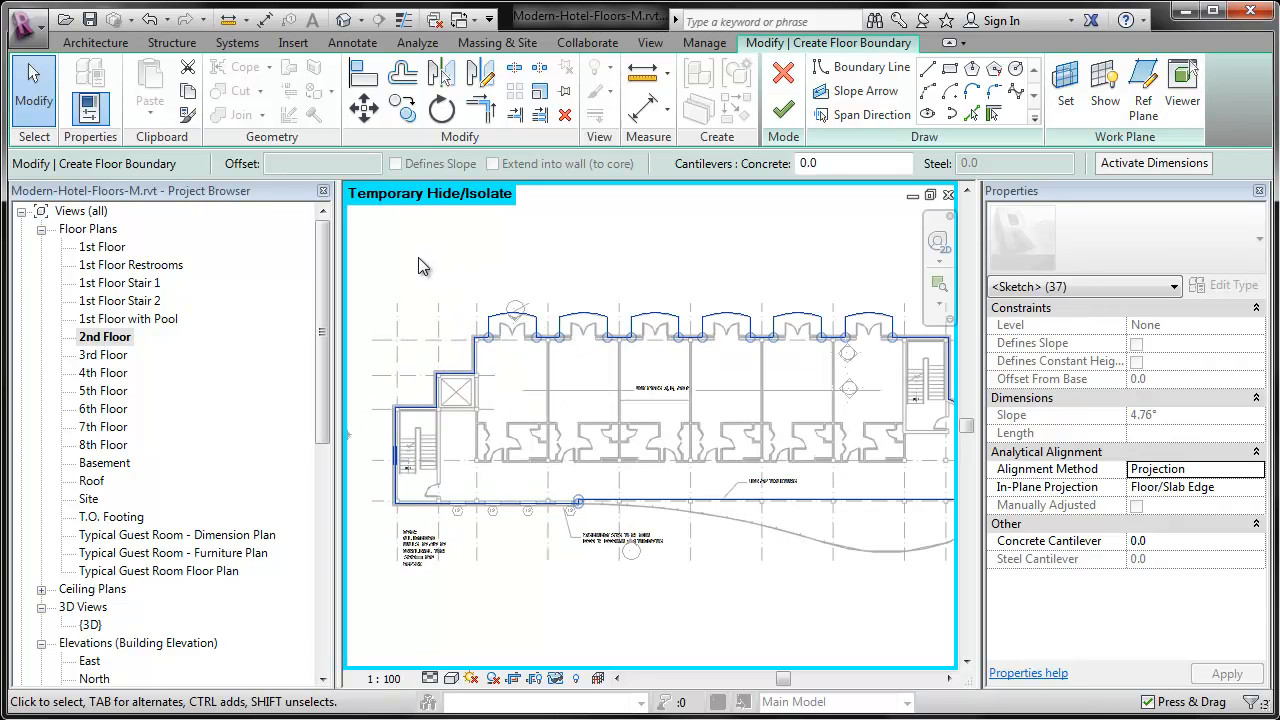
key(Escape)
scroll(418, 257, down, 1)
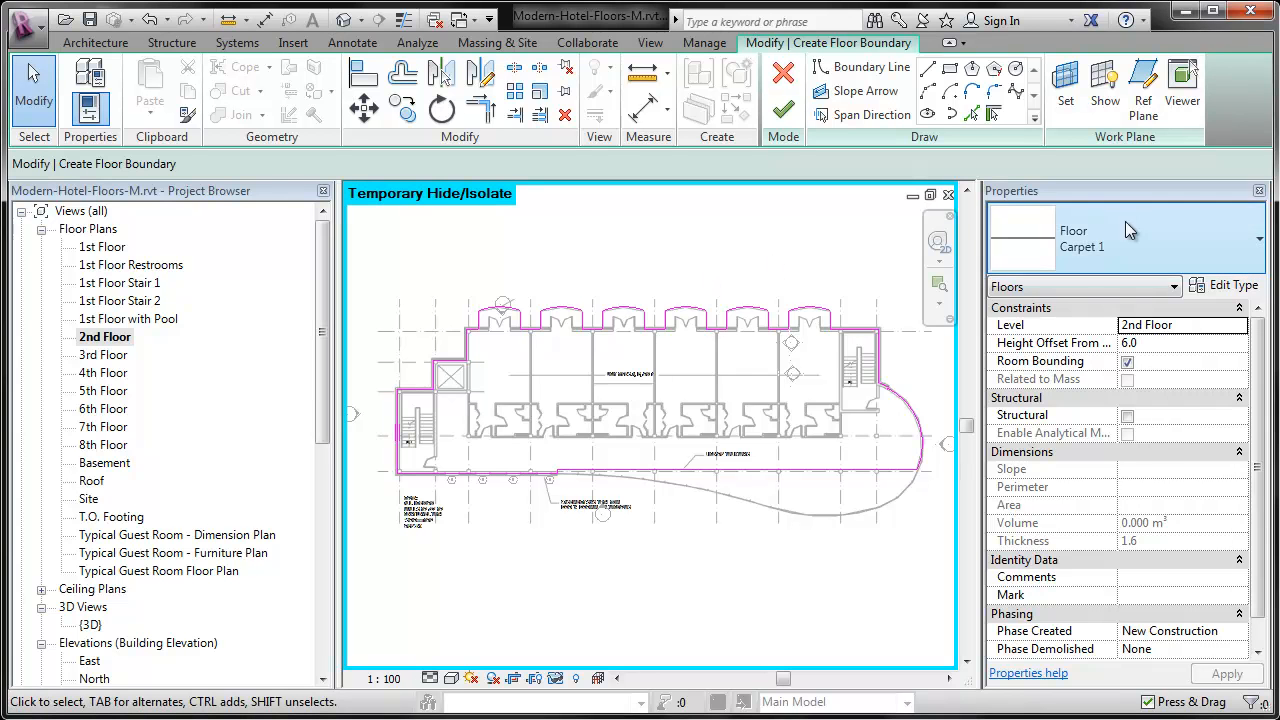
Step: Try to finish the floor sketch, then continue sketching at the corner between the corridor line and the right-hand curve
click(783, 109)
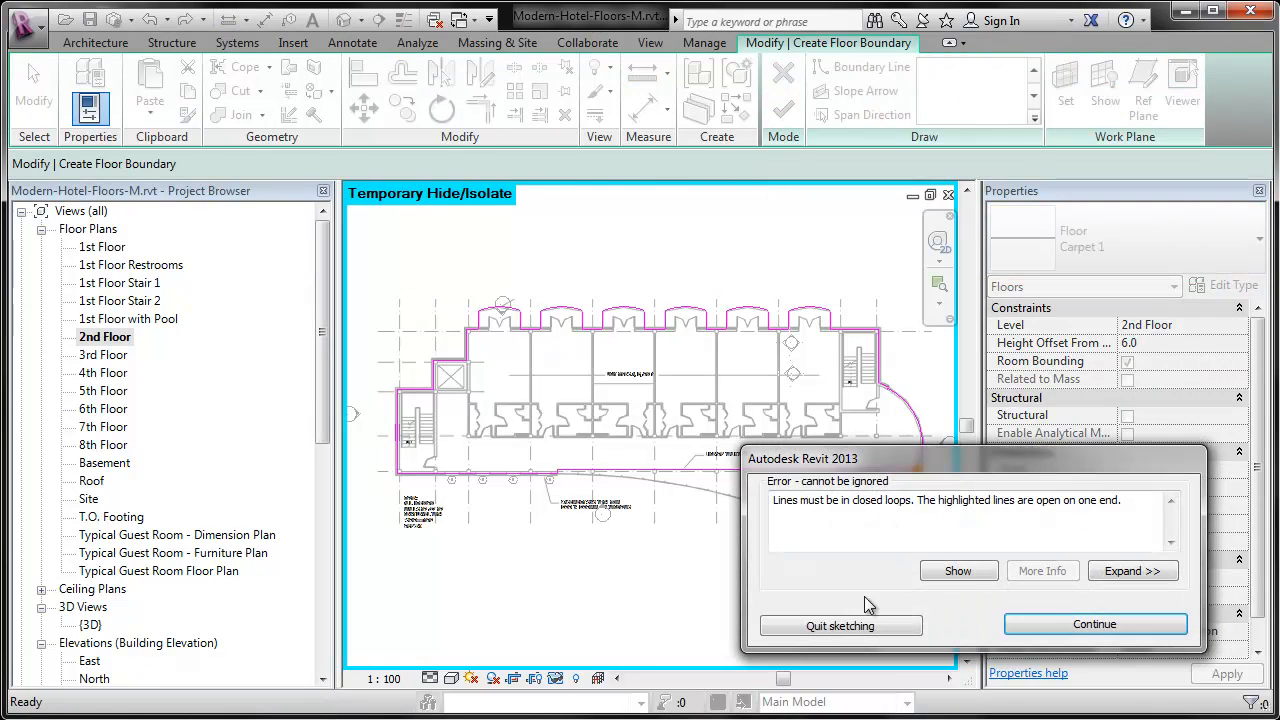
click(1020, 625)
scroll(920, 467, up, 5)
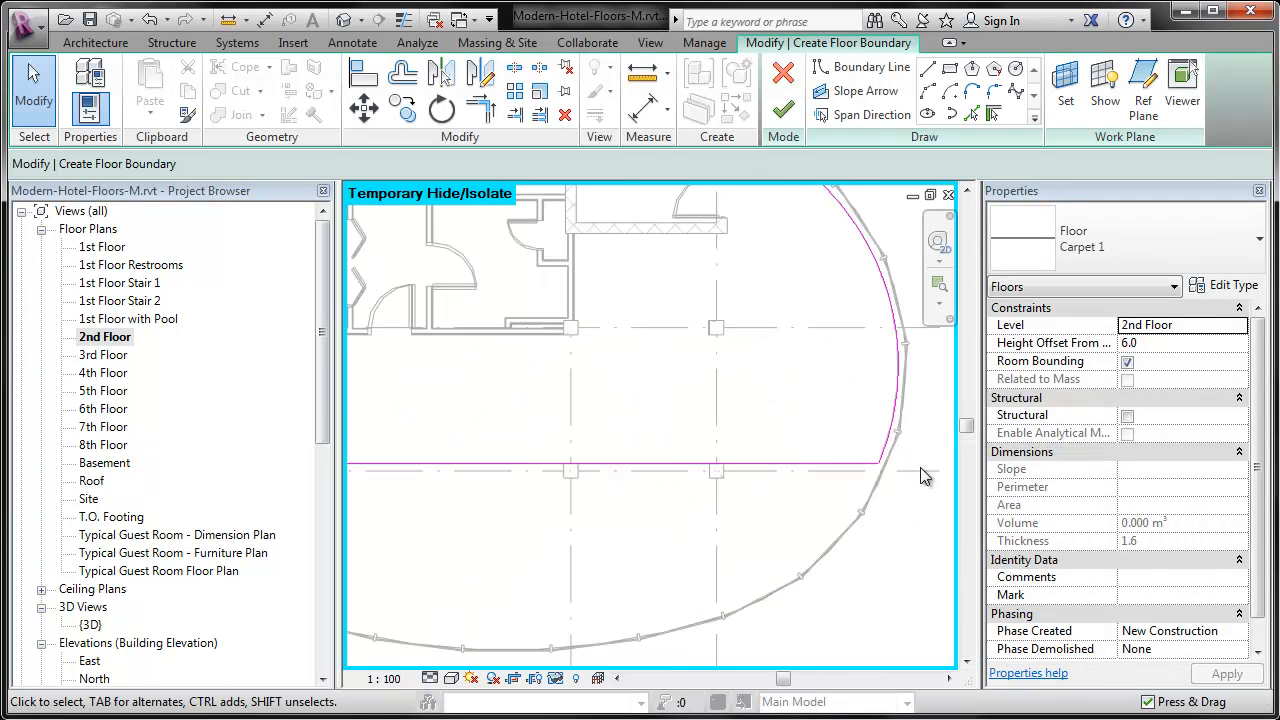
Step: Retry finishing the 2nd Floor sketch and continue sketching after each attempt to find the open end of the boundary
scroll(920, 467, down, 2)
scroll(920, 467, down, 1)
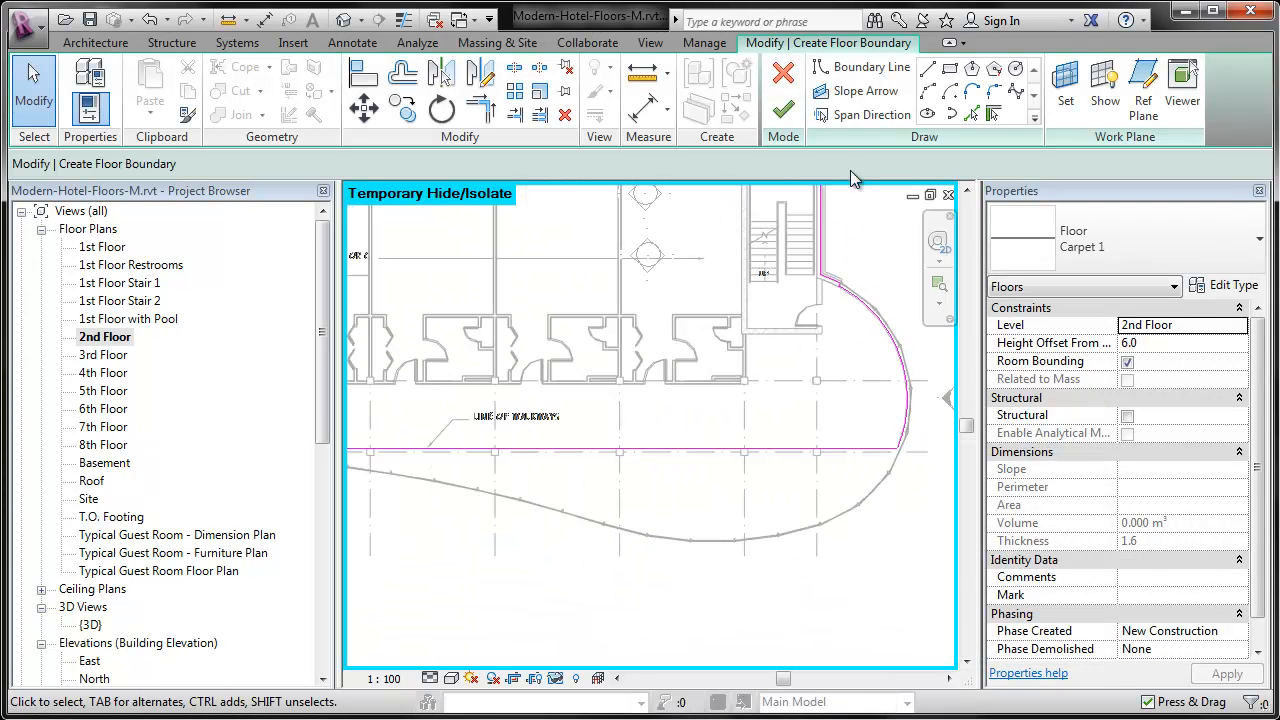
click(786, 111)
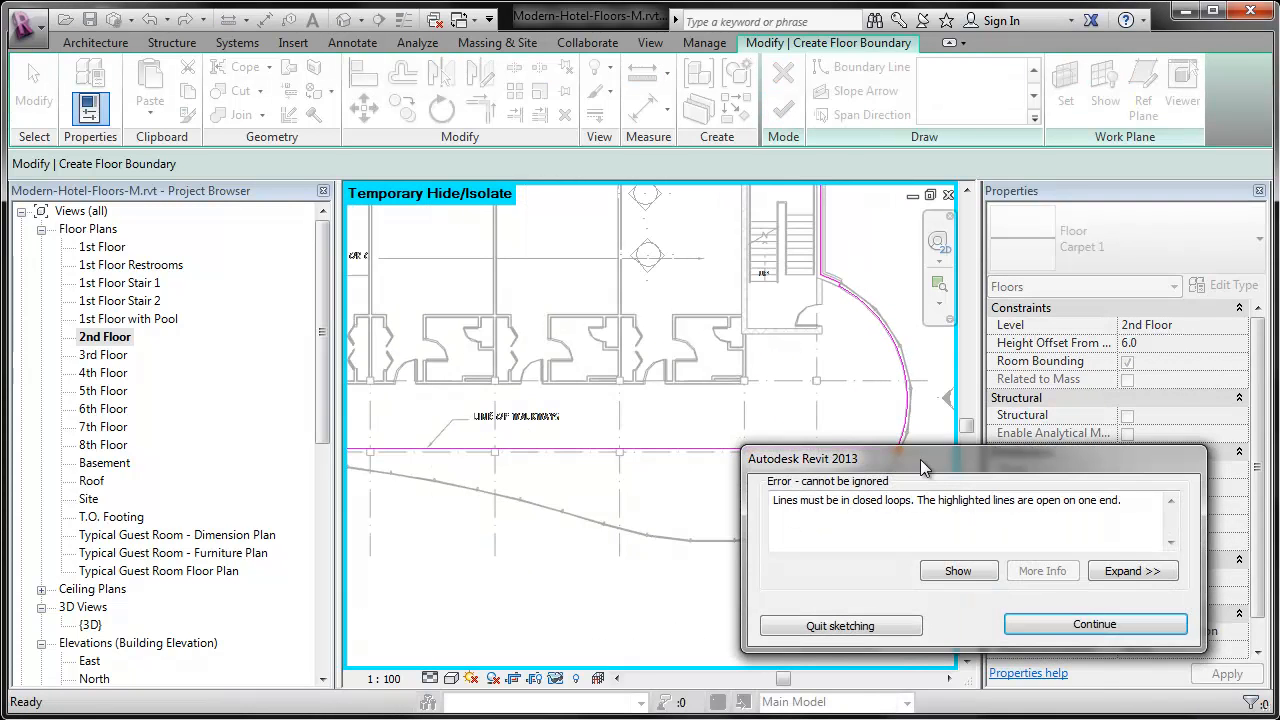
click(1010, 625)
scroll(900, 480, down, 2)
click(786, 111)
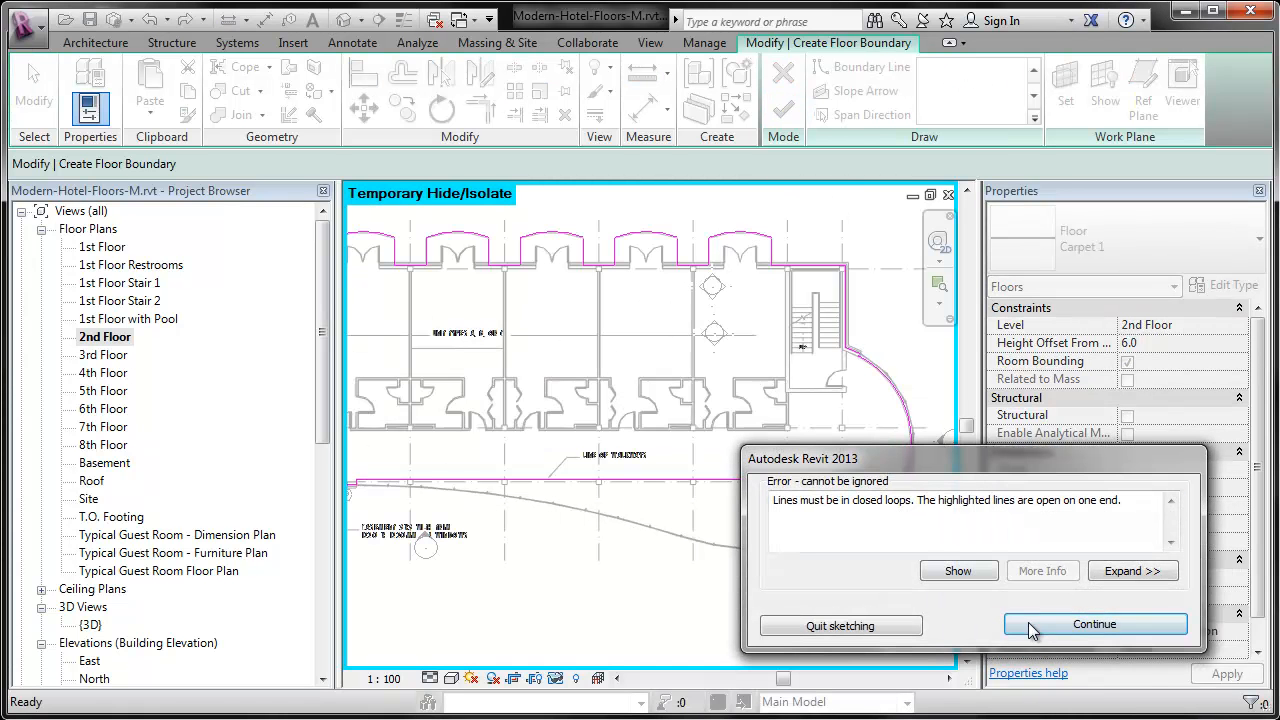
click(1094, 624)
Step: Trim the right-hand curve and the corridor line into a closed corner
scroll(919, 495, up, 3)
scroll(898, 474, up, 3)
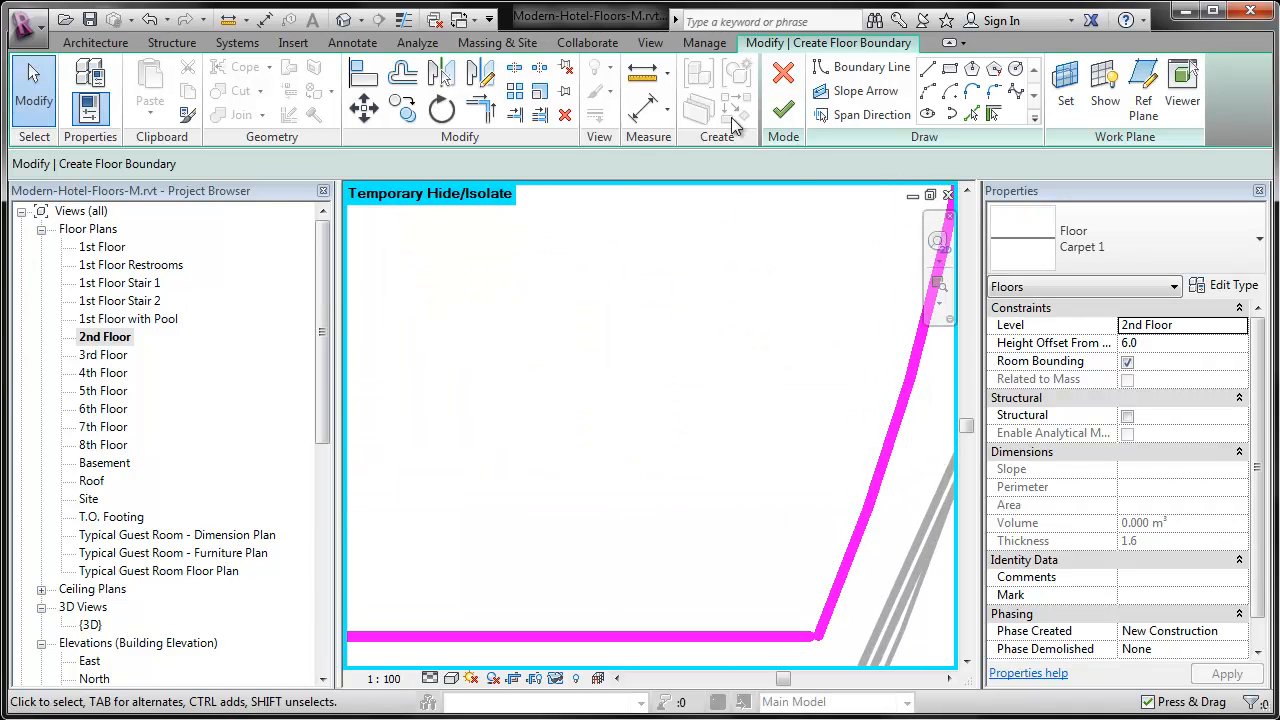
click(475, 110)
click(845, 577)
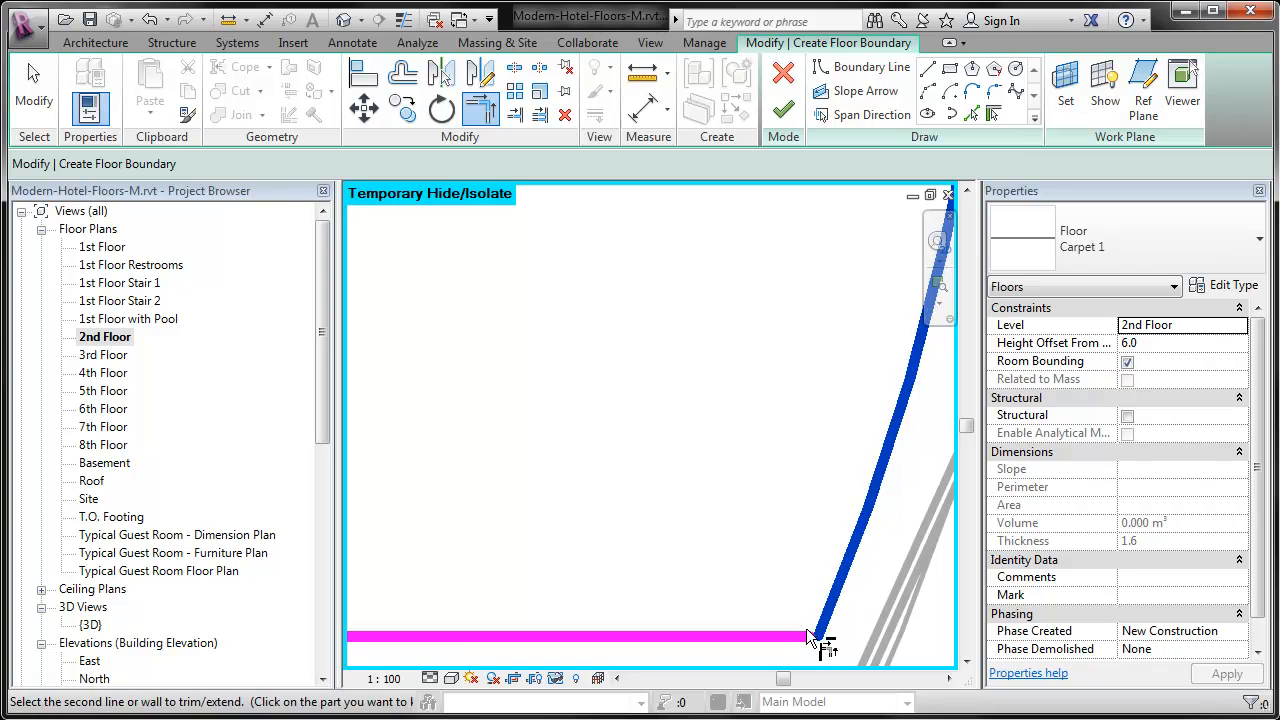
click(791, 636)
Step: Finish the floor sketch and join geometry, cutting the overlapping volume out of the walls
scroll(910, 603, down, 6)
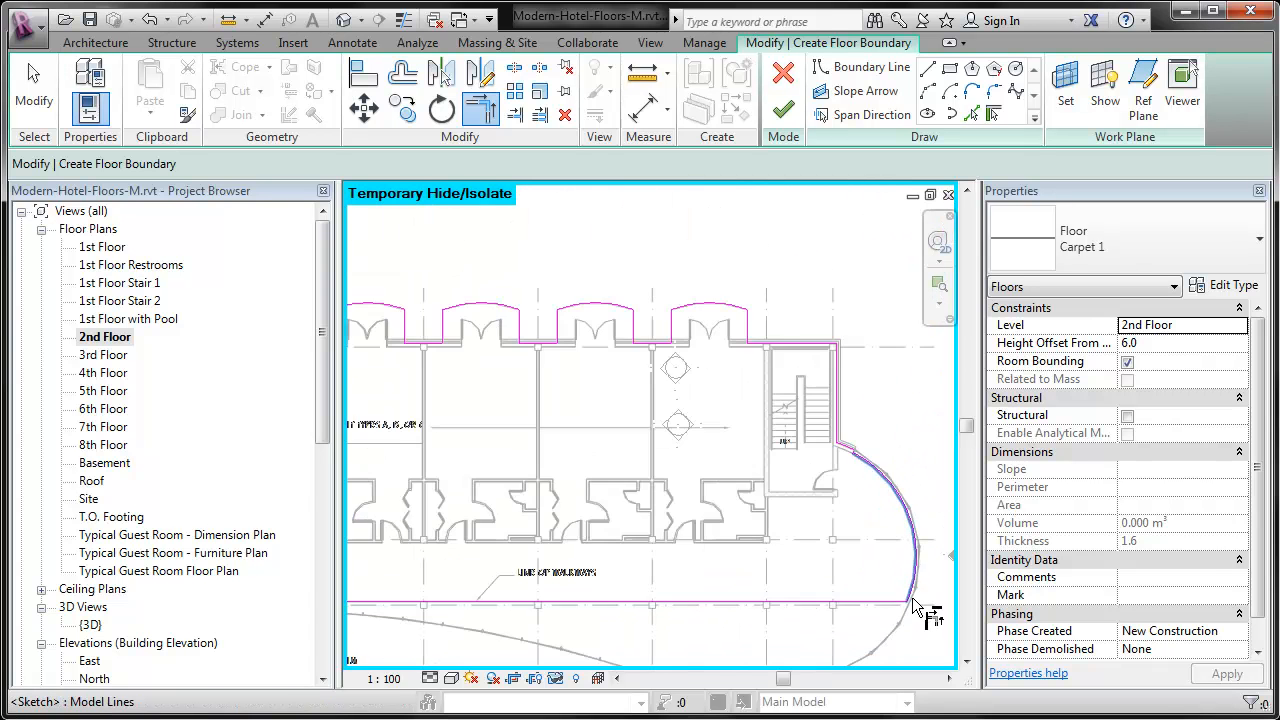
scroll(880, 630, down, 2)
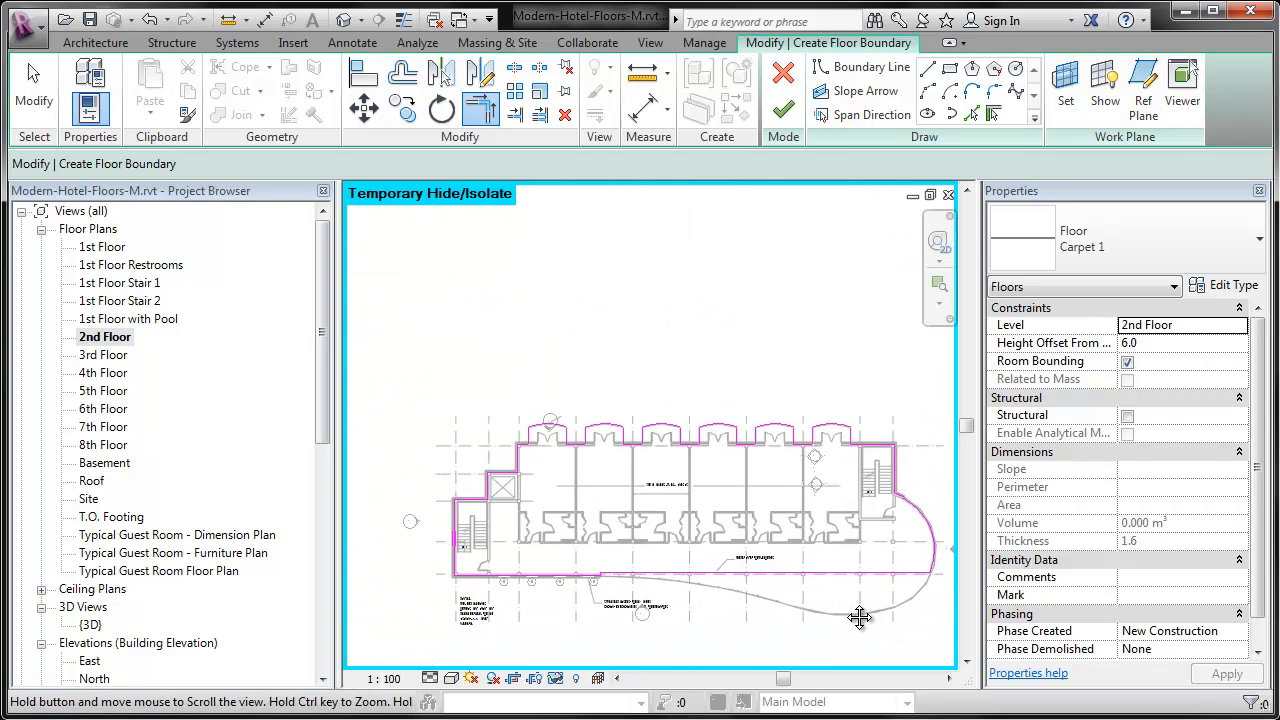
click(783, 108)
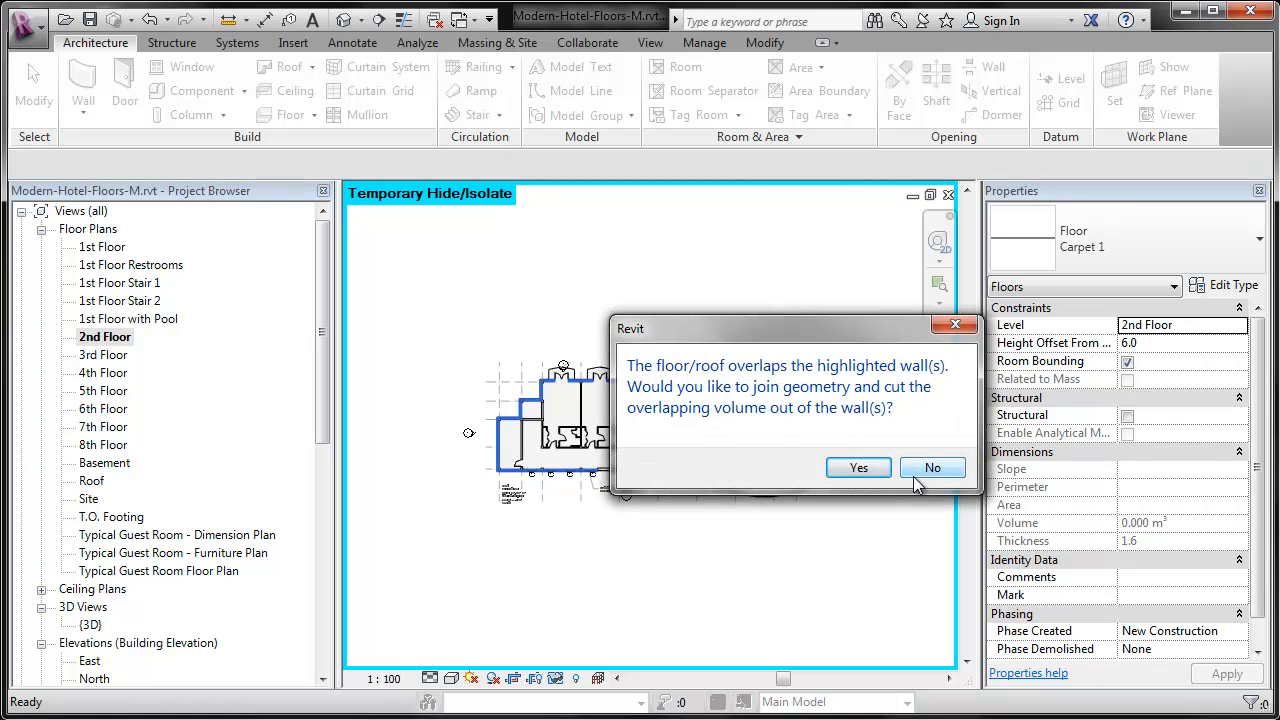
click(845, 468)
Step: Change the new 2nd Floor slab's type to Generic 300mm and deselect it
scroll(840, 478, up, 3)
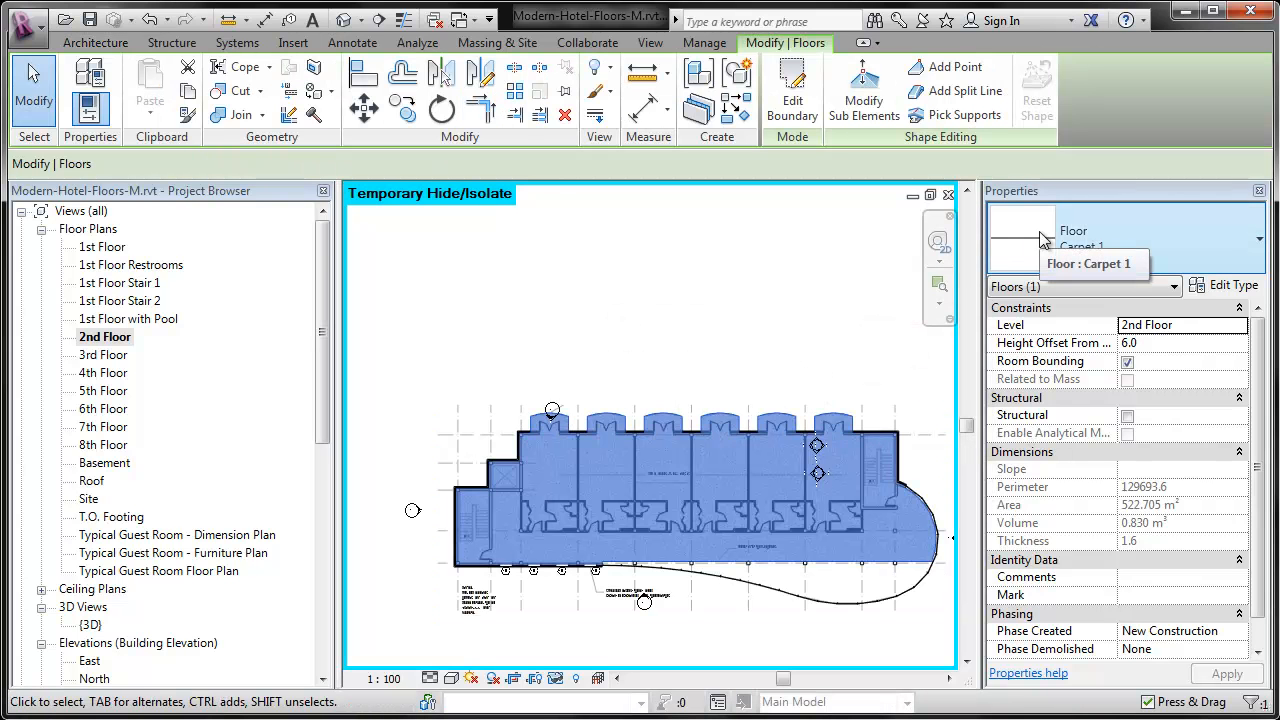
mouse_move(1040, 238)
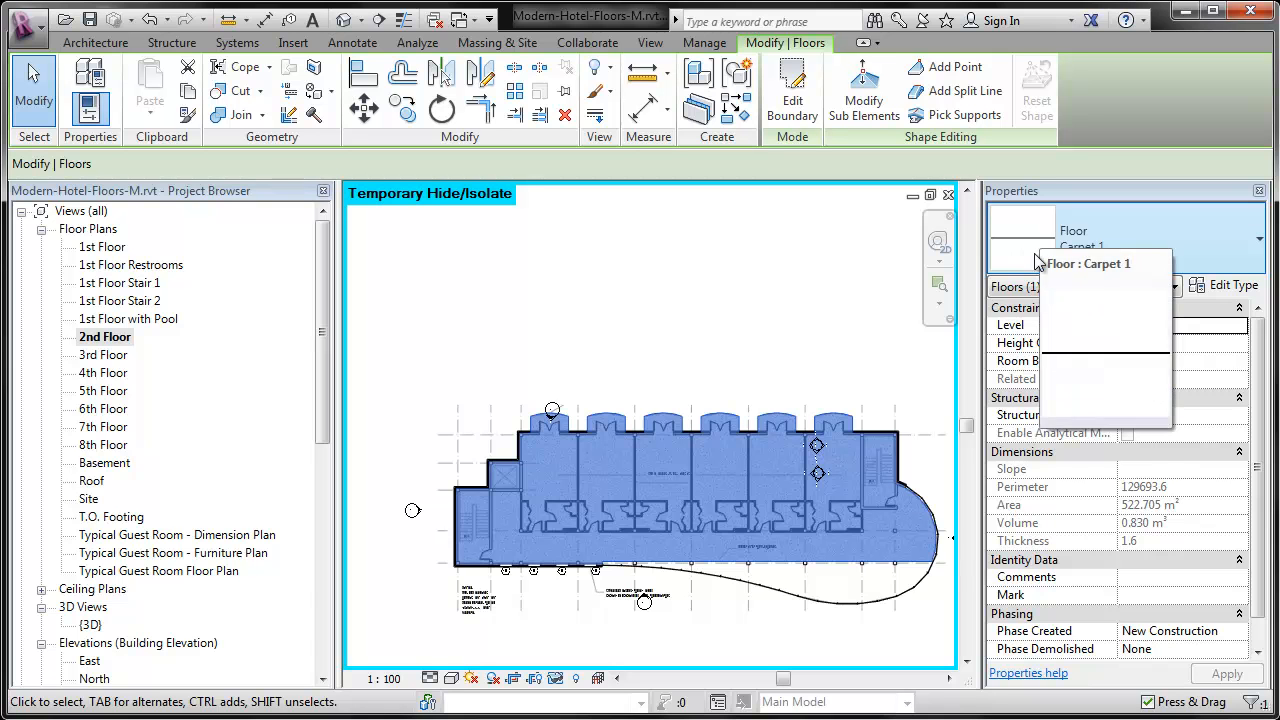
click(1095, 242)
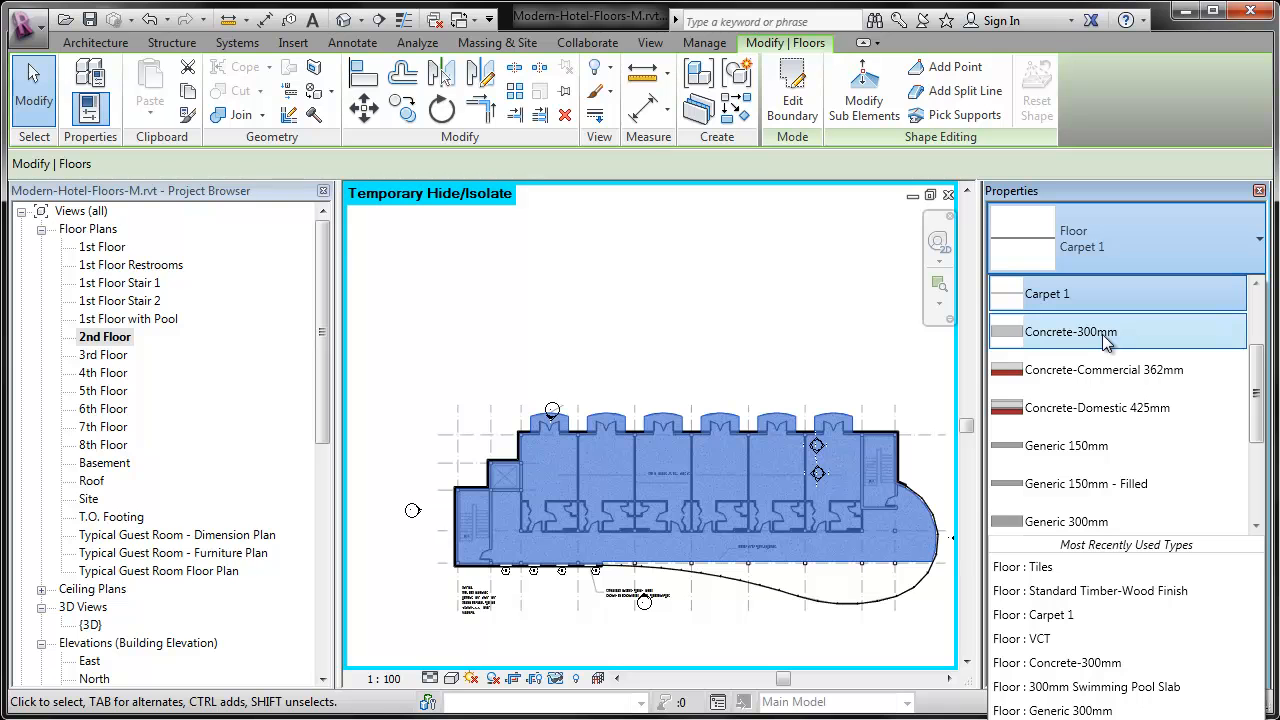
scroll(1107, 400, down, 2)
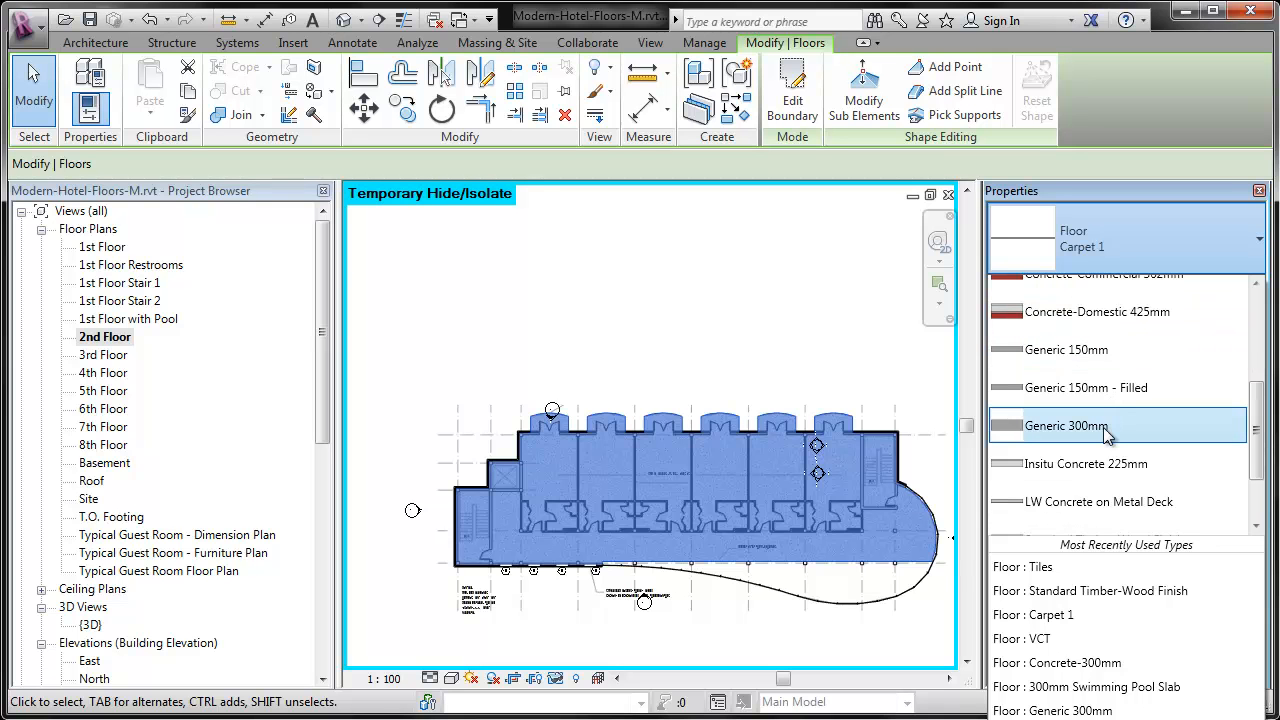
click(1107, 428)
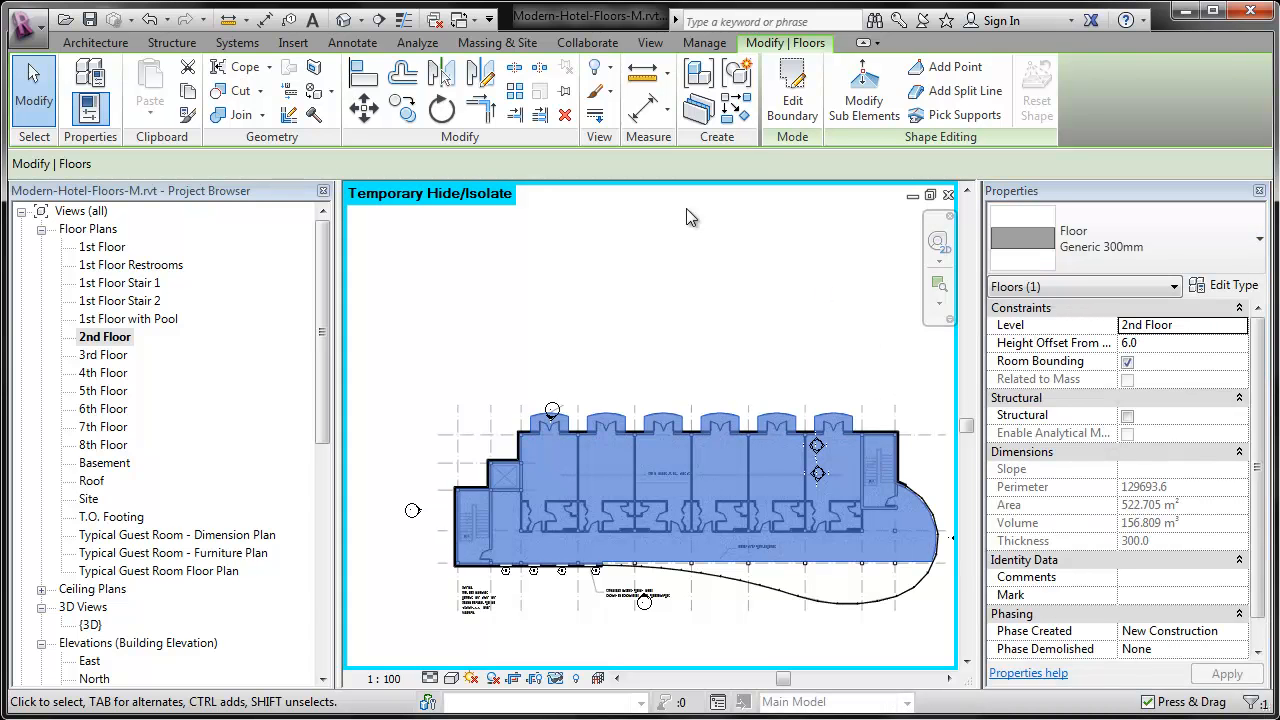
click(441, 312)
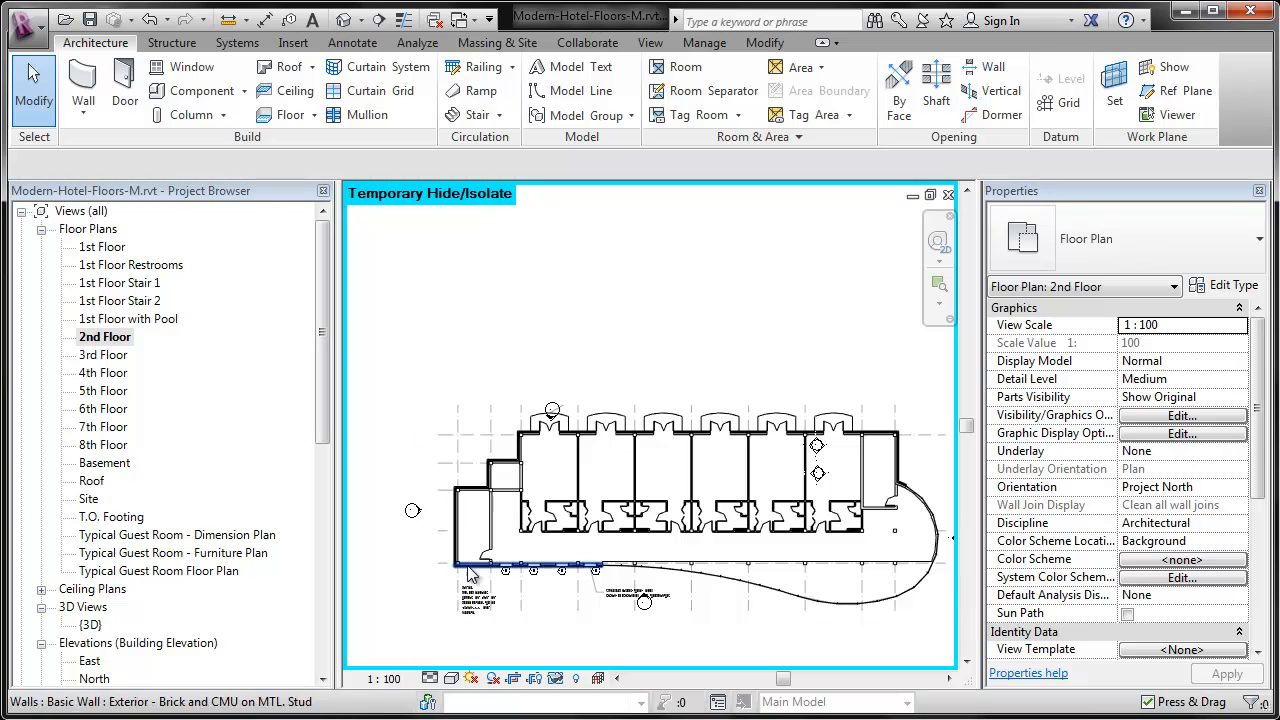
Step: Hide the imported Hotel-Typical-Guest-Floor-Plan-M.dwg in the 2nd Floor view
scroll(472, 621, up, 3)
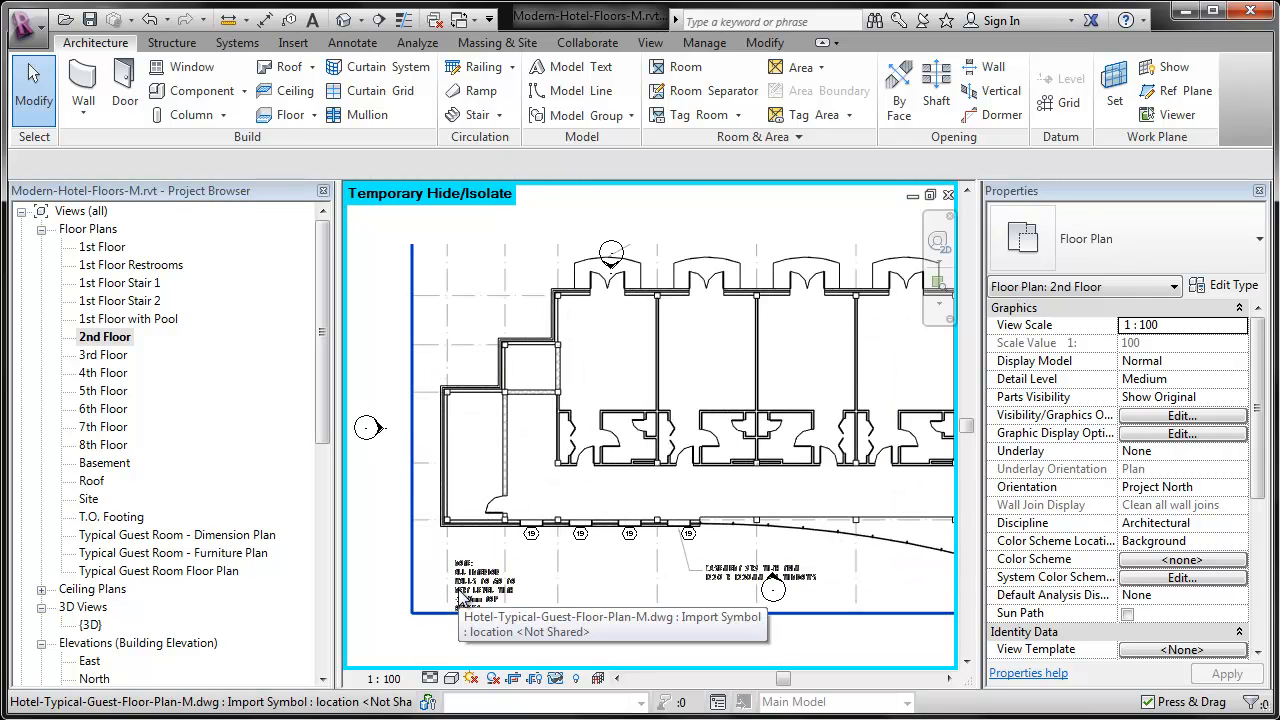
click(464, 588)
right_click(462, 588)
mouse_move(640, 249)
click(751, 249)
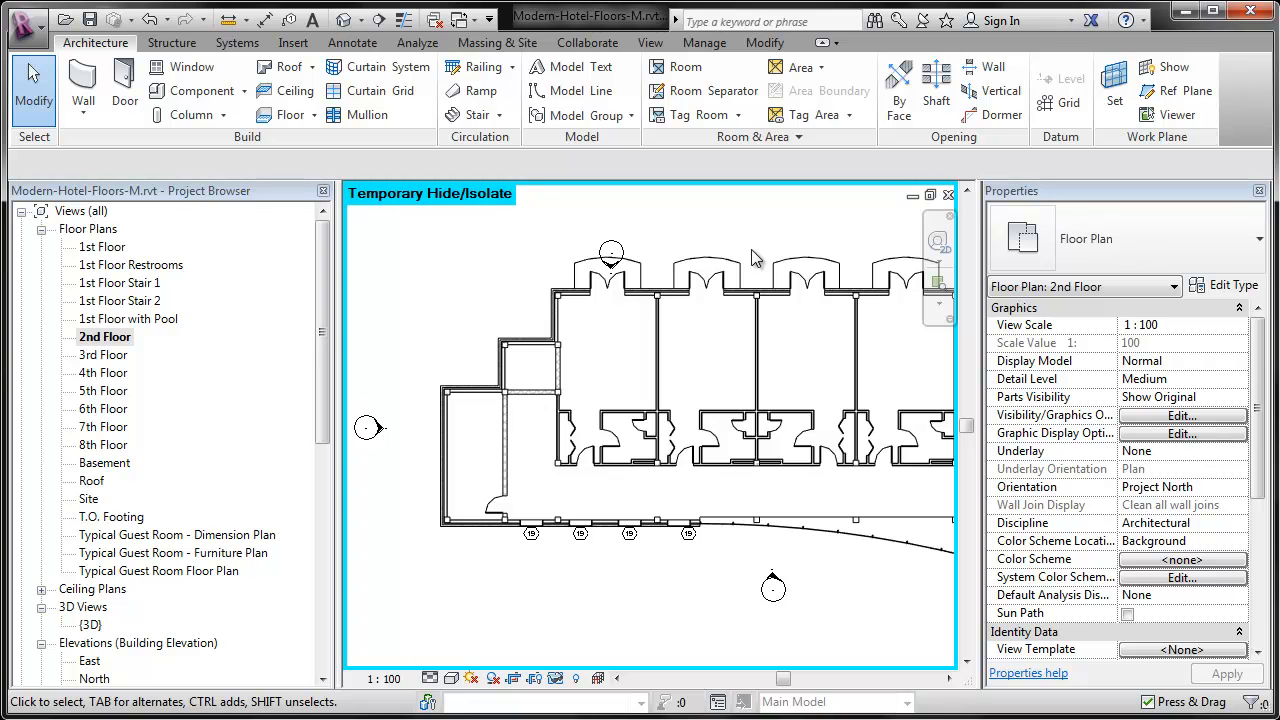
Step: Reset the temporary hide/isolate so the grids, tags and sections of the 2nd Floor plan are displayed again
click(555, 678)
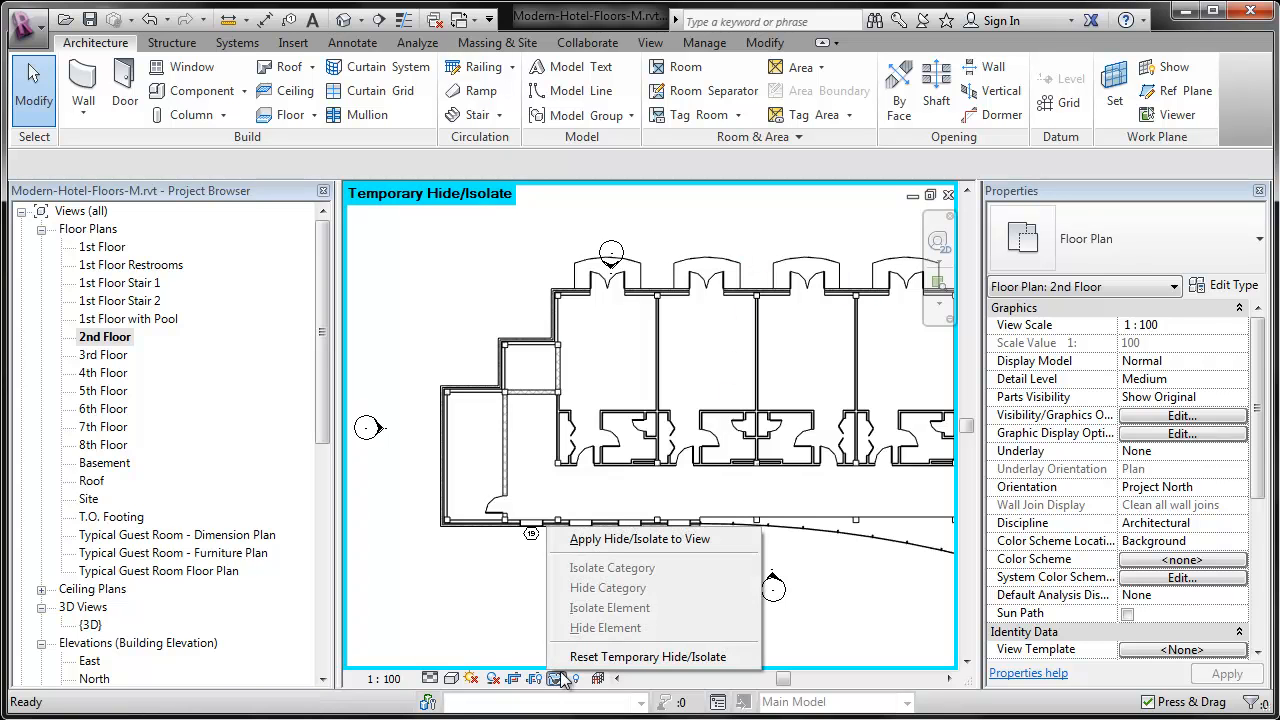
click(622, 657)
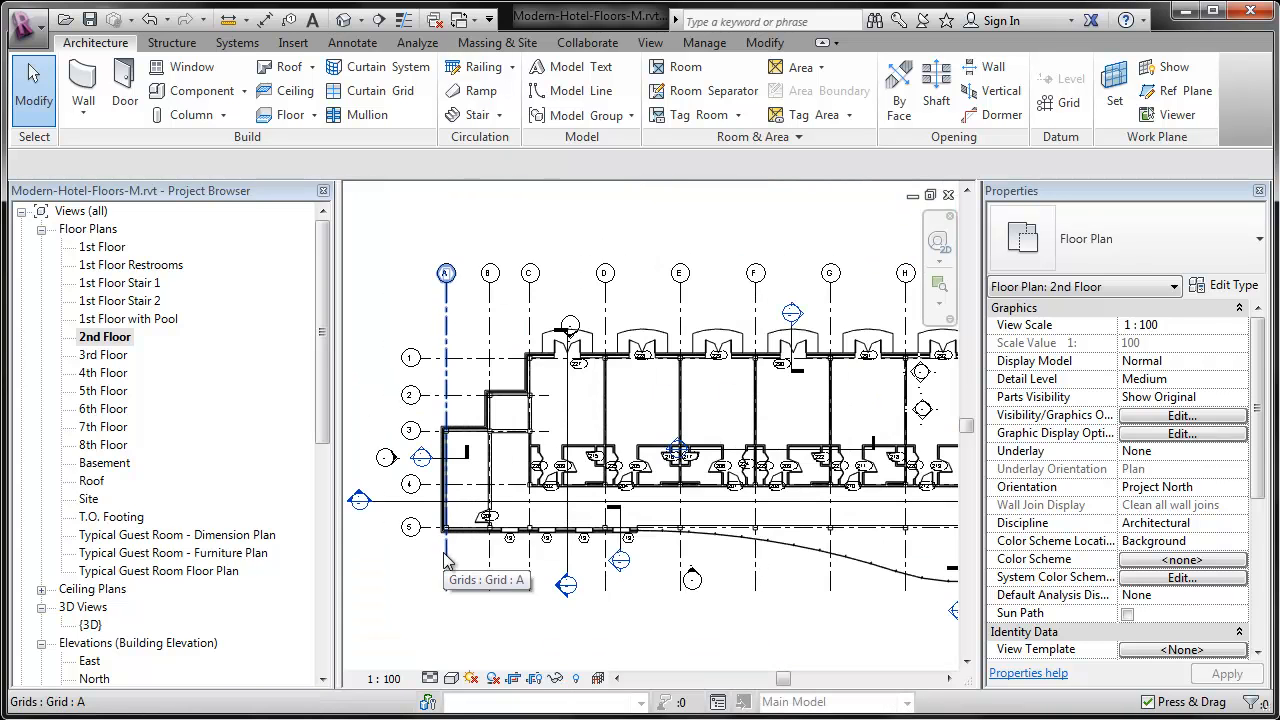
scroll(446, 561, down, 2)
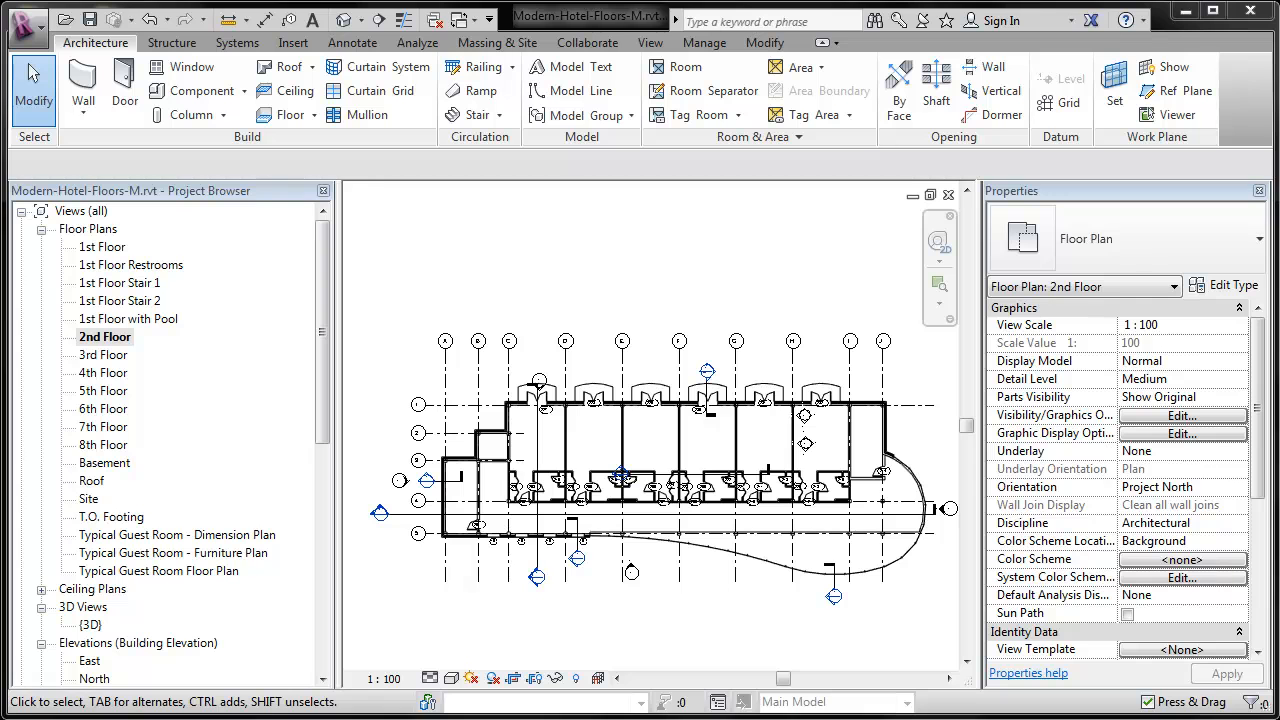
Step: Copy the 2nd Floor slab to the clipboard and paste it aligned to the levels 3rd Floor through 8th Floor
click(828, 388)
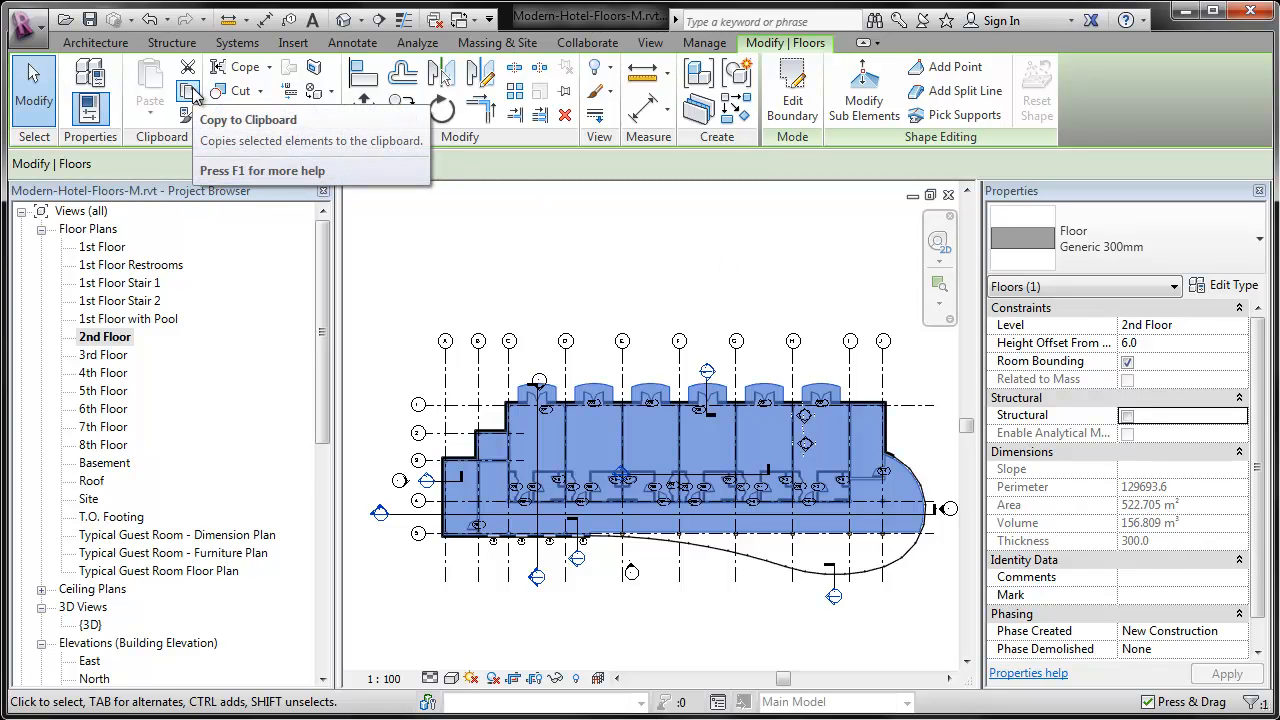
click(190, 91)
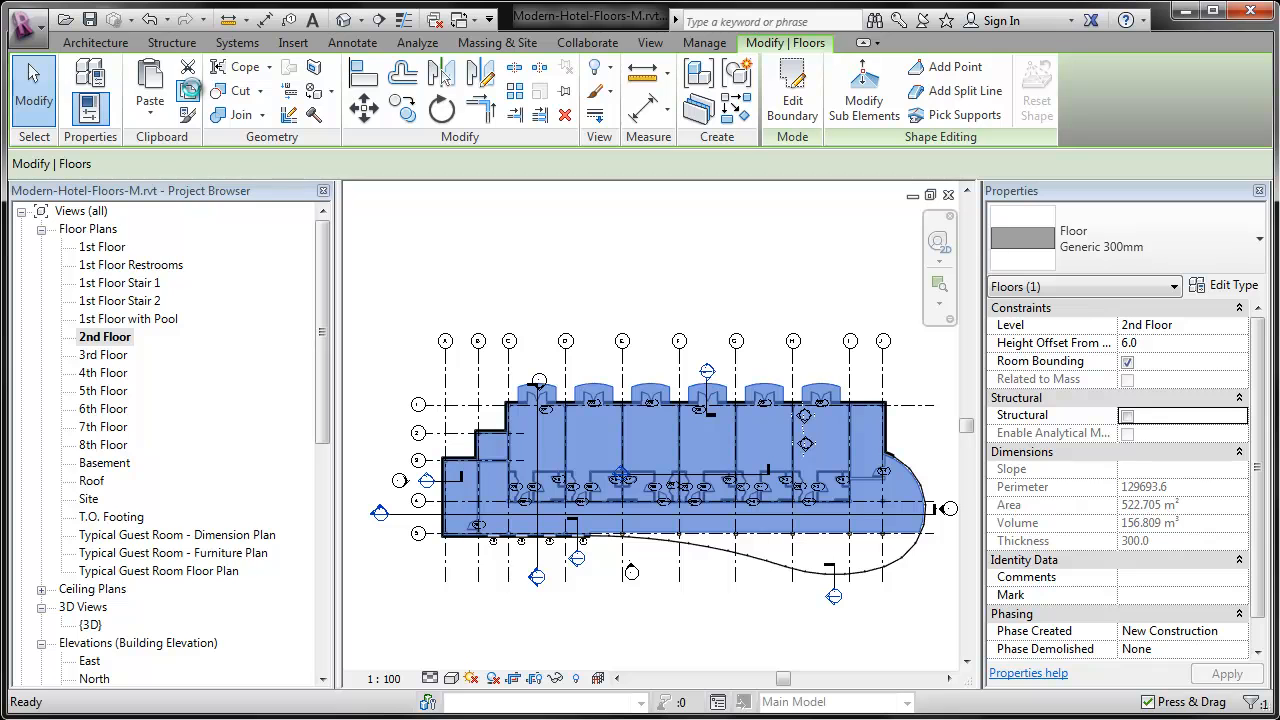
click(150, 110)
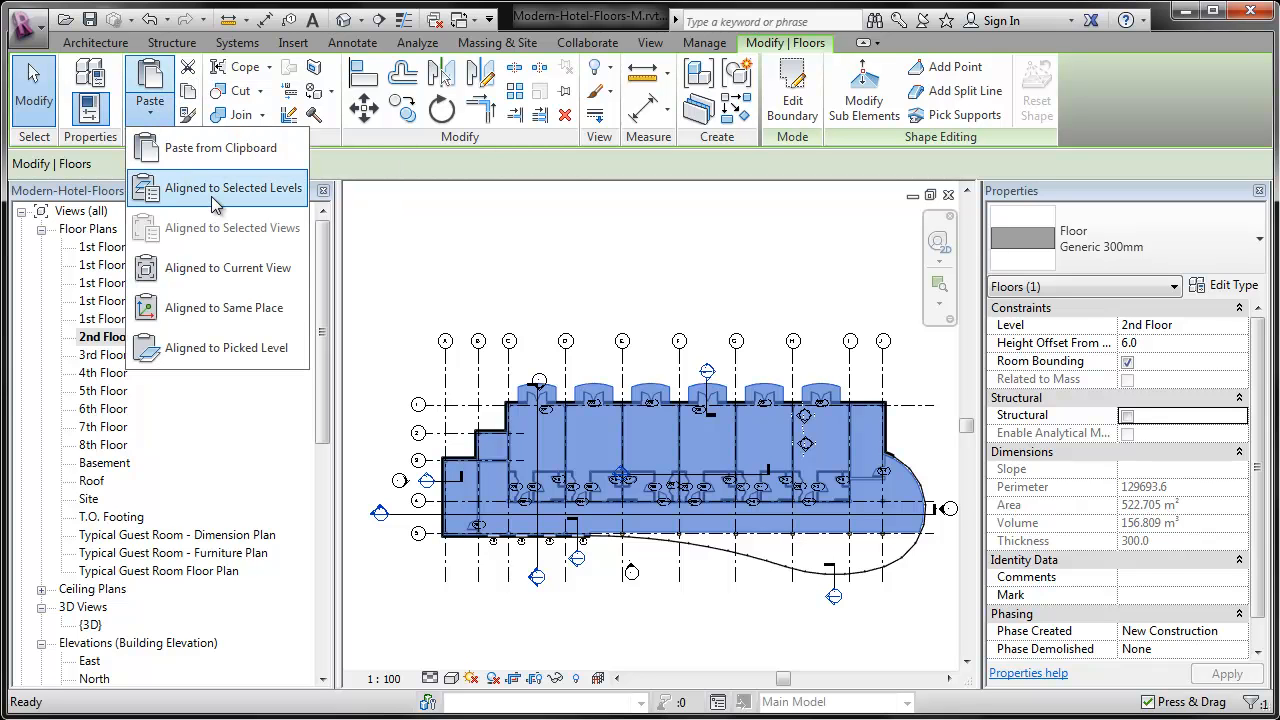
click(214, 200)
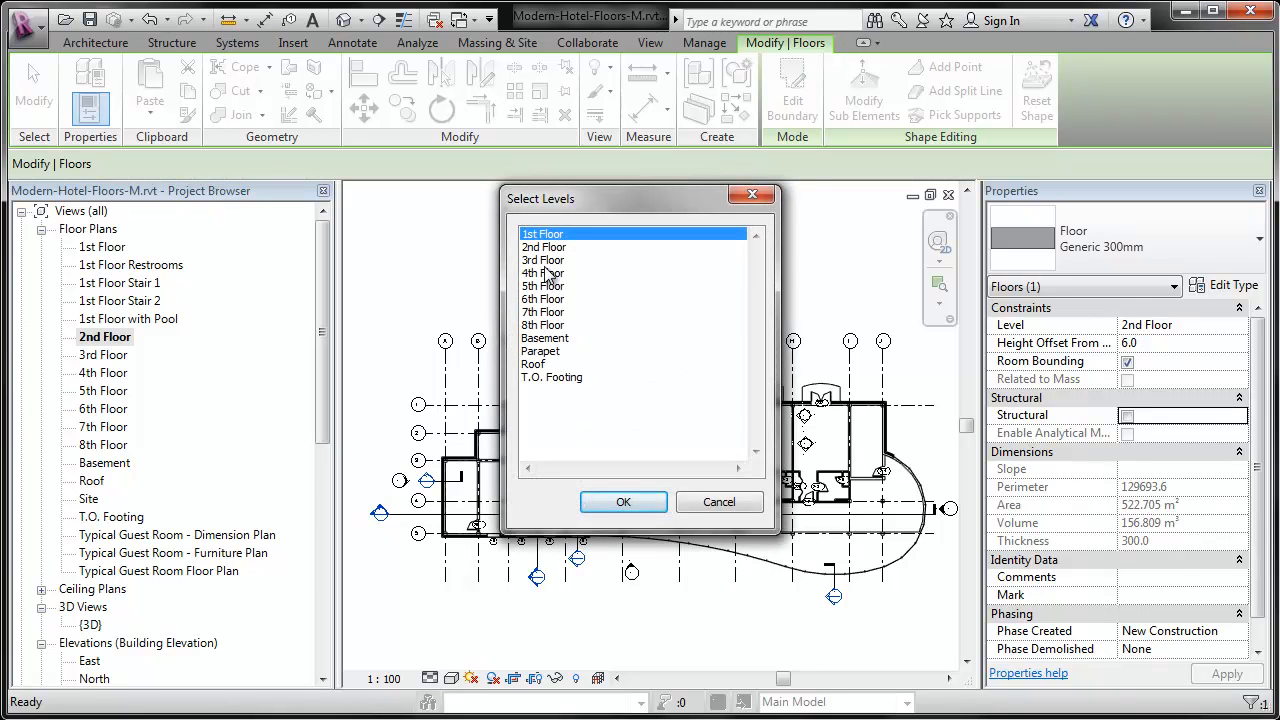
click(545, 261)
shift+click(545, 326)
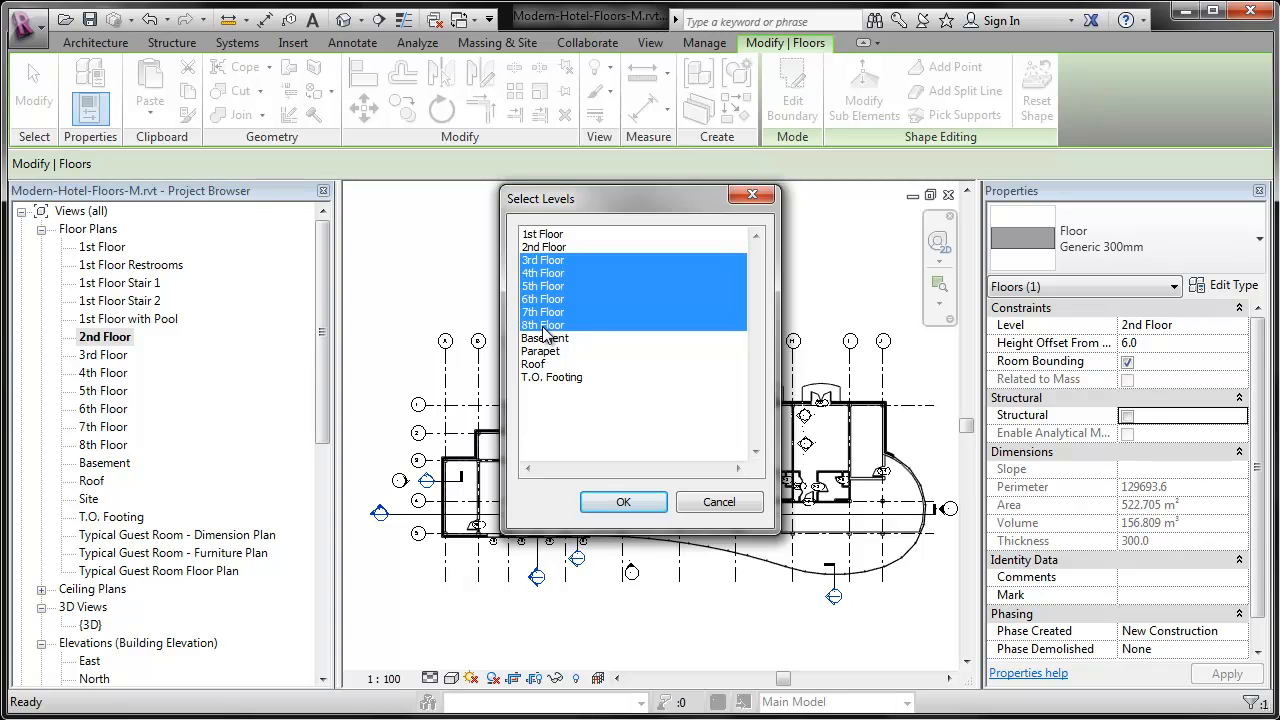
click(617, 503)
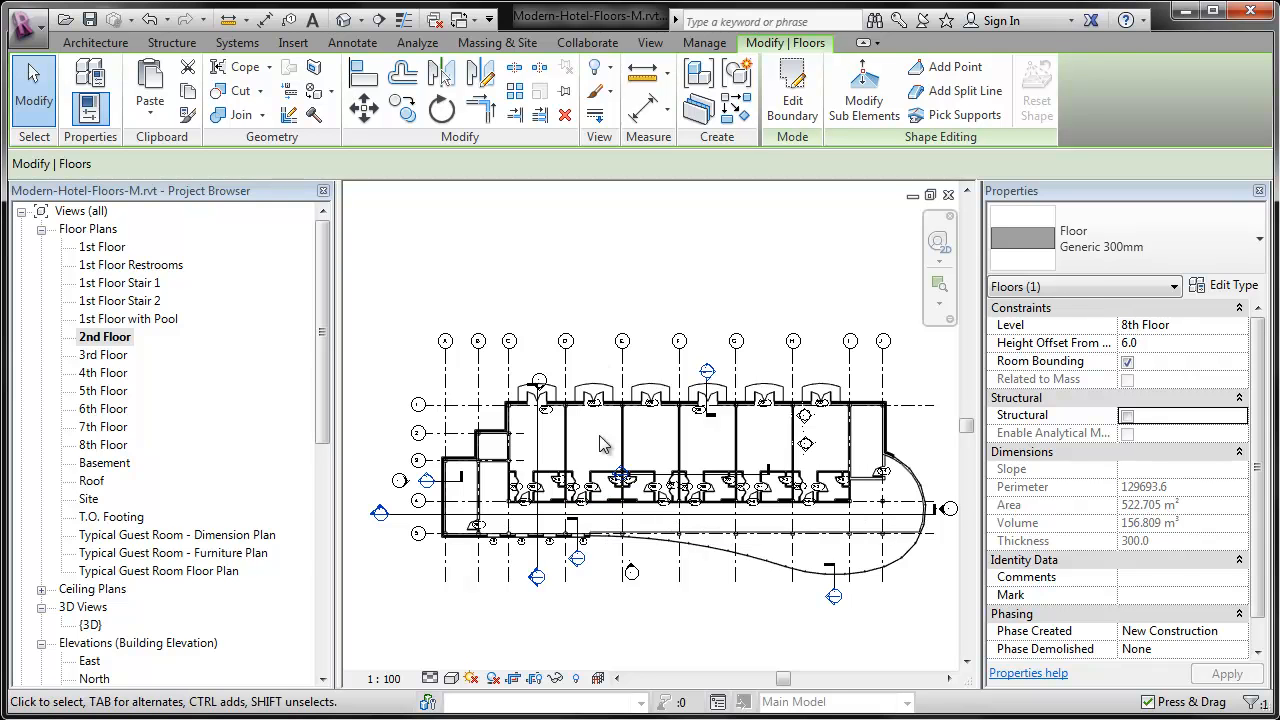
click(614, 283)
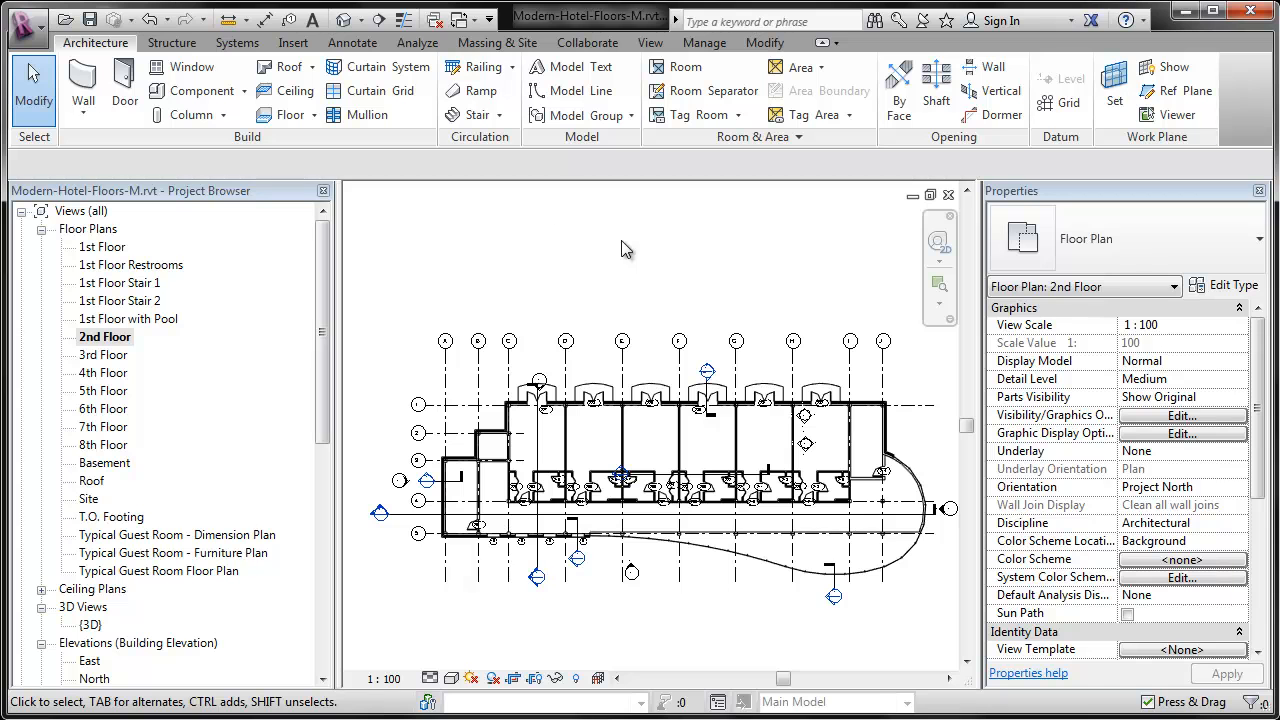
Step: Examine the copied floors and balconies on the building's facade in the default 3D view, then close that view
click(344, 21)
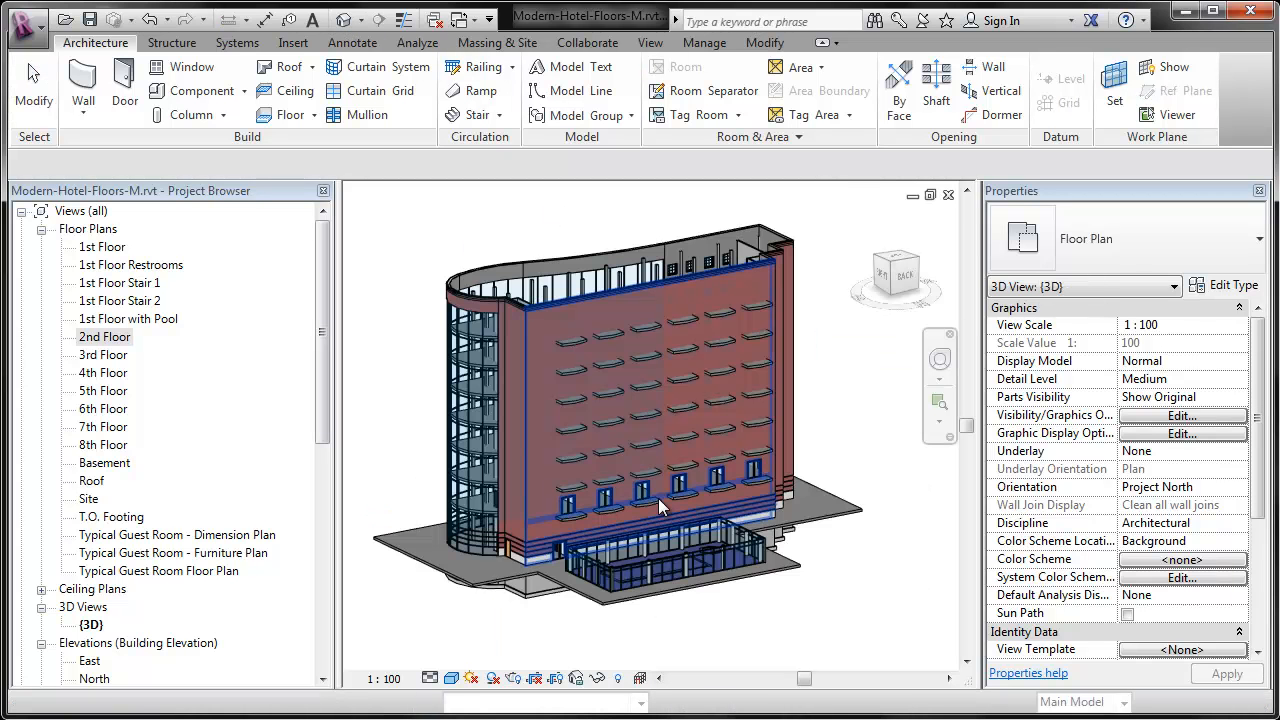
scroll(767, 479, up, 4)
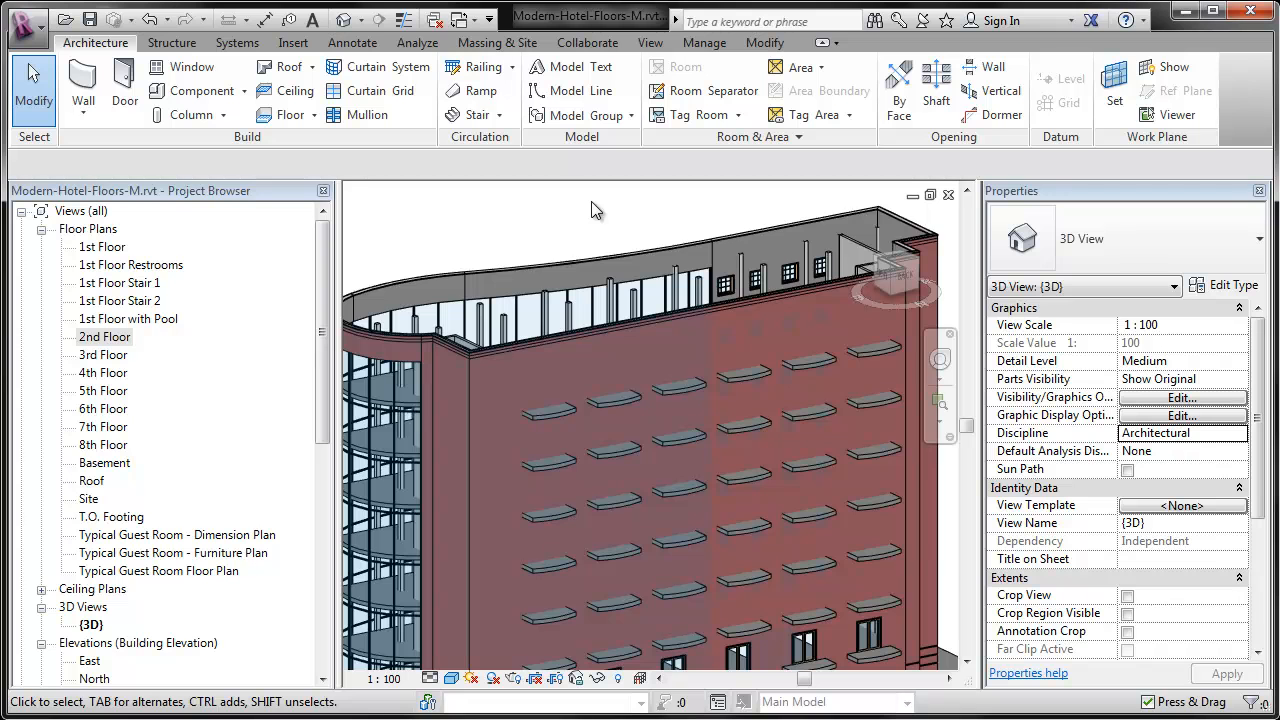
scroll(591, 219, down, 1)
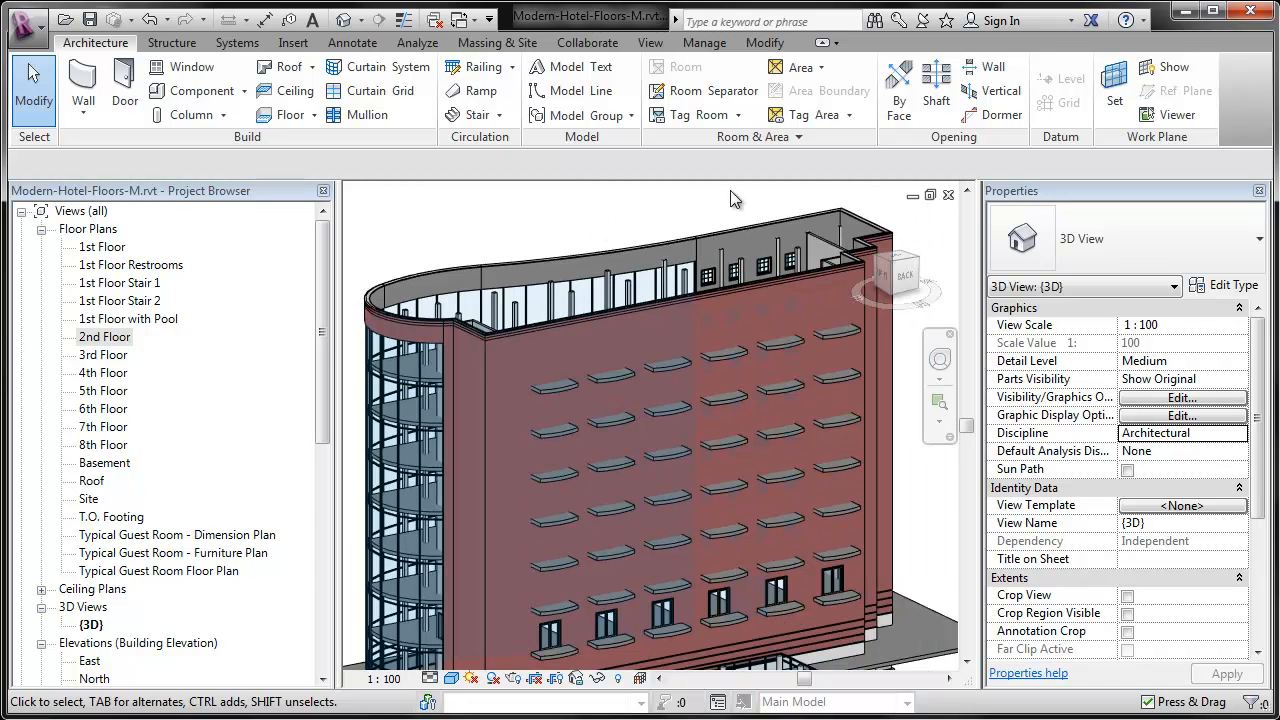
click(949, 196)
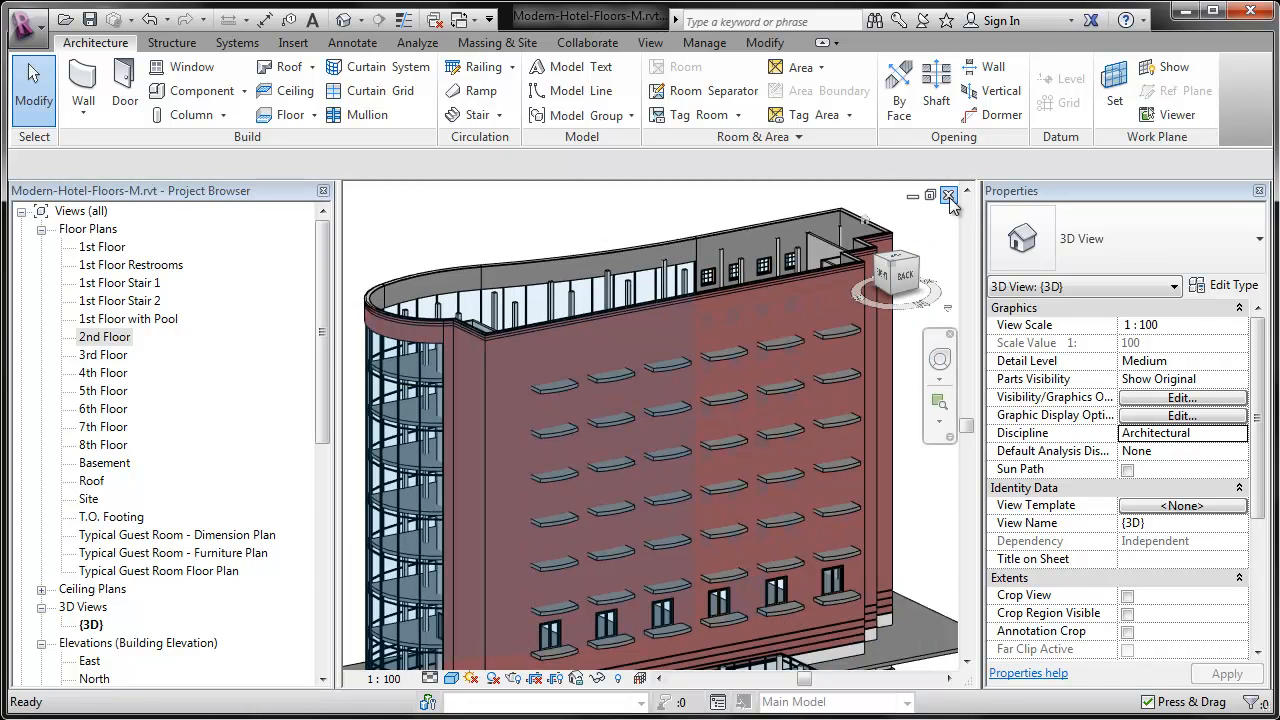
Step: Select the guest rooms' entry and bathroom partitions, dividing walls, interior doors and balcony doors between grids C and I on the 2nd Floor
scroll(849, 410, up, 1)
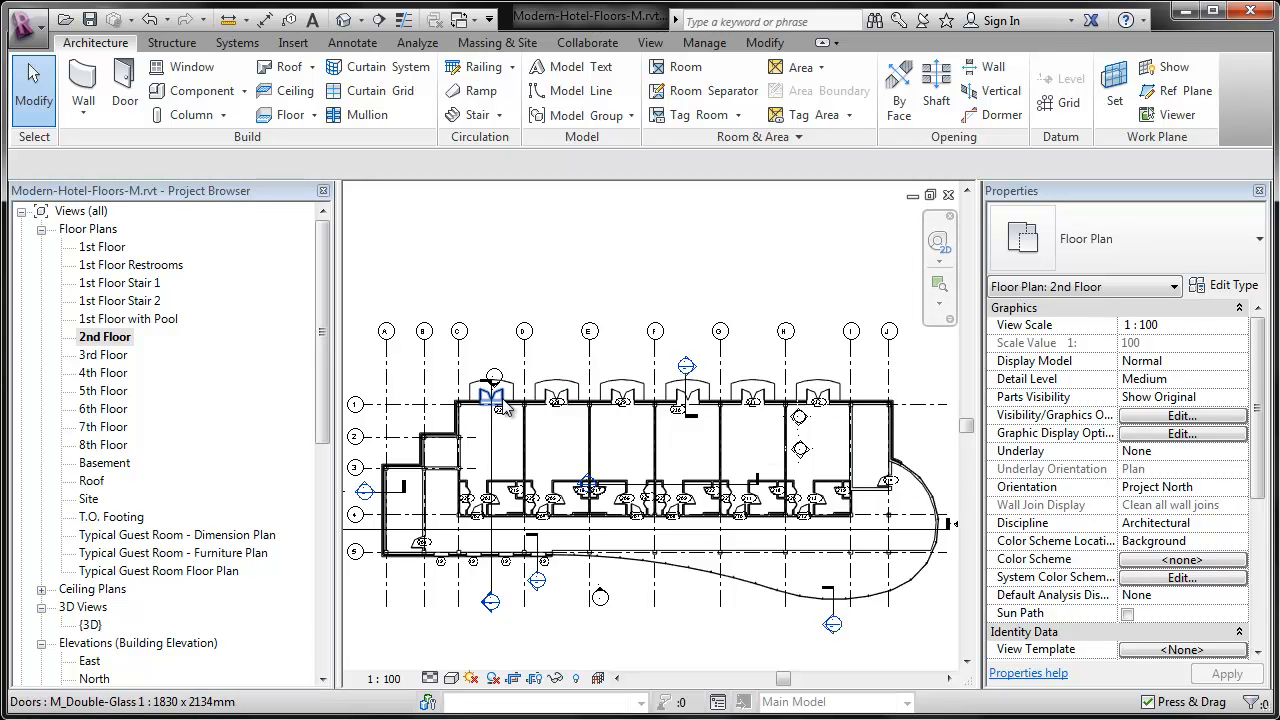
drag(443, 521, 882, 476)
scroll(693, 478, up, 1)
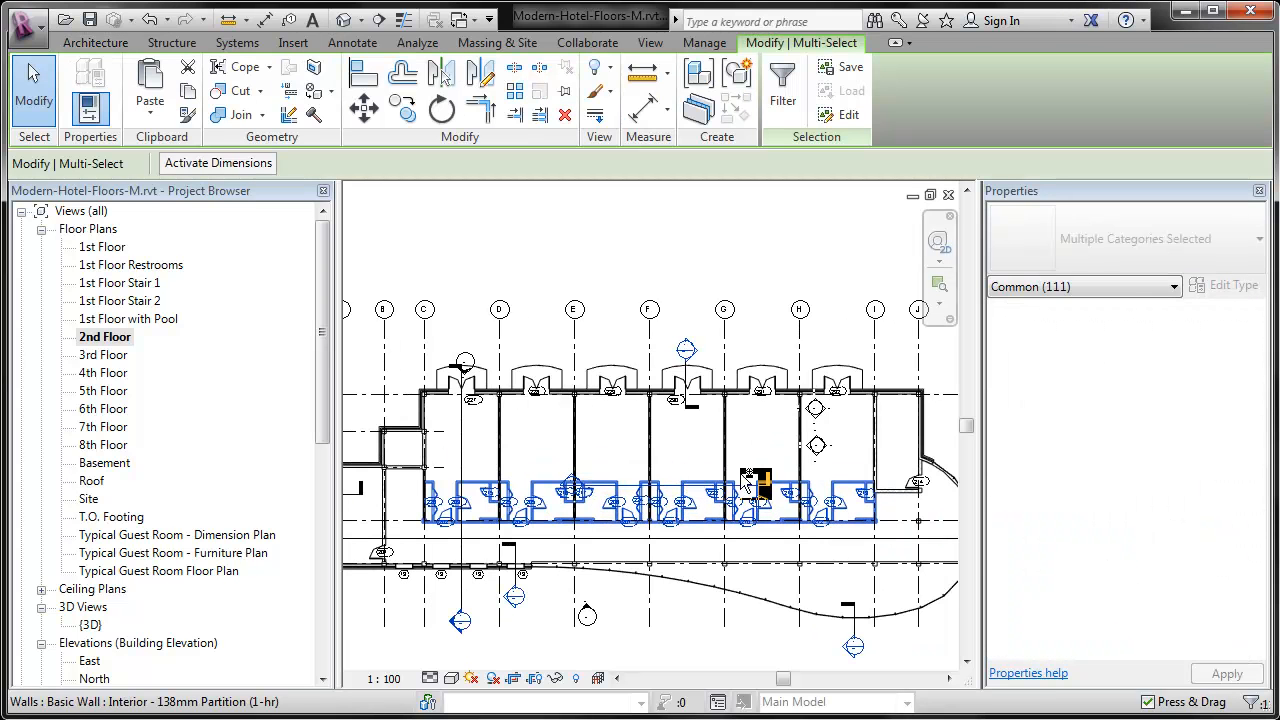
drag(810, 478, 495, 476)
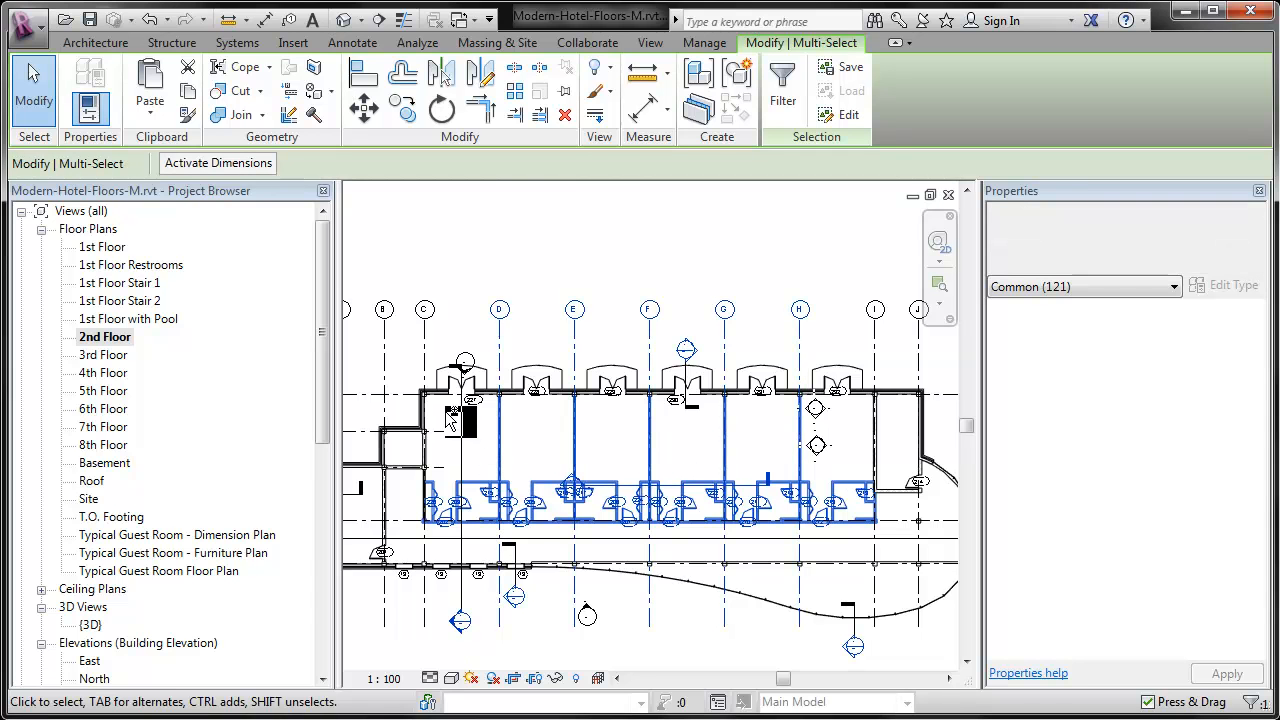
ctrl+drag(446, 408, 868, 379)
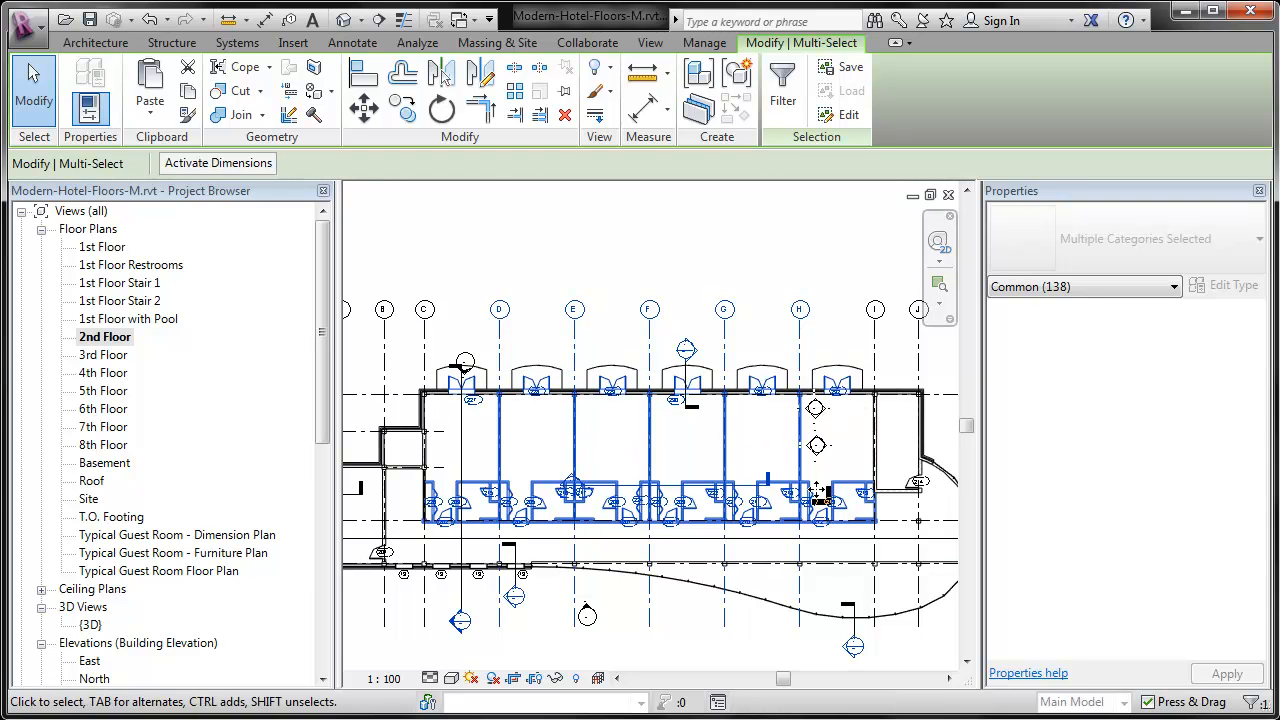
Step: Filter the selection to Doors and Walls only, excluding Door Tags, Grids, Structural Columns and Views
click(790, 115)
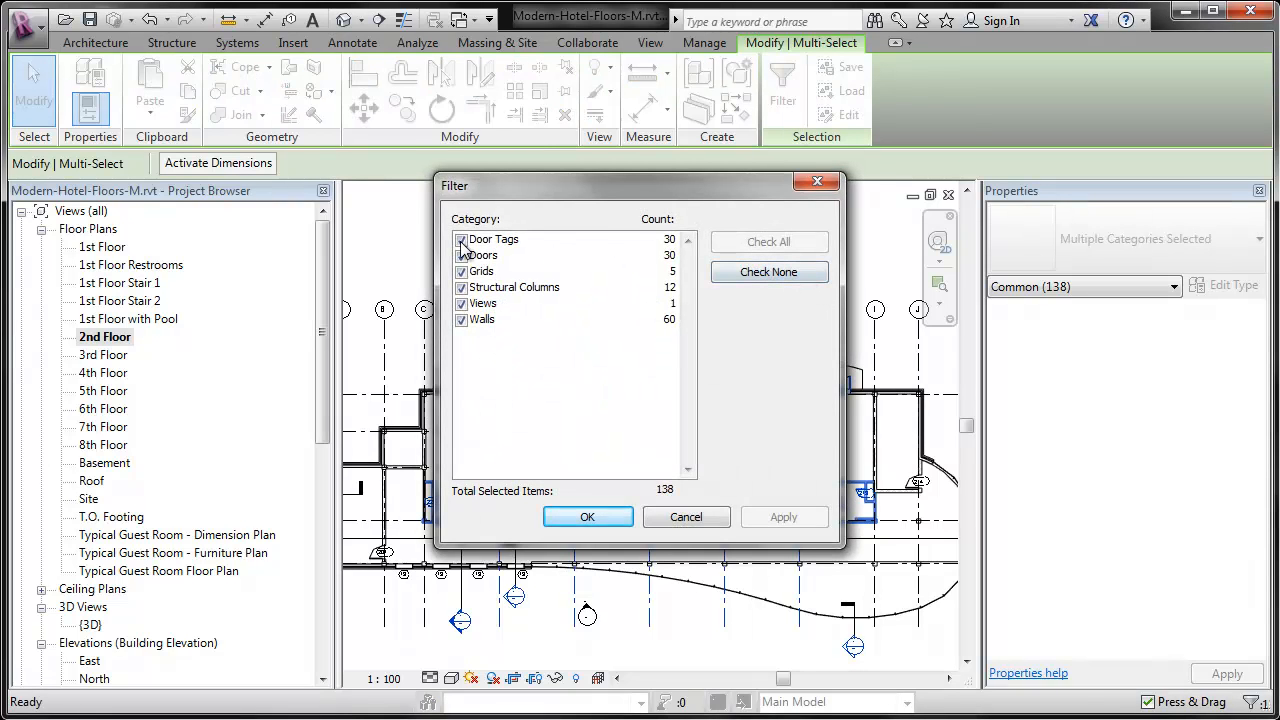
click(461, 240)
click(461, 271)
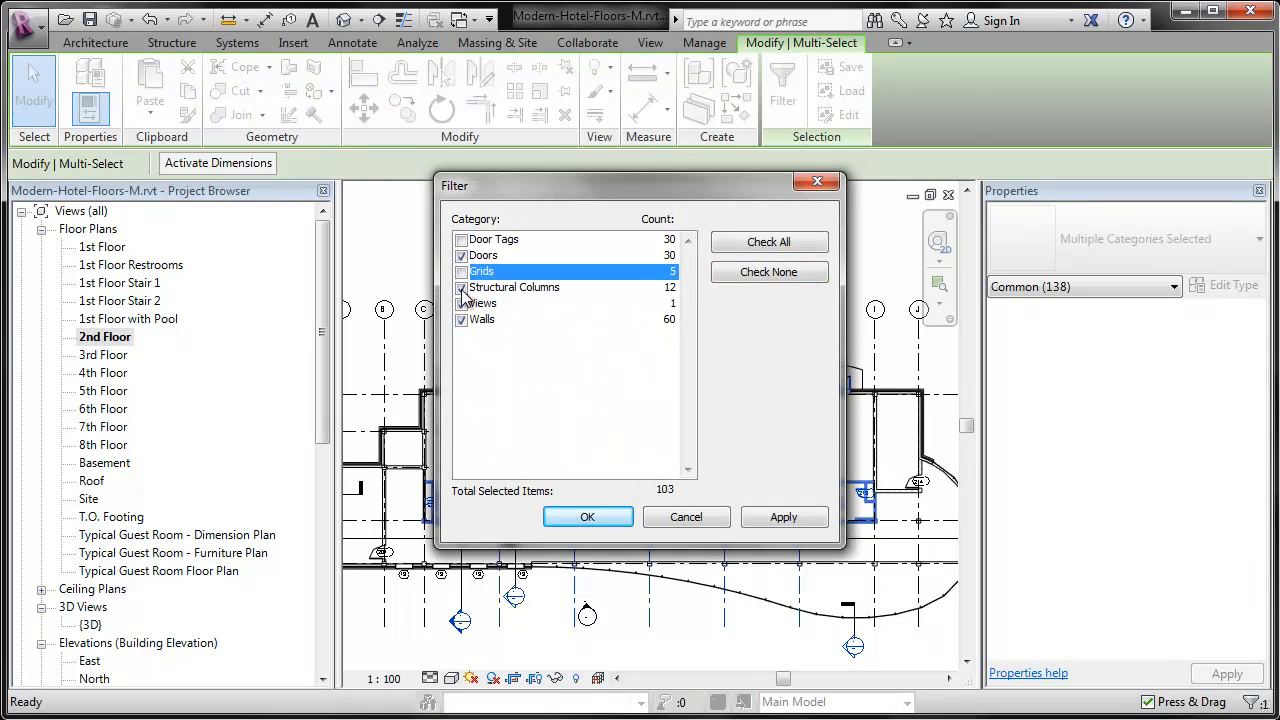
click(461, 287)
click(461, 303)
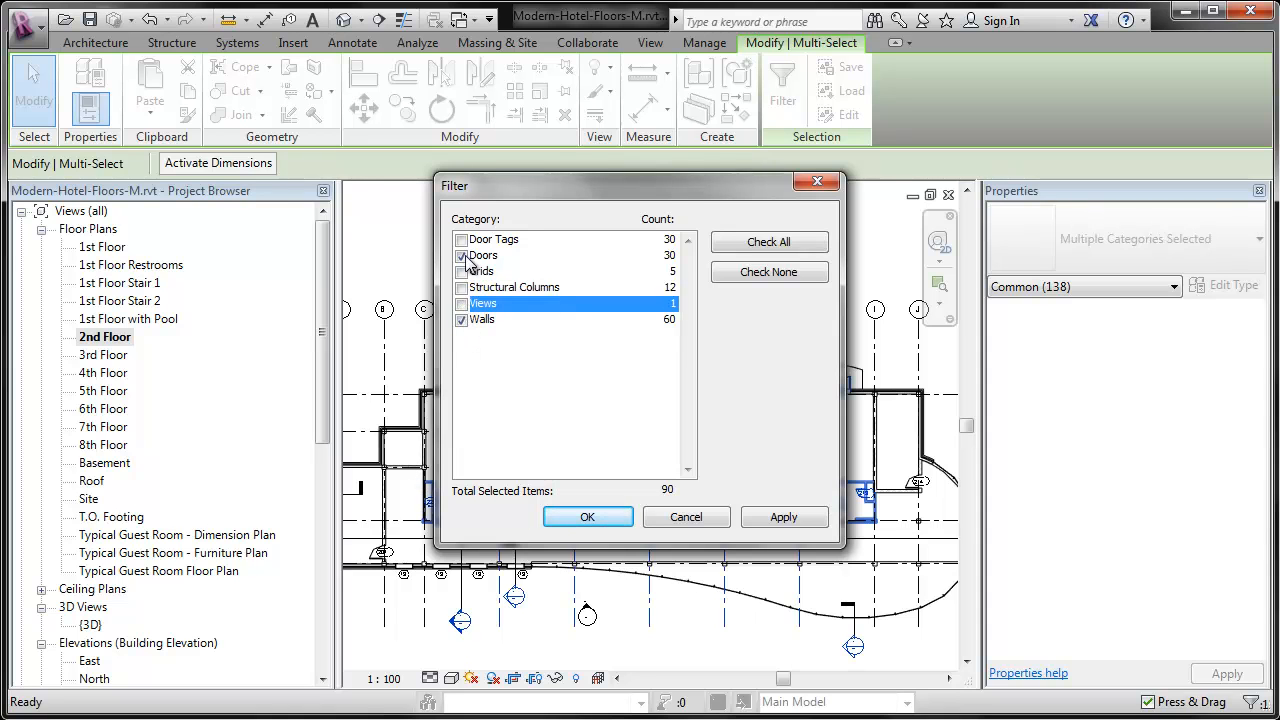
click(587, 517)
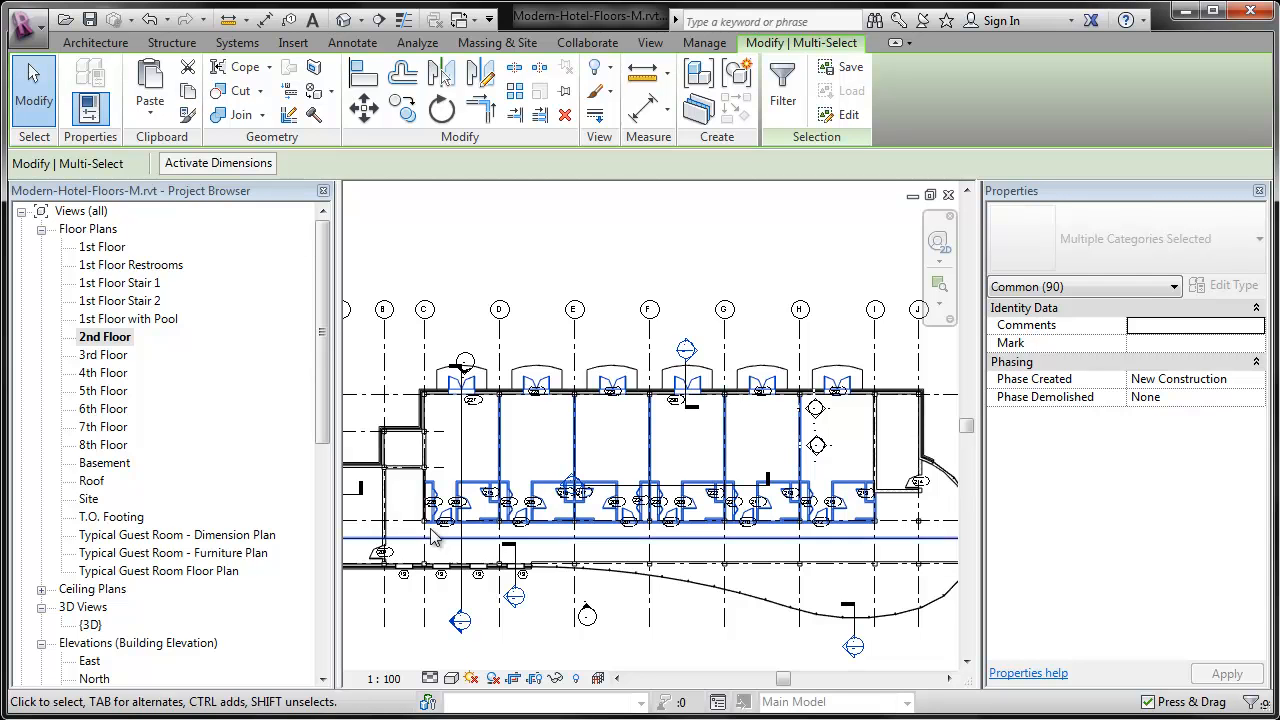
Step: Add the short interior wall along grid C beside door 202 to the selection
scroll(416, 506, up, 4)
scroll(416, 506, up, 2)
ctrl+click(470, 366)
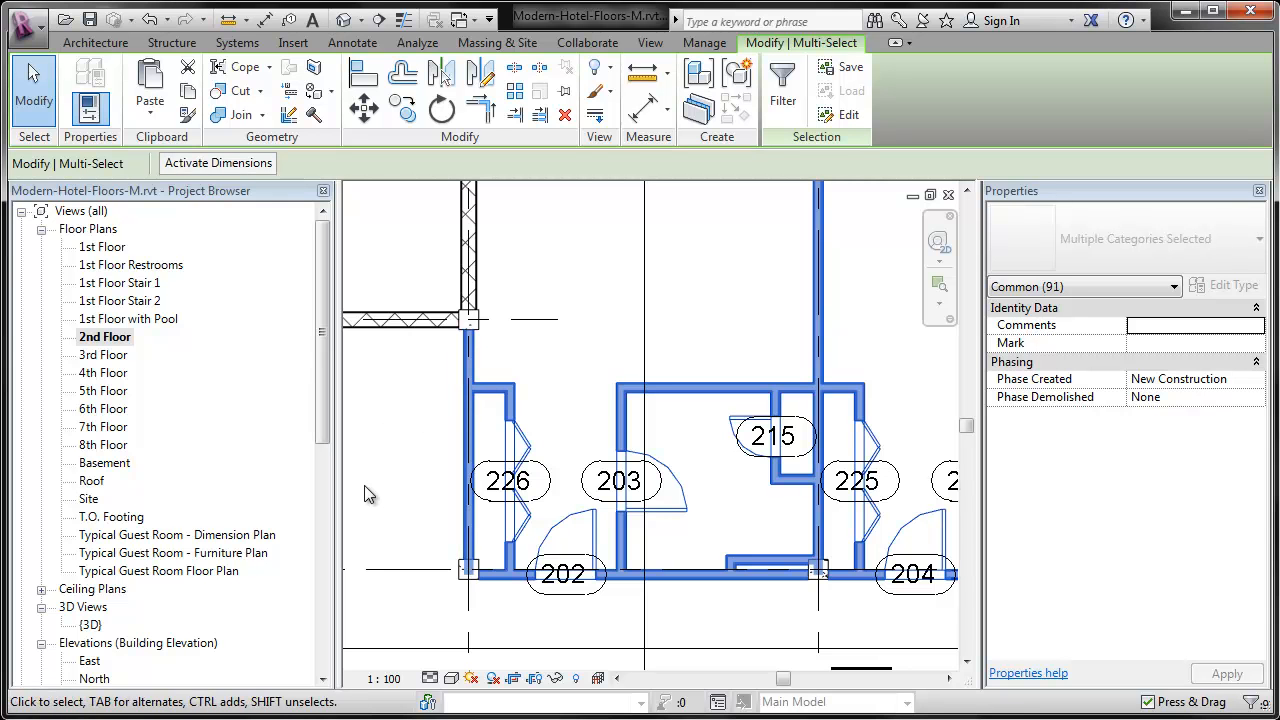
scroll(365, 494, down, 3)
scroll(365, 494, down, 3)
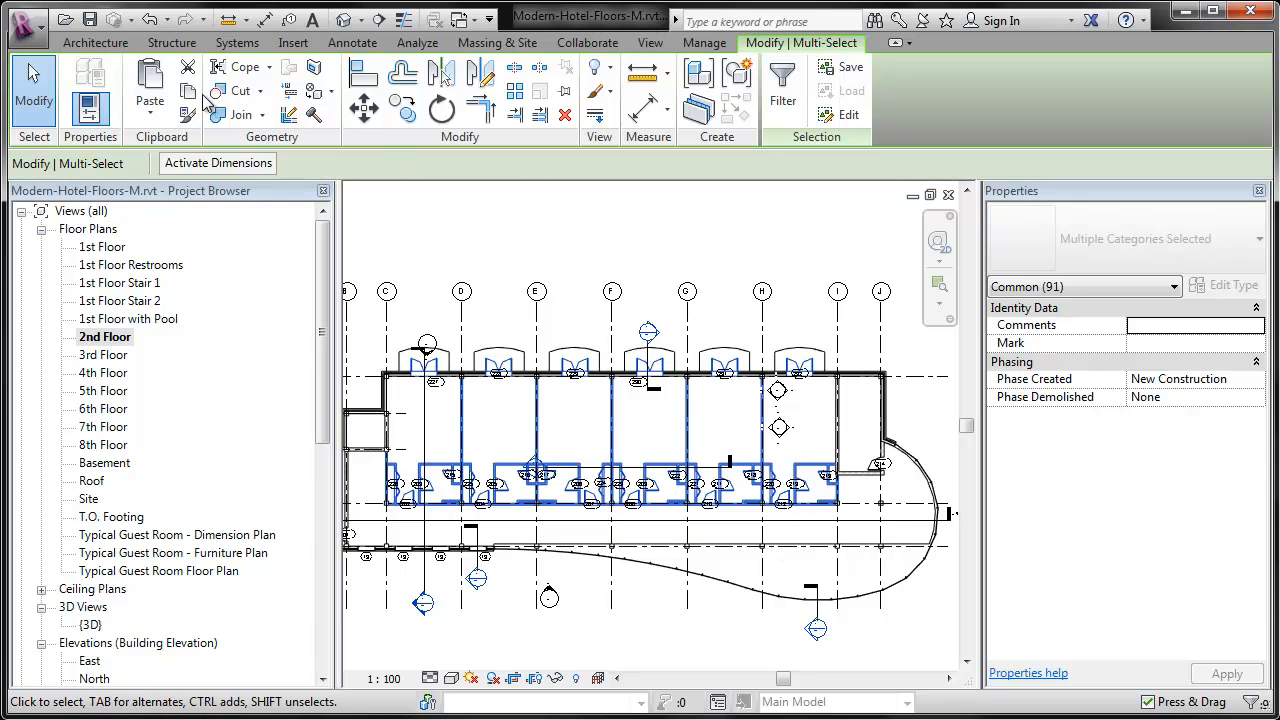
Step: Copy the selected guest-room walls and doors to the clipboard and paste them aligned to the levels 3rd Floor through 8th Floor
click(152, 116)
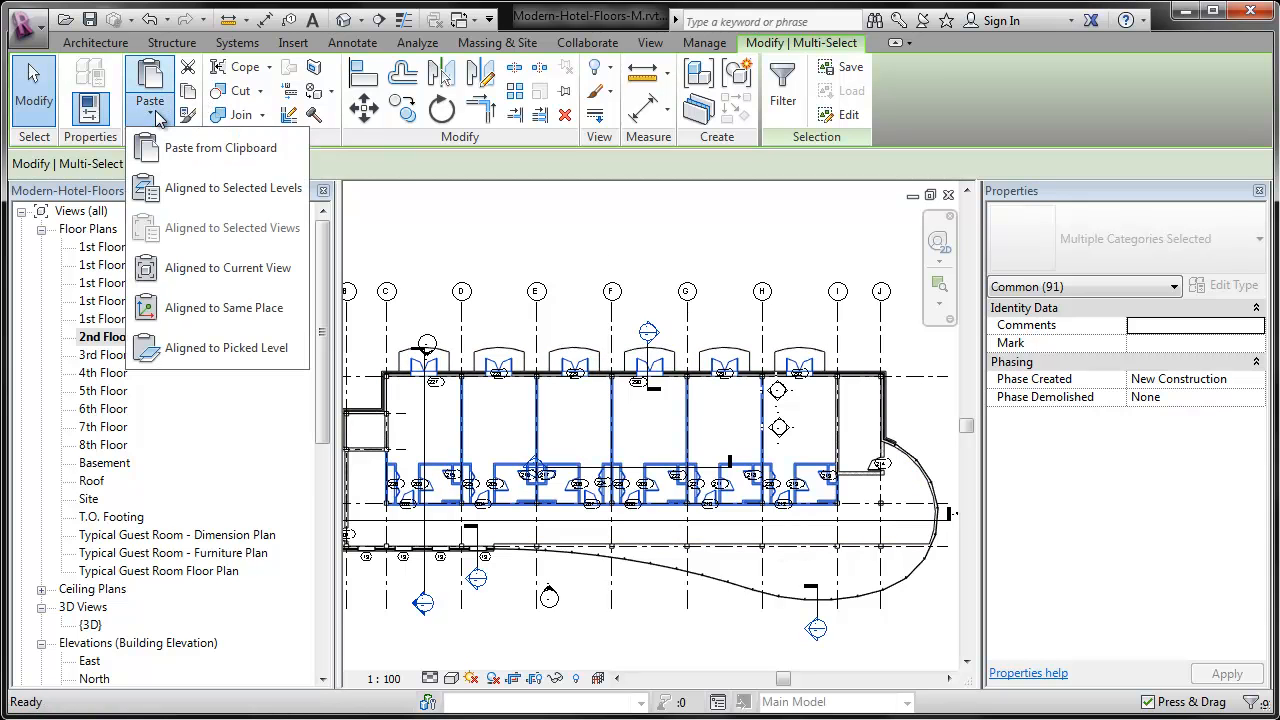
click(181, 195)
click(547, 262)
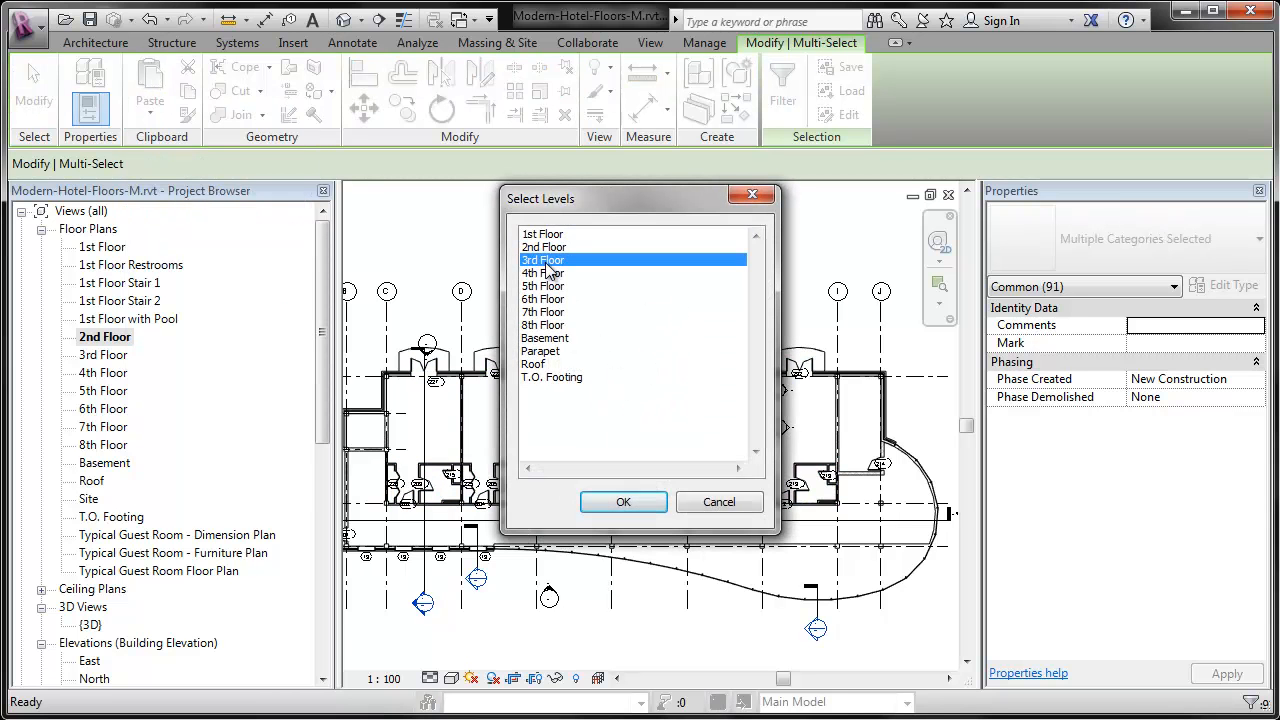
shift+click(541, 326)
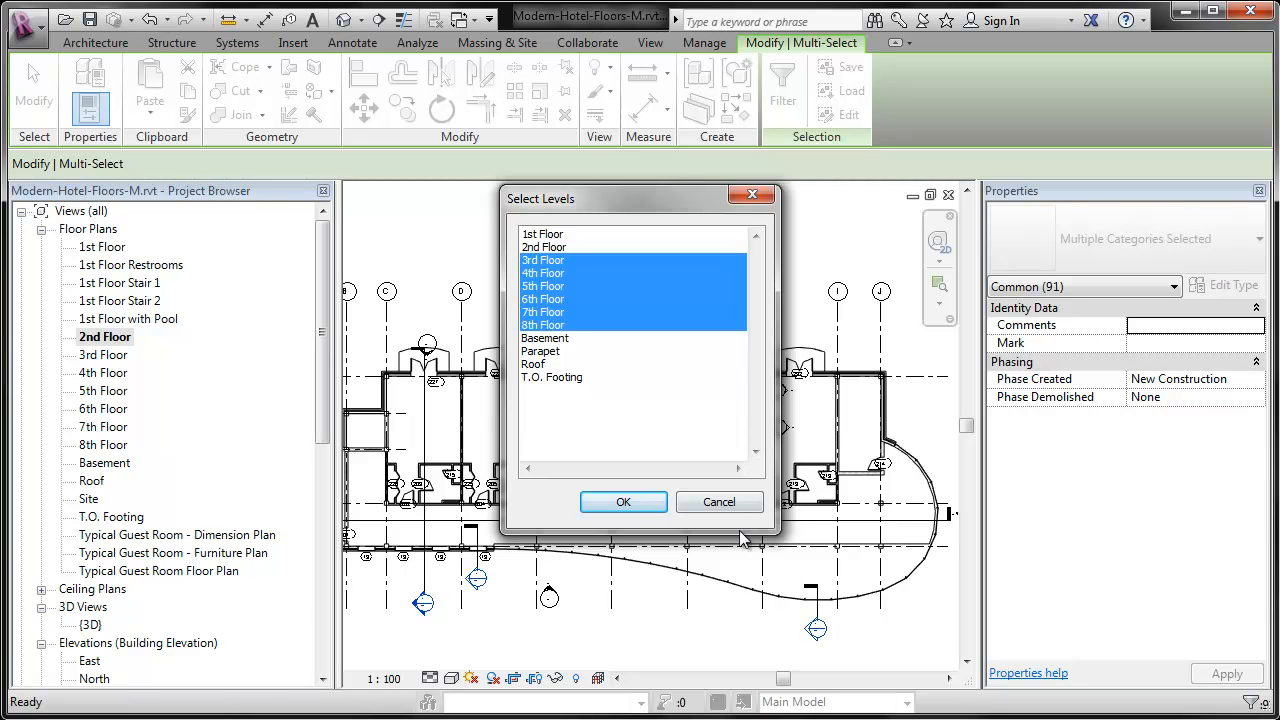
click(642, 499)
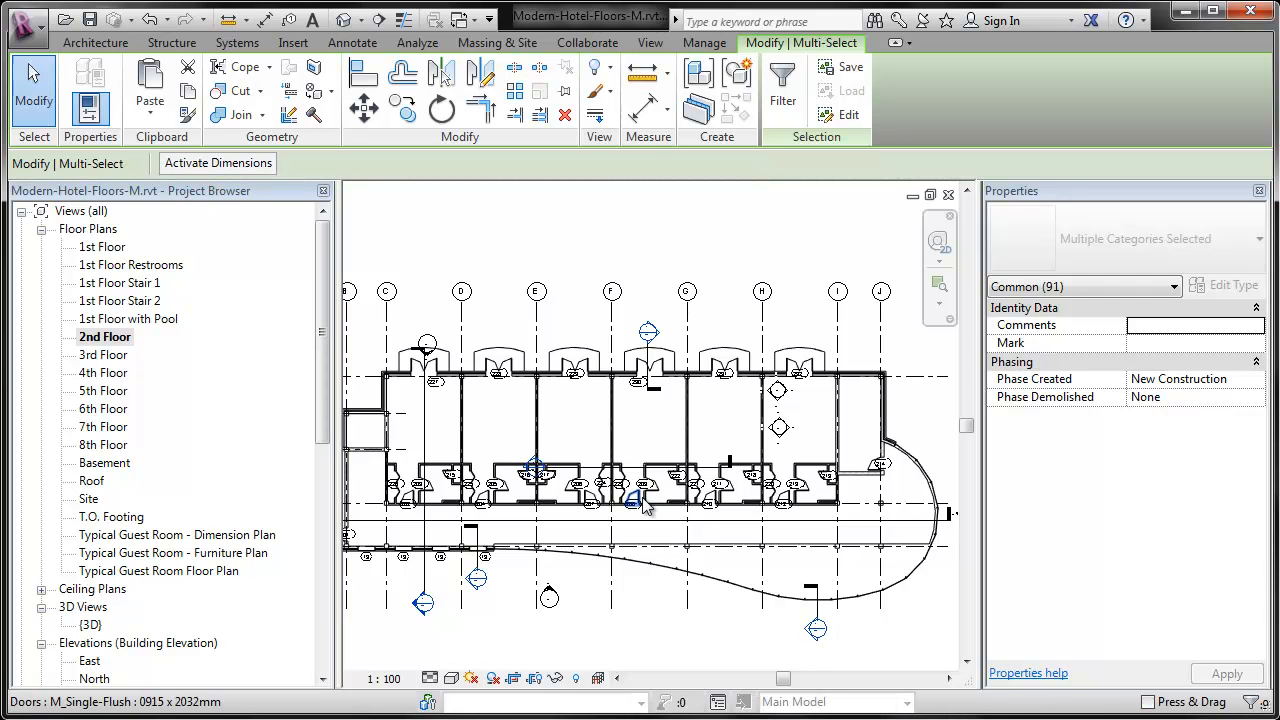
Step: Open the 7th Floor plan and check the pasted guest-room walls and doors
double_click(115, 430)
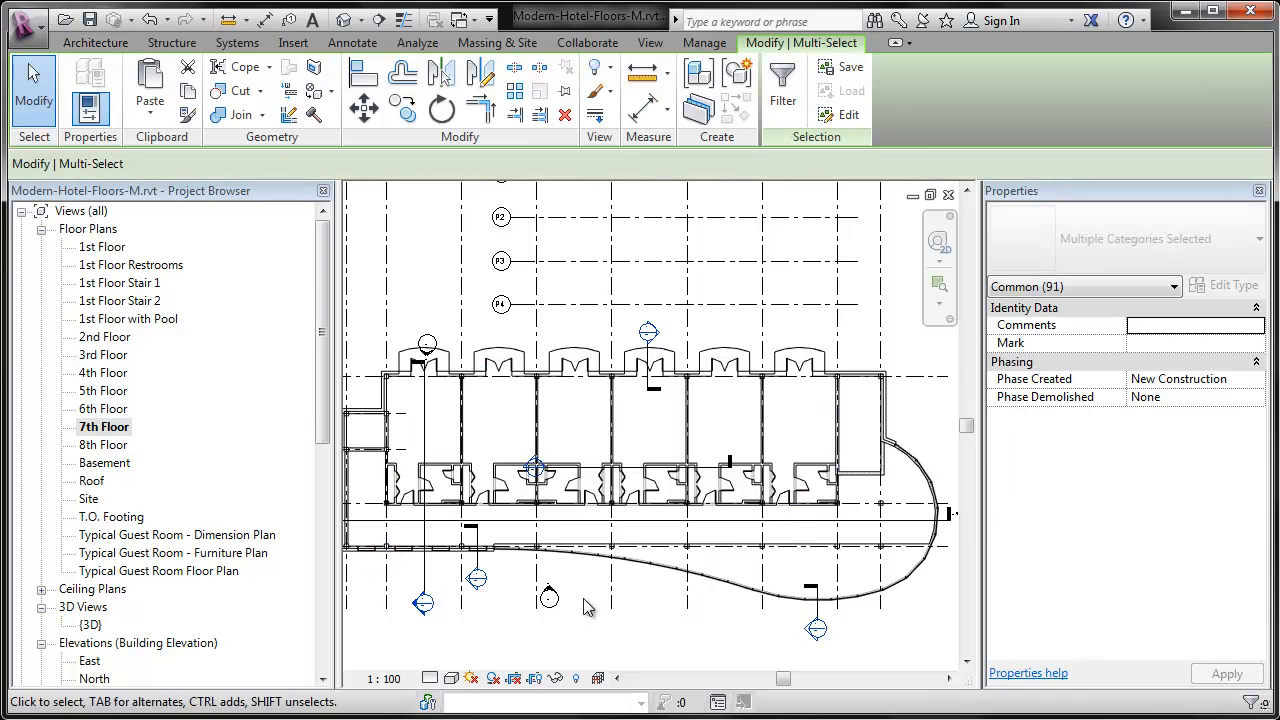
scroll(847, 512, up, 3)
scroll(847, 512, up, 1)
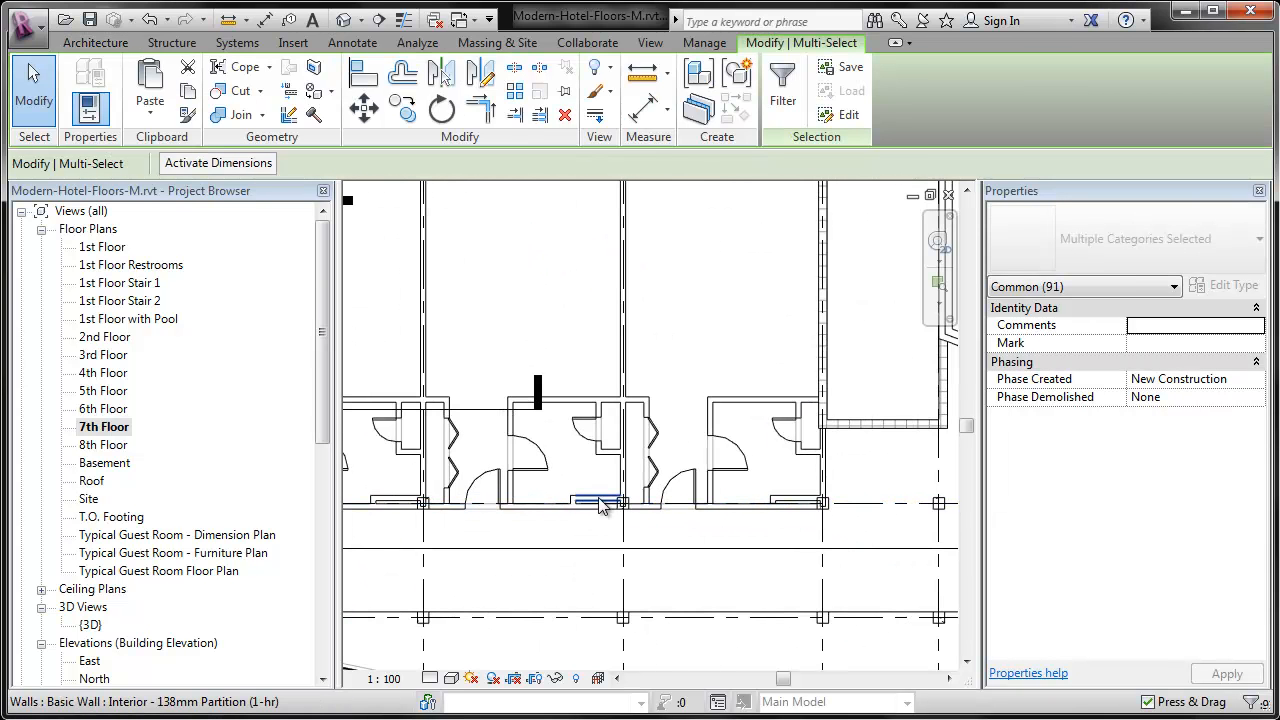
scroll(1002, 588, down, 2)
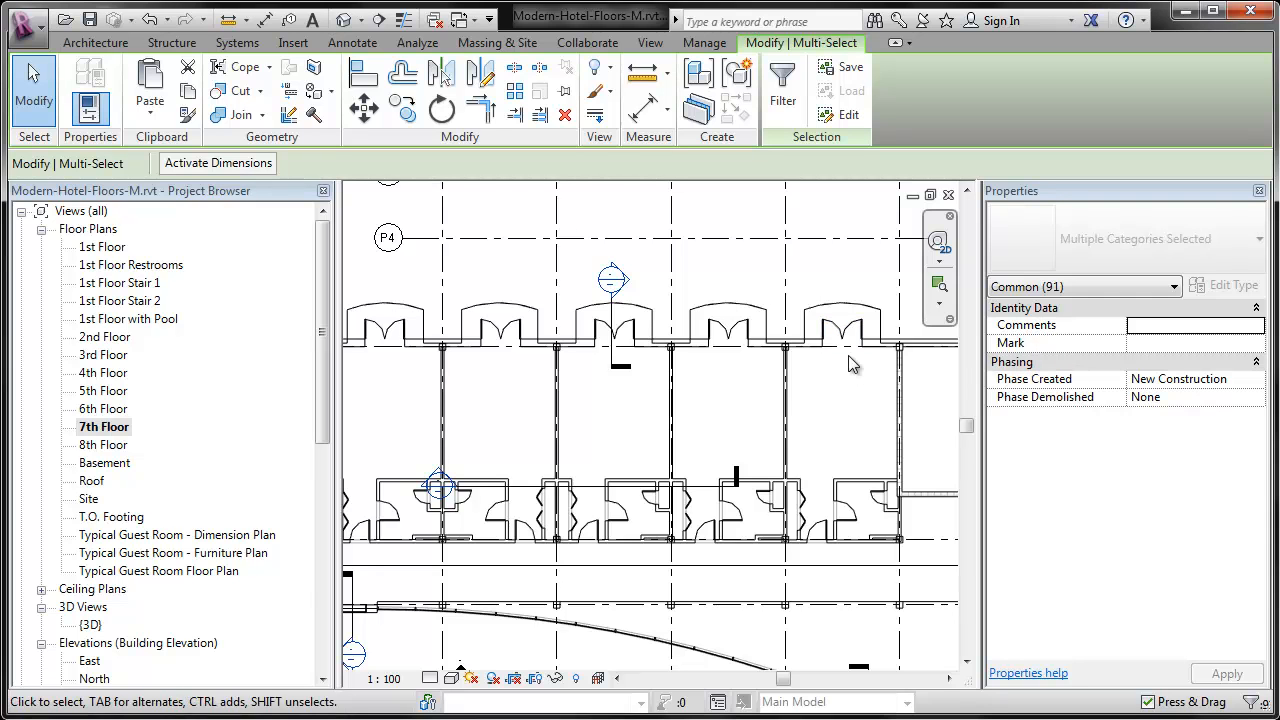
Step: Open the default 3D view and examine the copied balcony doors and interior walls on all floors of the building
click(344, 22)
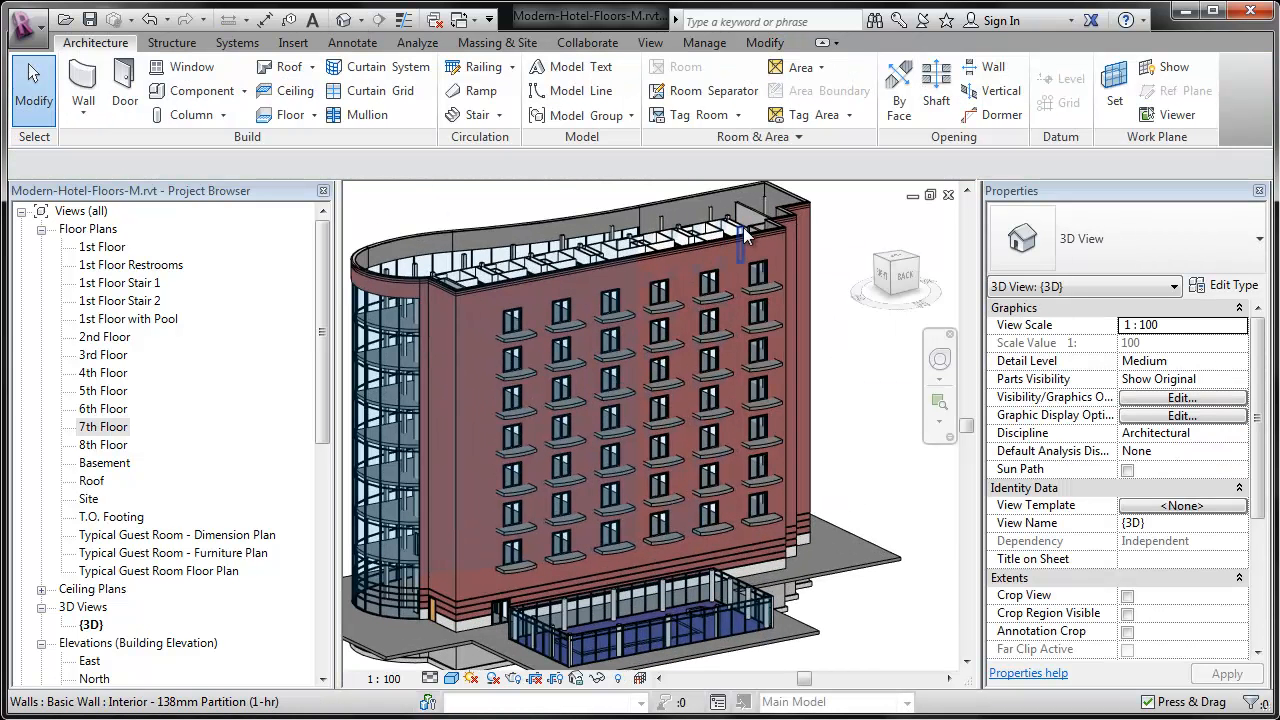
scroll(735, 228, up, 5)
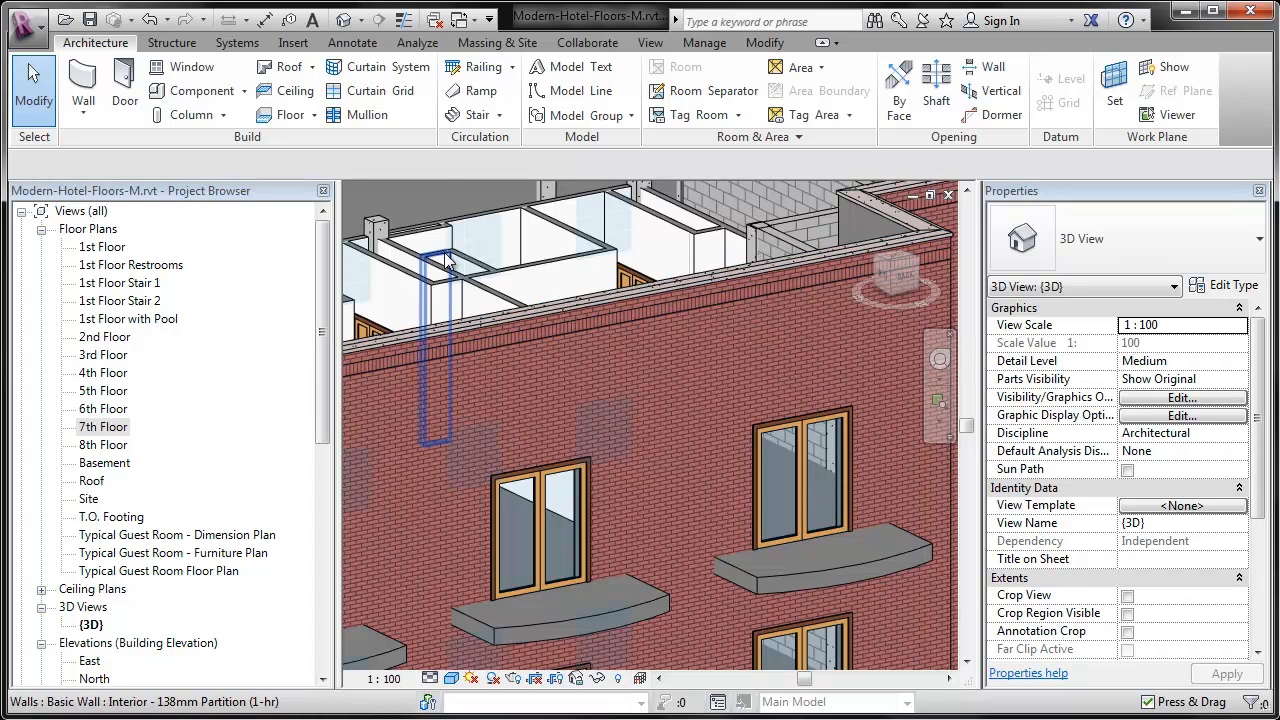
scroll(563, 285, up, 5)
scroll(753, 362, down, 8)
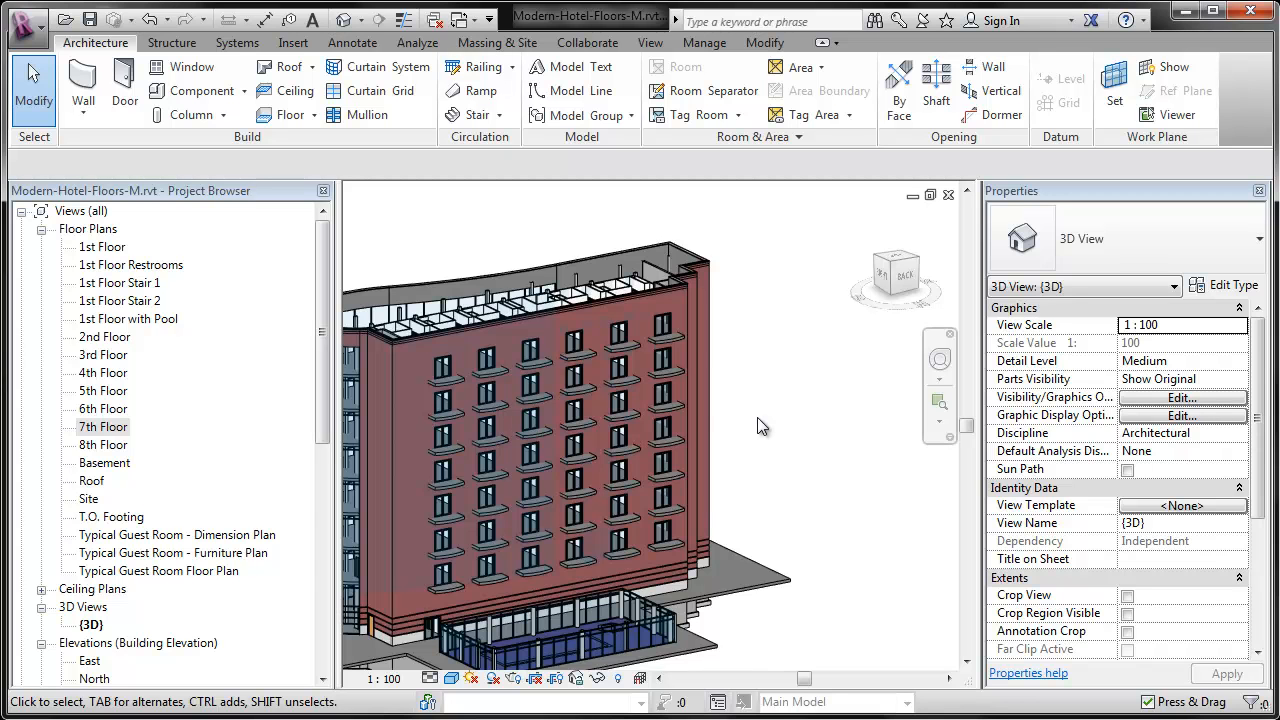
scroll(651, 563, up, 2)
Step: Set the 3D view's visual style to Hidden Line and inspect where a balcony slab meets the brick wall
click(451, 678)
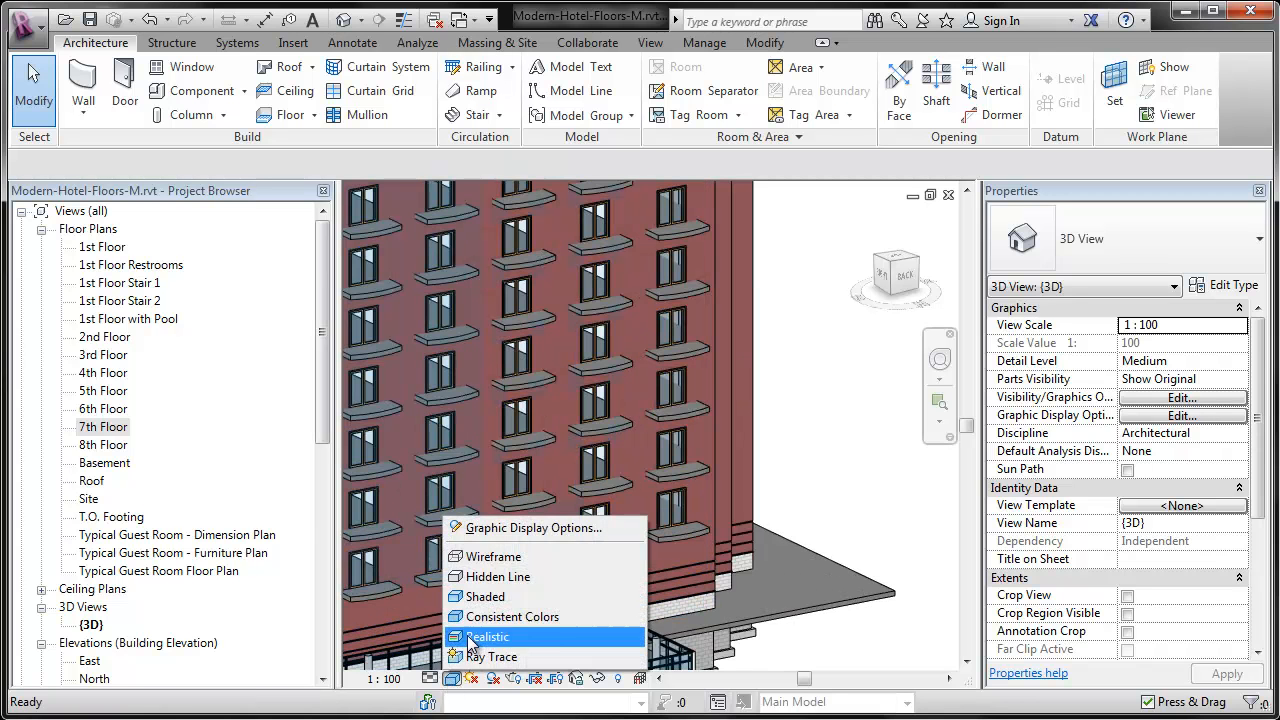
click(485, 574)
scroll(687, 537, up, 3)
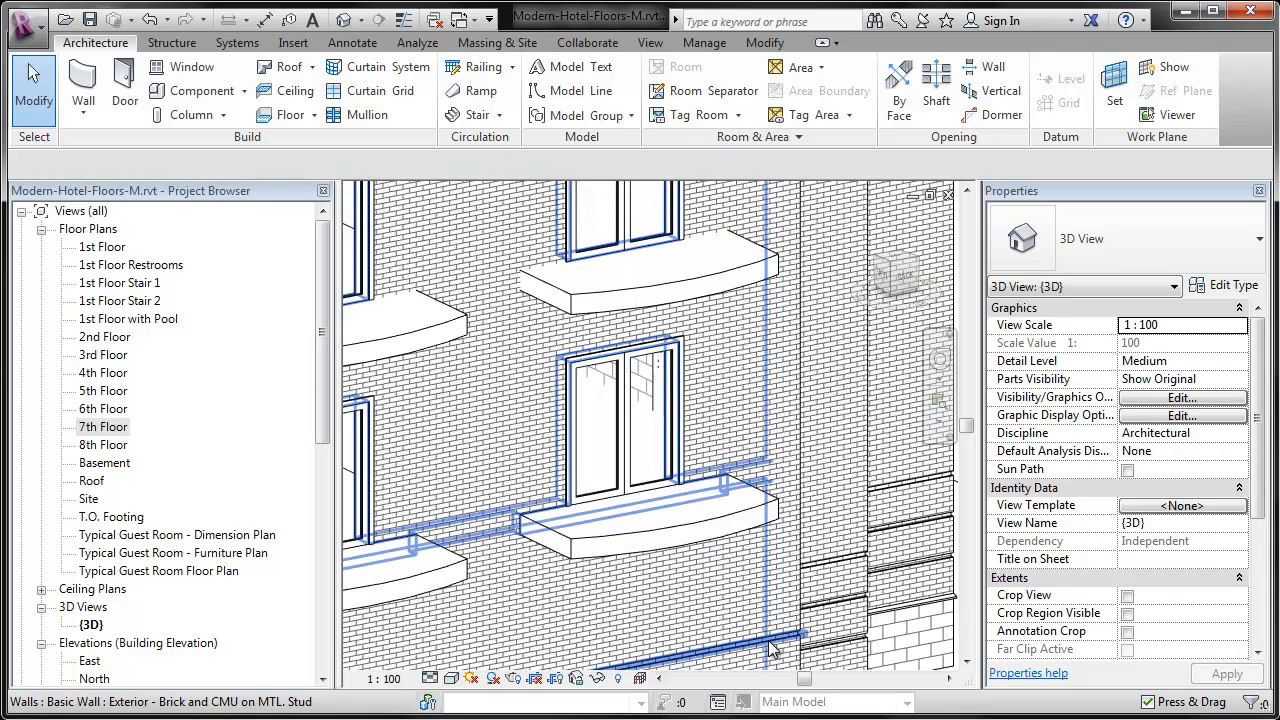
scroll(500, 365, up, 2)
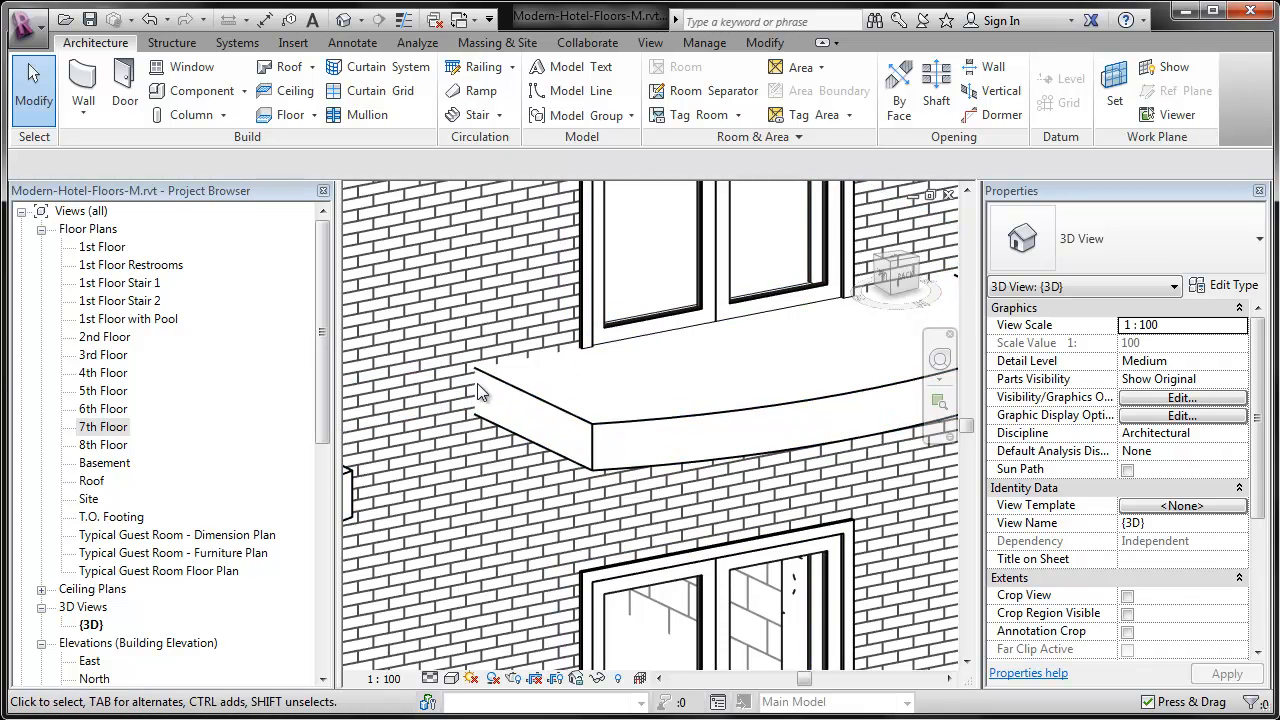
scroll(634, 428, down, 1)
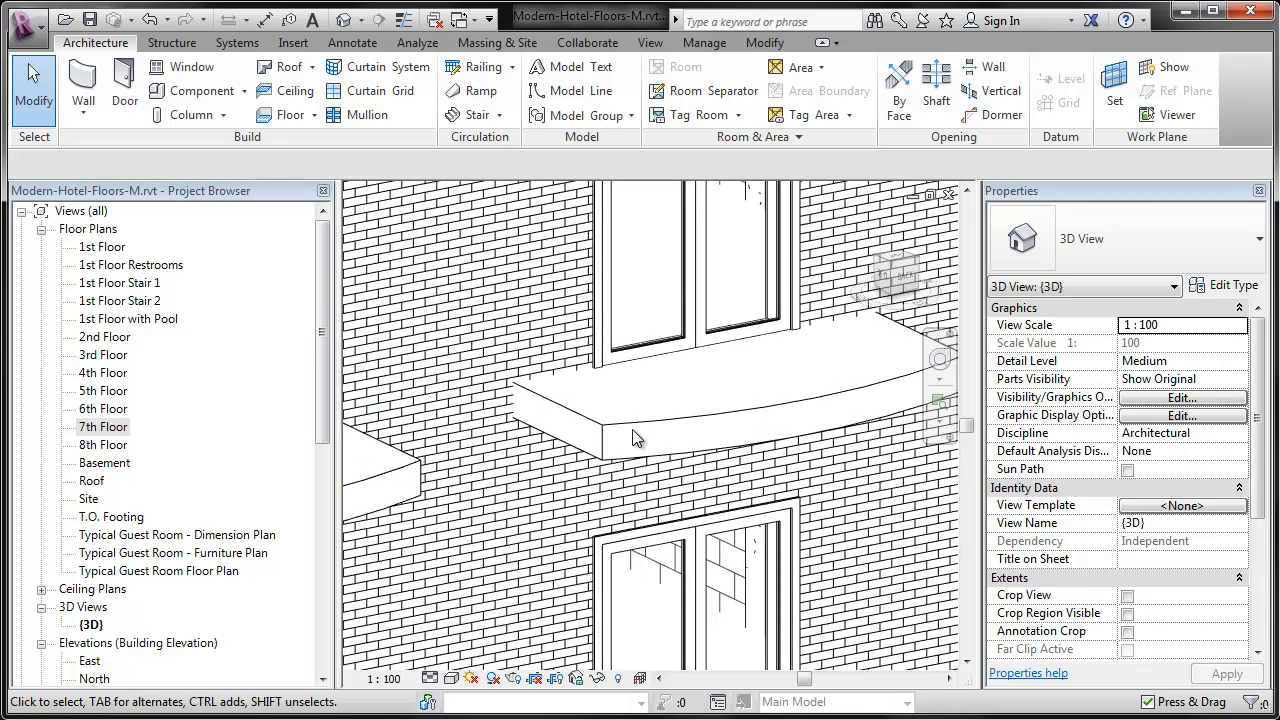
Step: Start Join Geometry with Multiple Join enabled and pick the exterior brick wall behind the balconies as the first solid
click(762, 47)
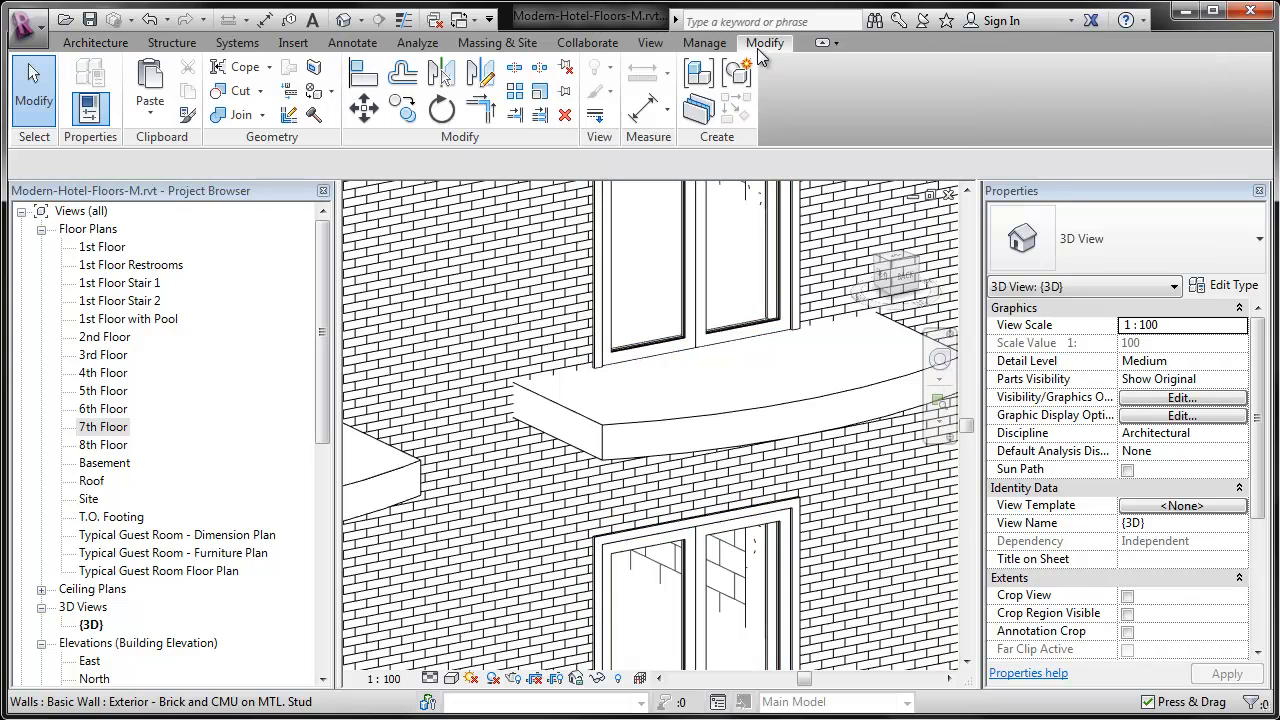
click(238, 116)
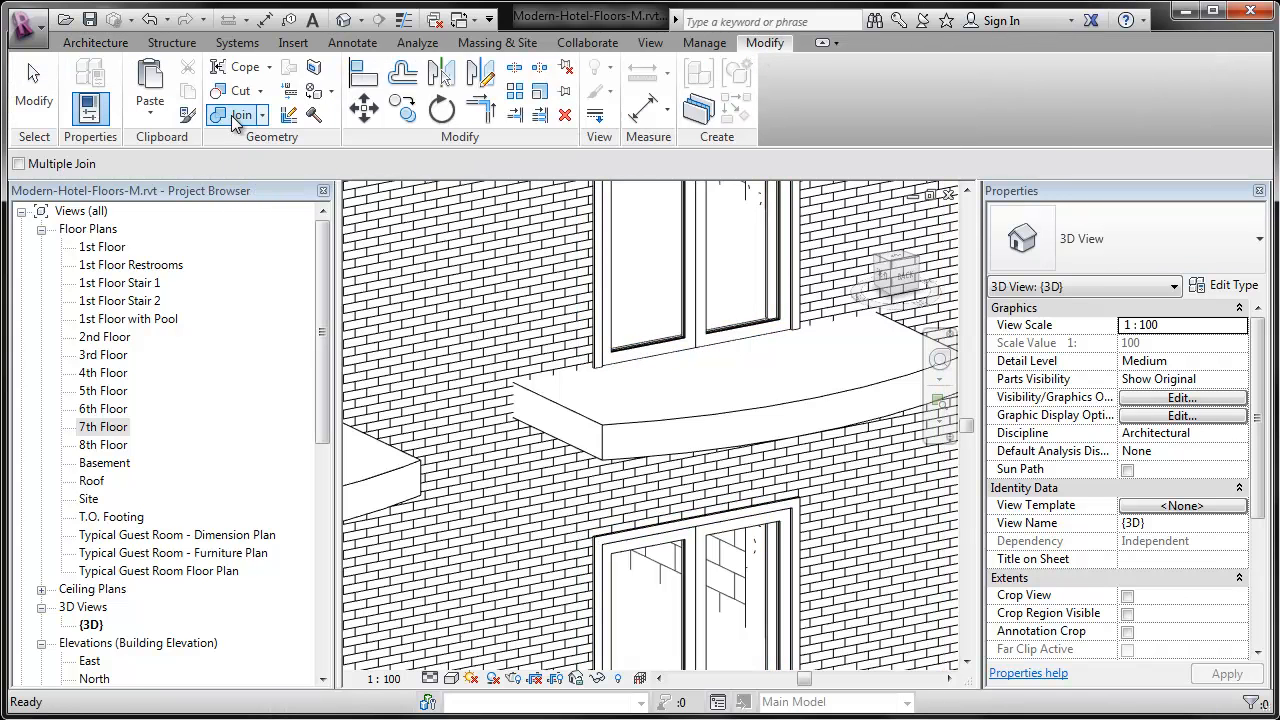
click(57, 162)
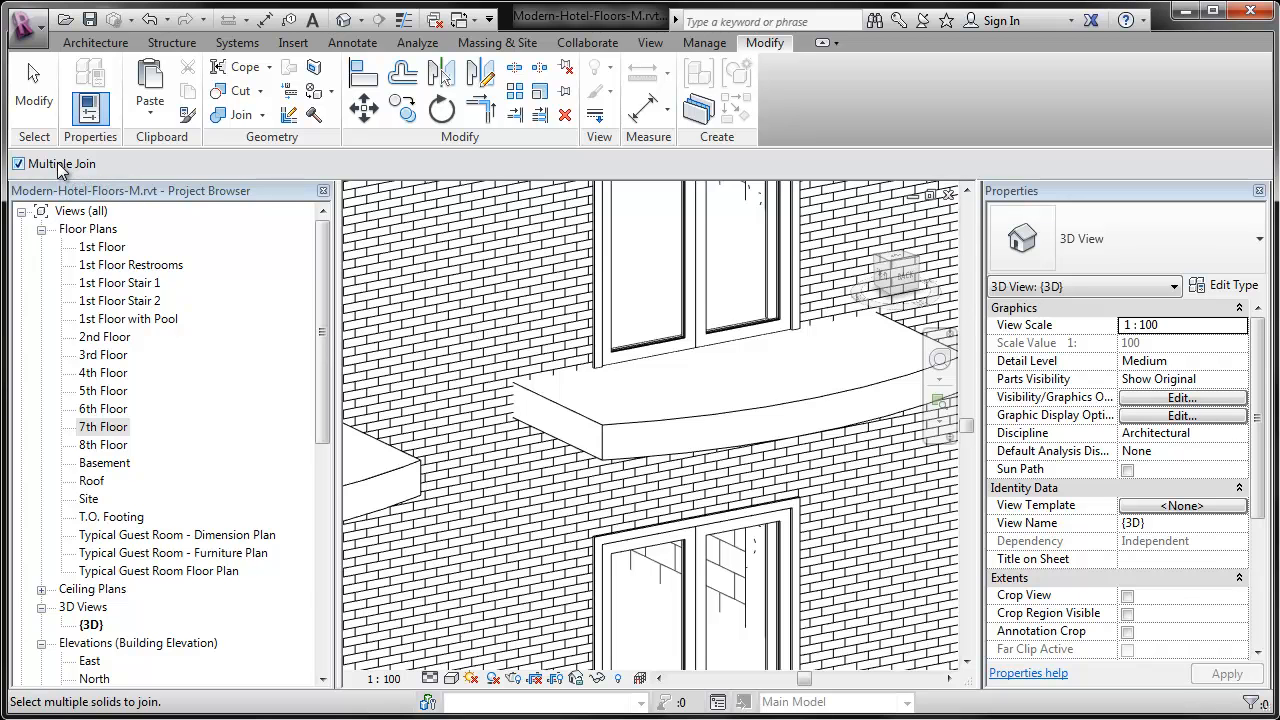
middle_drag(778, 414, 738, 431)
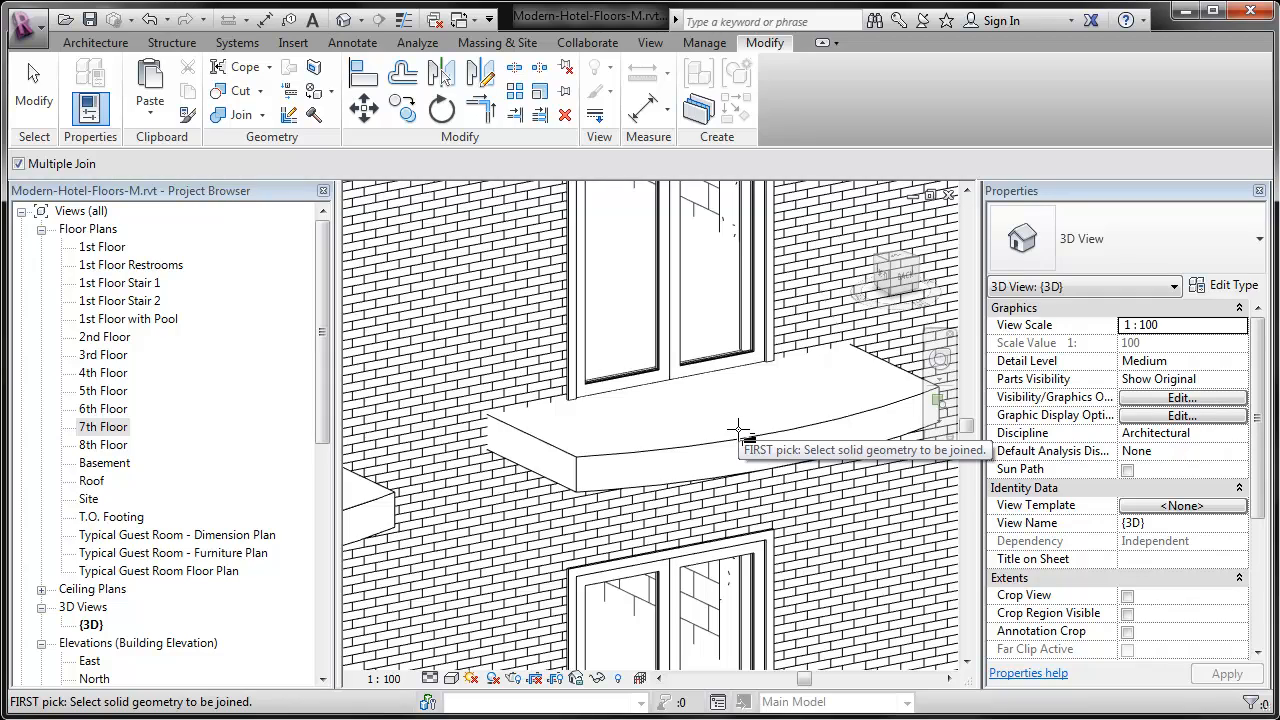
scroll(738, 431, down, 5)
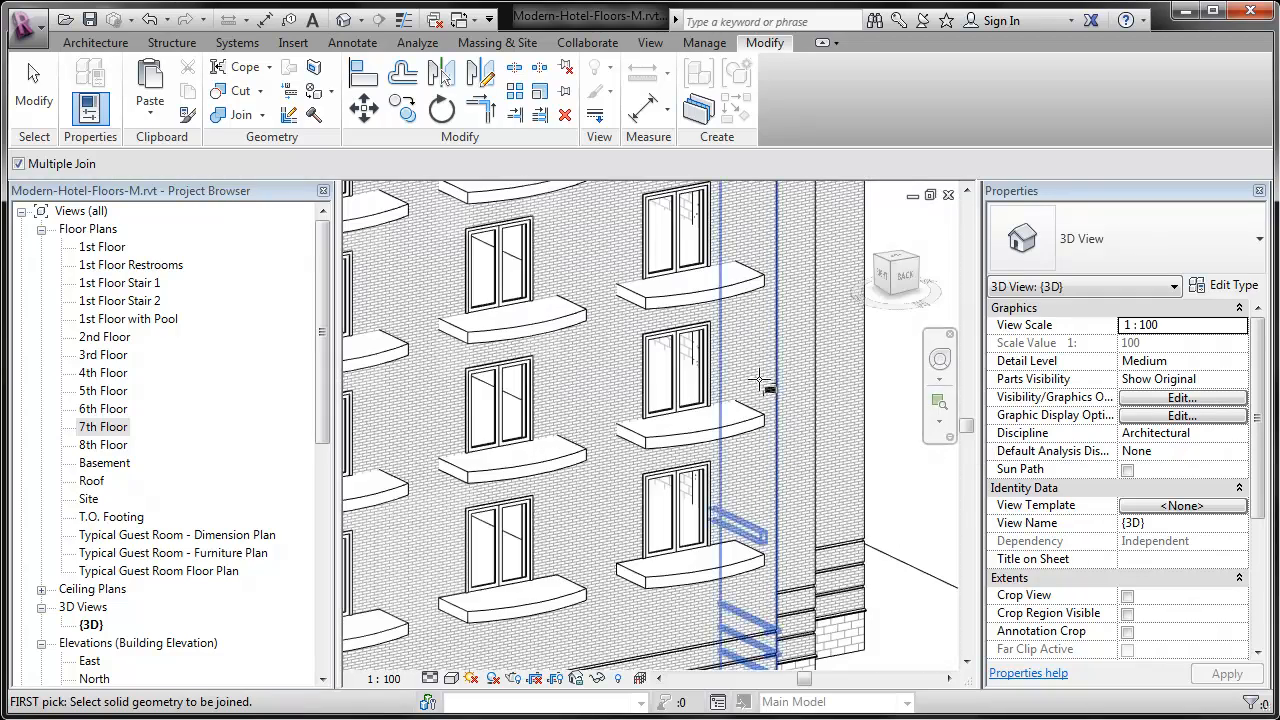
click(690, 322)
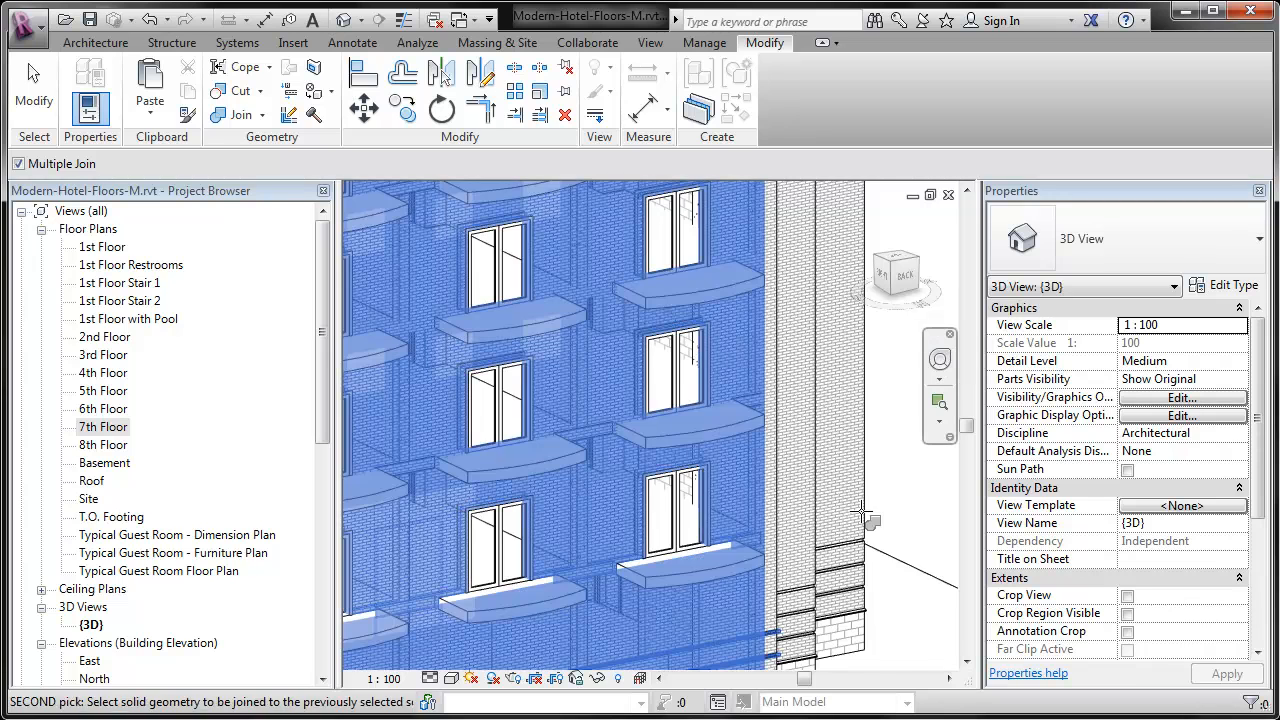
Step: Join the remaining balcony floor slabs up the facade to the exterior brick wall
scroll(856, 540, down, 3)
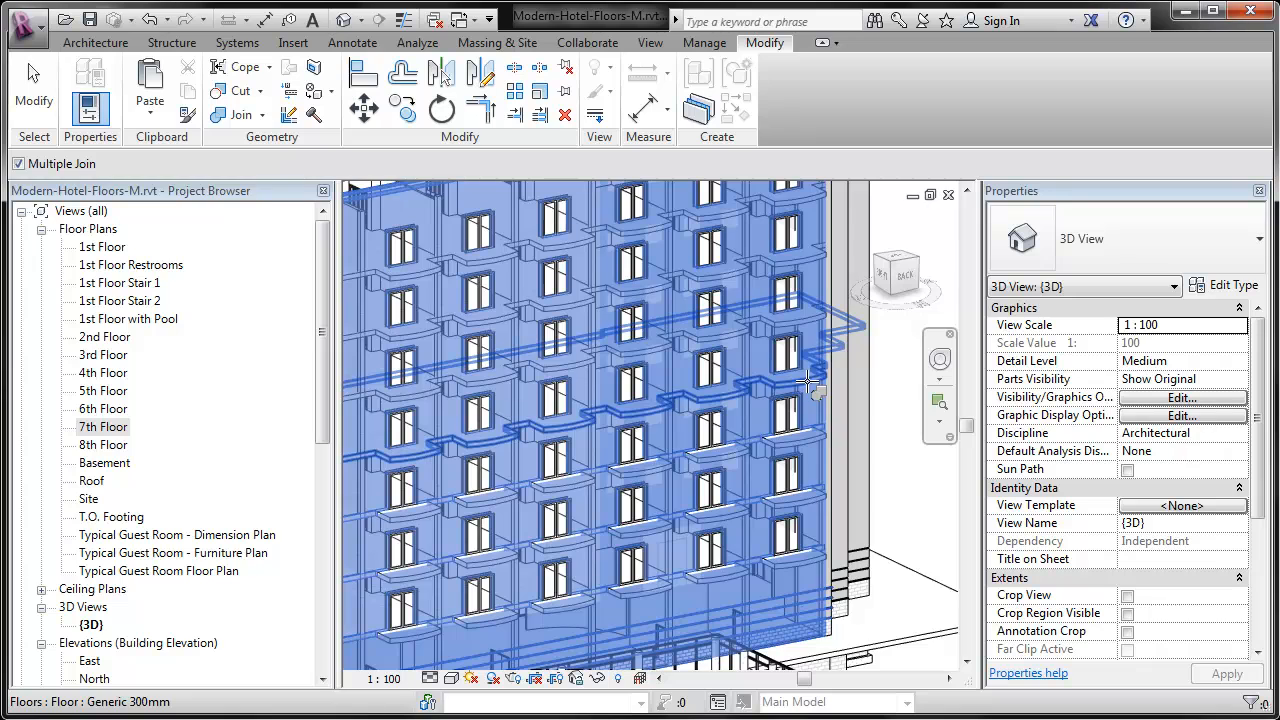
click(814, 316)
scroll(828, 424, up, 6)
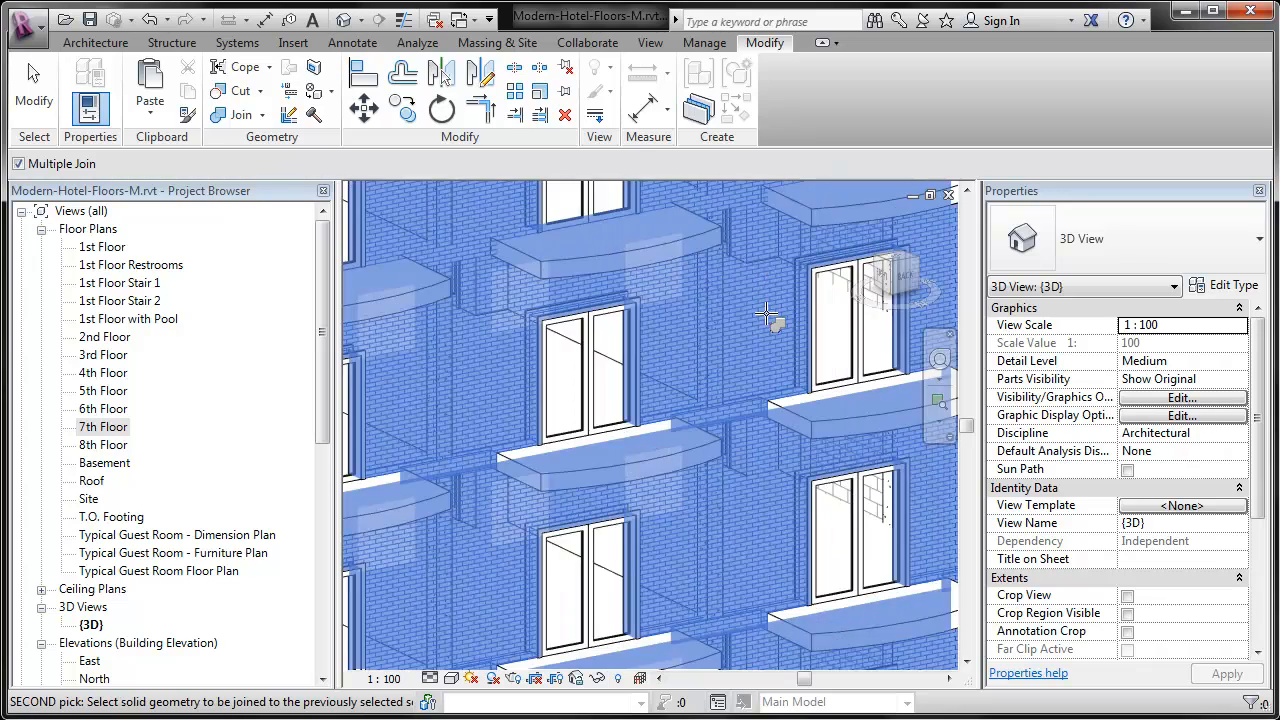
scroll(765, 500, down, 4)
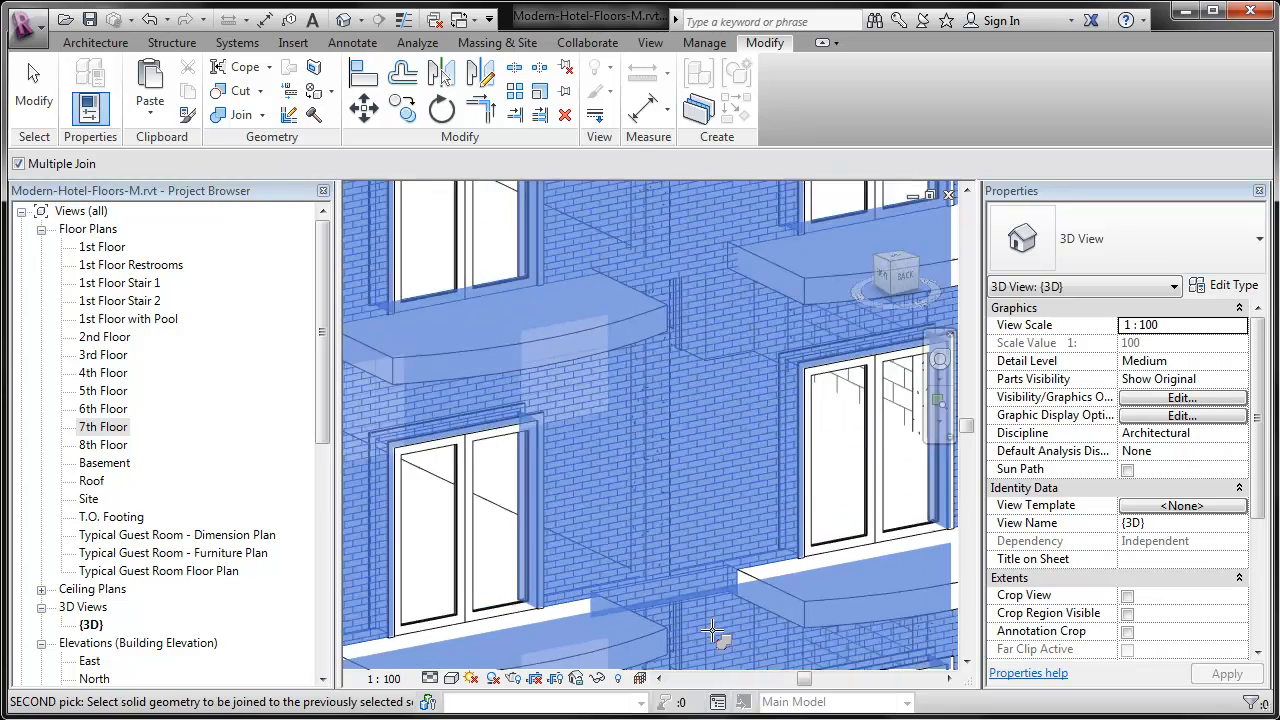
scroll(757, 580, down, 3)
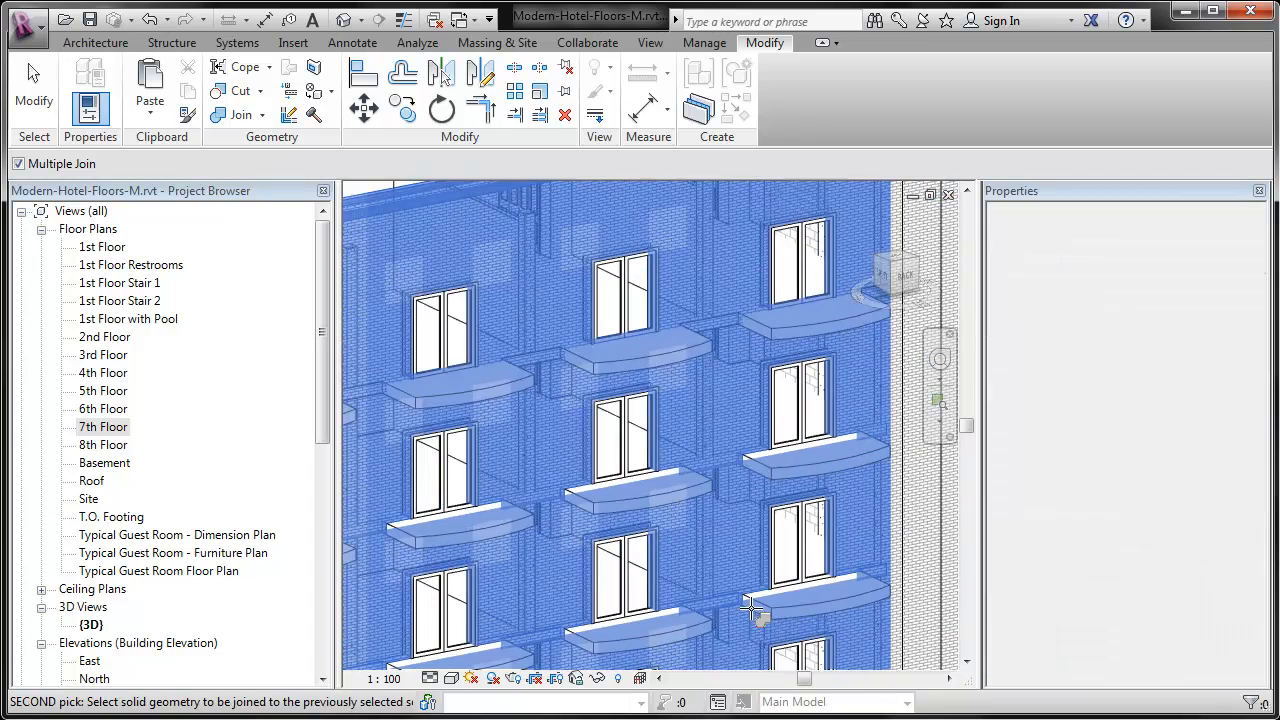
middle_drag(791, 357, 756, 535)
scroll(476, 242, down, 2)
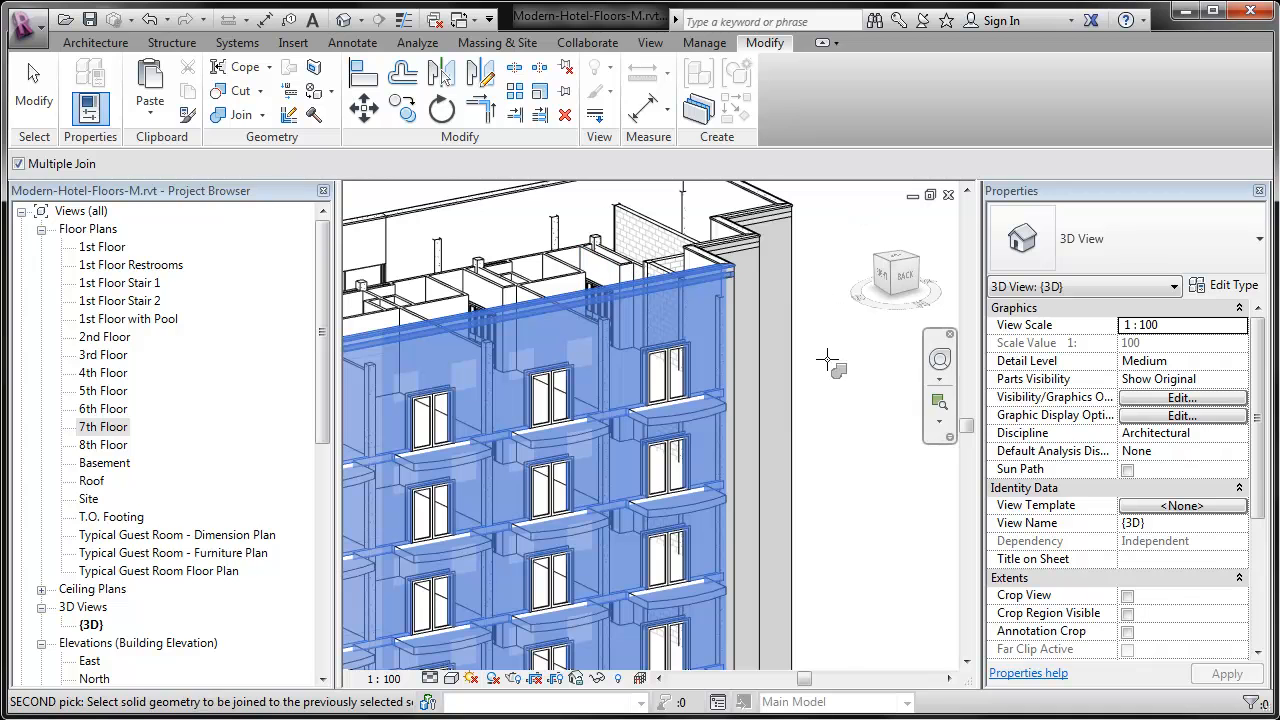
Step: End Join Geometry and examine where the joined balcony slabs meet the exterior brick wall
right_click(850, 405)
click(30, 90)
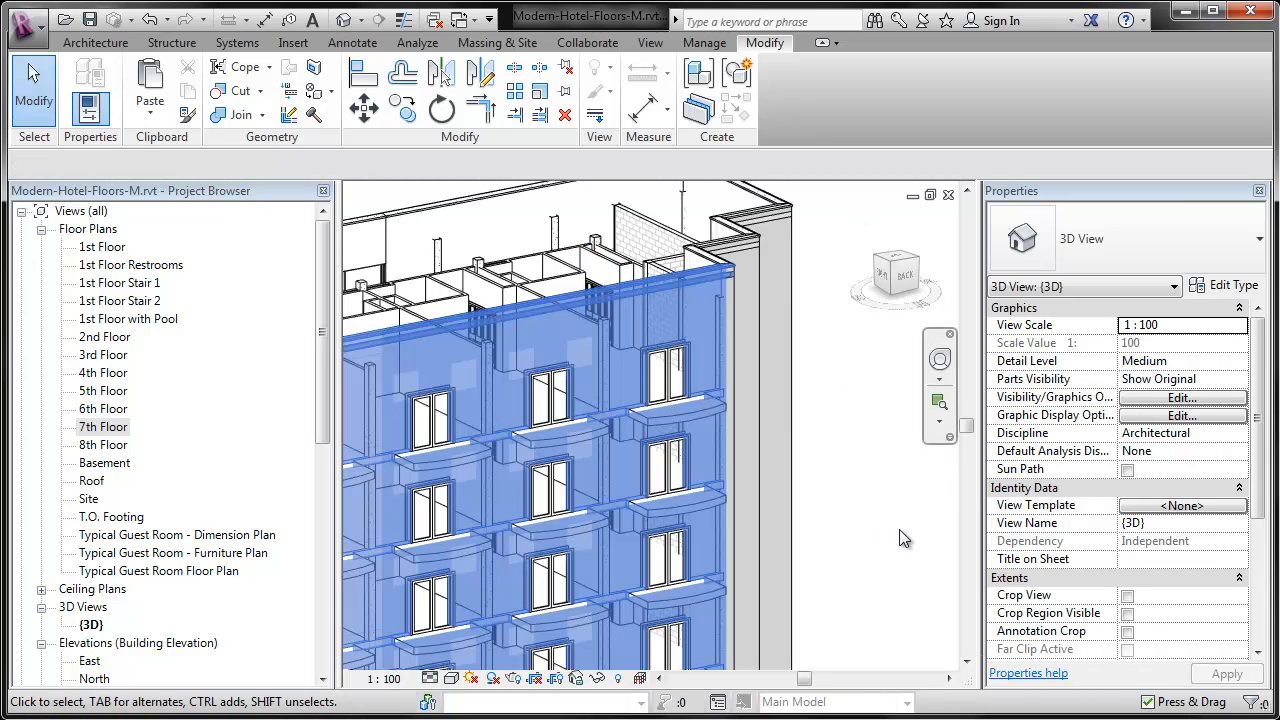
middle_drag(921, 522, 934, 492)
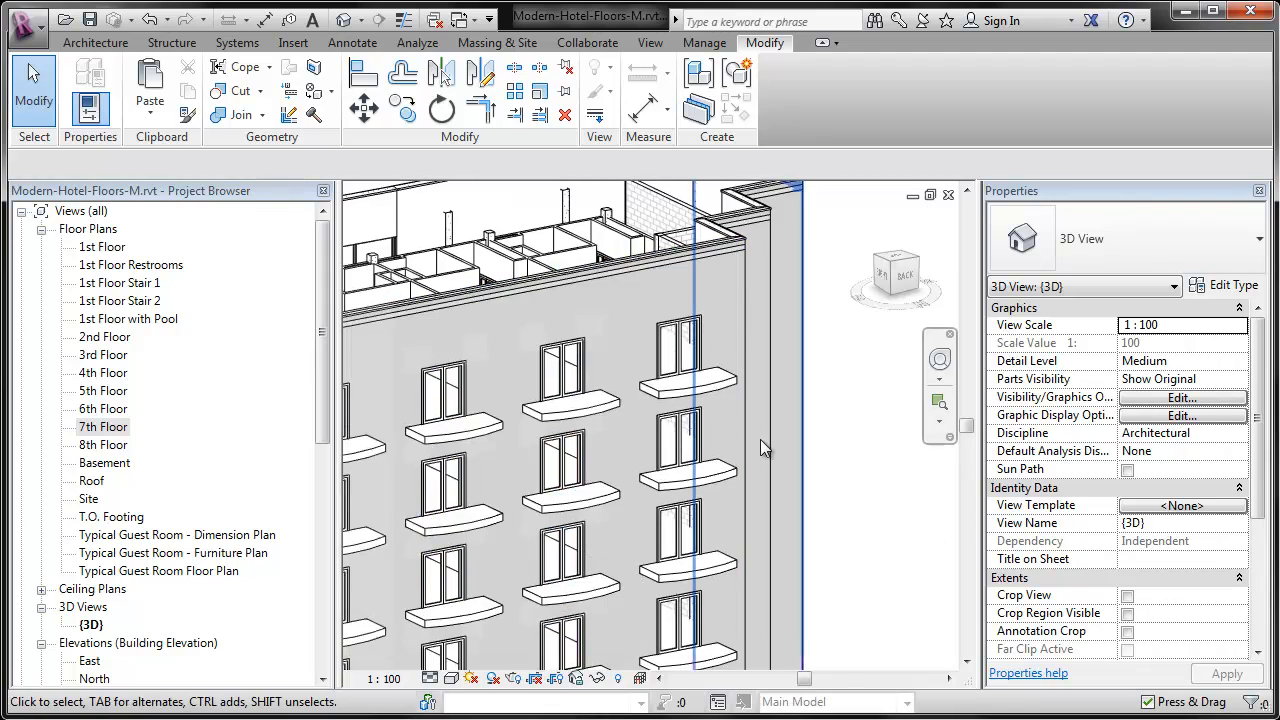
scroll(750, 436, up, 5)
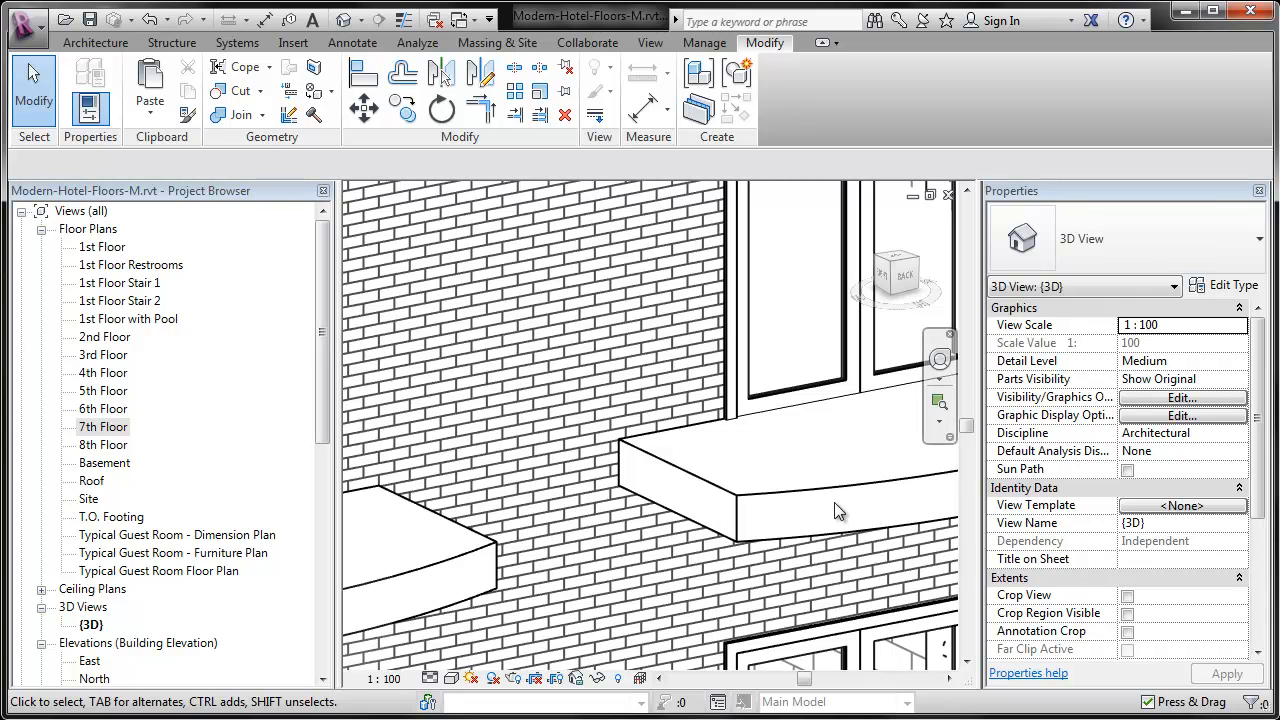
scroll(712, 500, down, 3)
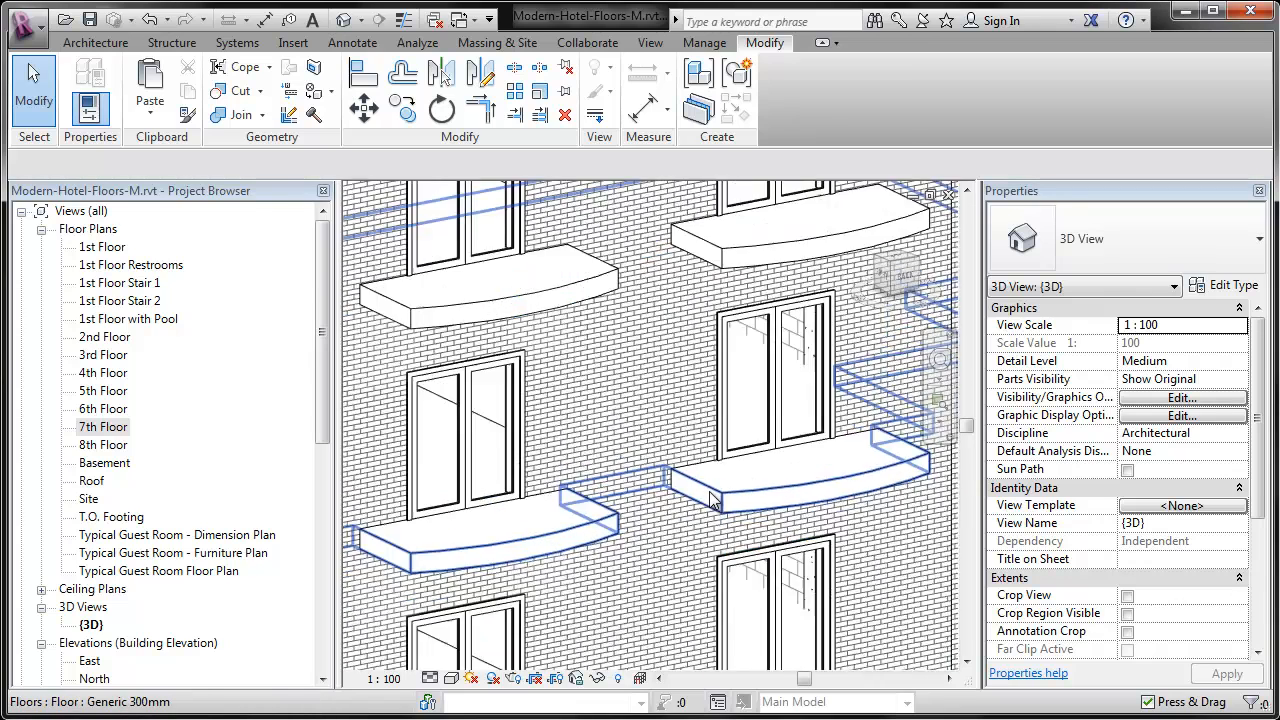
scroll(712, 500, down, 1)
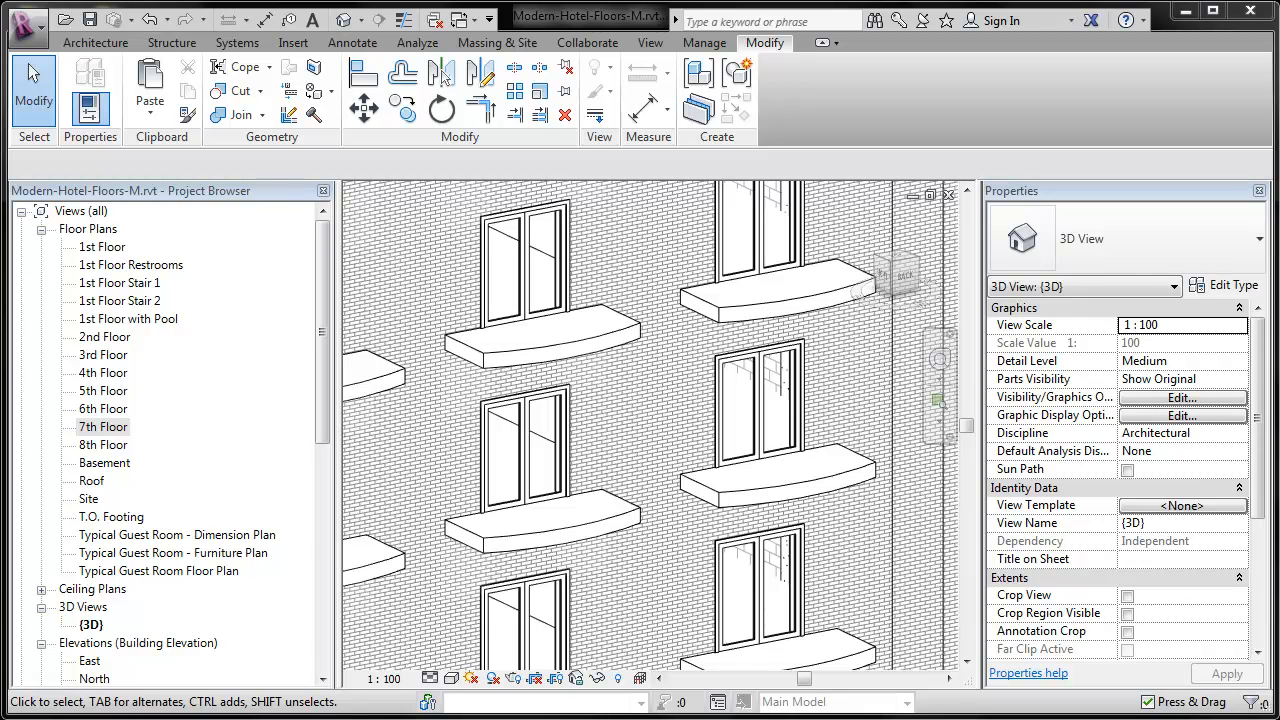
Step: Open the 1st Floor plan view at the small masonry-walled bay between gridlines 2 and 3
double_click(102, 247)
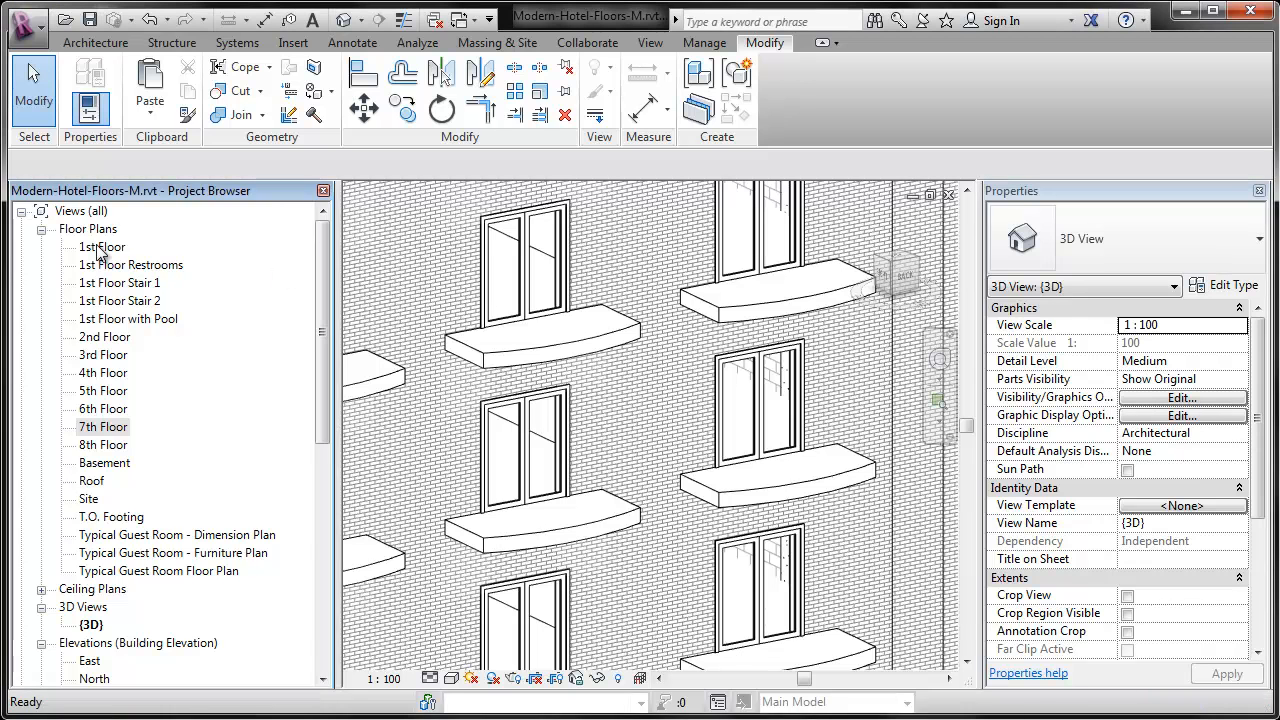
middle_drag(525, 305, 803, 257)
middle_drag(608, 354, 699, 334)
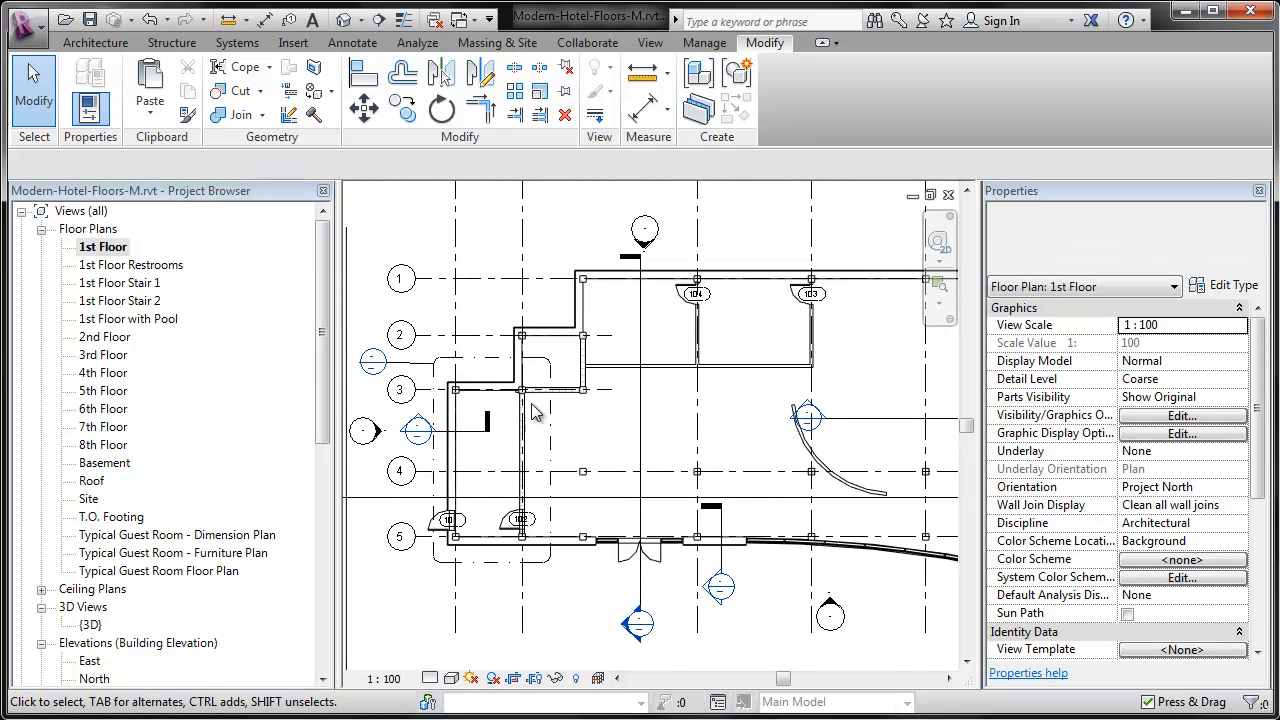
scroll(560, 358, up, 2)
scroll(518, 347, up, 1)
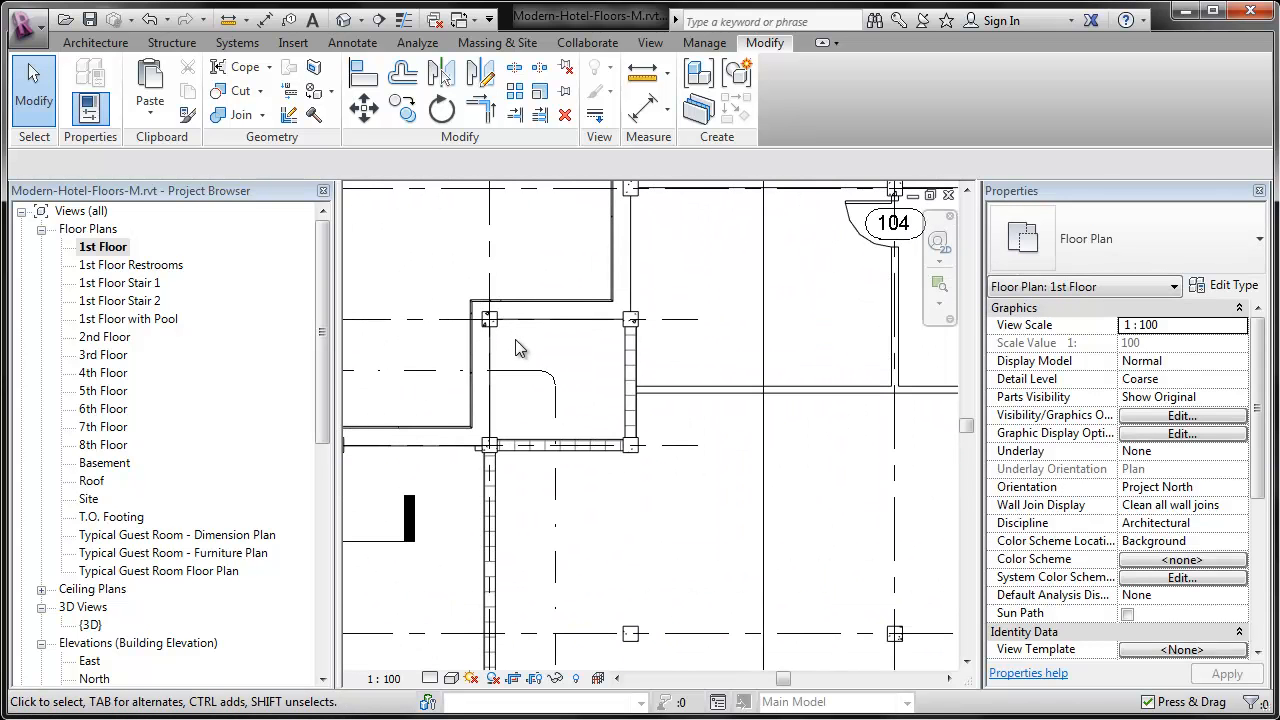
scroll(518, 347, up, 1)
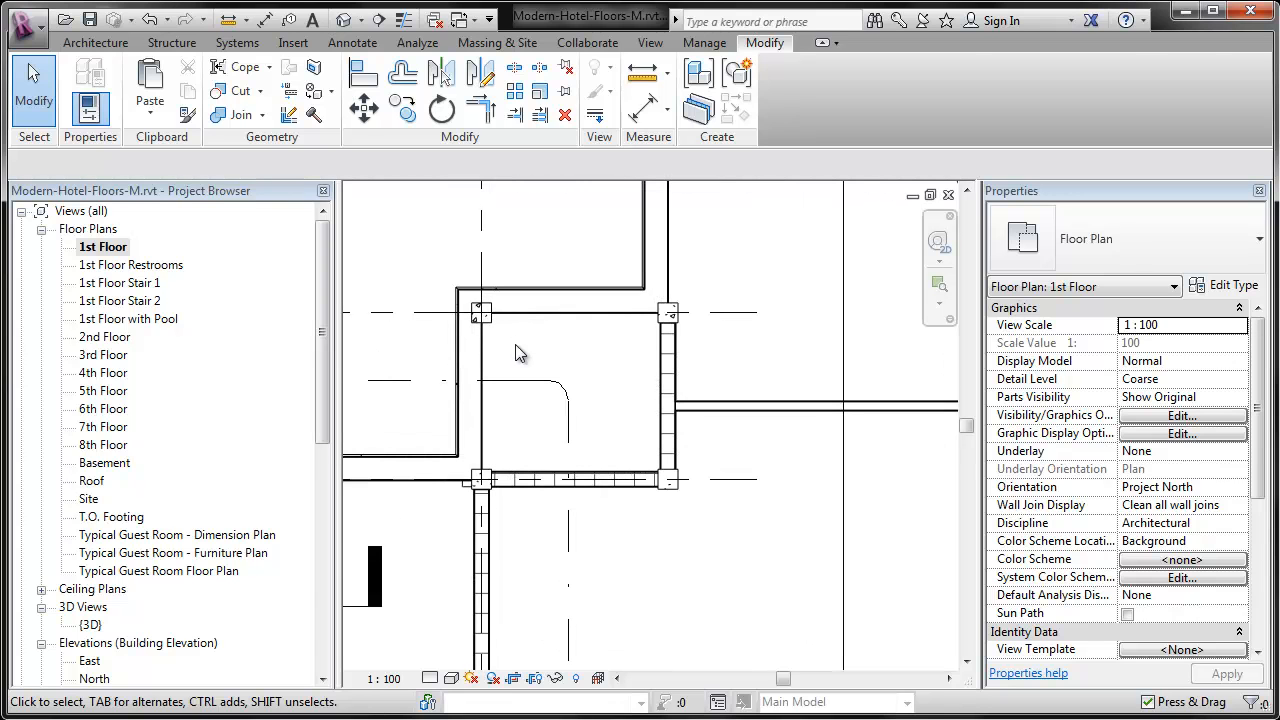
Step: Start a Shaft opening sketch and pick the four walls enclosing the bay as its boundary lines
click(97, 44)
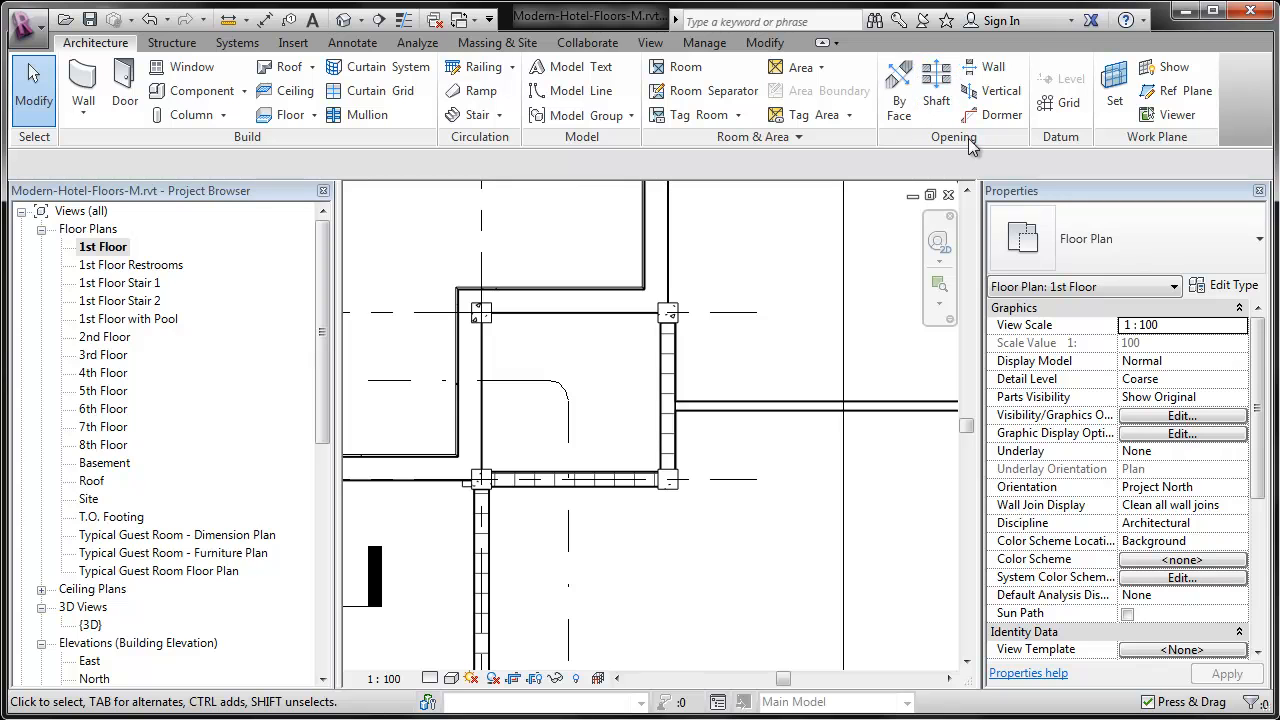
click(936, 92)
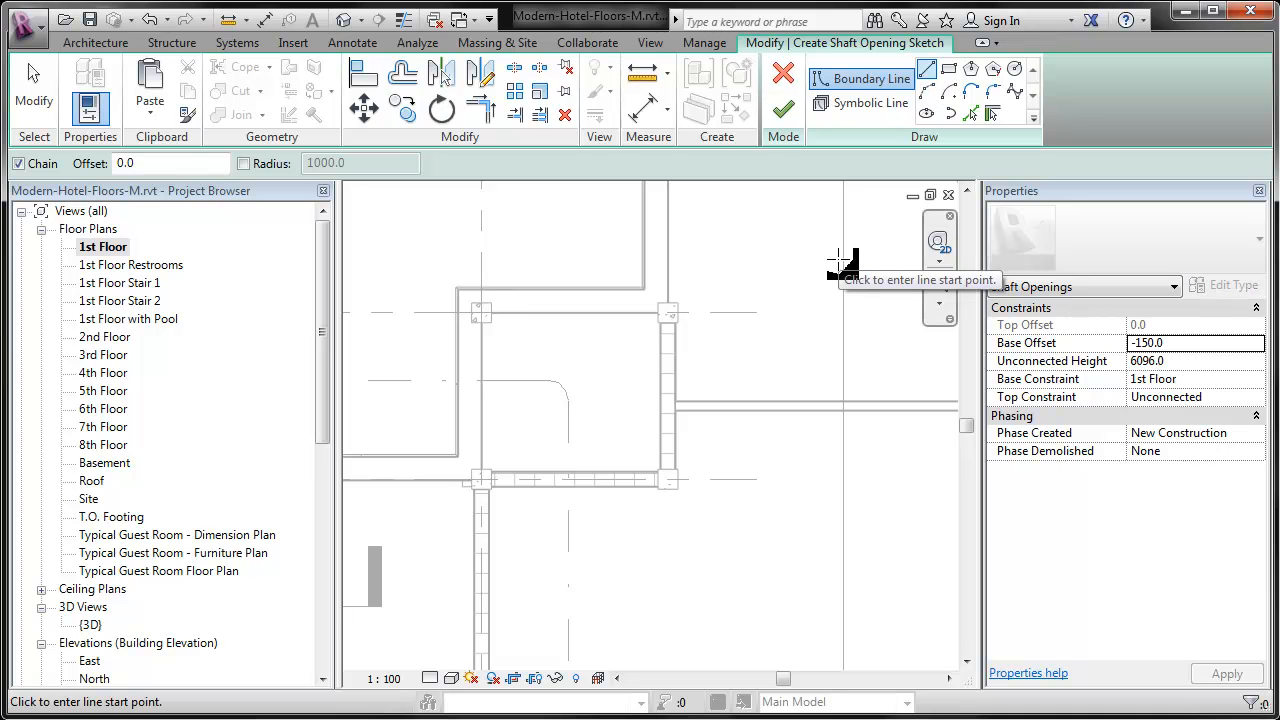
click(851, 86)
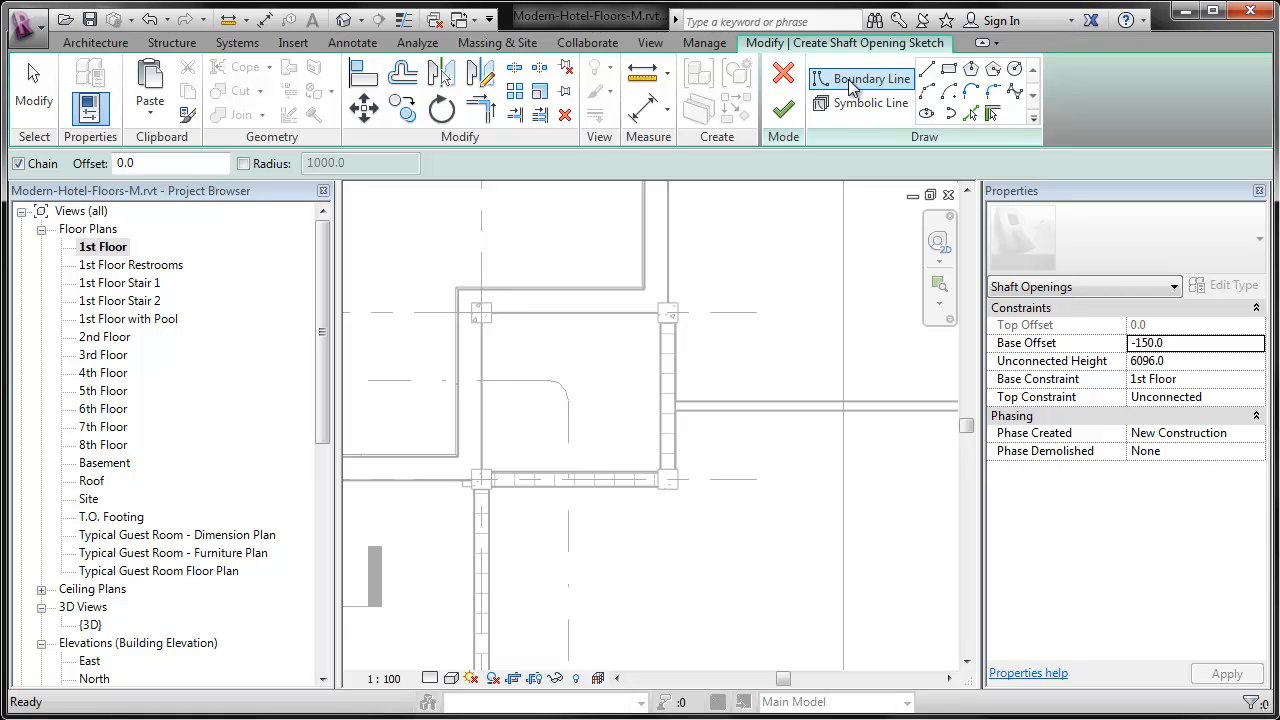
click(992, 113)
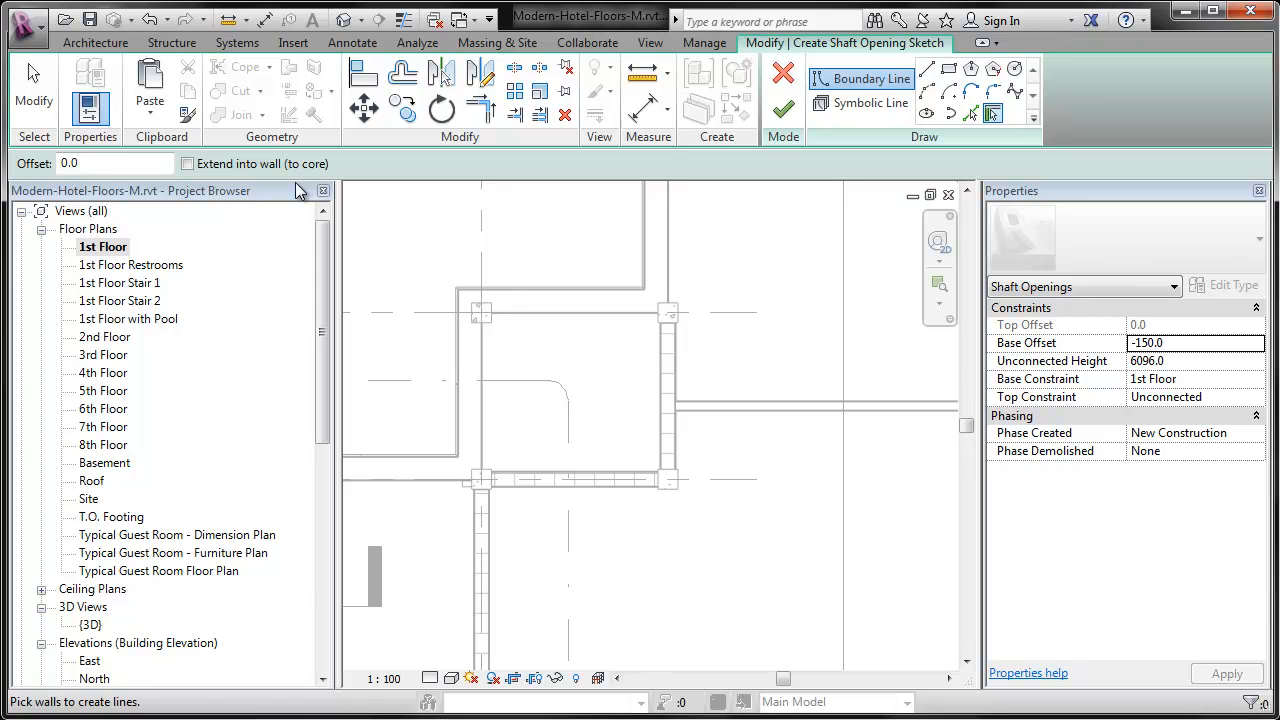
click(570, 312)
click(484, 352)
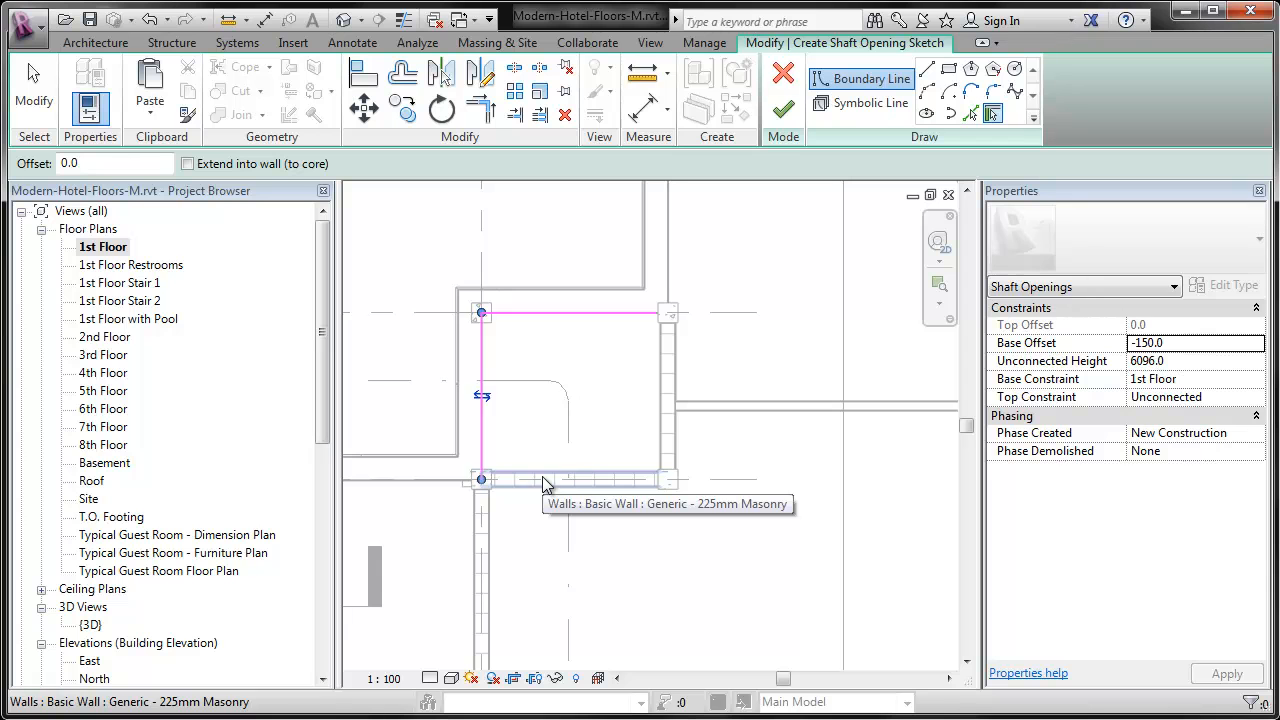
click(543, 481)
click(656, 410)
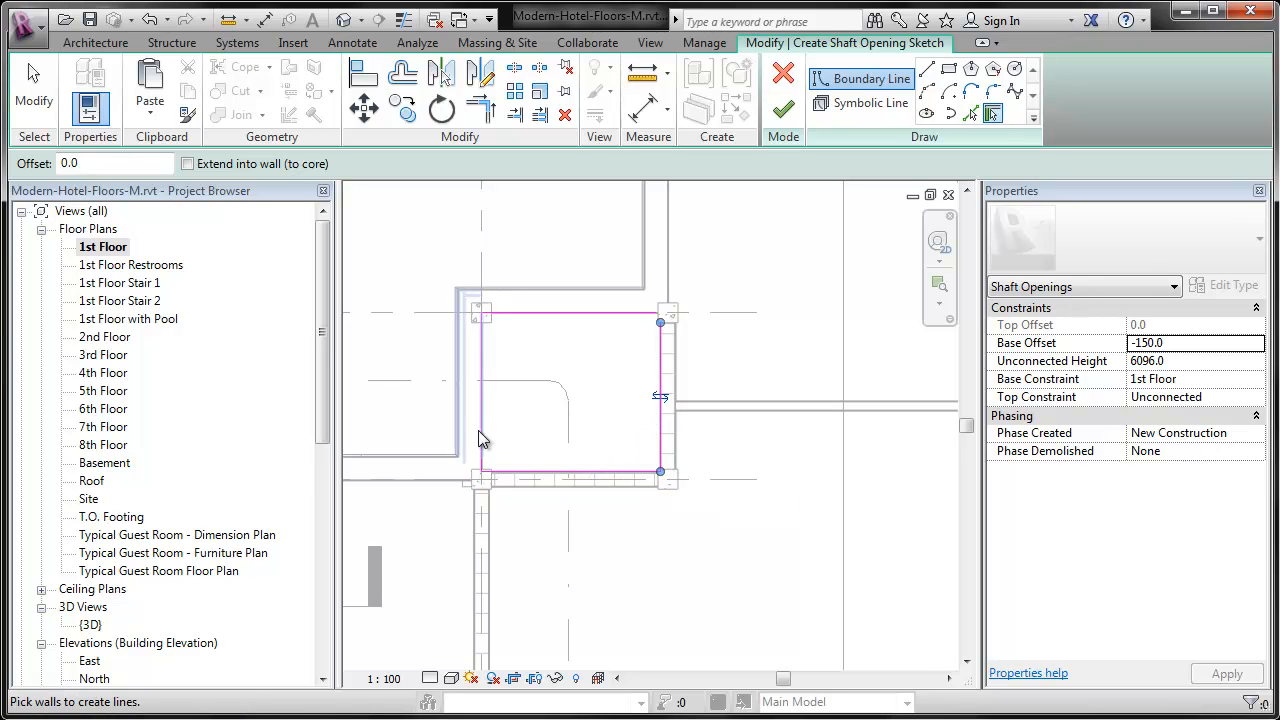
Step: Sketch boundary rectangles at the two right-hand corner columns of the shaft, starting from each column's inner corner
scroll(474, 417, up, 4)
middle_drag(649, 337, 677, 437)
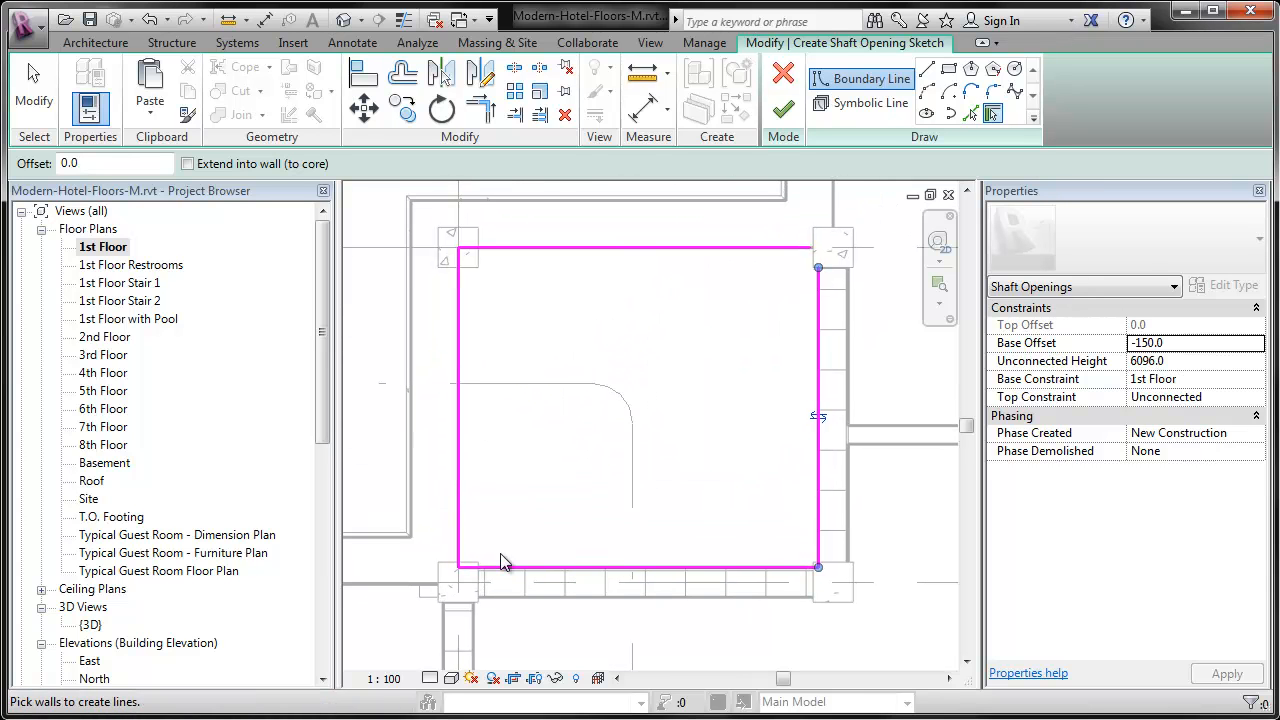
click(949, 70)
scroll(820, 264, up, 4)
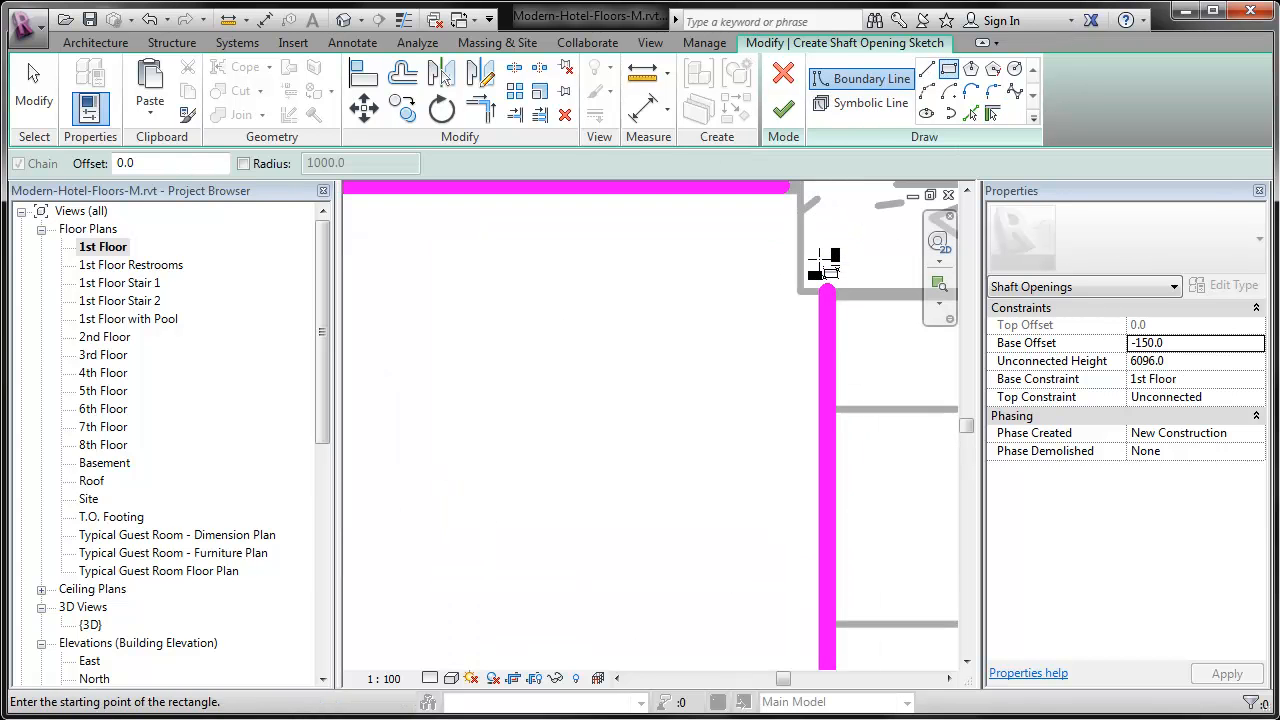
click(803, 294)
scroll(803, 294, down, 3)
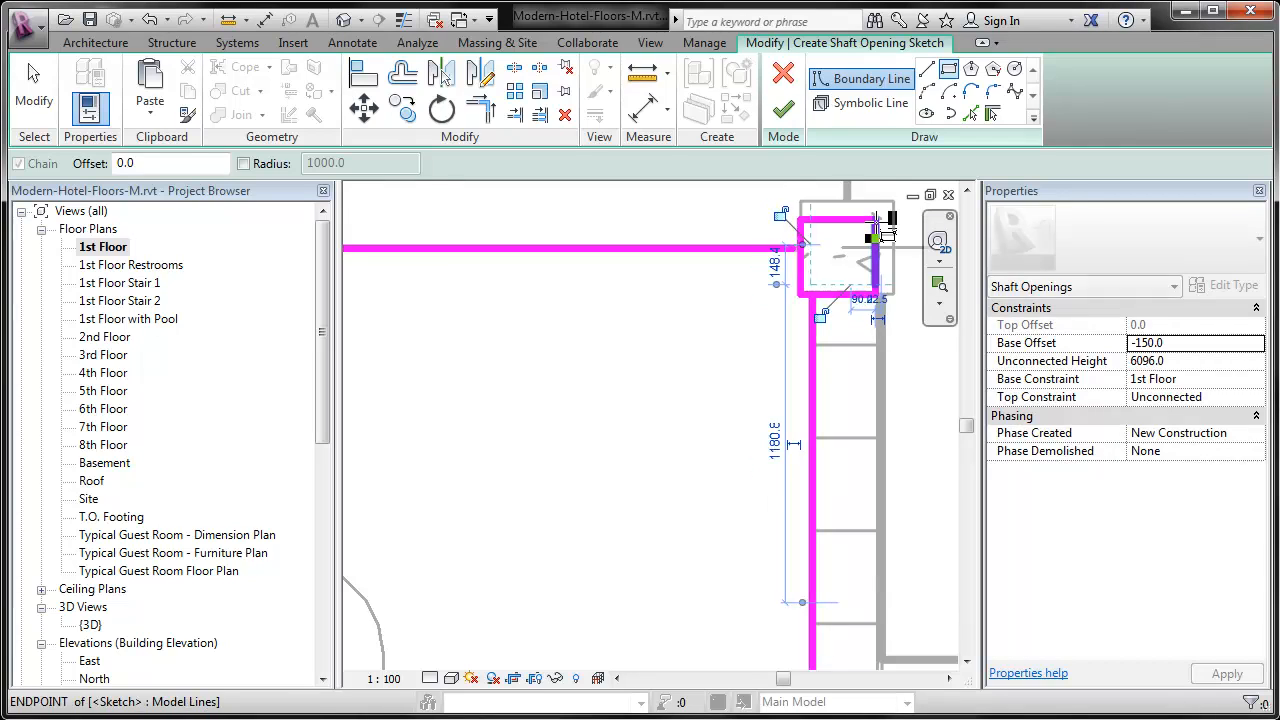
scroll(885, 232, down, 3)
scroll(785, 518, up, 4)
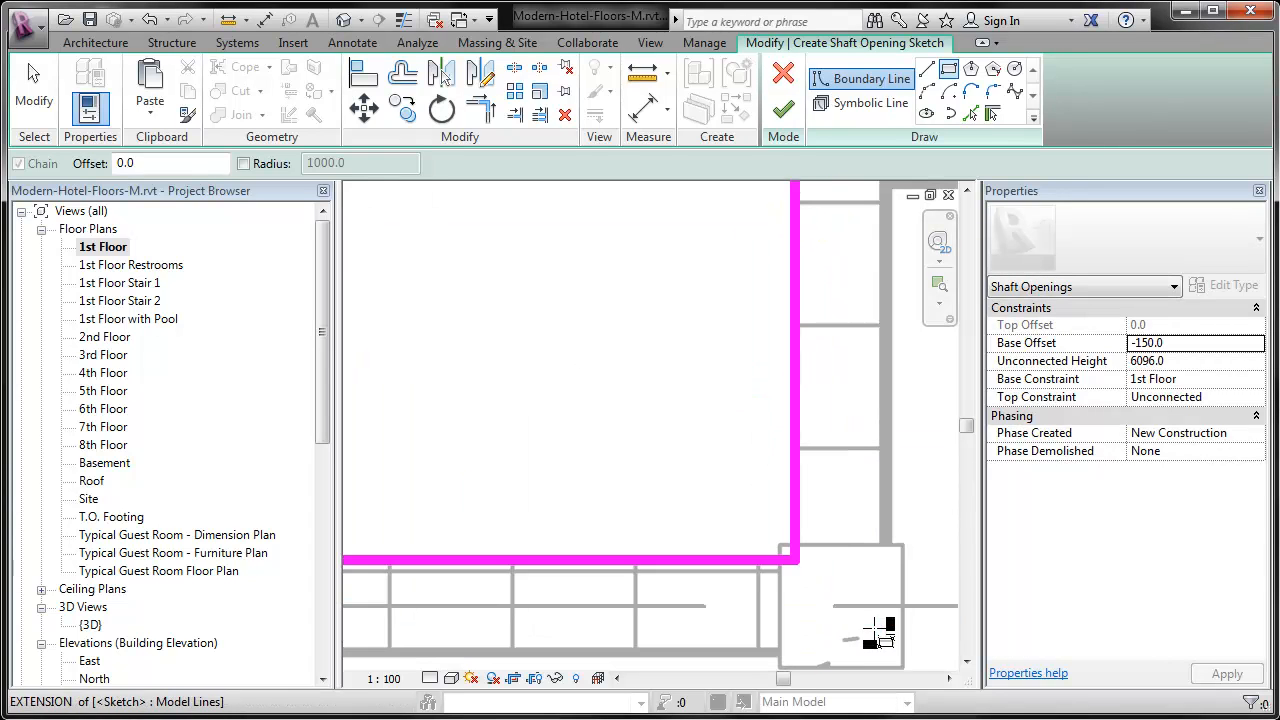
click(786, 548)
scroll(786, 548, down, 3)
Step: Sketch boundary rectangles at the two left-hand corner columns of the shaft, starting from each column's inner corner
scroll(683, 615, up, 4)
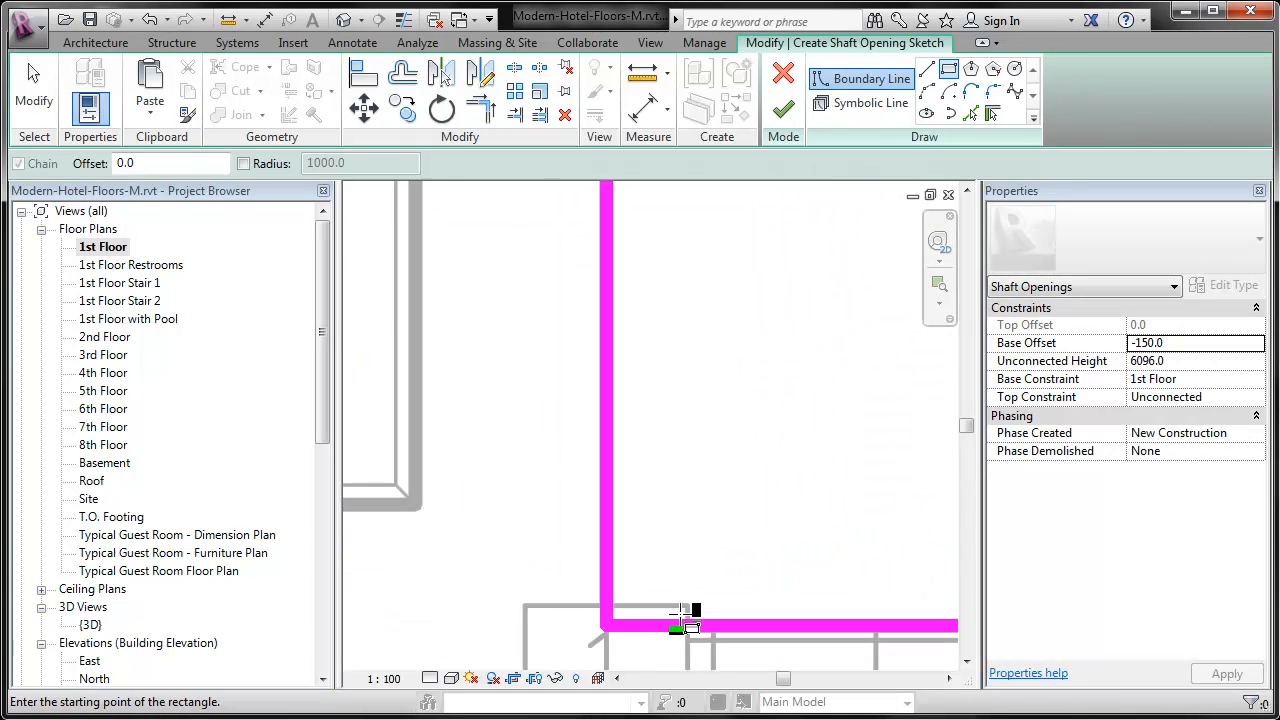
scroll(686, 609, down, 3)
scroll(630, 390, up, 2)
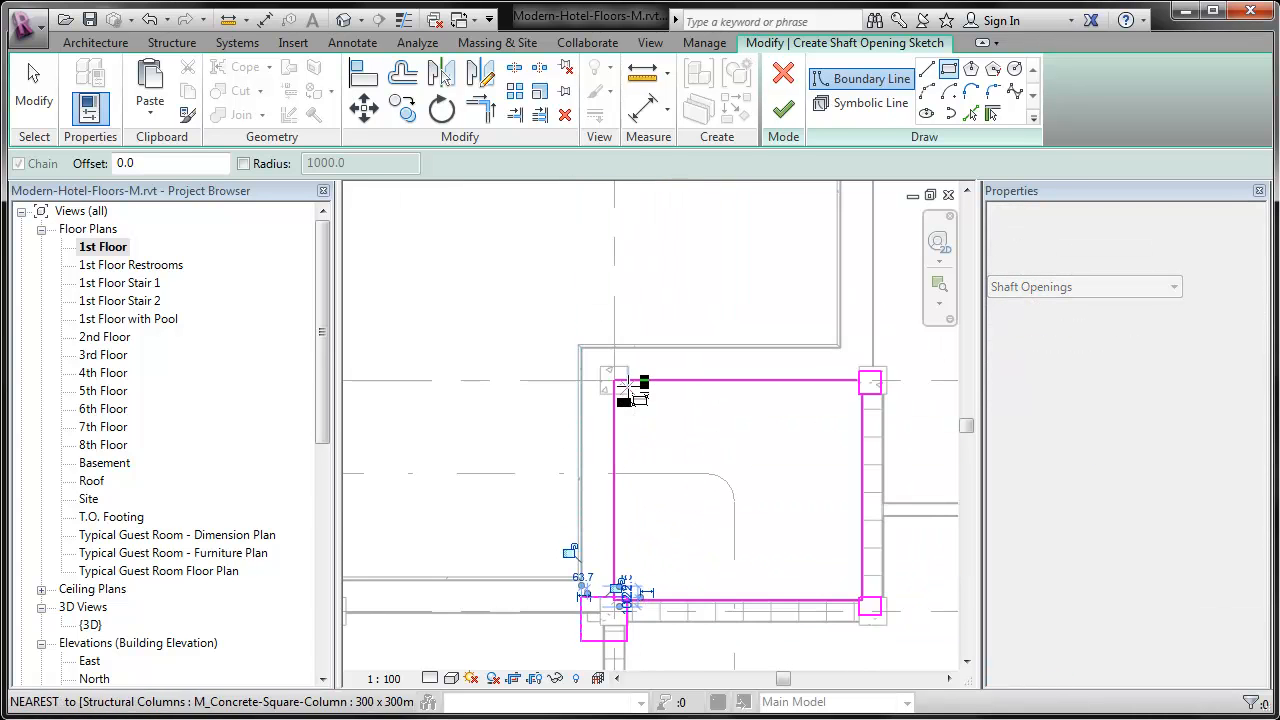
scroll(630, 390, up, 3)
click(629, 432)
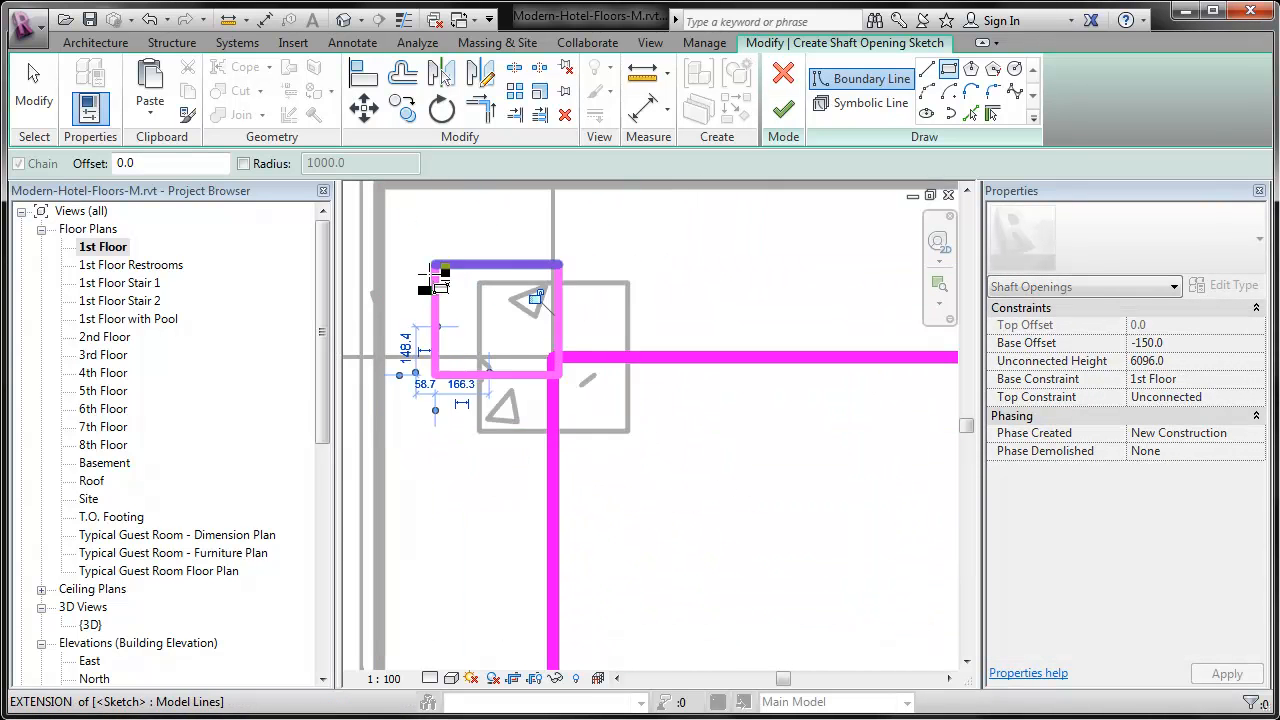
click(437, 283)
scroll(440, 285, down, 3)
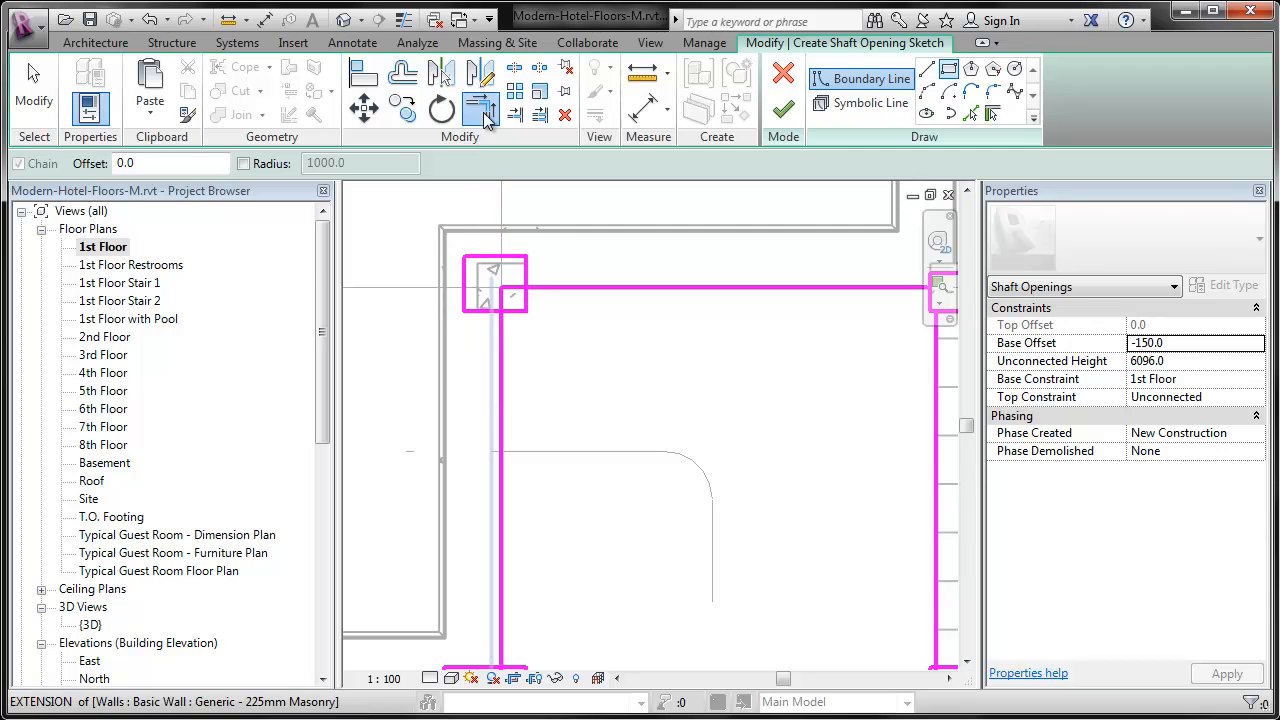
Step: Trim the shaft boundary to corners around the upper-left and lower-left columns so it notches around them
click(481, 110)
click(525, 288)
click(518, 307)
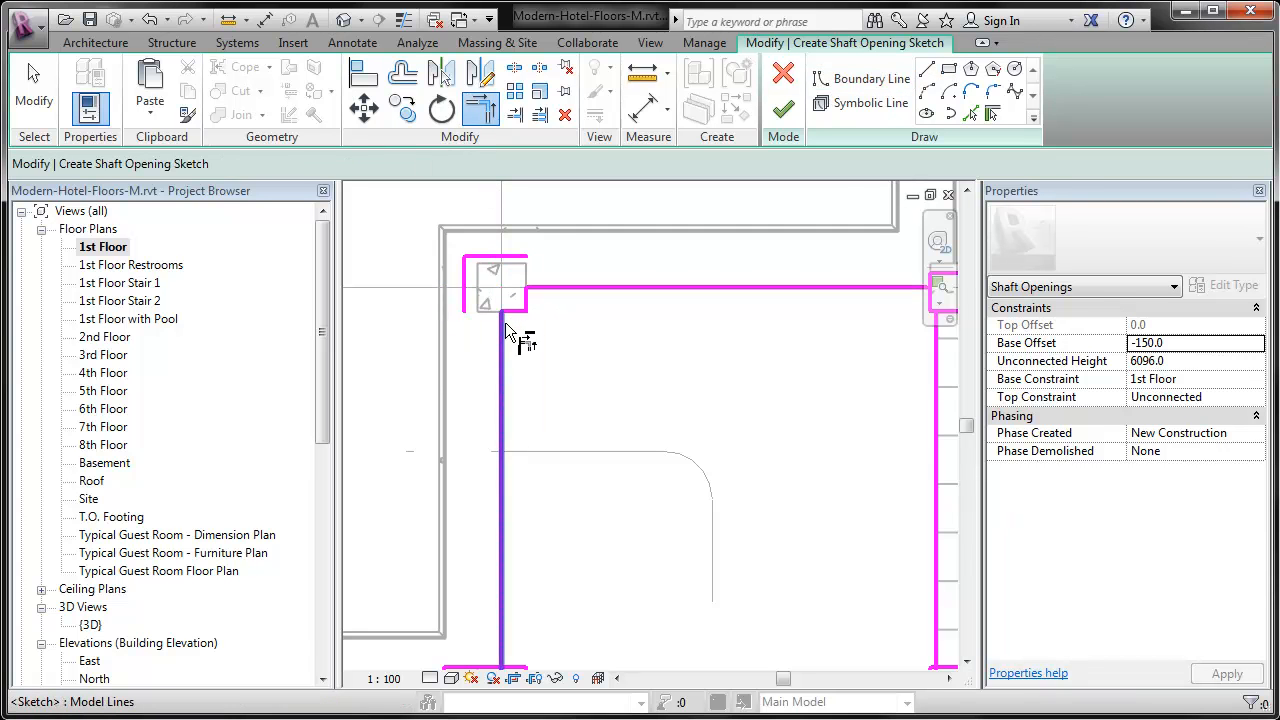
scroll(503, 275, down, 3)
scroll(501, 420, up, 5)
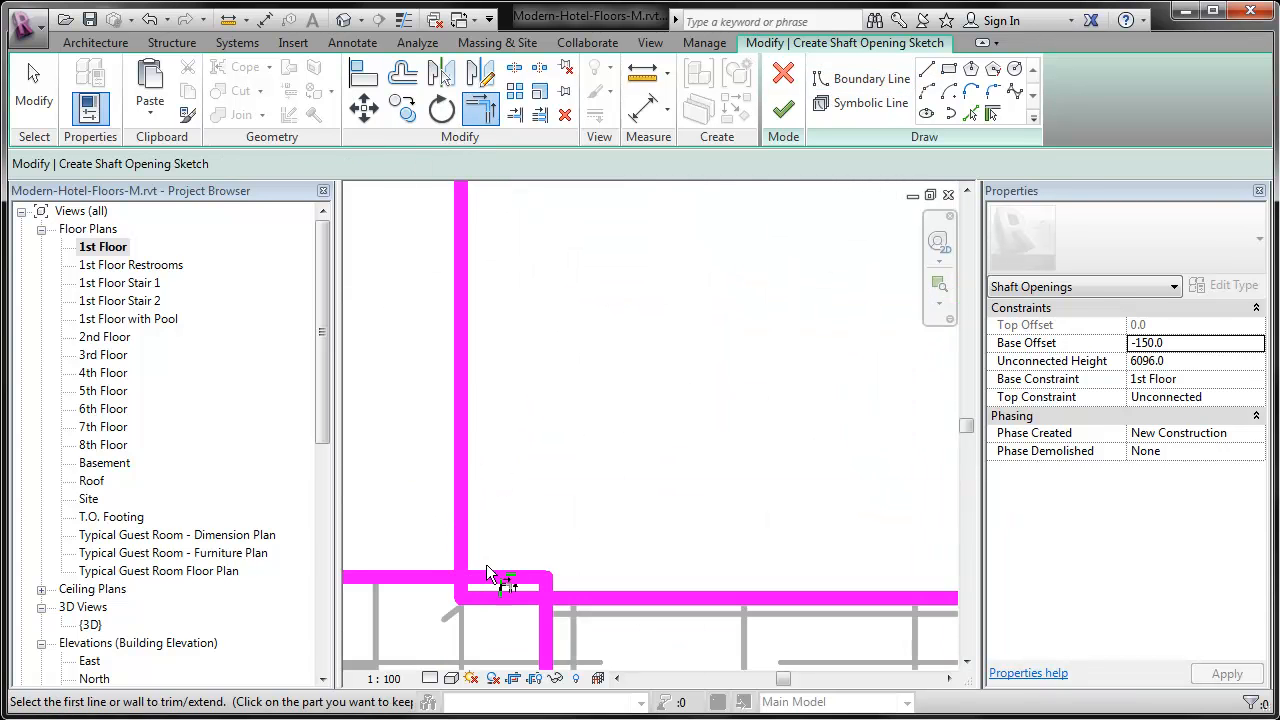
click(488, 575)
click(463, 558)
click(546, 590)
click(566, 600)
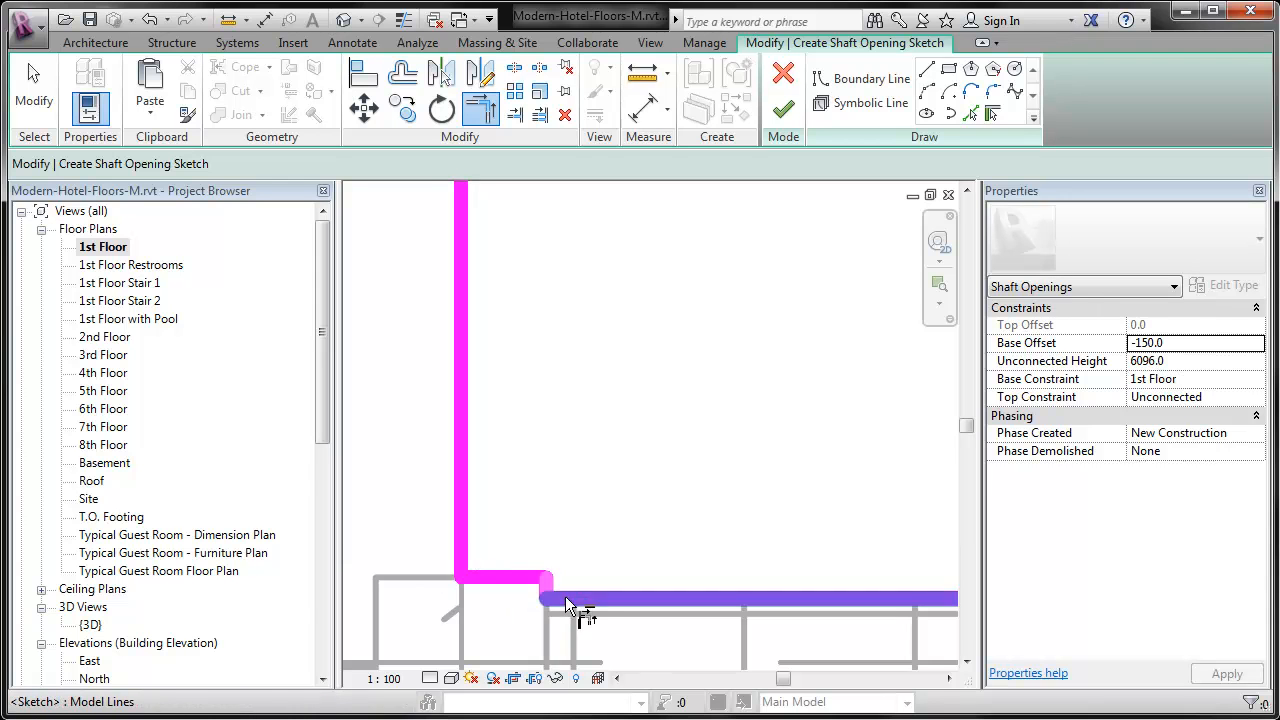
Step: Trim the shaft boundary to corners around the lower-right and upper-right columns so it notches around them
scroll(429, 594, down, 3)
scroll(614, 594, up, 5)
click(630, 576)
click(650, 567)
scroll(740, 640, down, 3)
scroll(726, 286, up, 5)
click(684, 445)
click(668, 414)
click(659, 320)
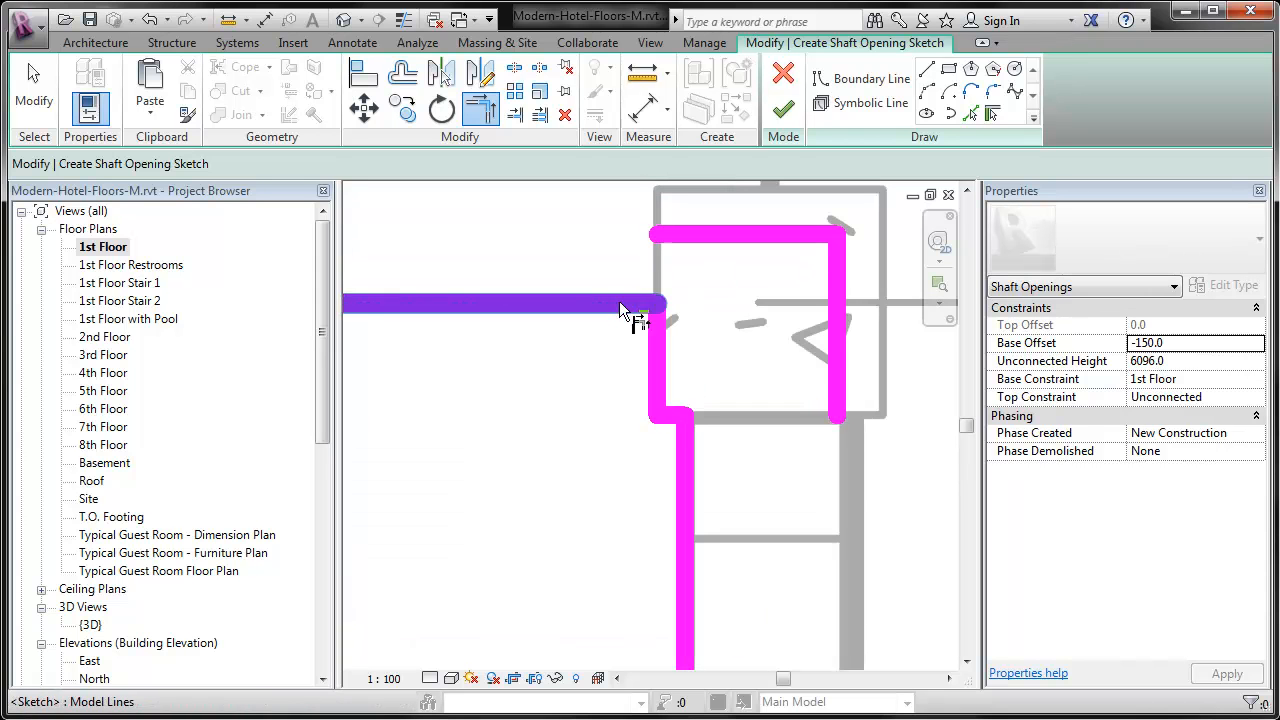
click(619, 301)
scroll(811, 303, down, 3)
key(Escape)
key(Escape)
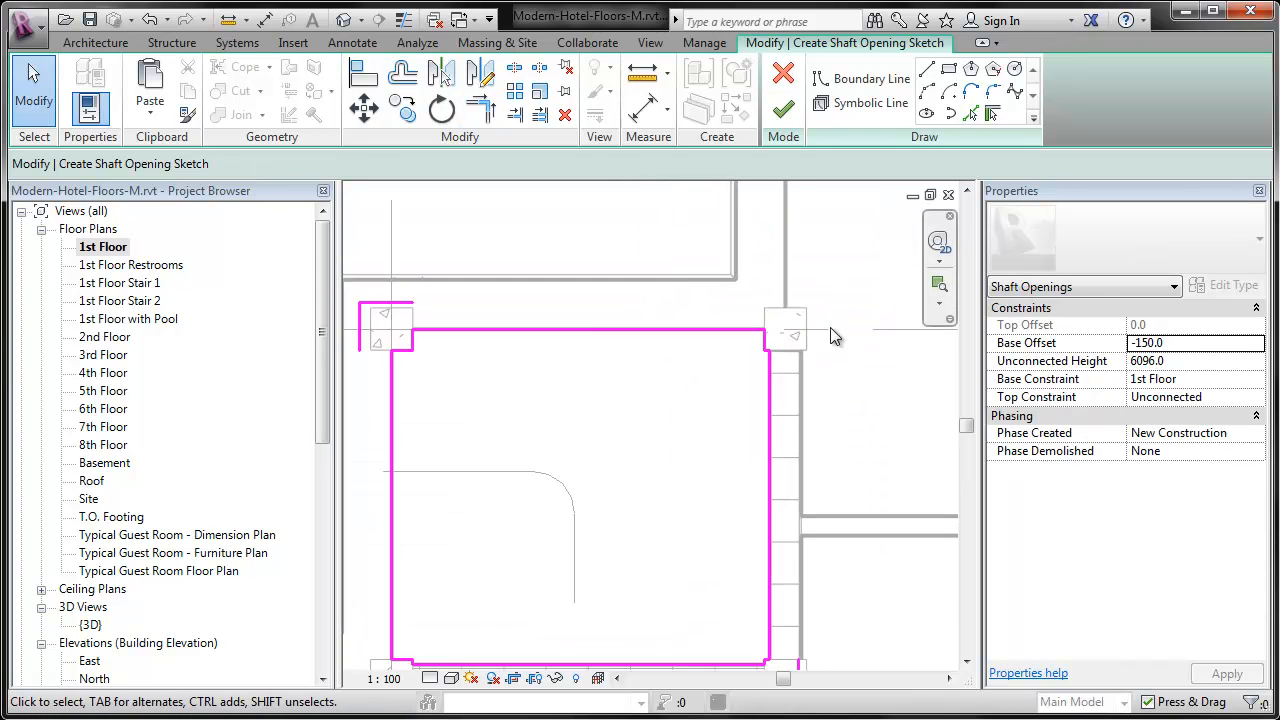
Step: Delete the leftover rectangle lines outside the shaft boundary at the corner columns, leaving one closed loop
scroll(822, 496, up, 3)
scroll(786, 457, up, 2)
scroll(440, 523, down, 2)
drag(471, 551, 412, 632)
middle_drag(560, 300, 590, 618)
mouse_move(494, 278)
mouse_down()
mouse_move(440, 377)
mouse_move(434, 366)
mouse_up()
scroll(440, 366, down, 2)
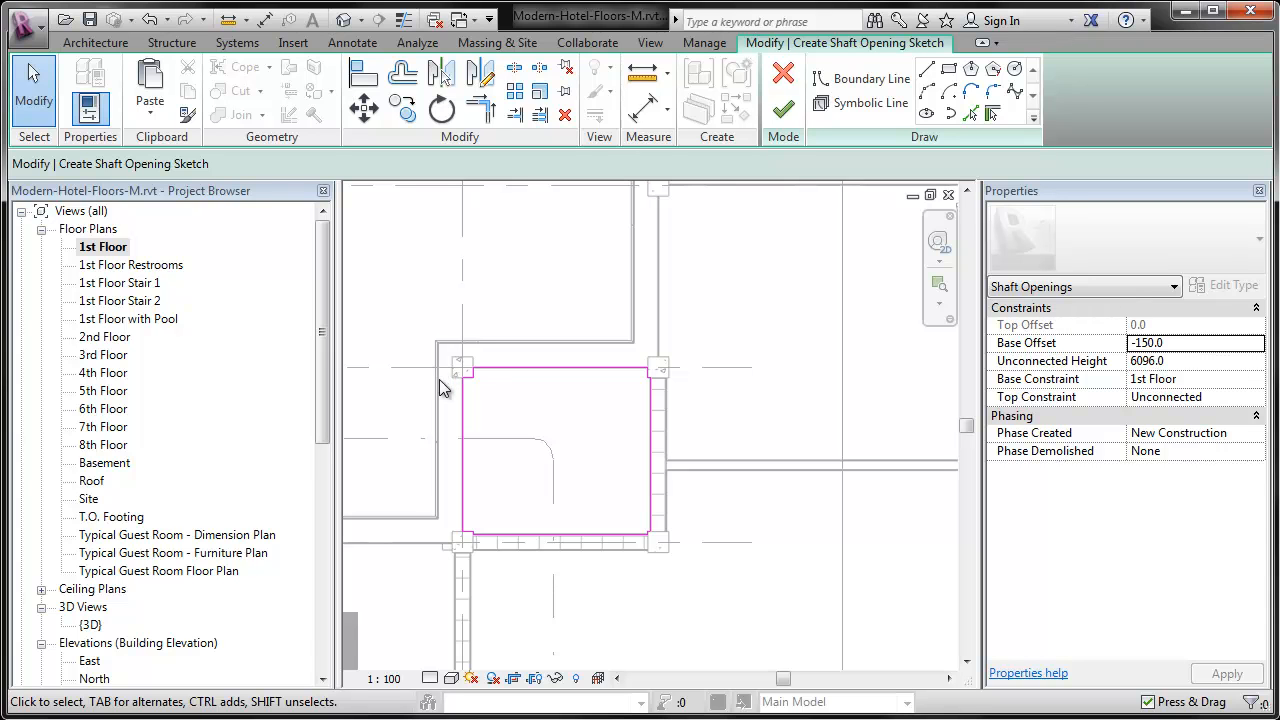
scroll(488, 440, up, 4)
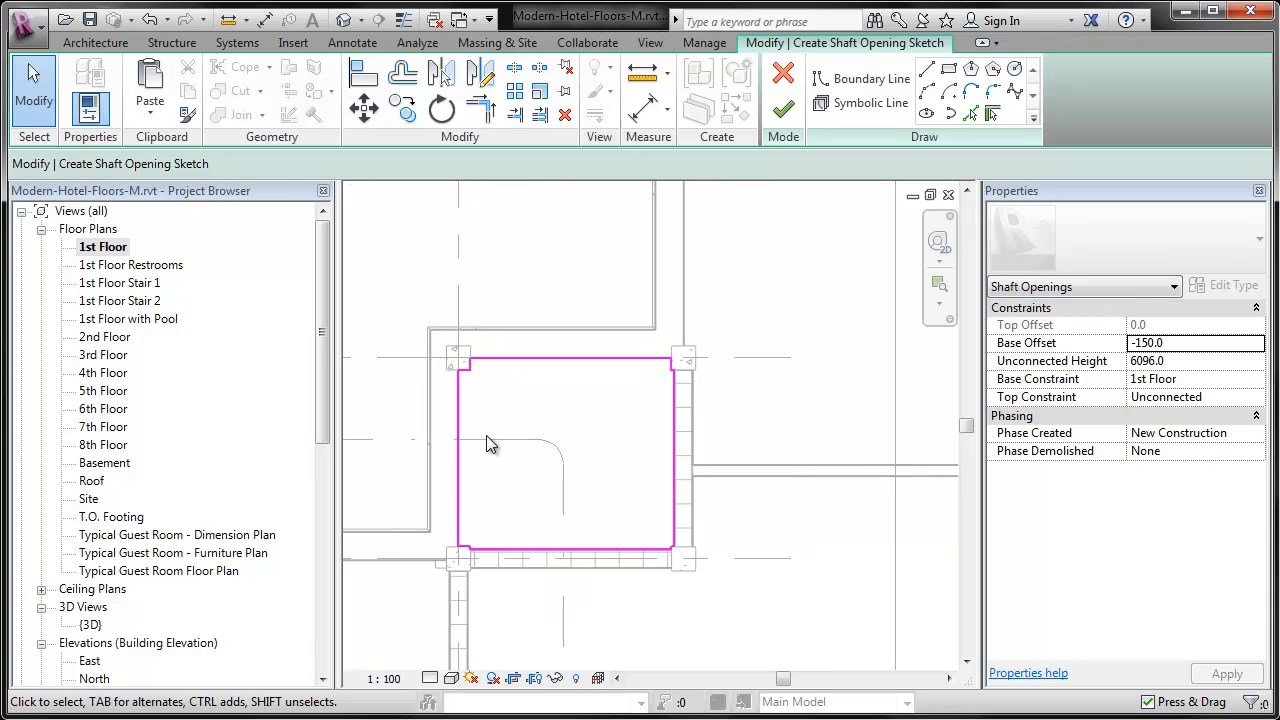
middle_drag(515, 540, 547, 519)
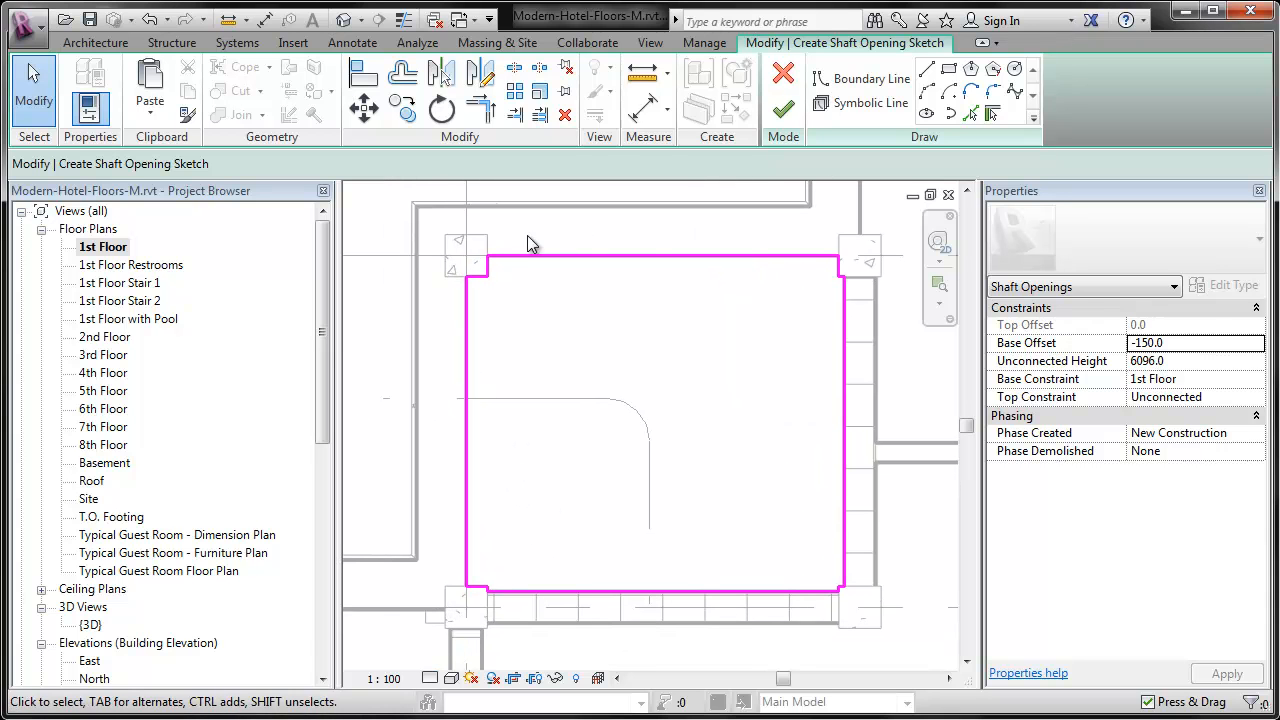
Step: Sketch two crossing symbolic lines diagonally between the inner corners of the shaft boundary to mark the opening with an X
click(840, 105)
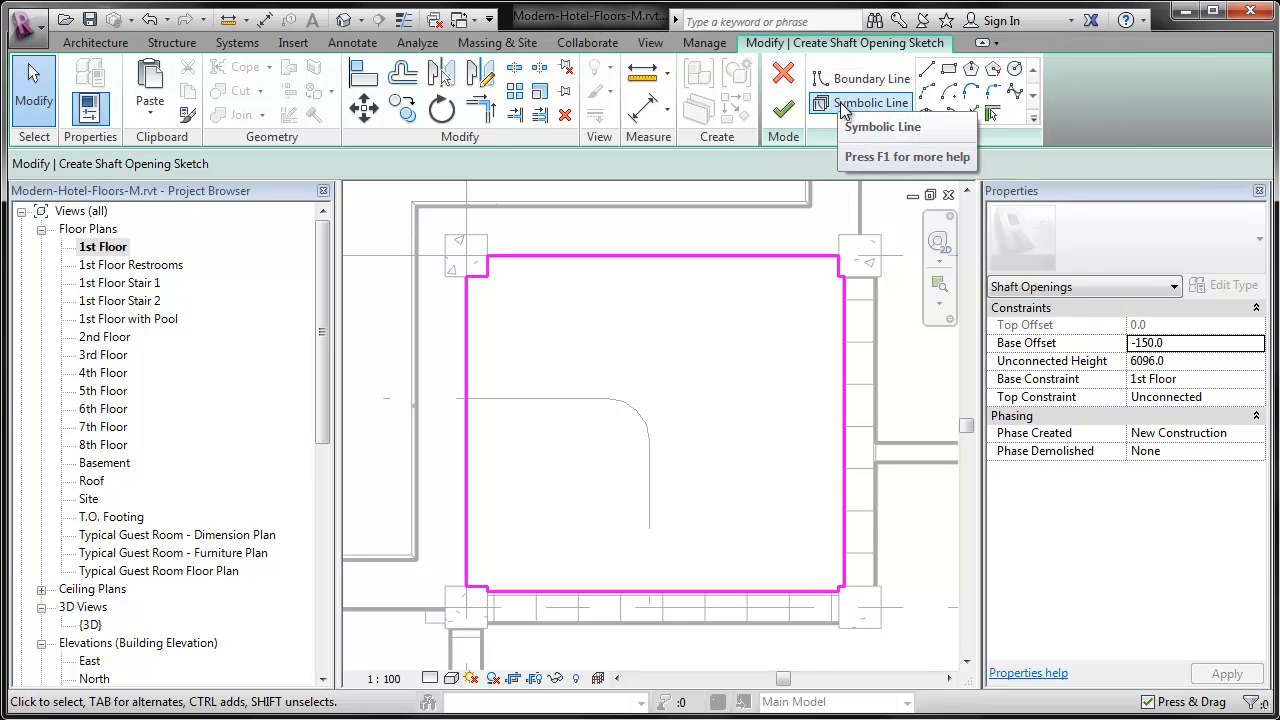
click(841, 104)
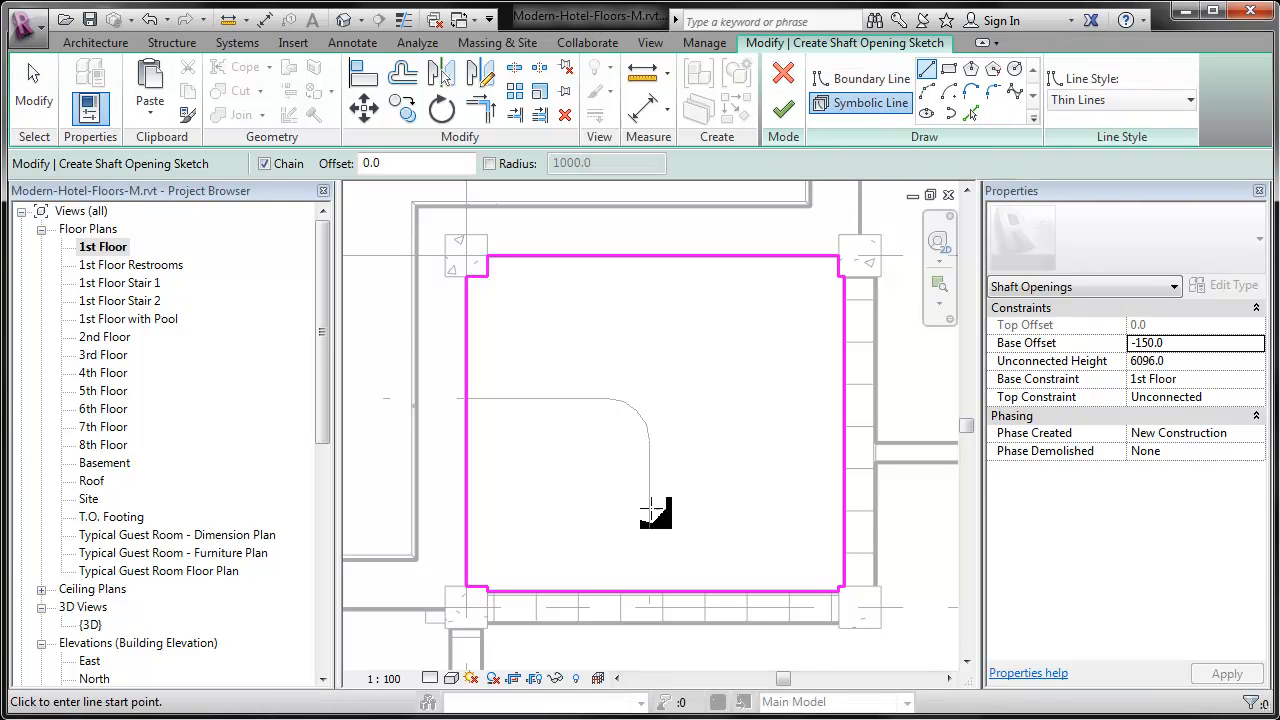
click(487, 587)
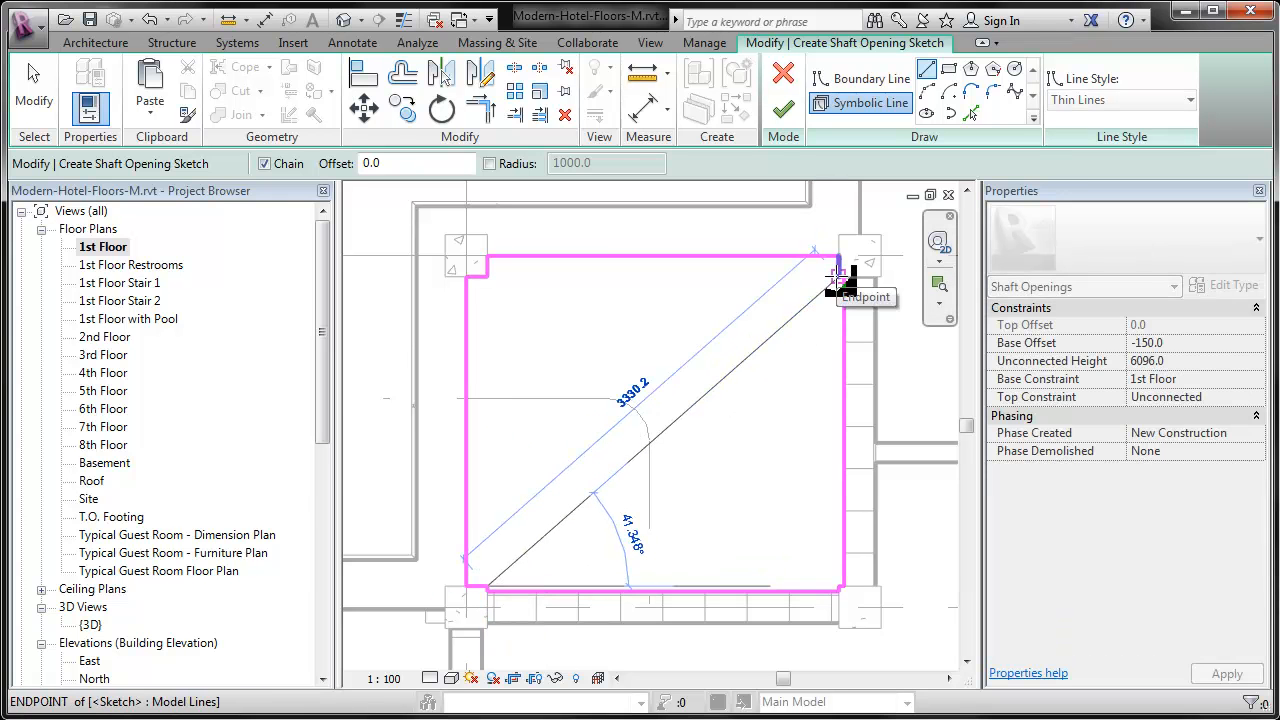
click(838, 278)
click(488, 277)
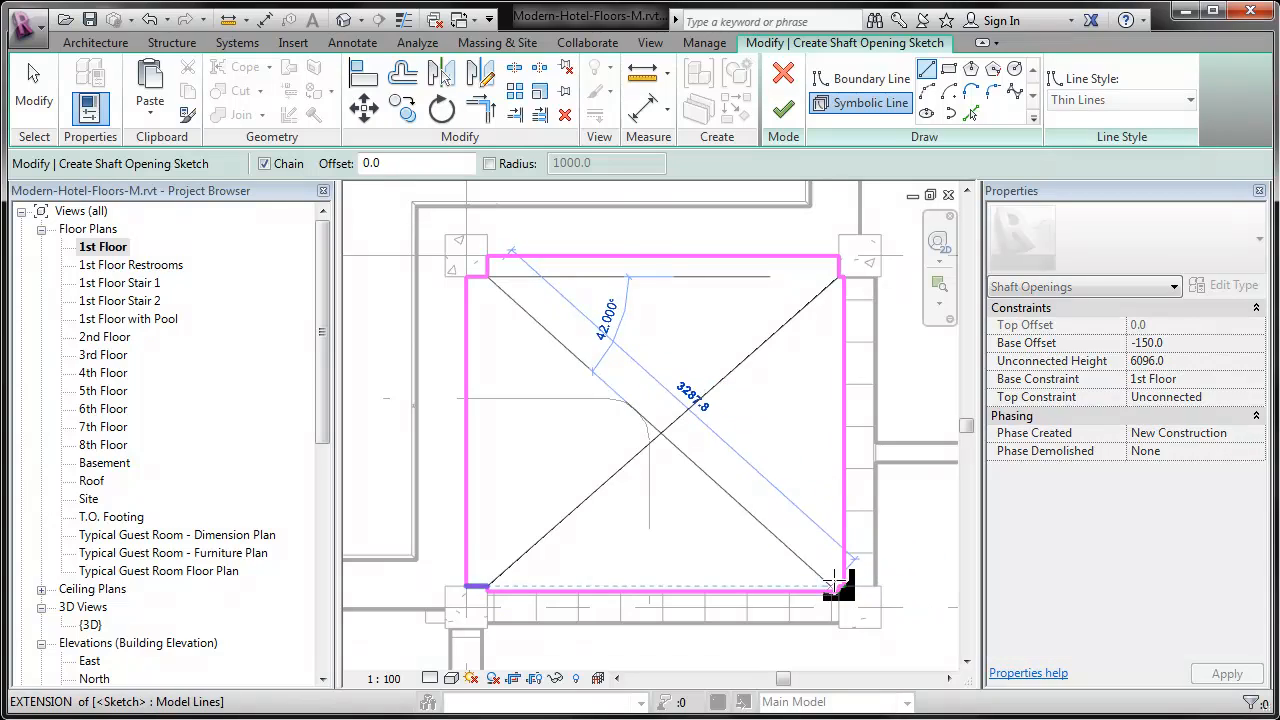
click(837, 585)
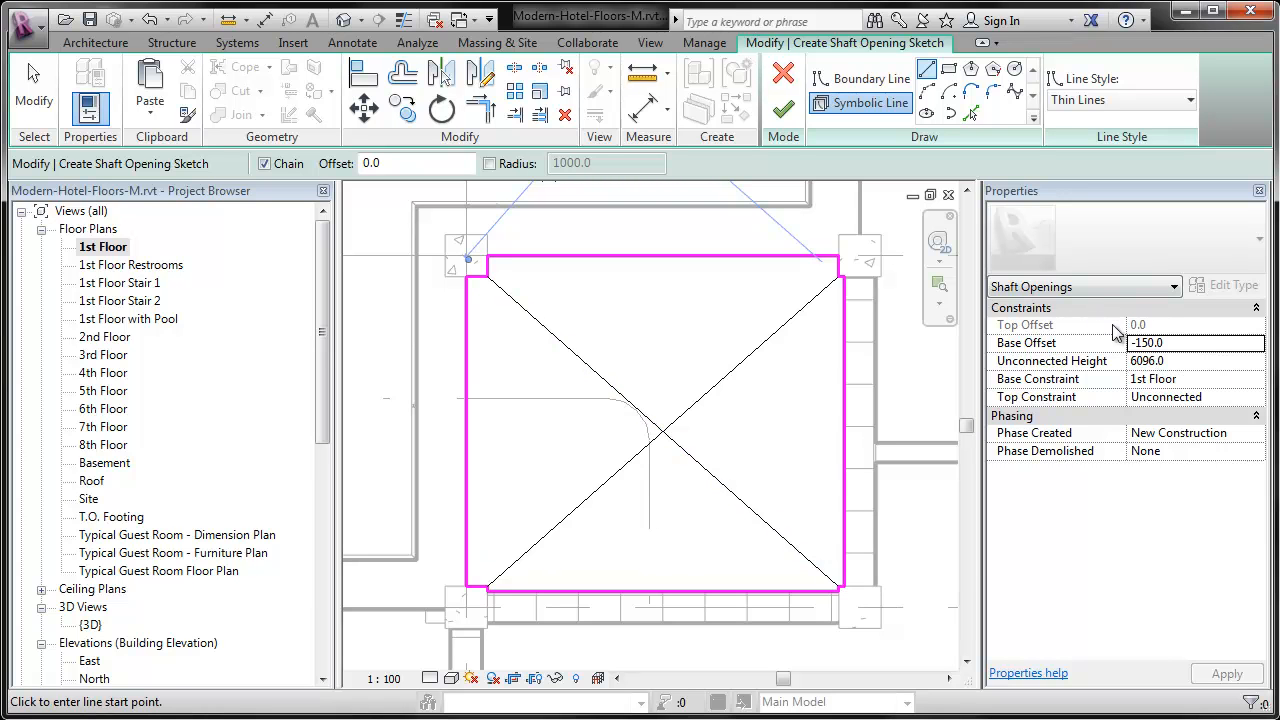
Step: Set the shaft opening's base offset to -300
click(1158, 380)
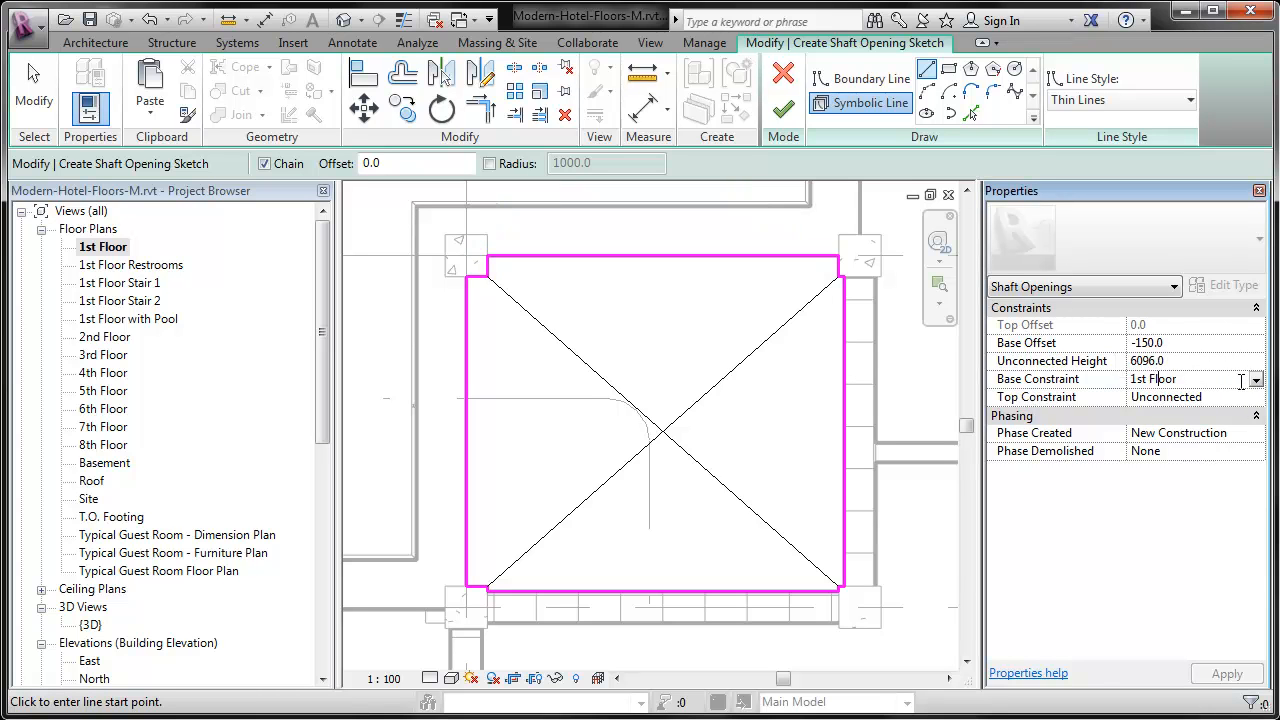
click(1236, 346)
text(-300)
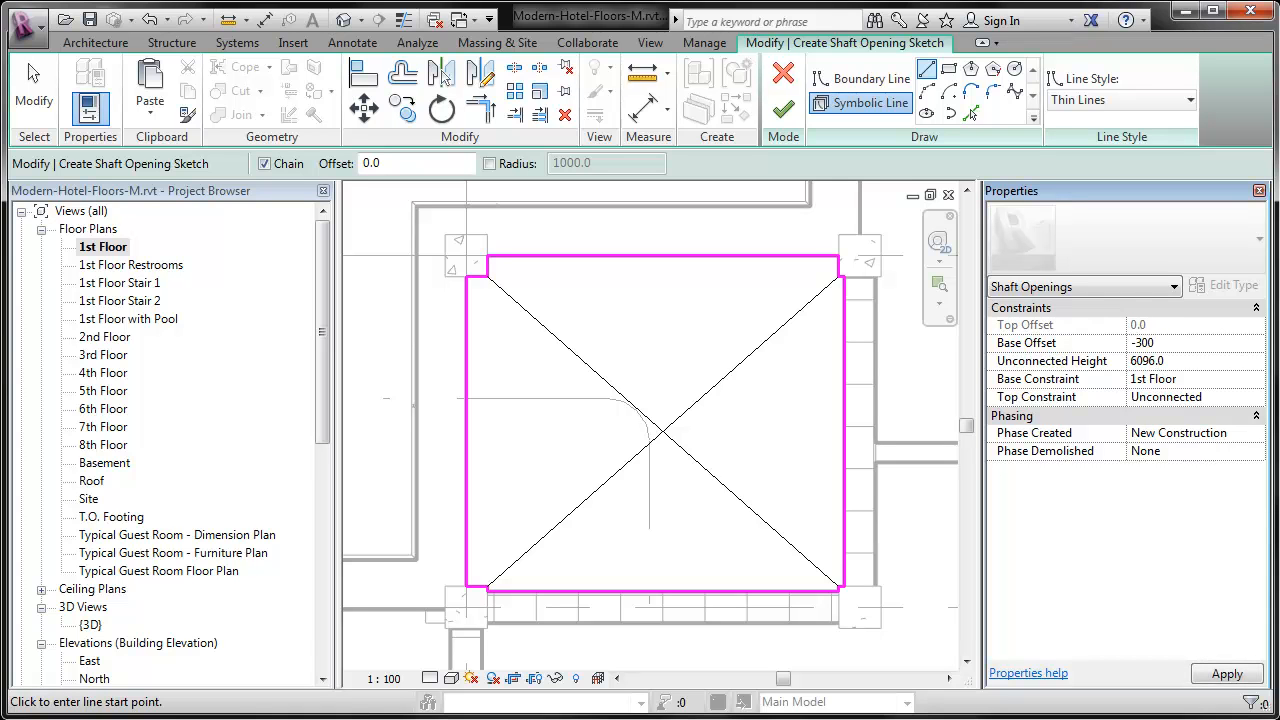
key(Return)
Step: Set the shaft's top constraint to Up to level: Roof and finish the shaft opening sketch
click(1249, 400)
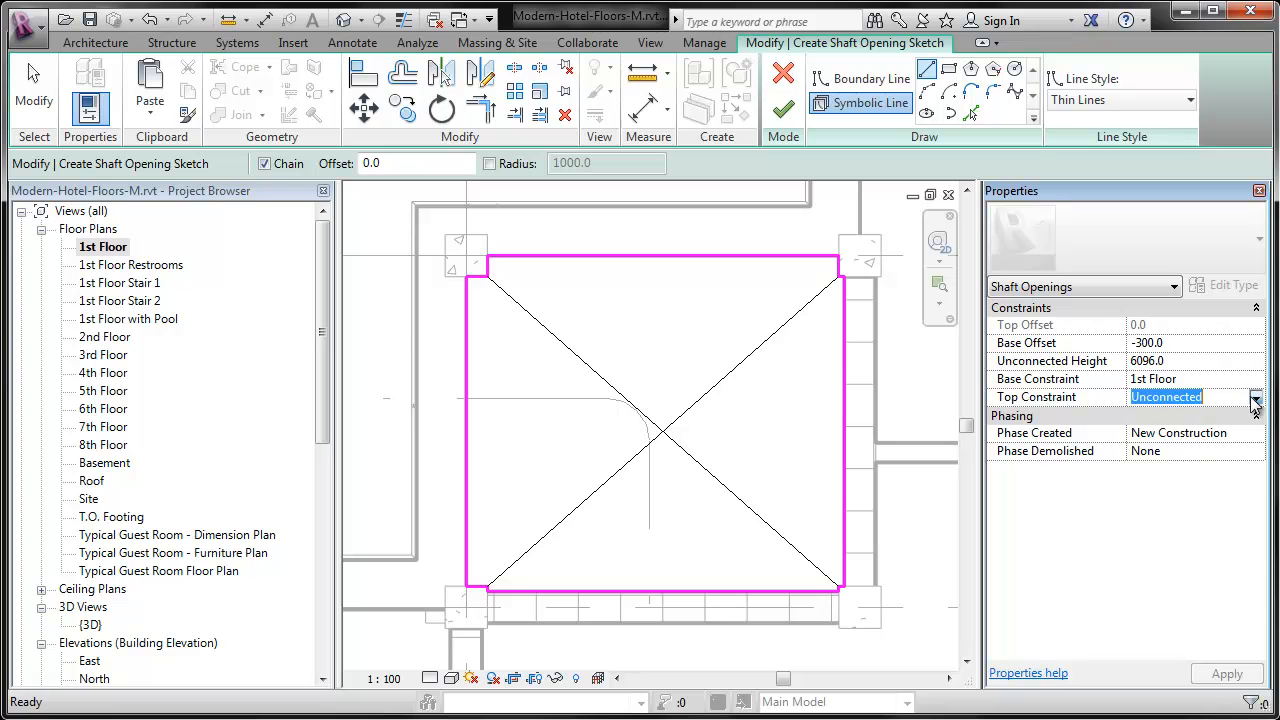
click(1256, 398)
scroll(1220, 470, down, 2)
click(1221, 476)
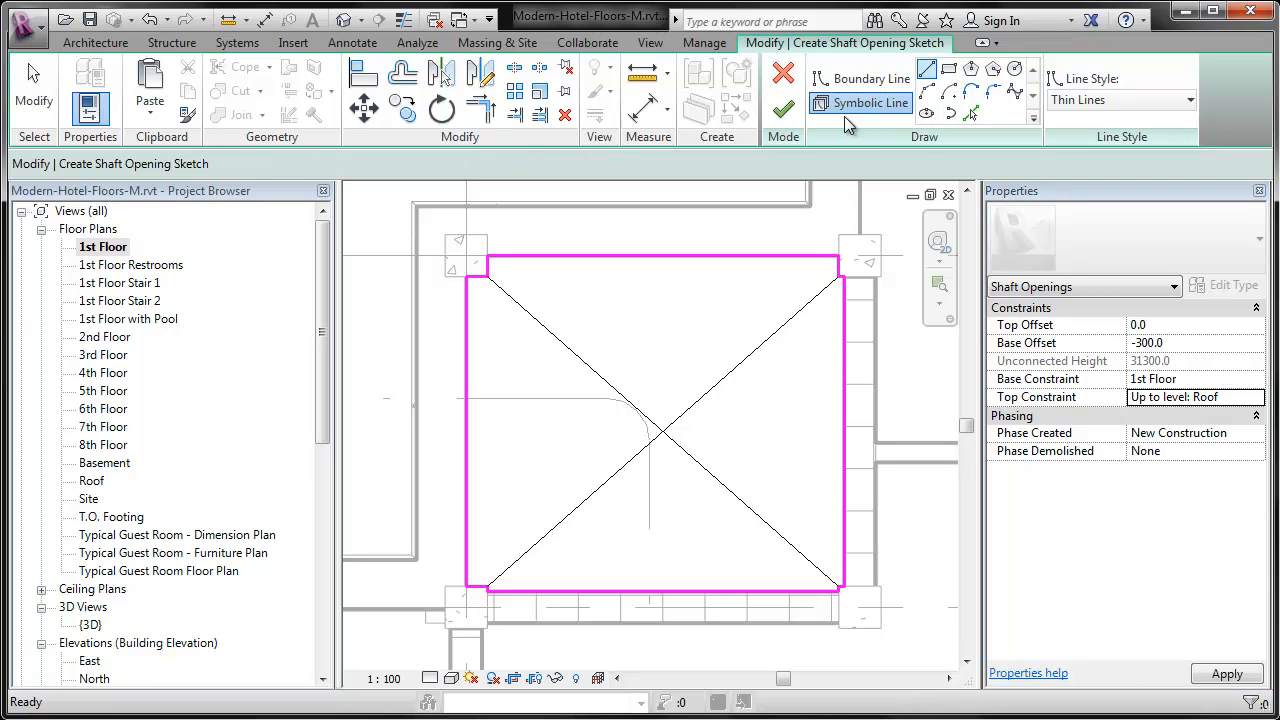
click(785, 110)
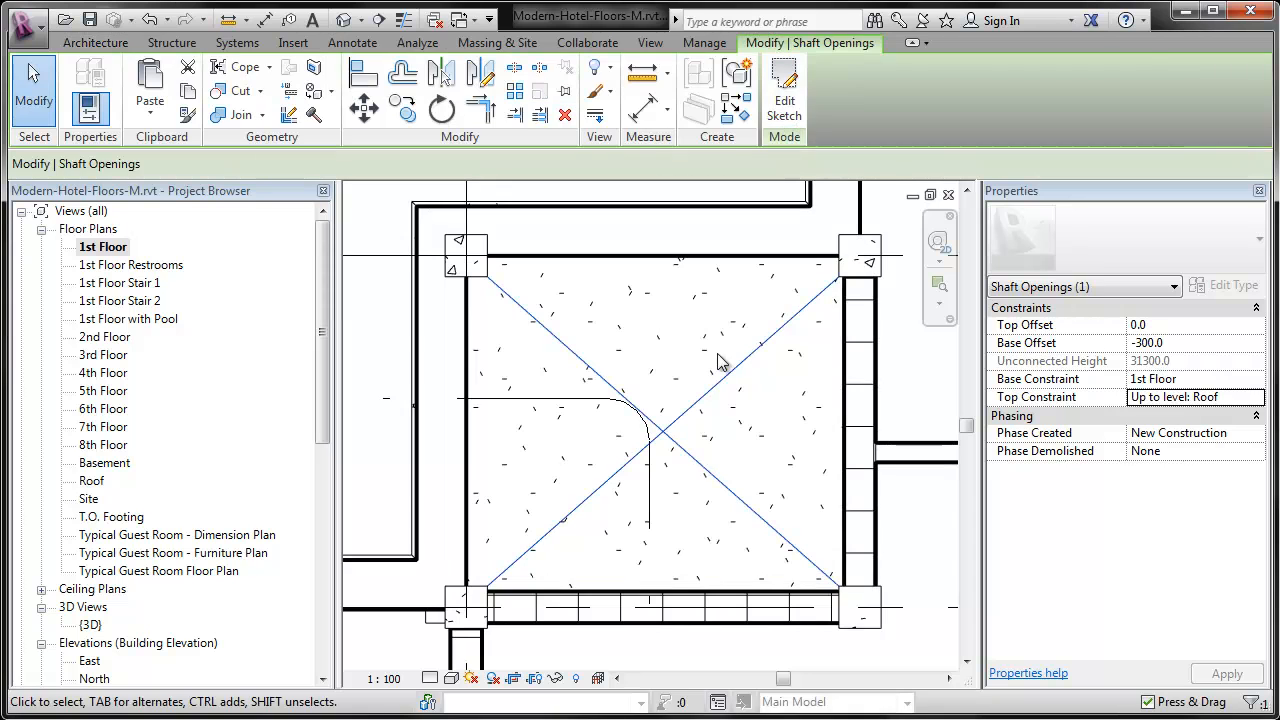
click(896, 376)
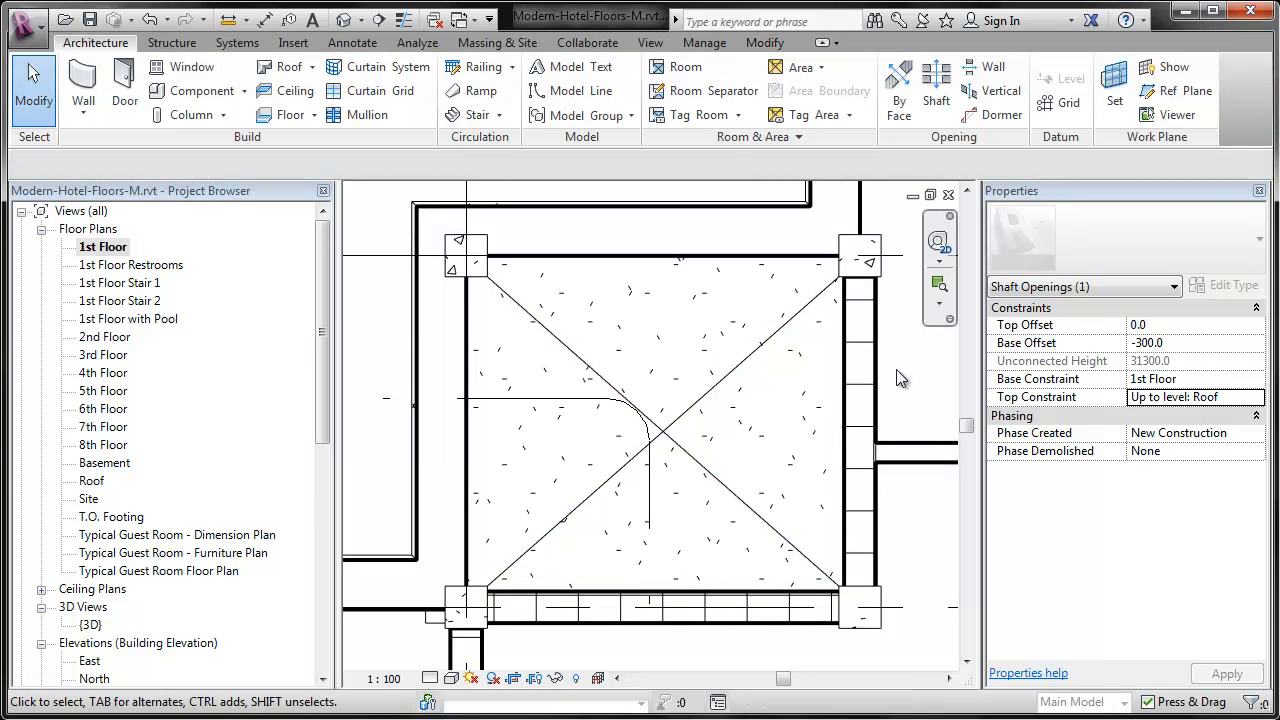
Step: Check the shaft opening in the 5th Floor plan, and set the 1st Floor plan's visual style to Consistent Colors
double_click(103, 391)
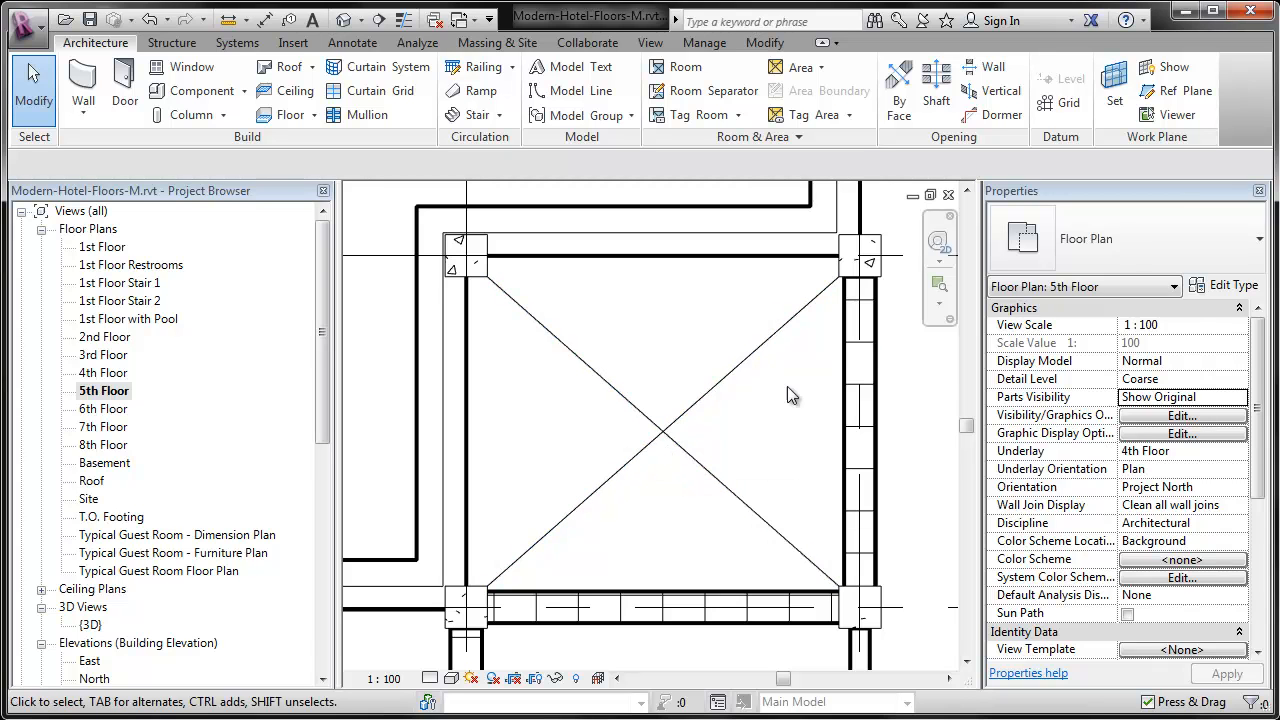
click(947, 196)
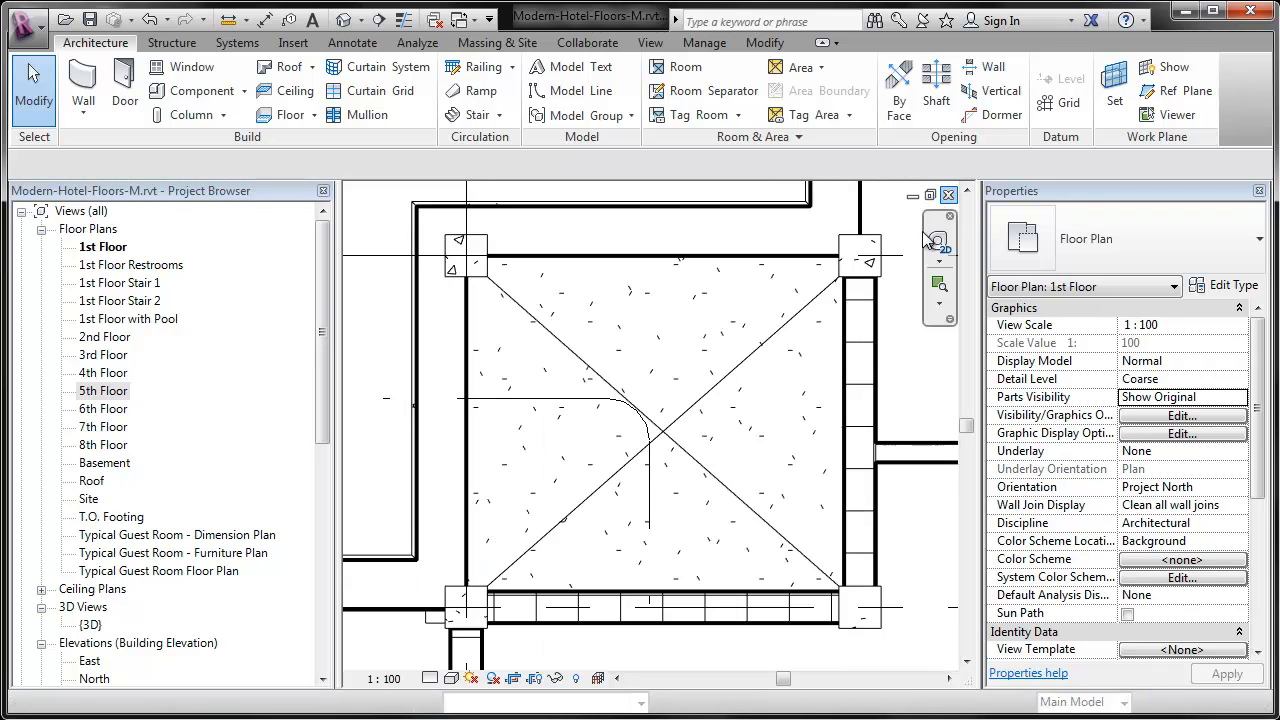
click(452, 679)
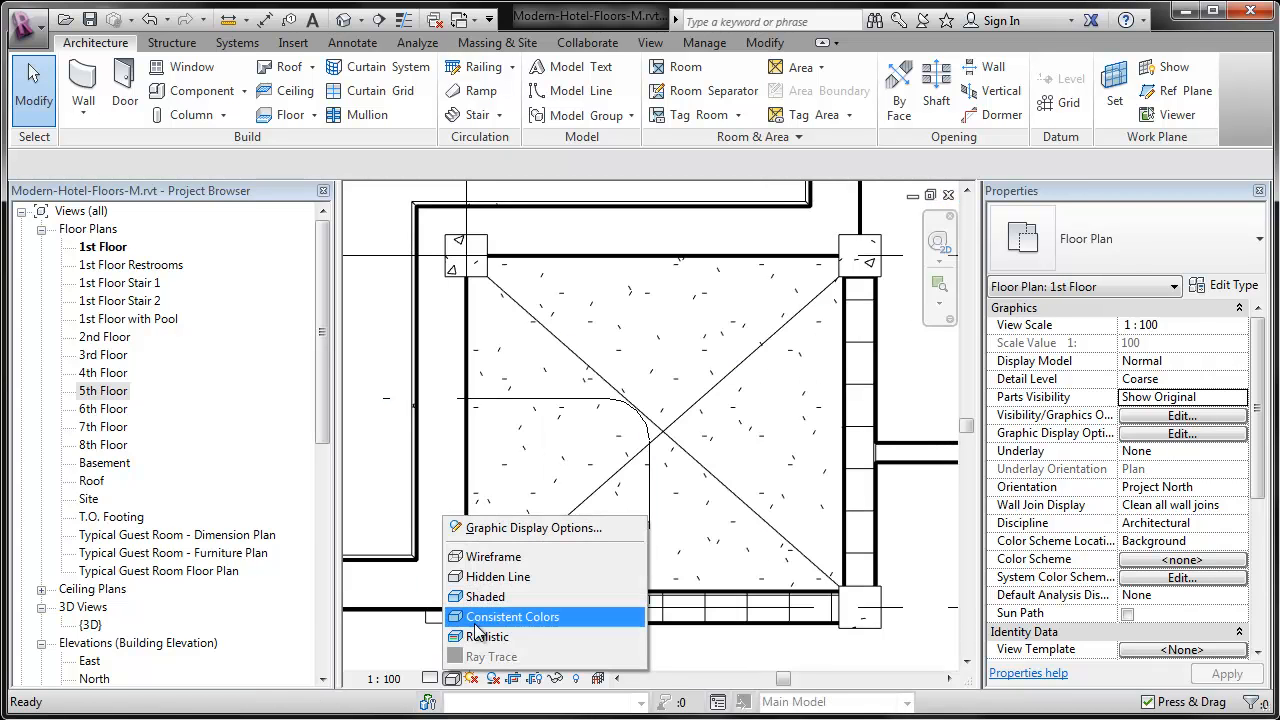
click(505, 616)
scroll(546, 453, down, 2)
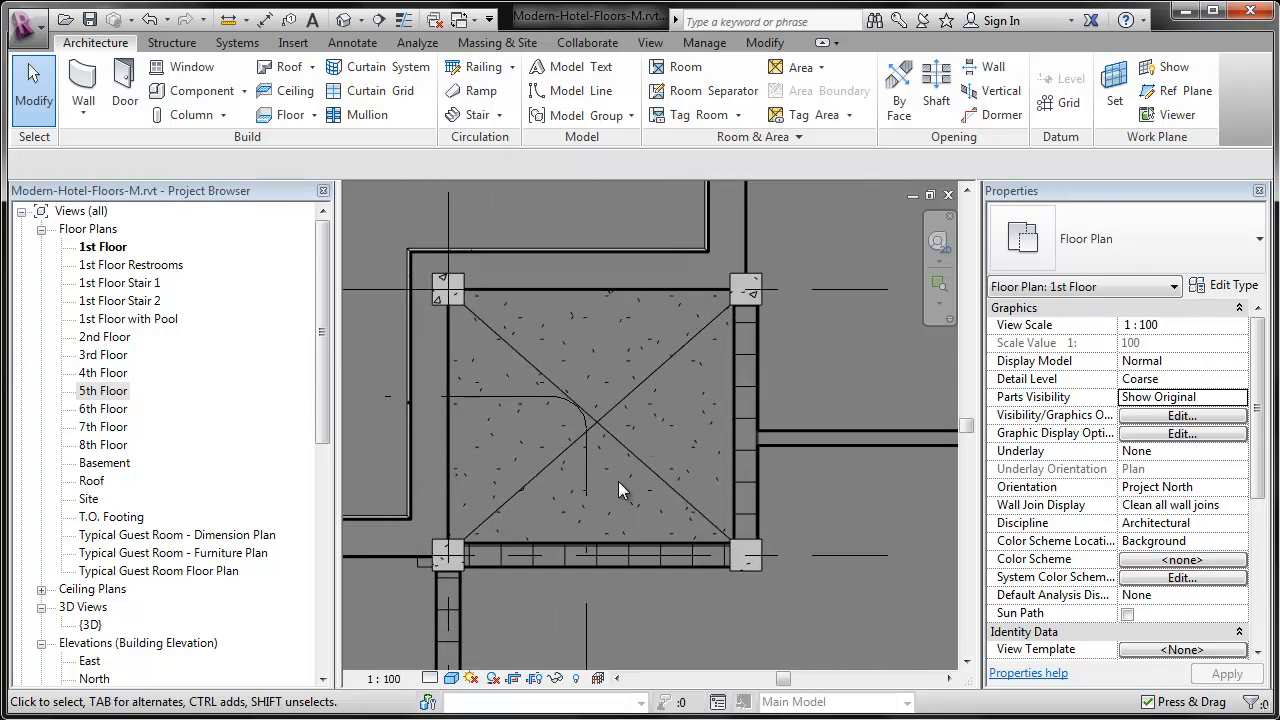
Step: Set the 2nd Floor plan's visual style to Consistent Colors to inspect the shaft opening, and return to the 1st Floor plan
double_click(98, 343)
click(451, 678)
click(480, 614)
scroll(352, 440, up, 6)
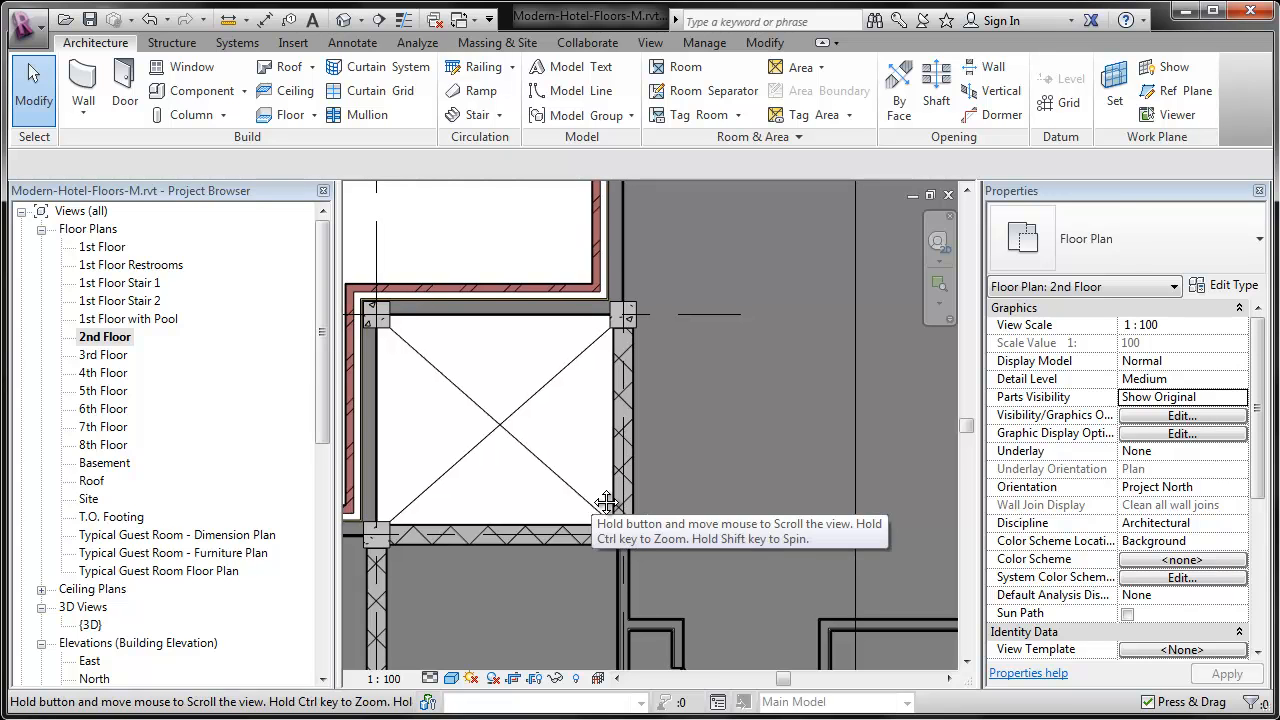
middle_drag(607, 502, 724, 505)
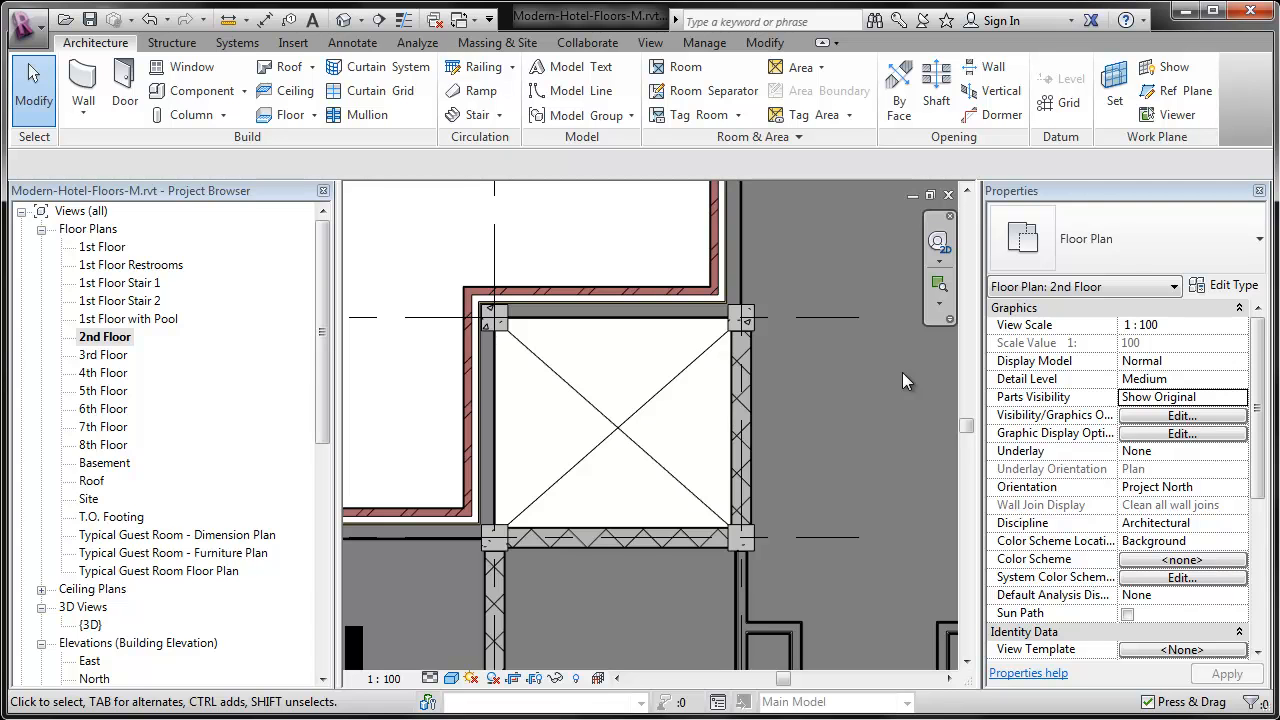
double_click(101, 247)
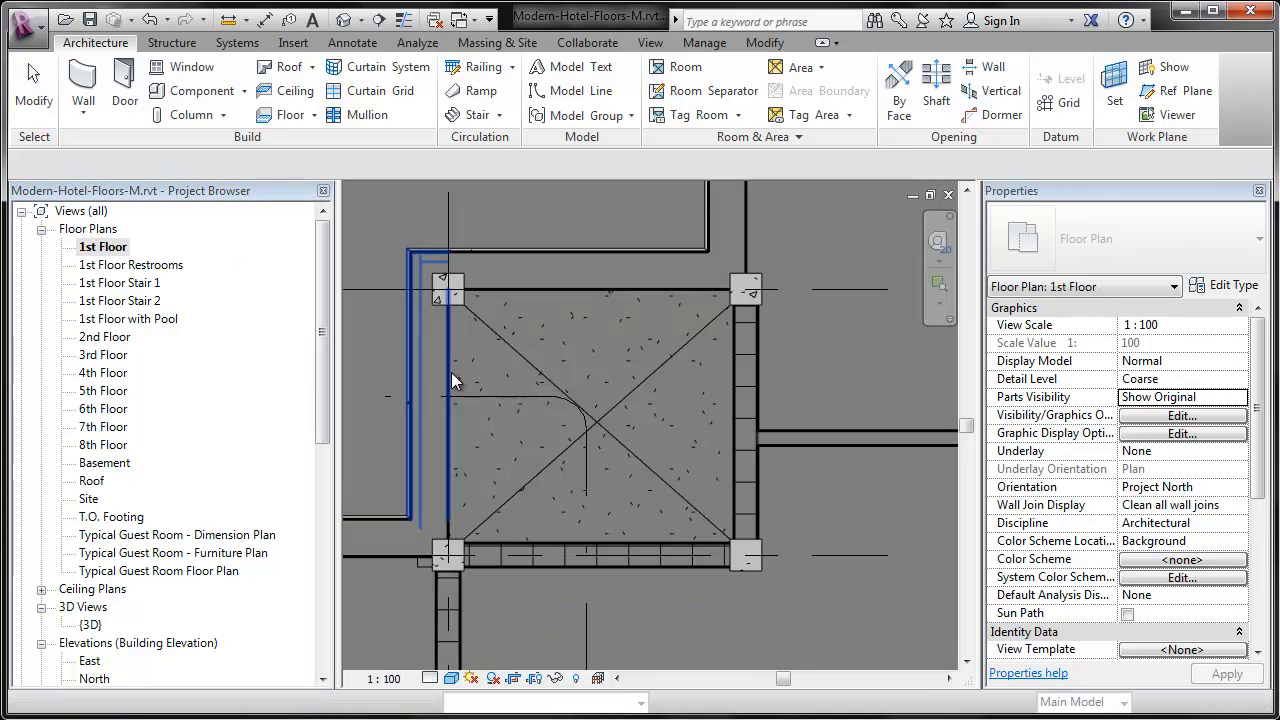
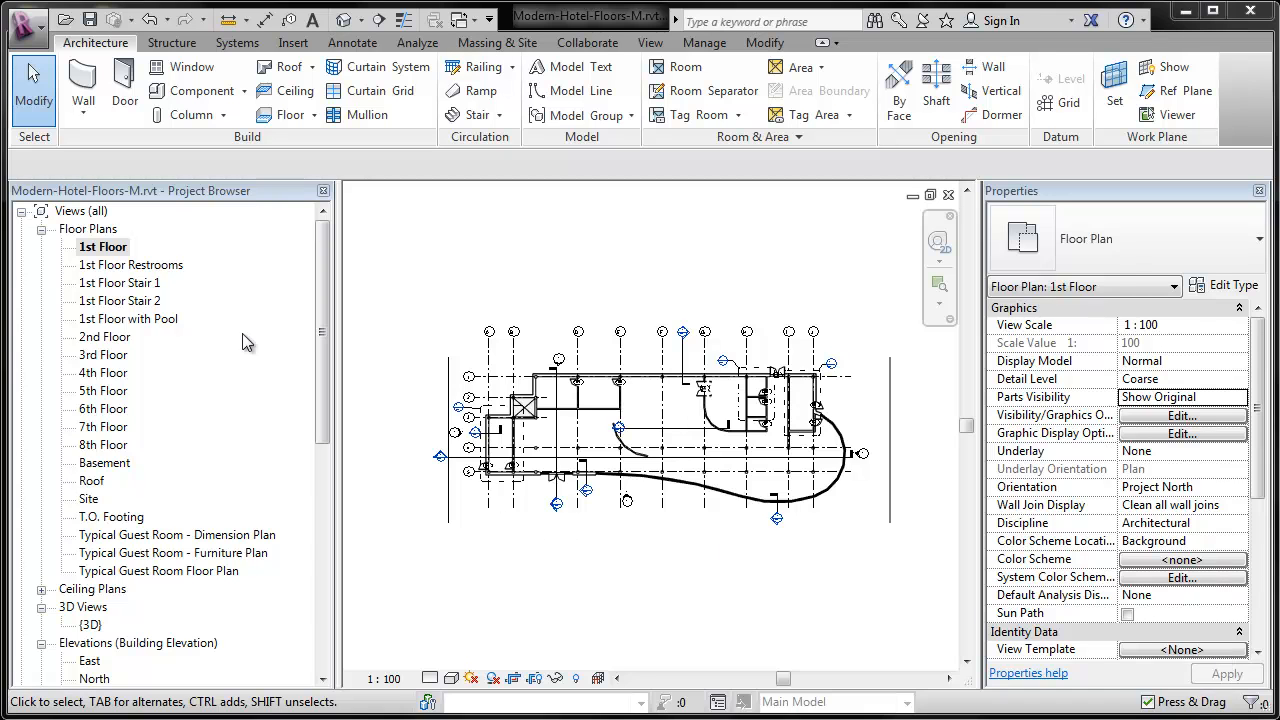
Step: Open the 1st Floor Restrooms plan and extend its crop region downward past the third room's lower wall
double_click(125, 266)
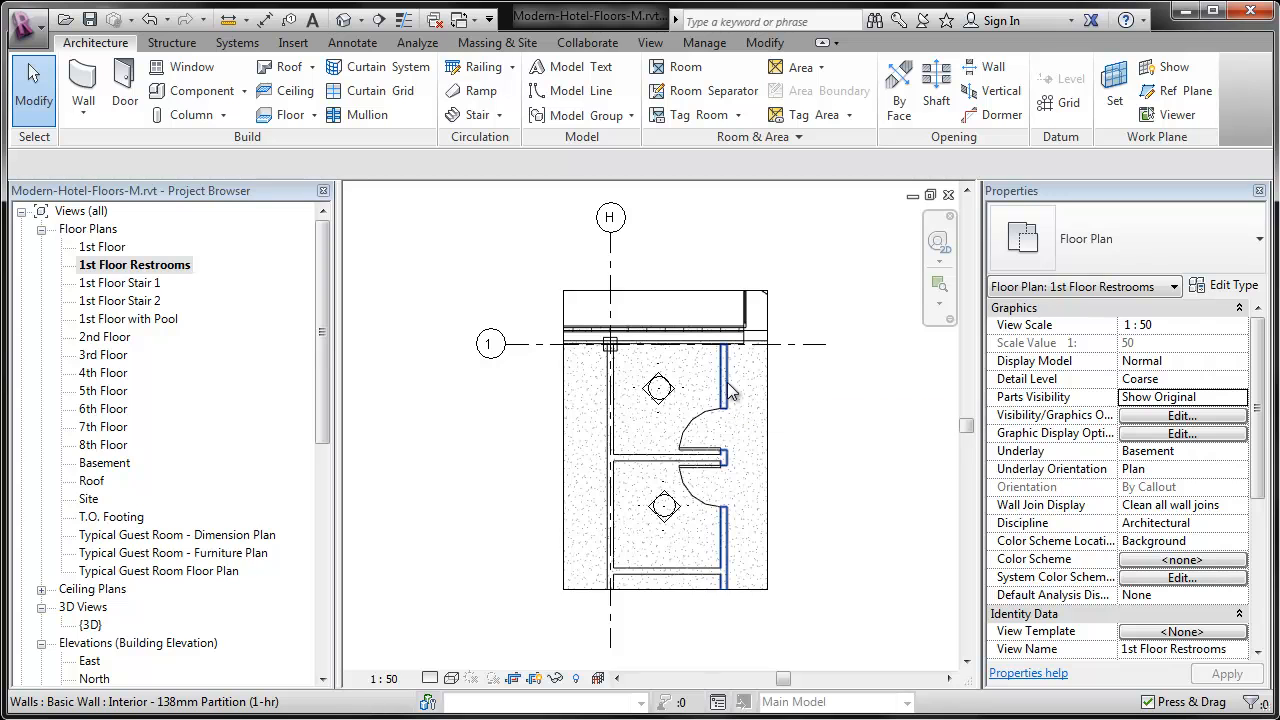
middle_drag(795, 571, 766, 500)
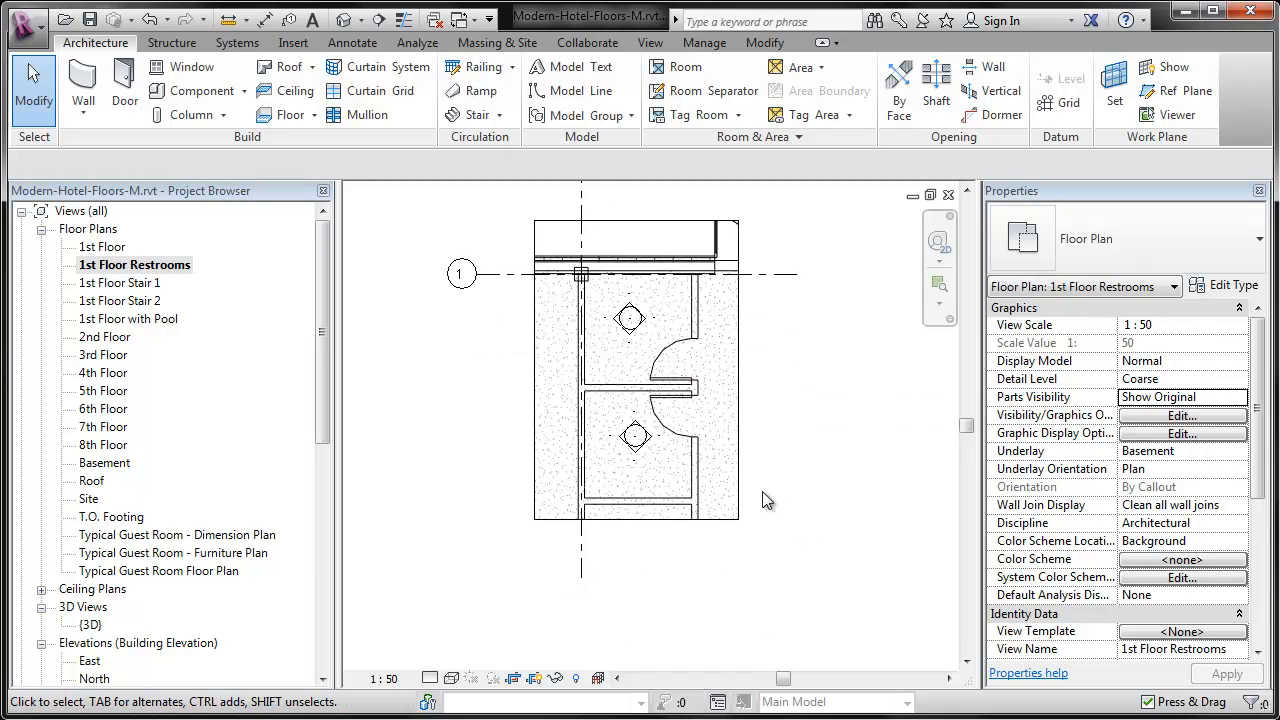
click(645, 520)
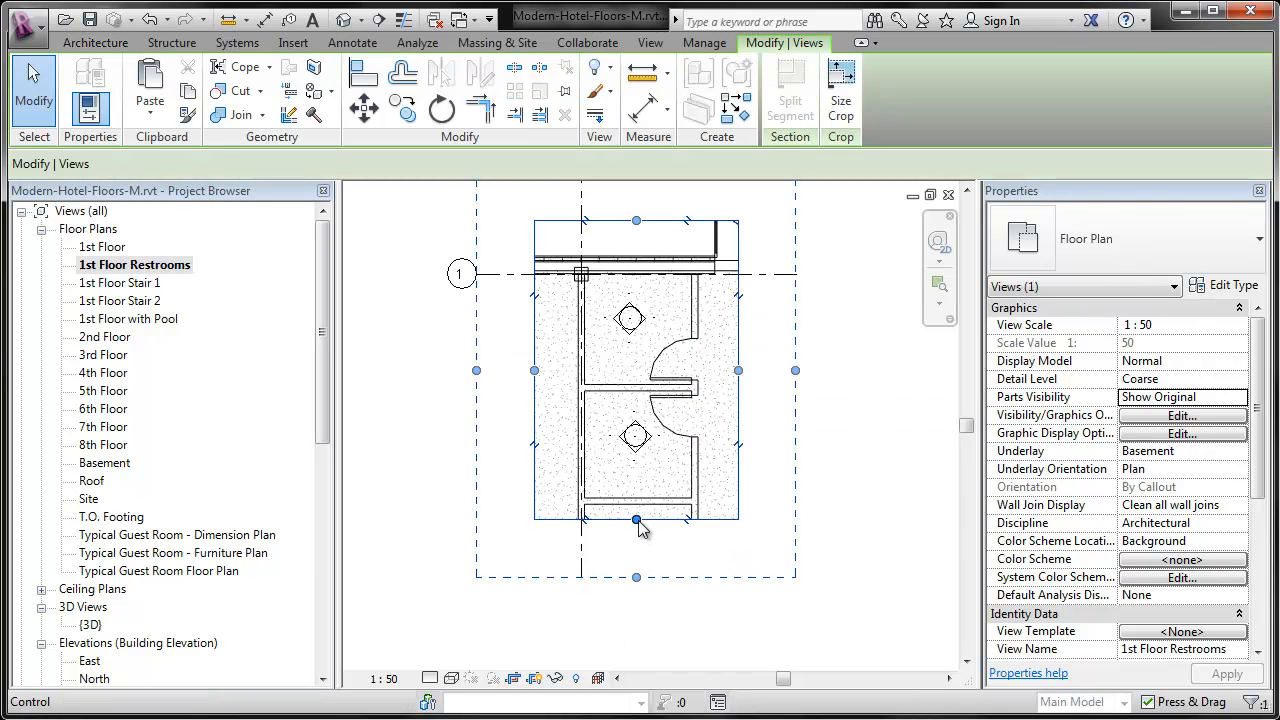
drag(640, 522, 636, 642)
middle_drag(636, 642, 654, 591)
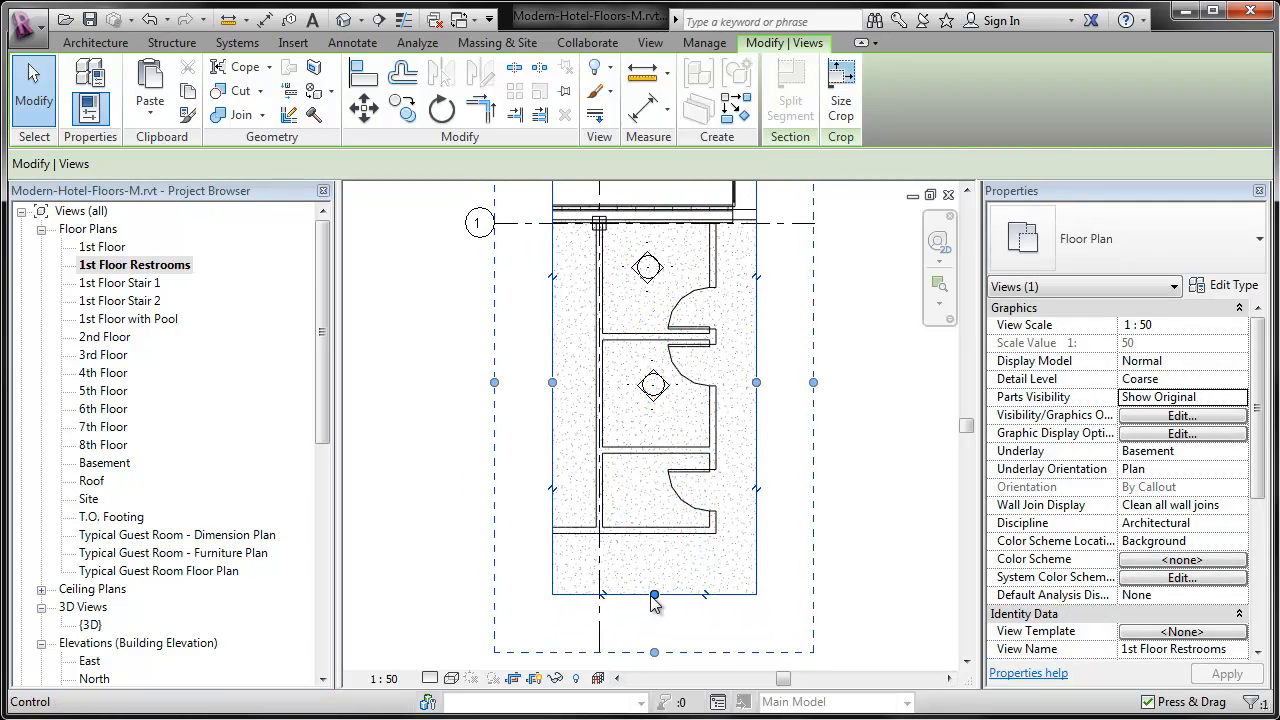
click(848, 558)
middle_drag(873, 530, 858, 554)
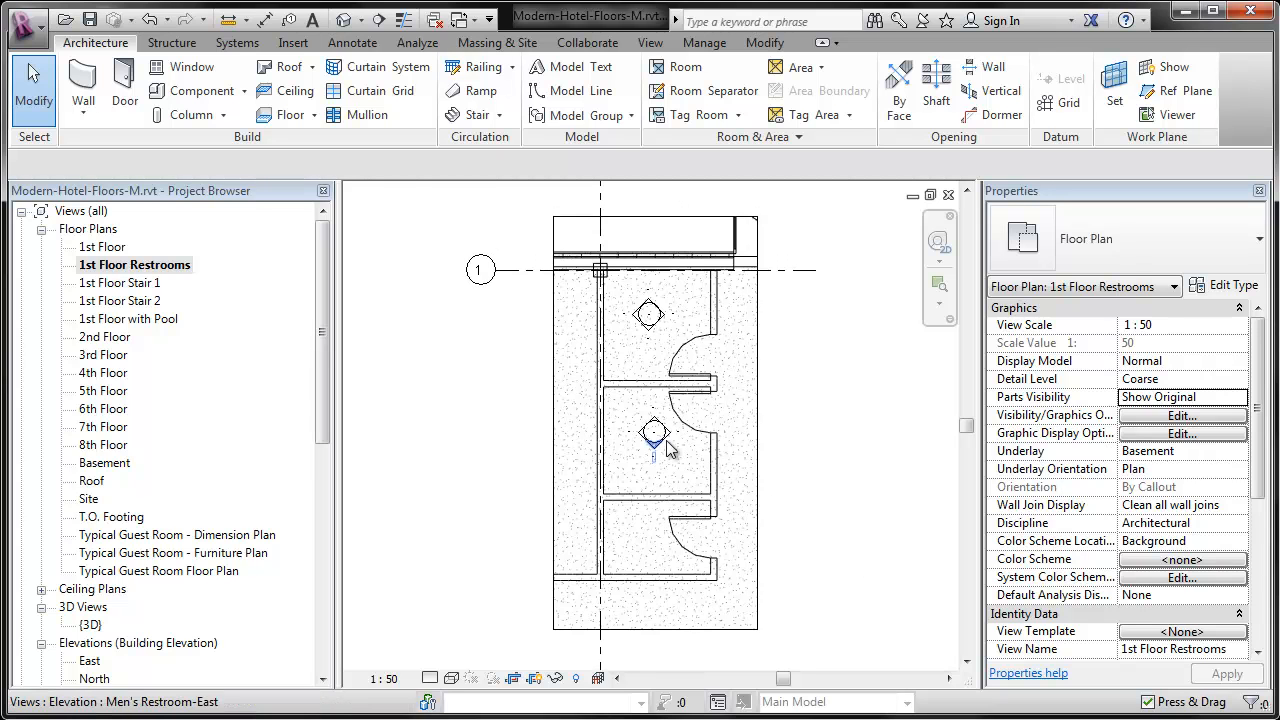
Step: Hide the elevation markers inside the restrooms in the 1st Floor Restrooms plan
scroll(660, 448, up, 5)
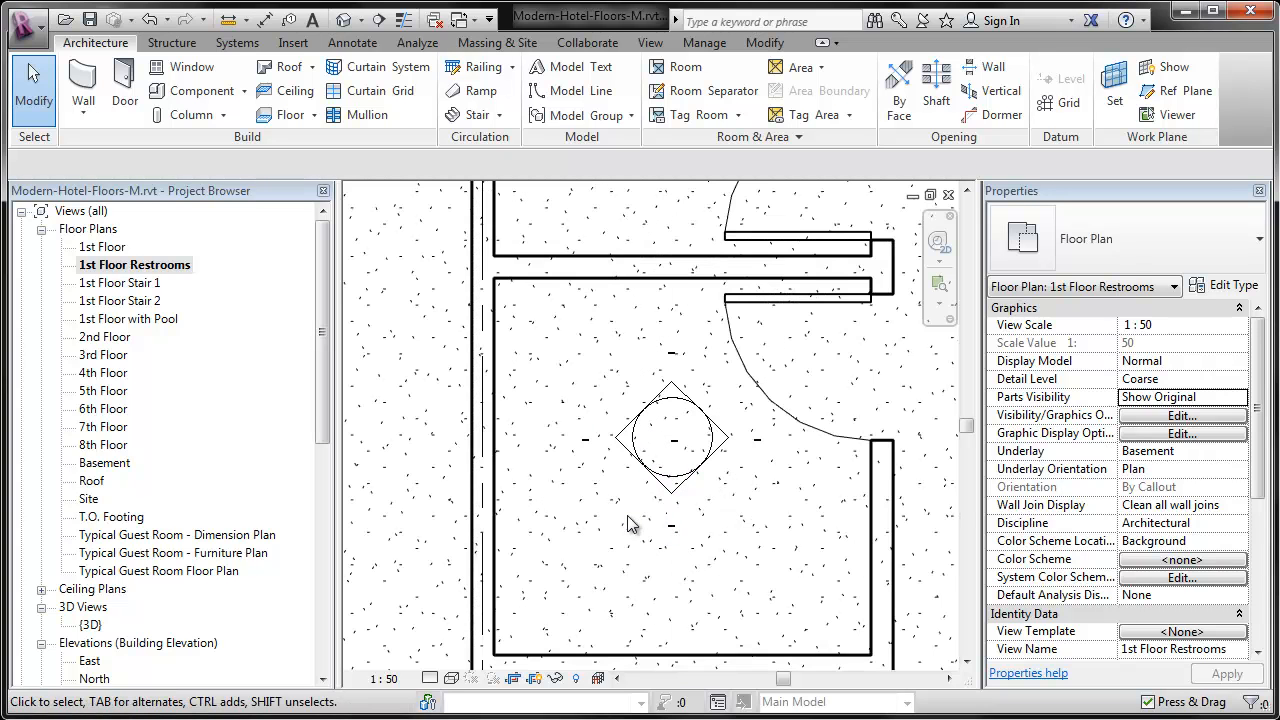
mouse_move(567, 532)
mouse_down()
mouse_move(714, 412)
mouse_move(782, 336)
mouse_up()
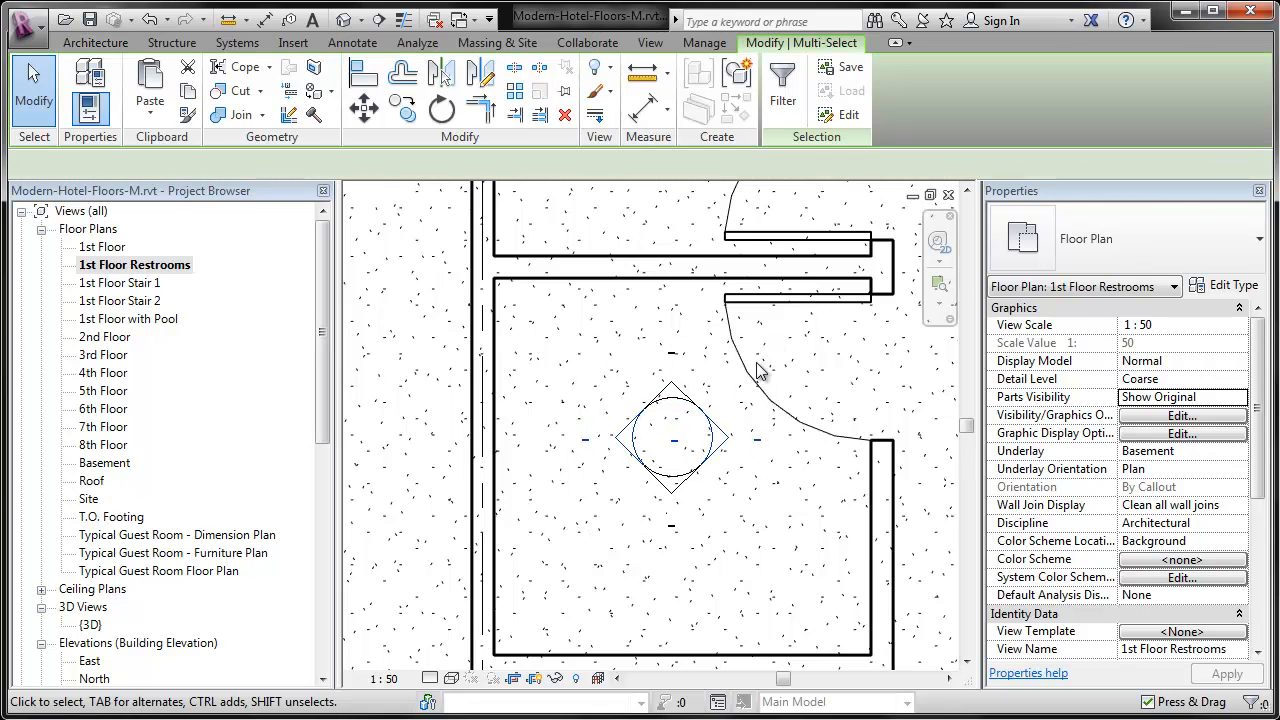
scroll(740, 596, down, 2)
scroll(752, 596, down, 2)
right_click(593, 459)
mouse_move(678, 112)
click(897, 133)
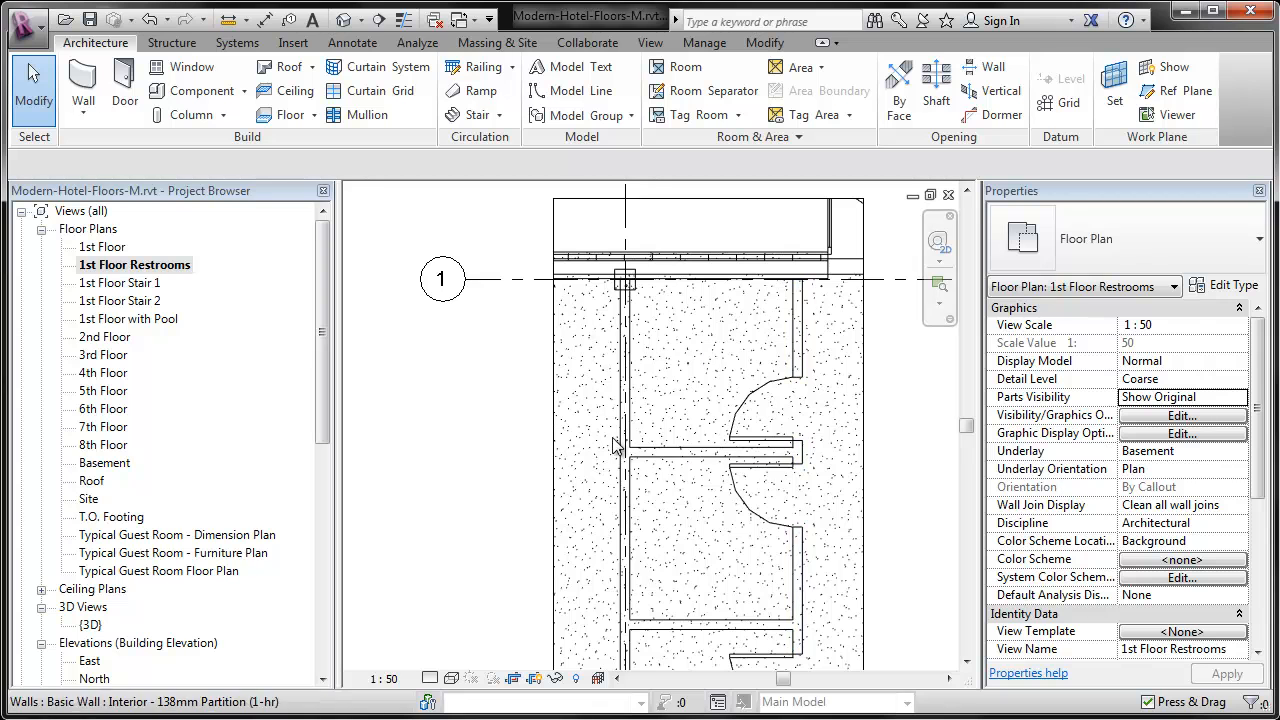
Step: Select the Concrete-300mm floor under the restrooms and add a split line along the centre of the lowest restroom's bottom wall
scroll(687, 457, down, 1)
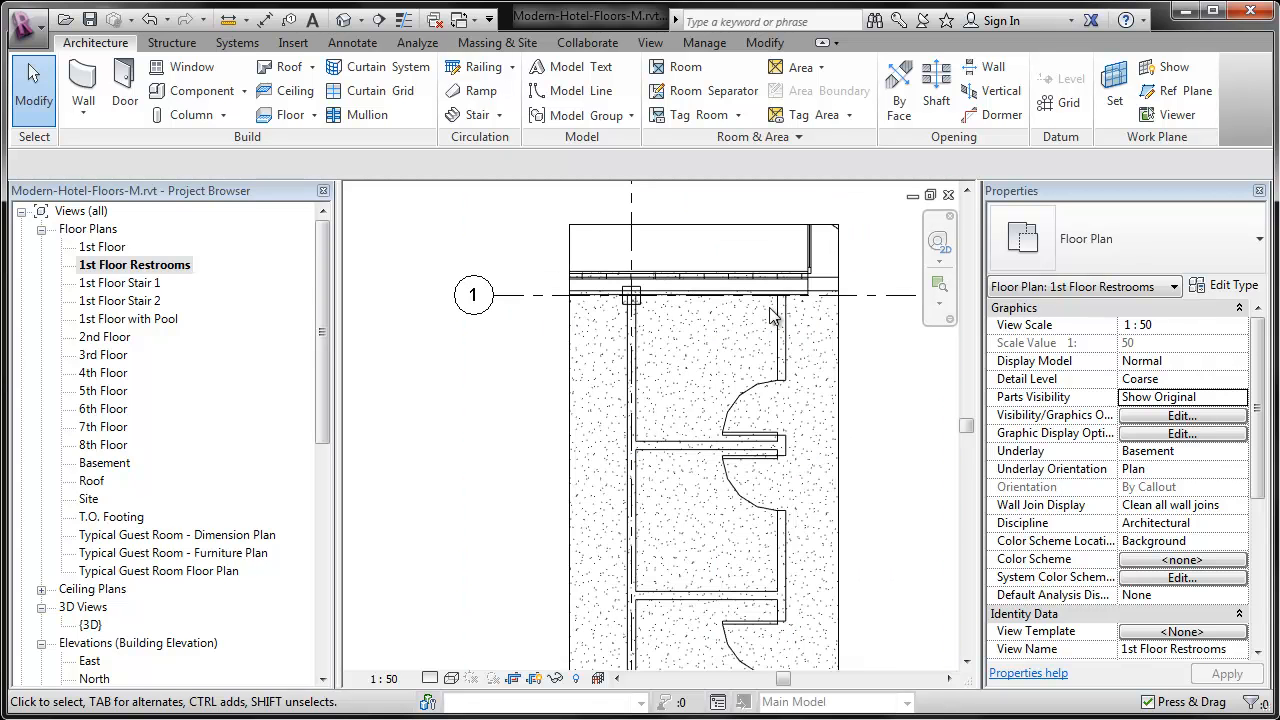
scroll(808, 414, down, 1)
middle_drag(888, 462, 912, 433)
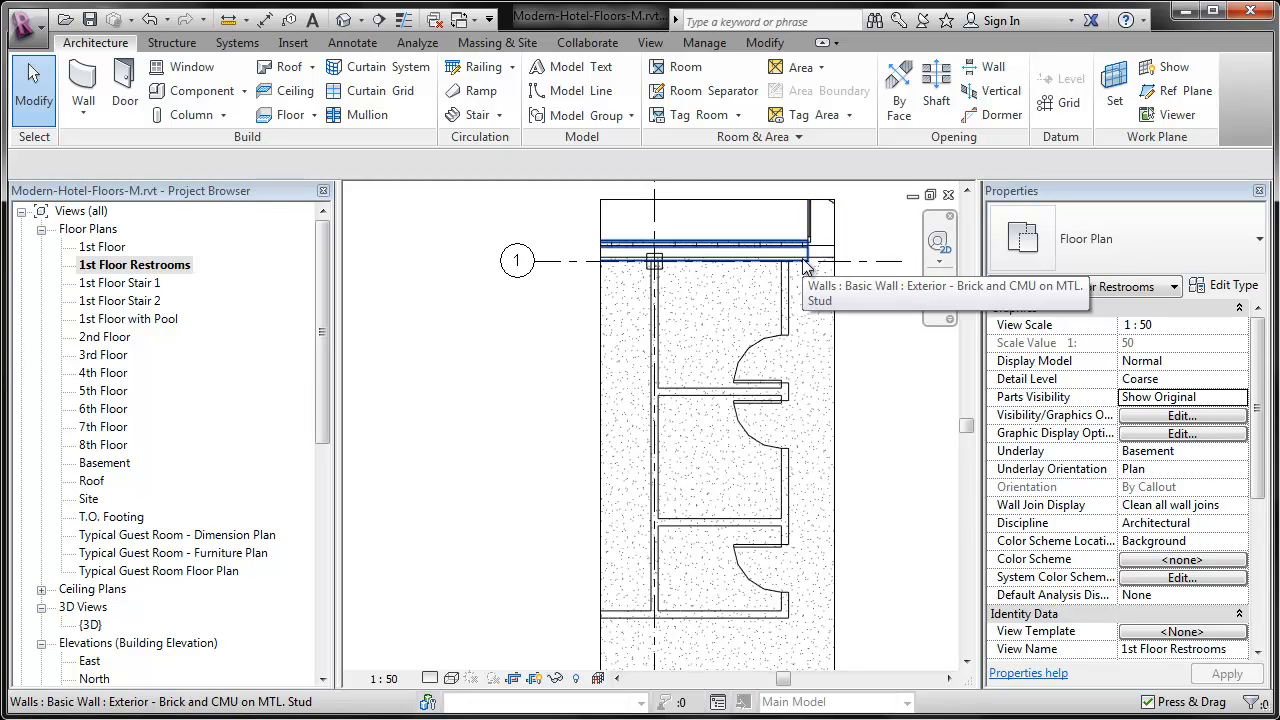
key(Tab)
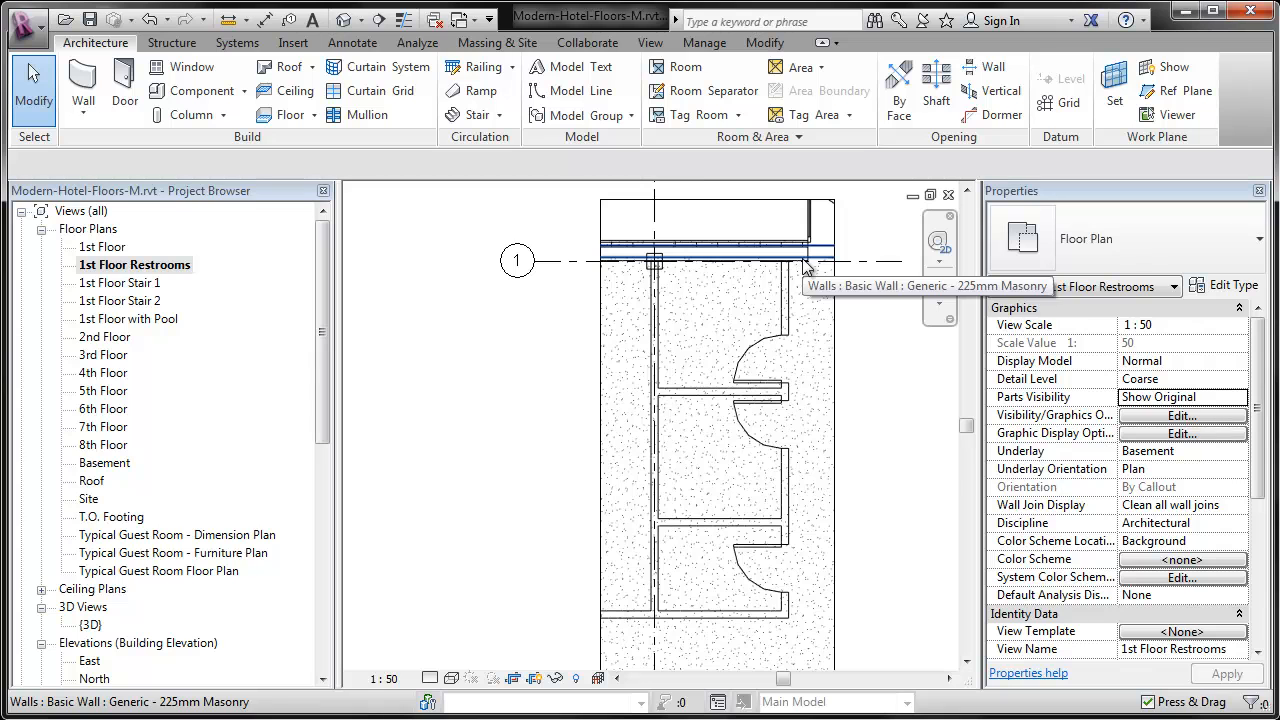
key(Tab)
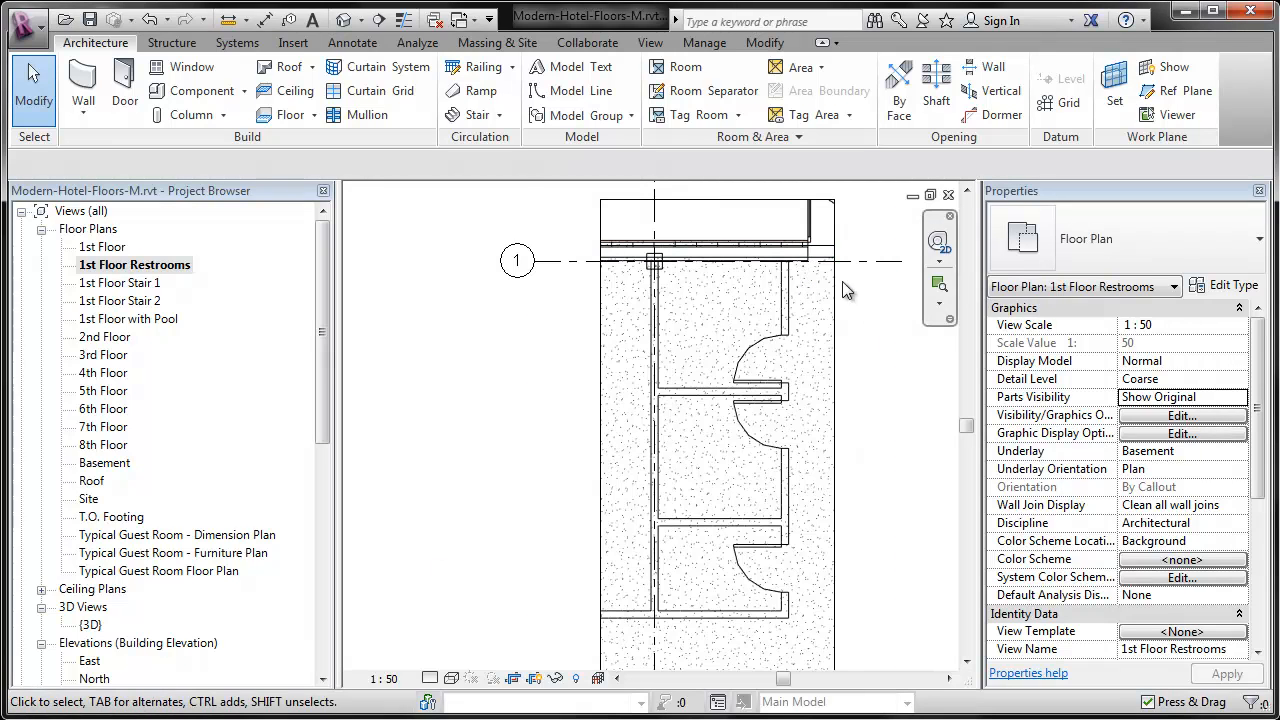
key(Tab)
key(Tab)
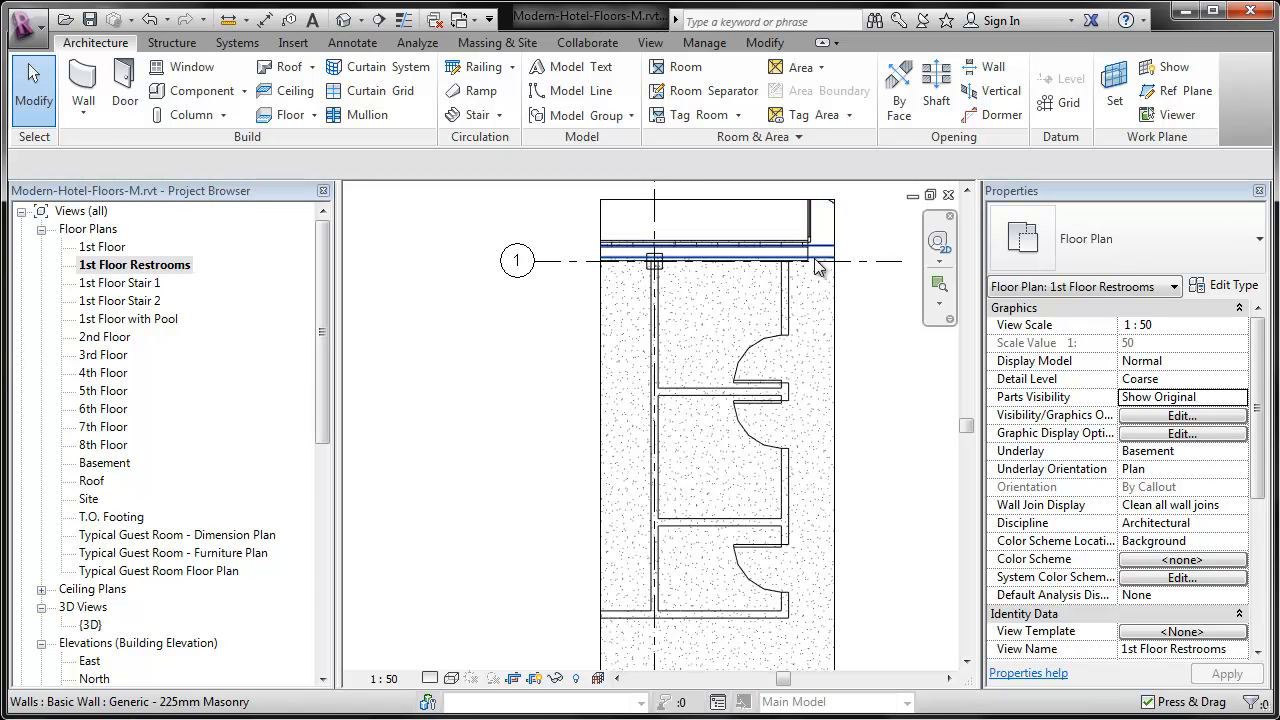
click(816, 265)
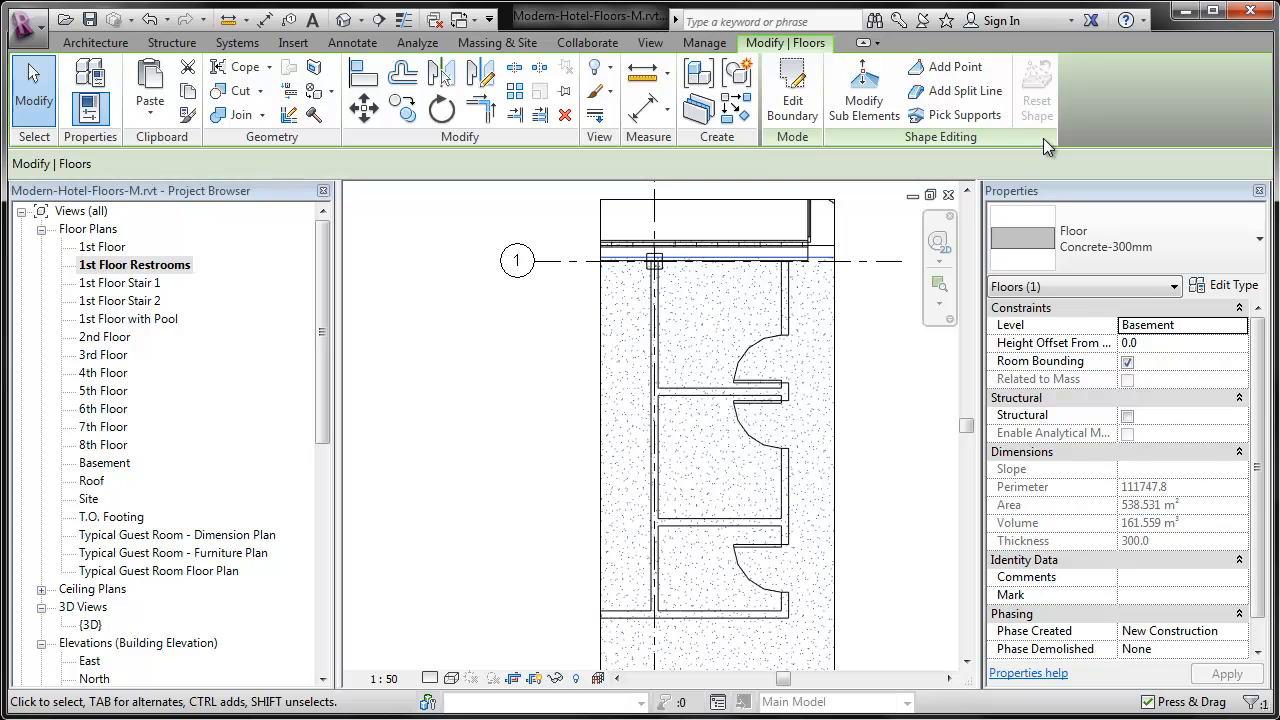
click(955, 90)
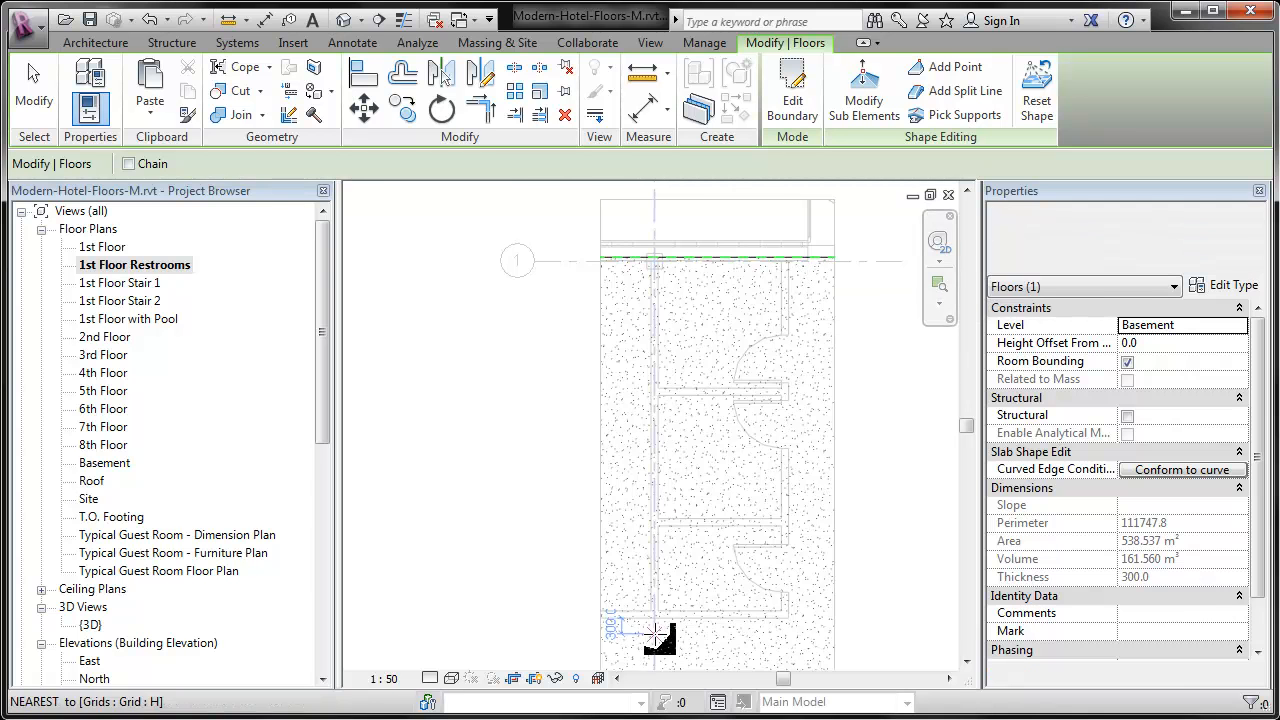
scroll(688, 646, up, 3)
scroll(640, 602, up, 3)
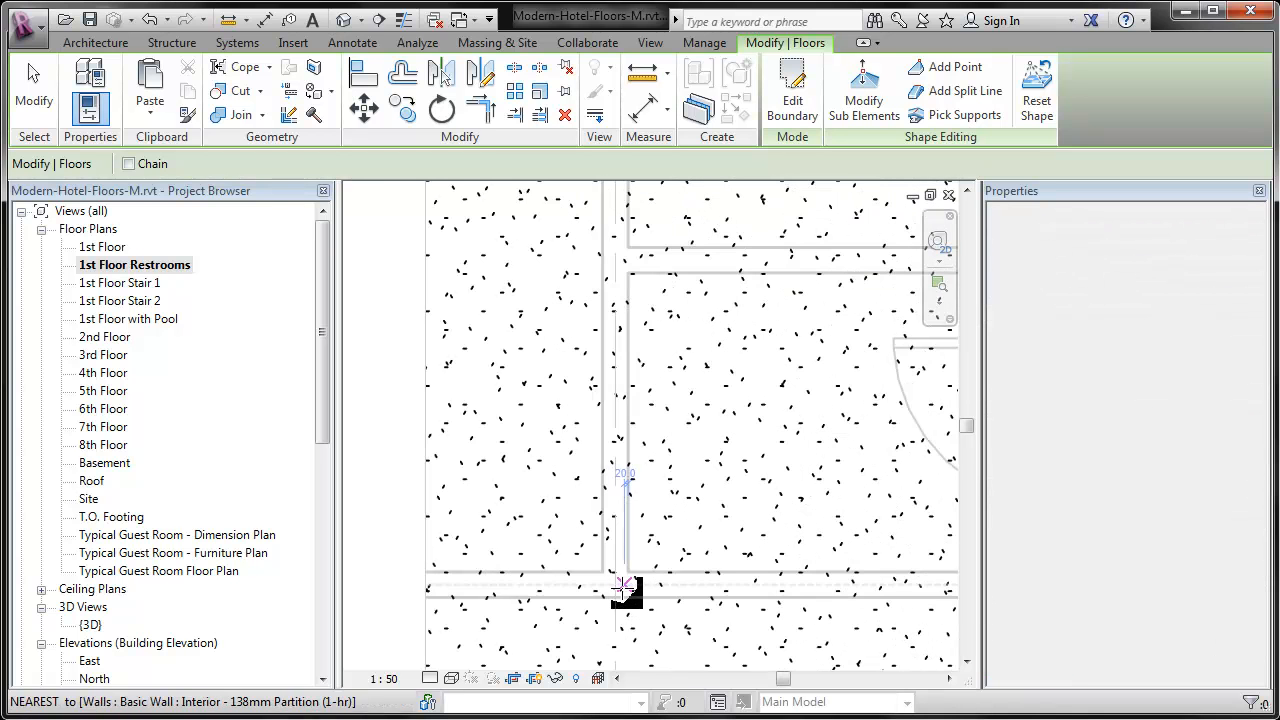
scroll(458, 588, down, 2)
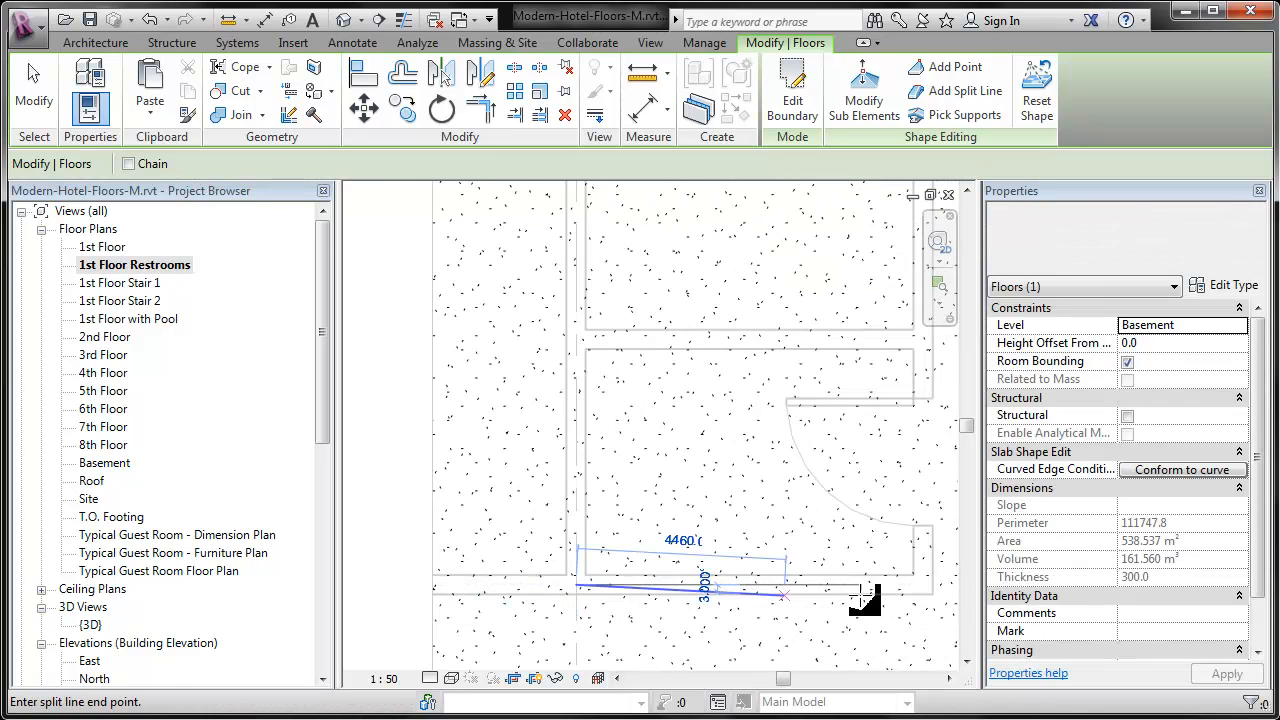
click(921, 585)
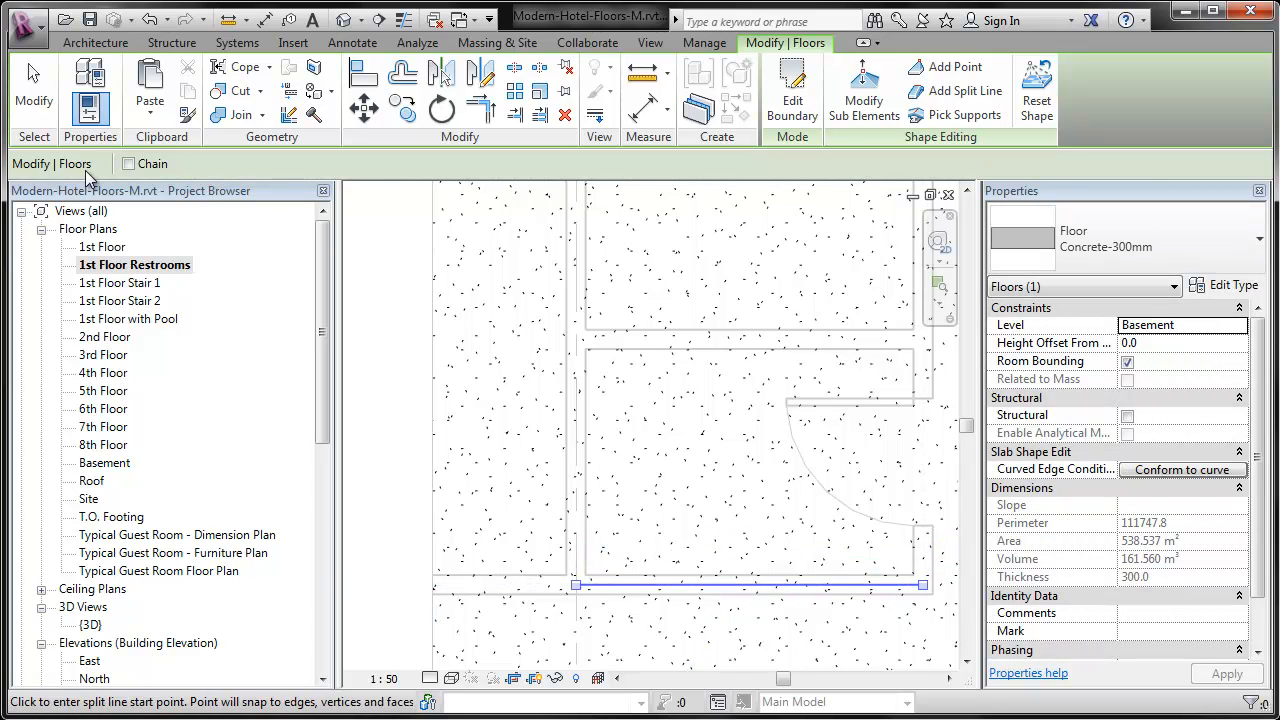
Step: Enable chained split lines and trace the other three walls of the lowest restroom to close its rectangle
click(129, 164)
click(922, 584)
scroll(918, 587, down, 1)
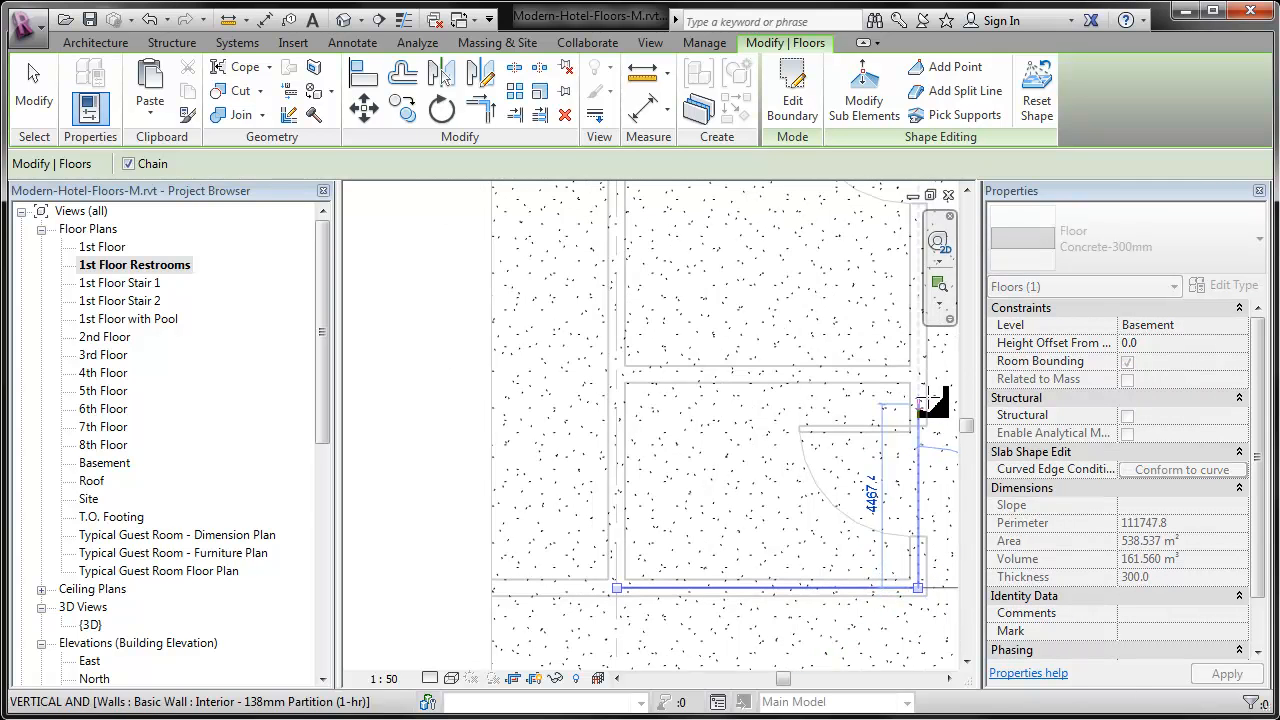
click(918, 375)
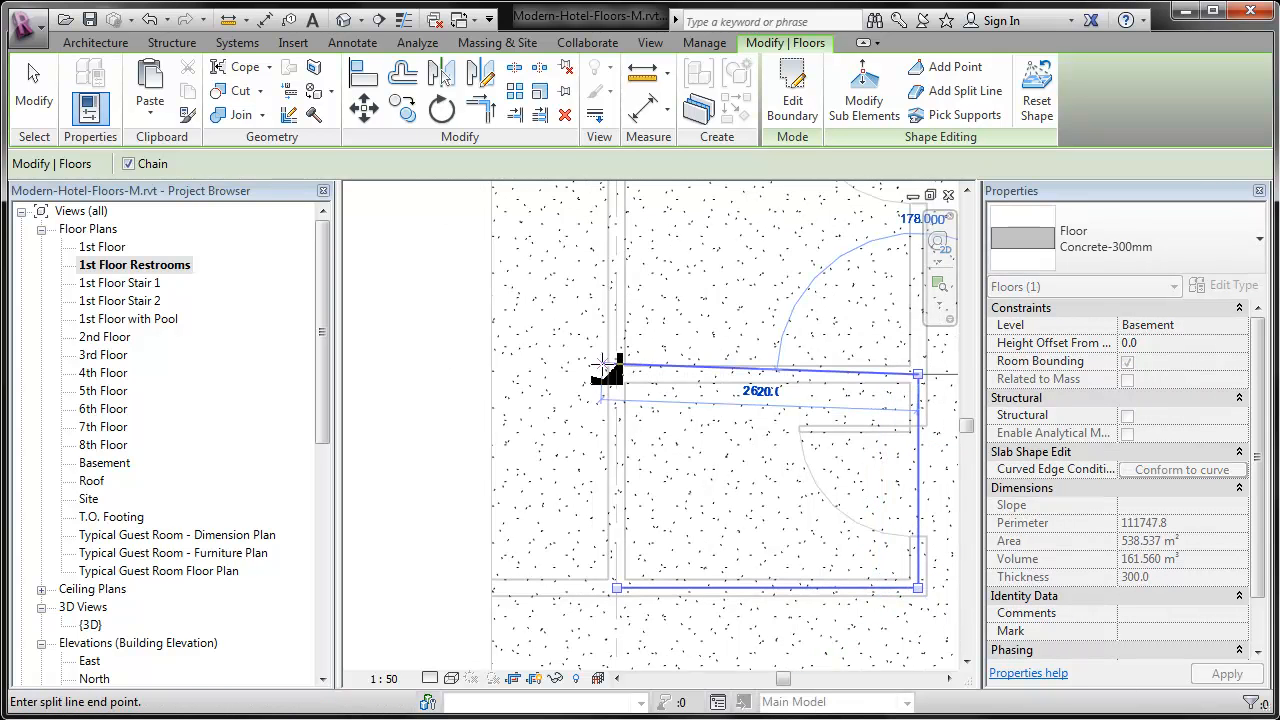
click(617, 375)
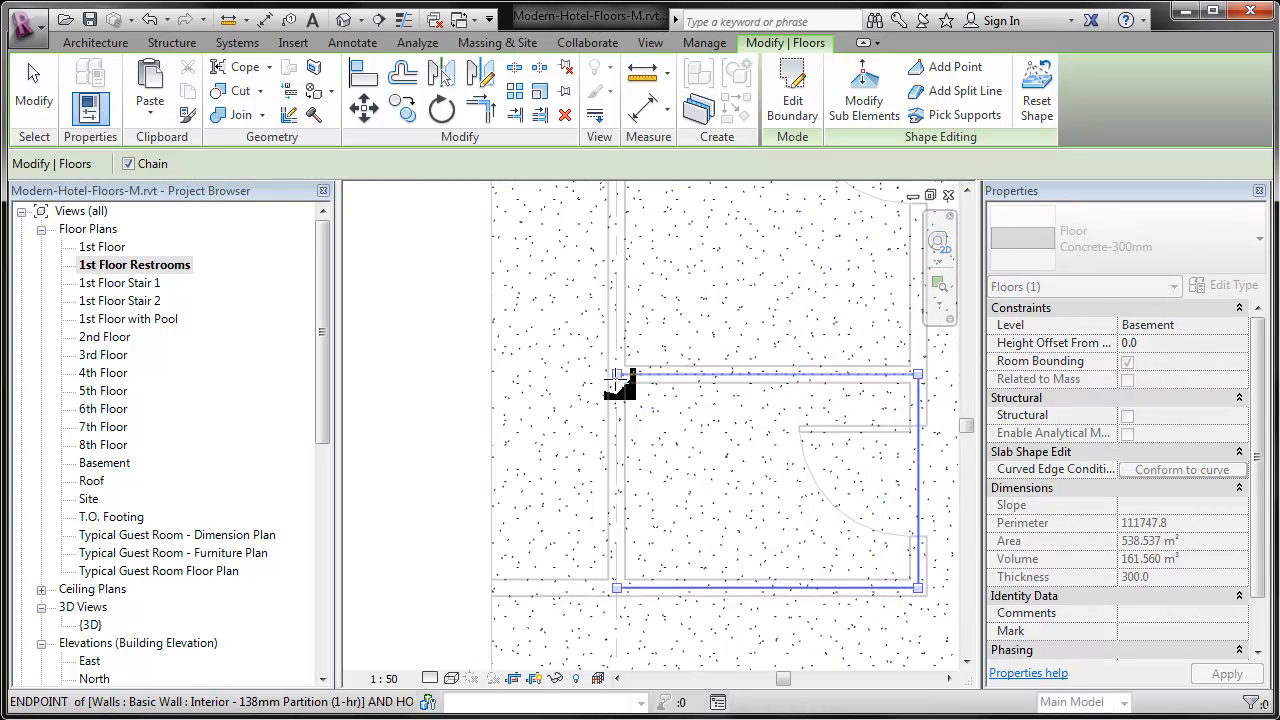
click(617, 587)
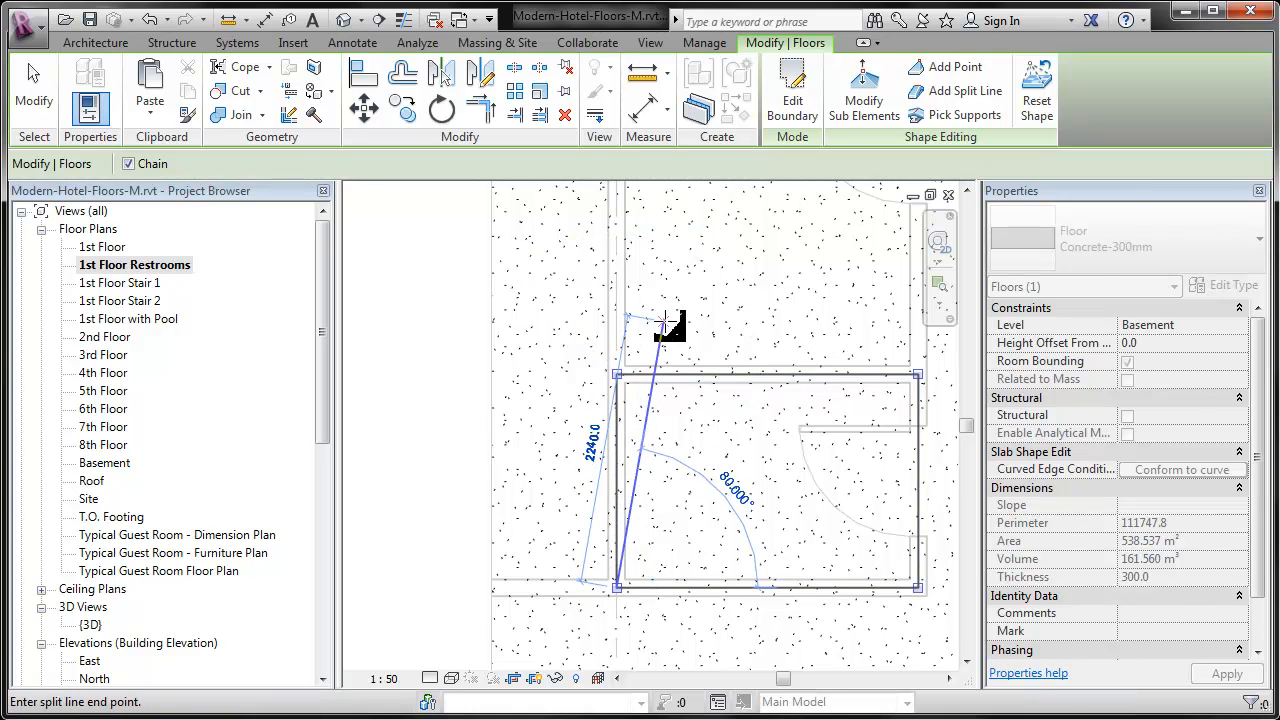
key(Escape)
key(Escape)
Step: Add chained split lines along the middle restroom's door-side, upper and grid-side walls, joining the lowest restroom's rectangle
middle_drag(683, 323, 643, 528)
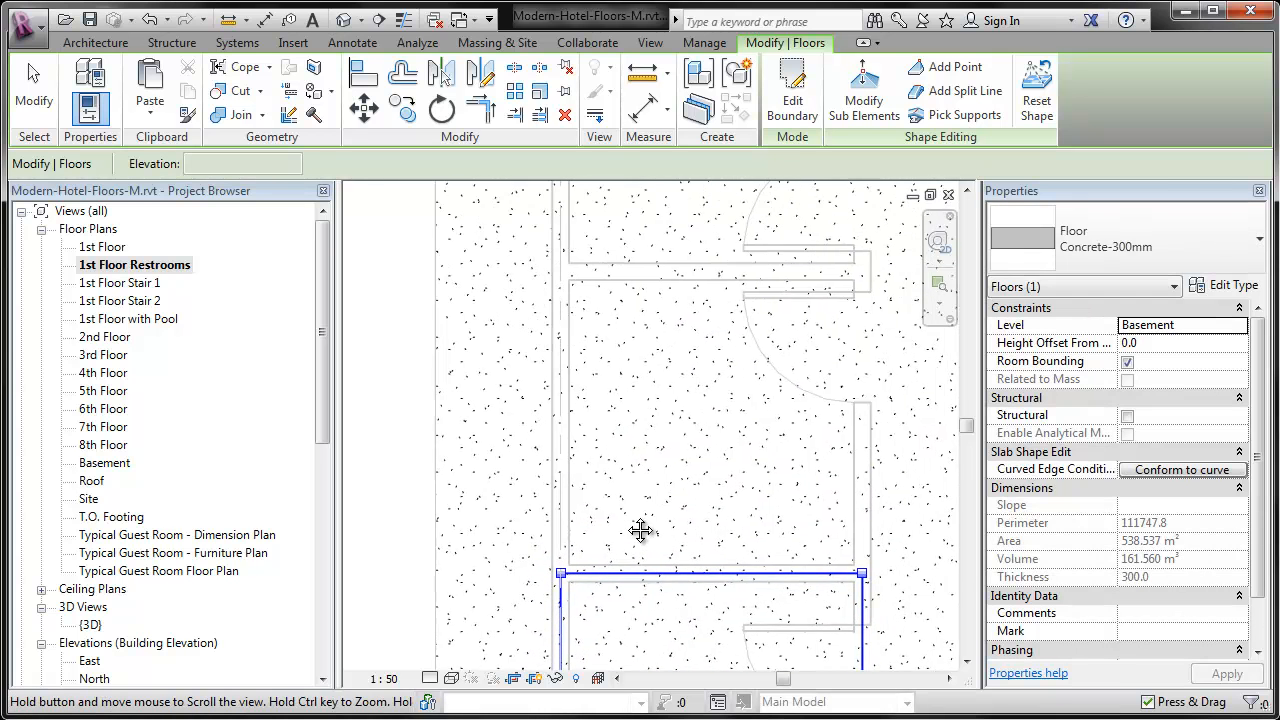
click(955, 90)
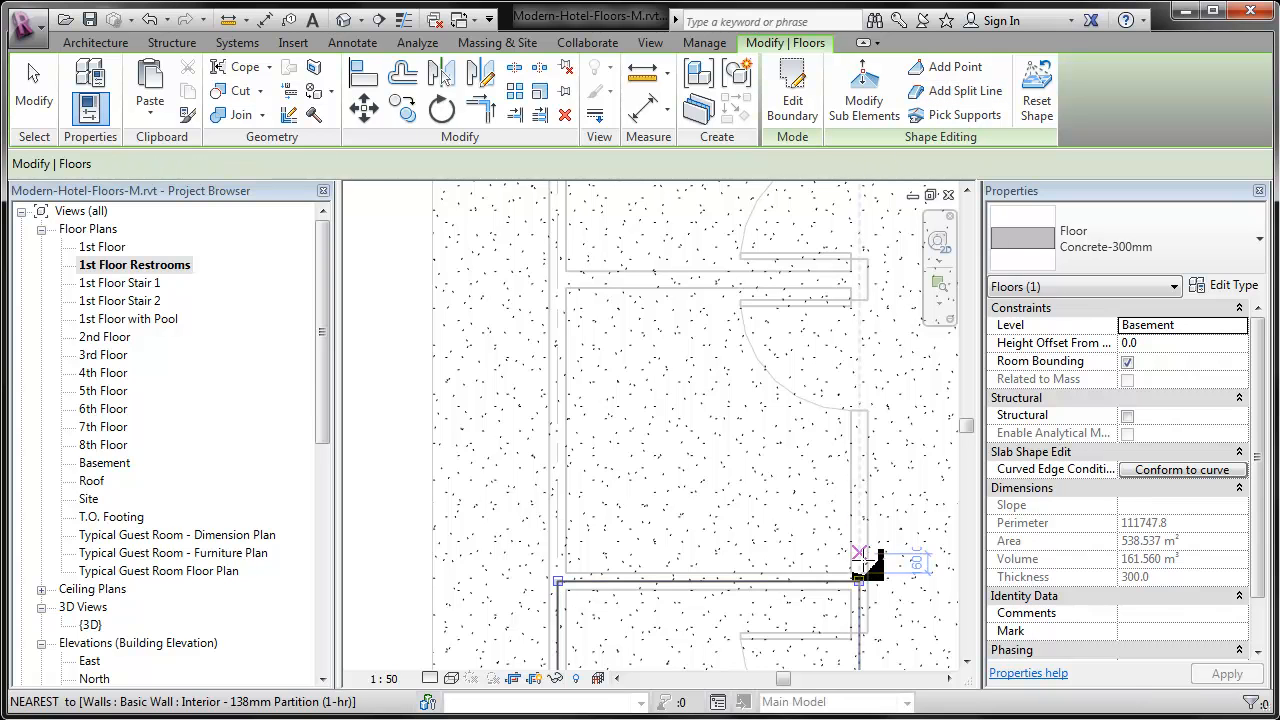
click(858, 581)
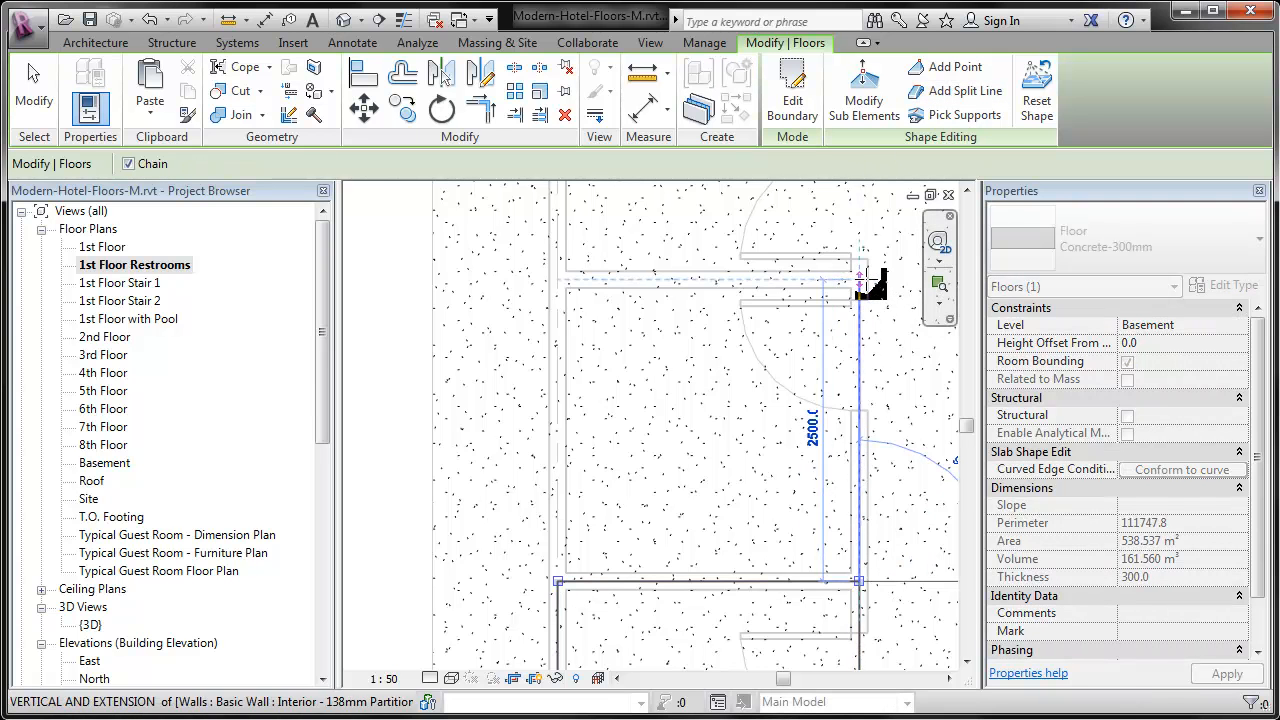
click(858, 280)
click(558, 280)
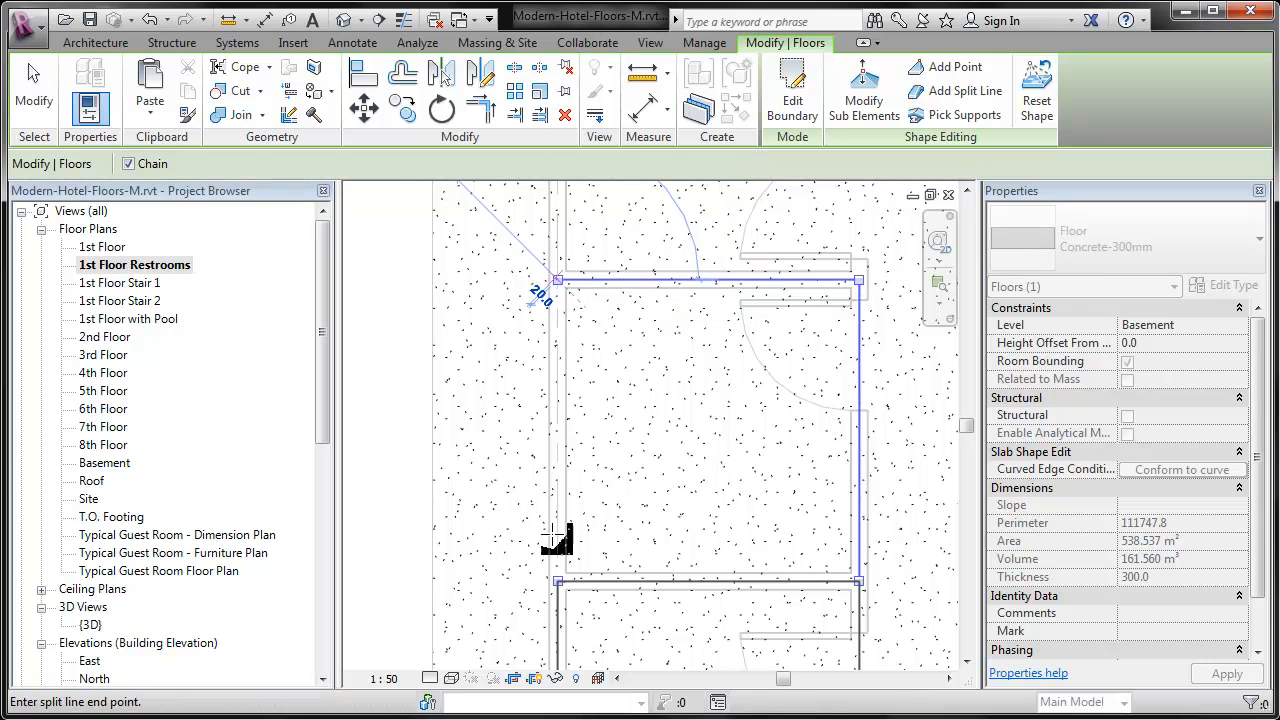
click(558, 581)
key(Escape)
key(Escape)
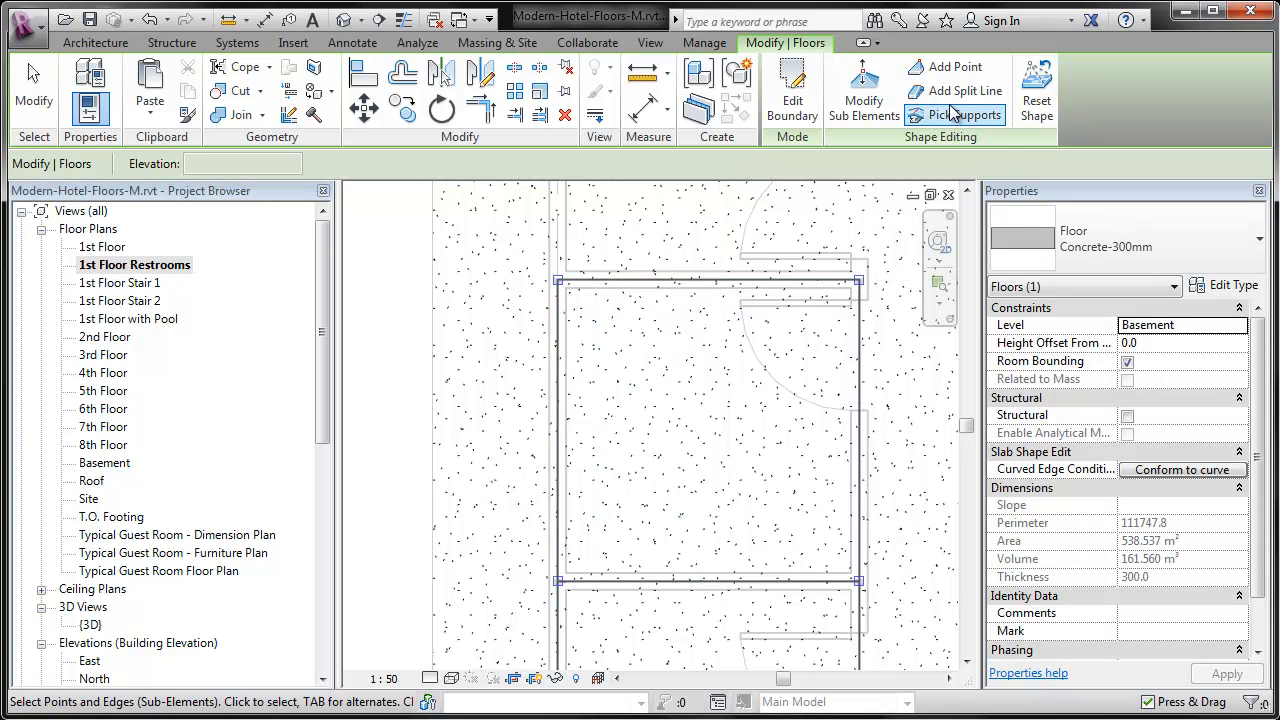
Step: Add chained split lines around the uppermost restroom, following its door-side wall, grid line 1 and its grid-side wall
click(955, 90)
middle_drag(890, 316, 894, 631)
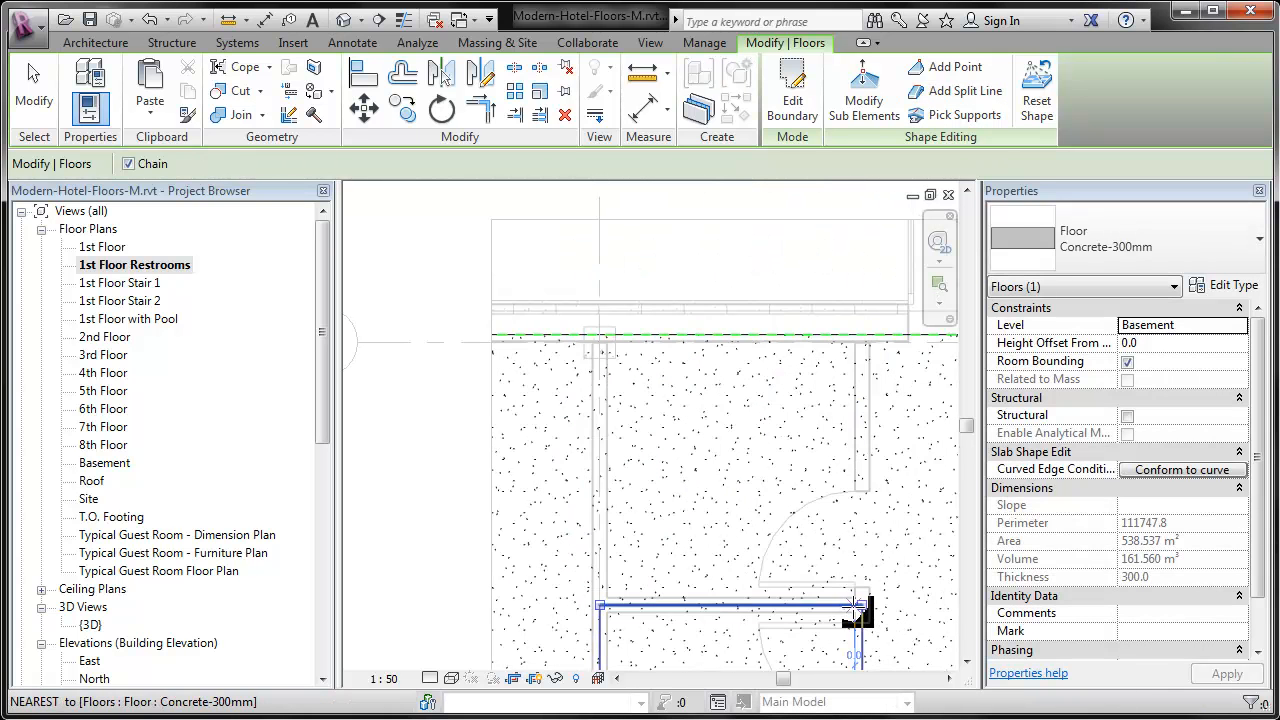
click(862, 605)
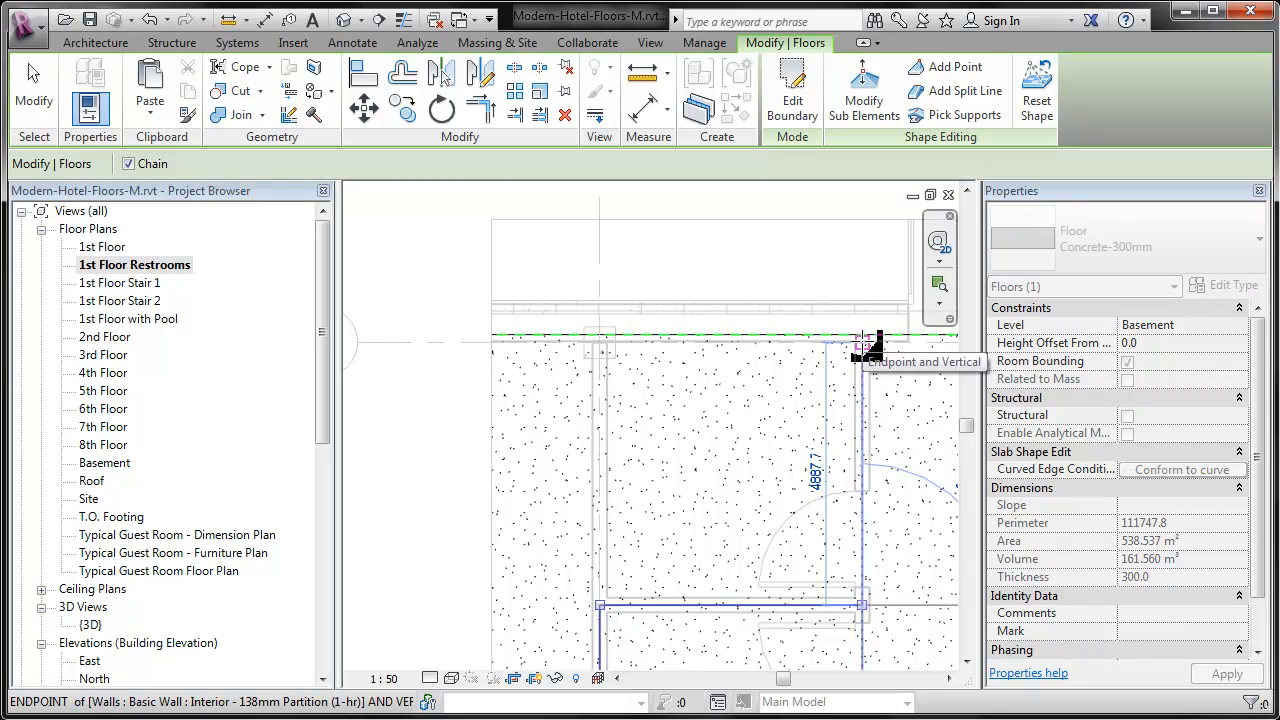
click(862, 342)
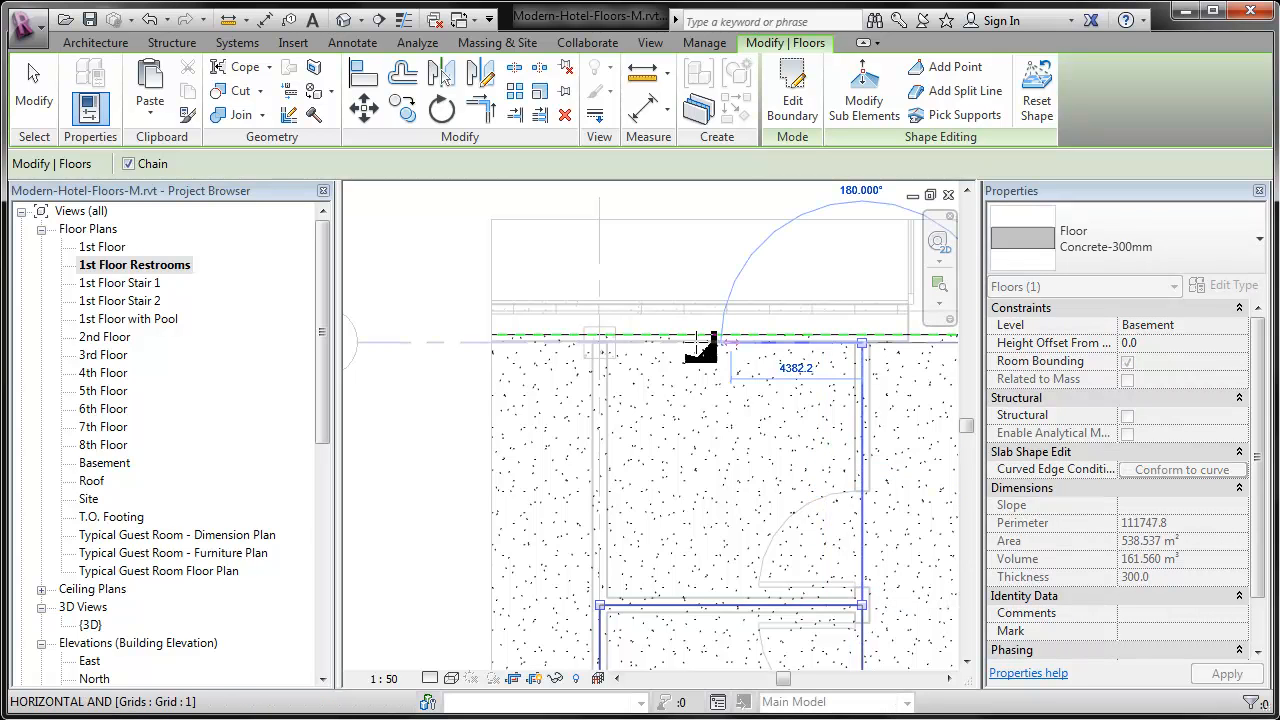
click(600, 342)
click(600, 605)
key(Escape)
key(Escape)
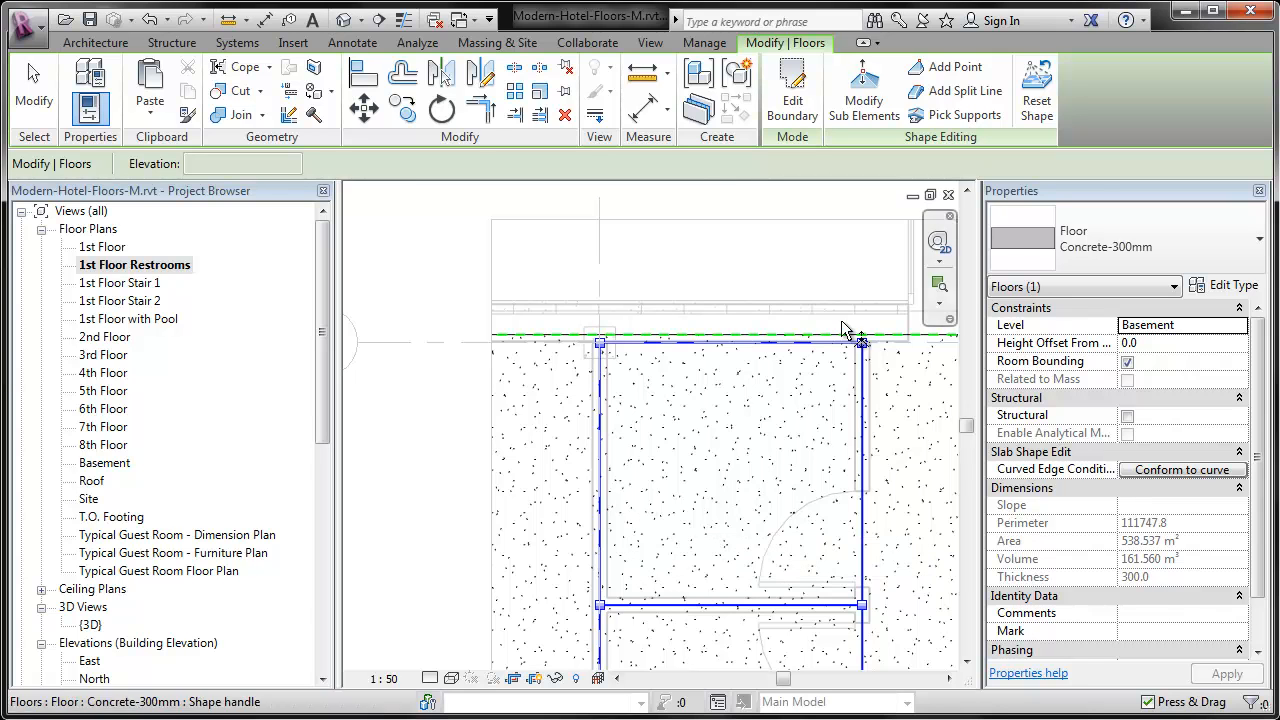
Step: Add a slab shape point with a relative elevation of -15 near the centre of each of the three restrooms and finish shape editing
click(953, 70)
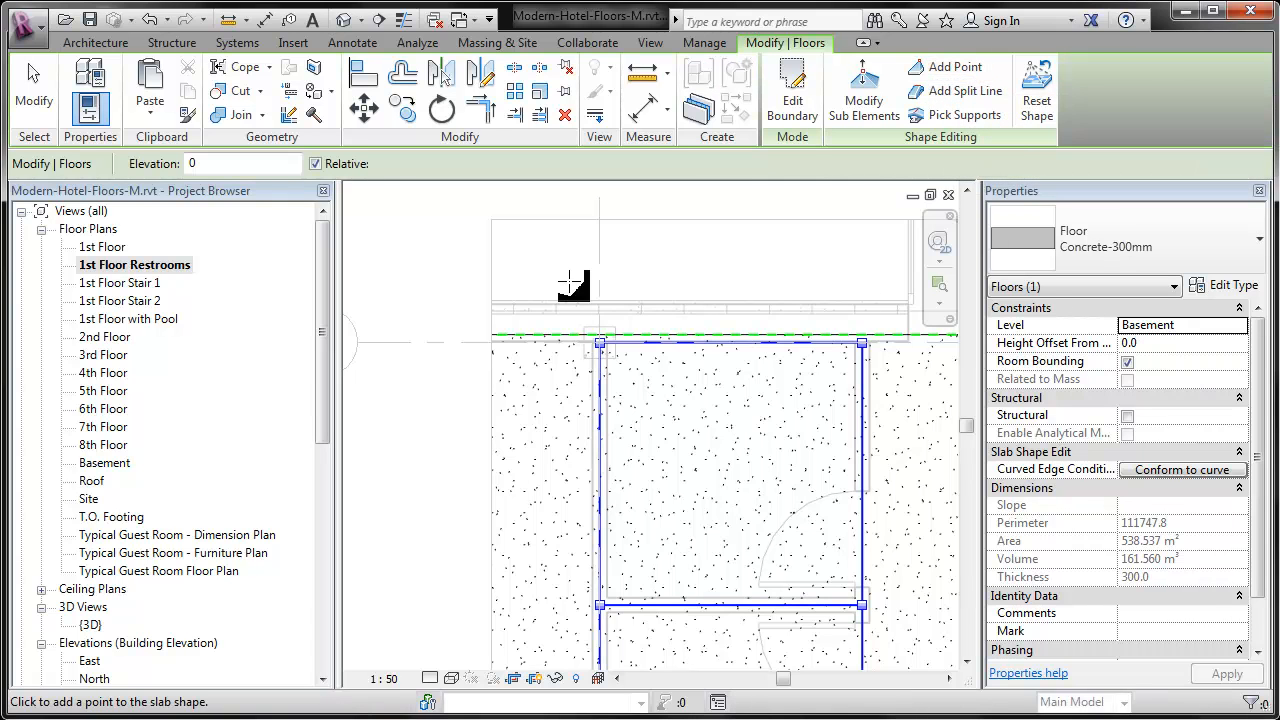
click(207, 161)
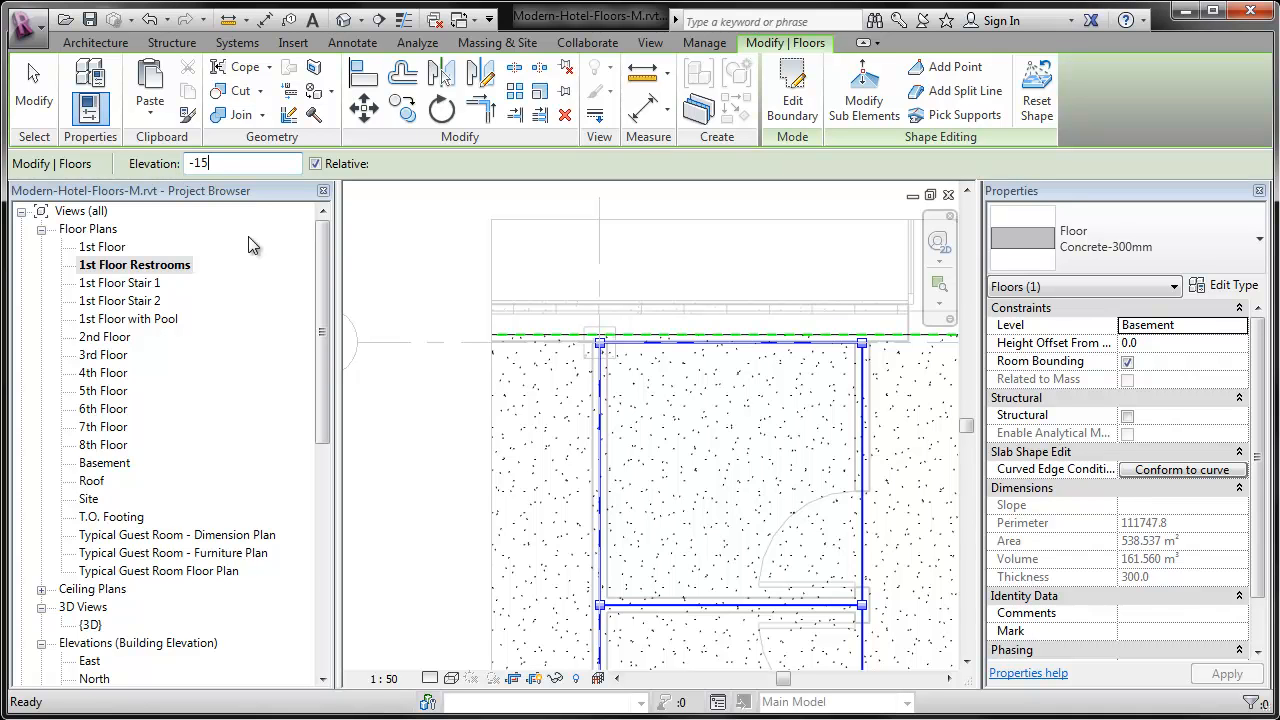
middle_drag(615, 430, 610, 280)
scroll(606, 277, down, 5)
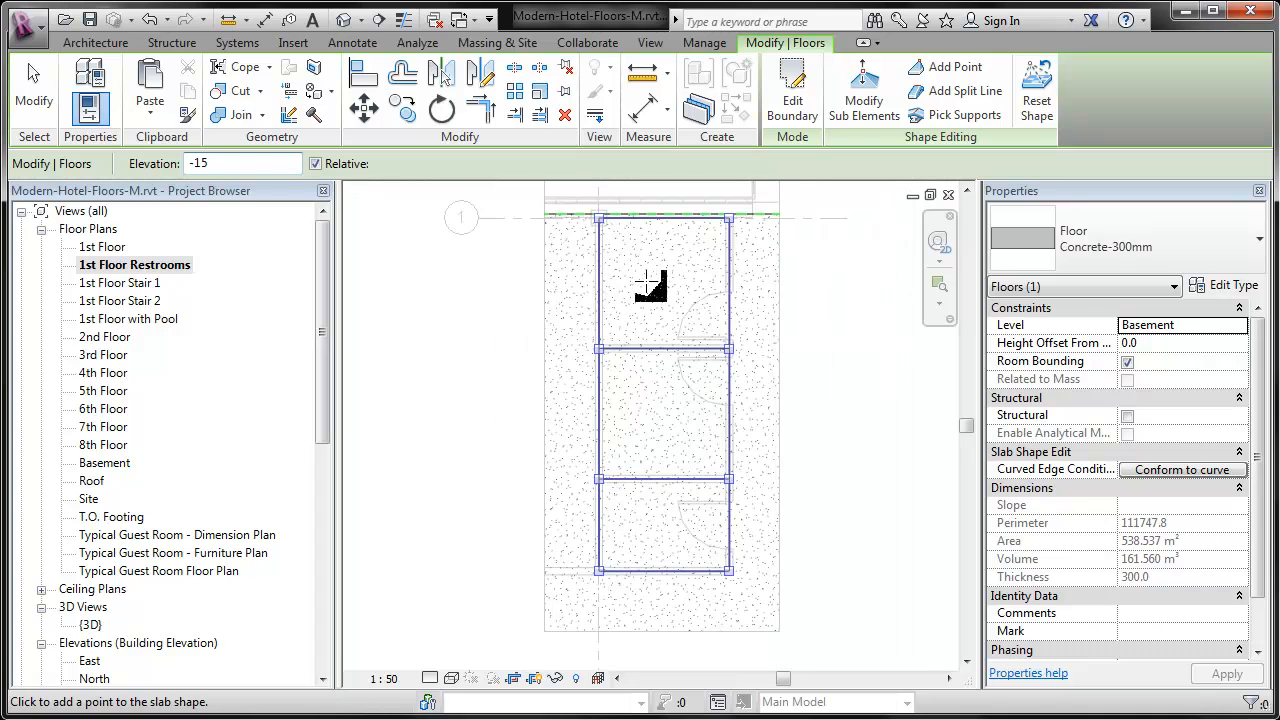
click(662, 281)
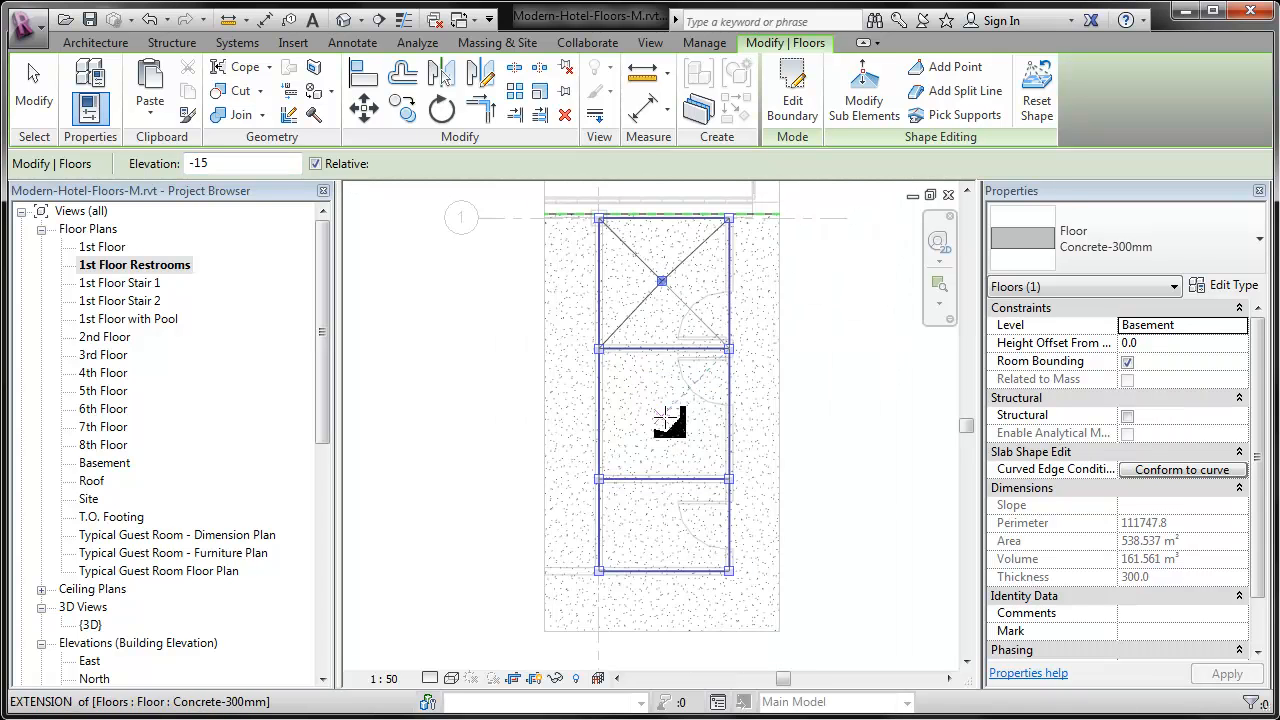
click(659, 418)
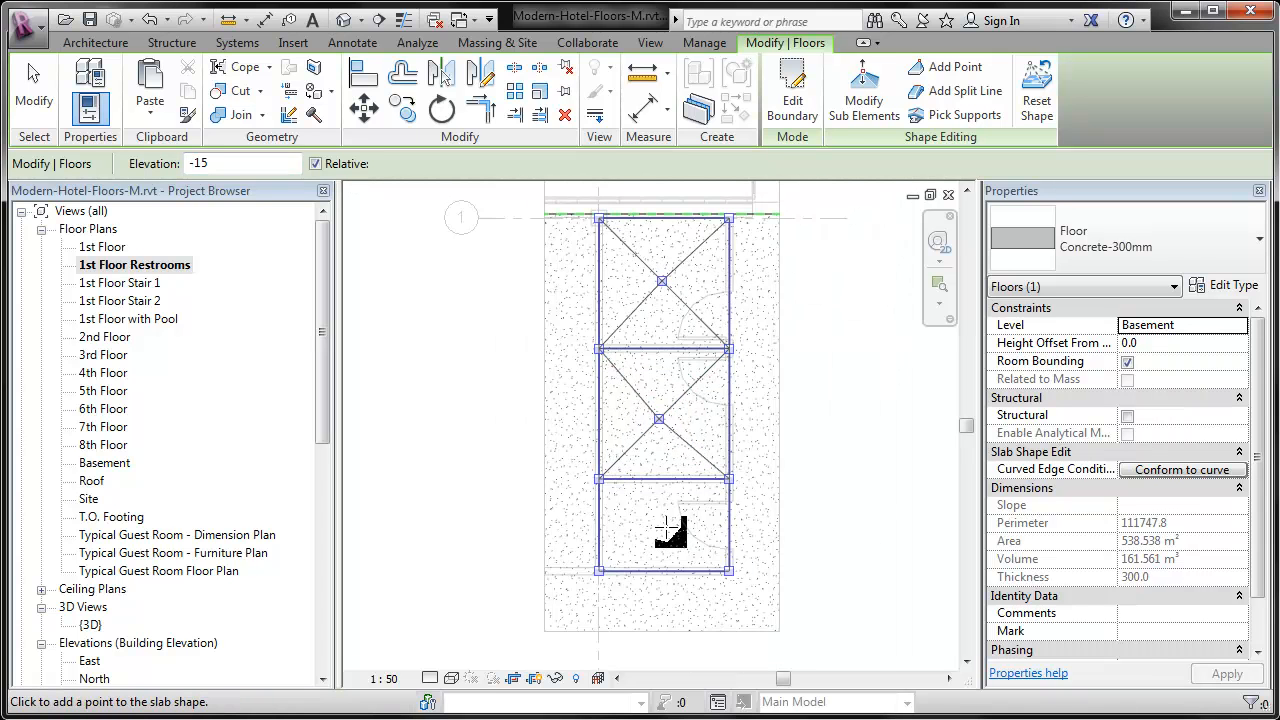
click(664, 526)
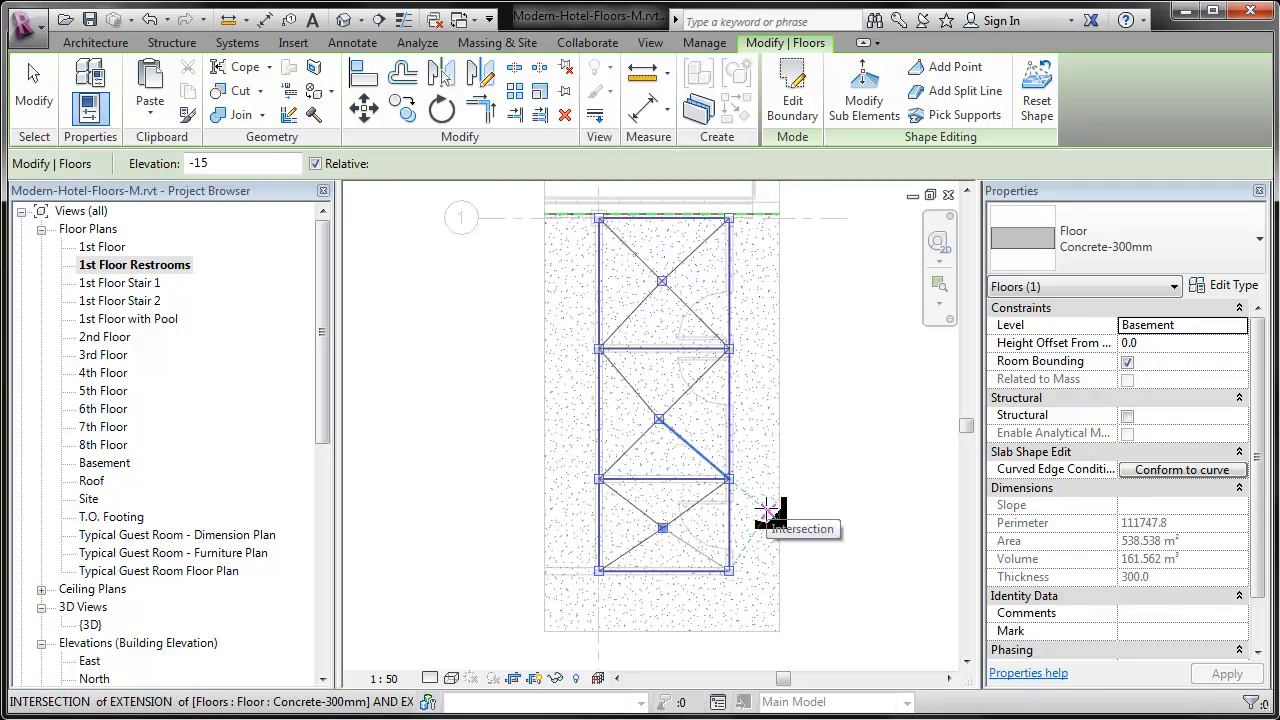
click(34, 90)
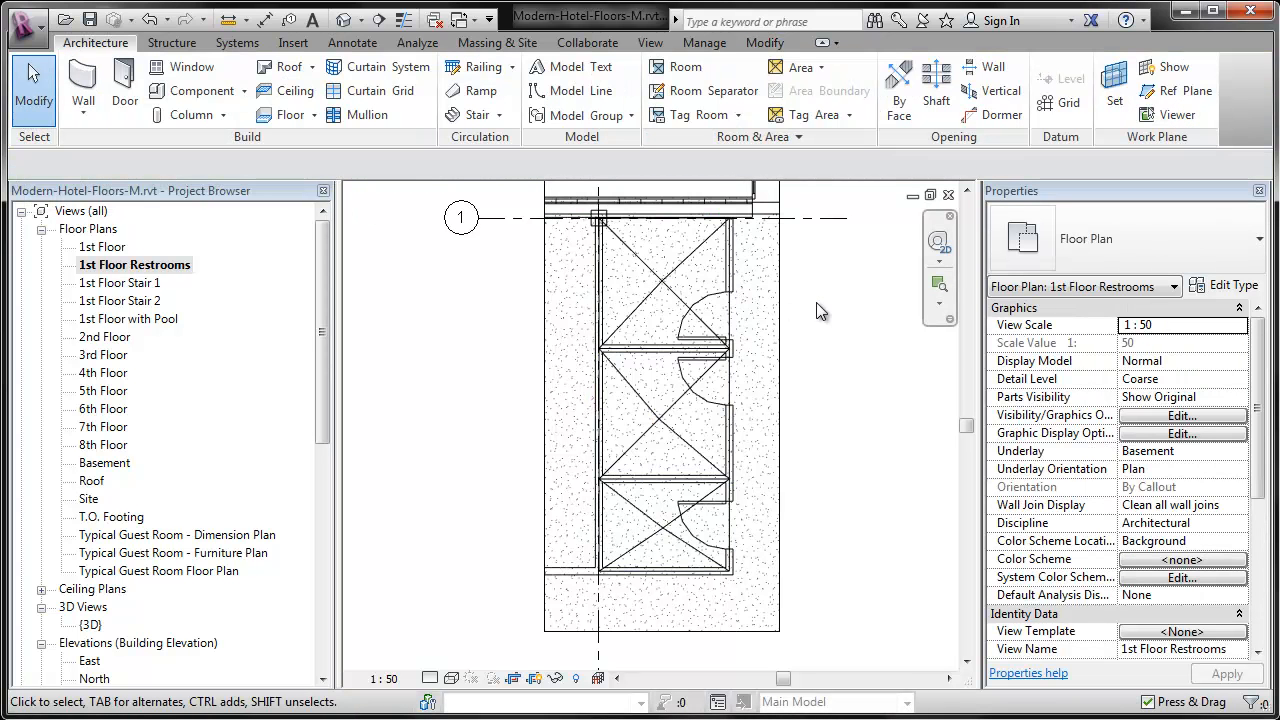